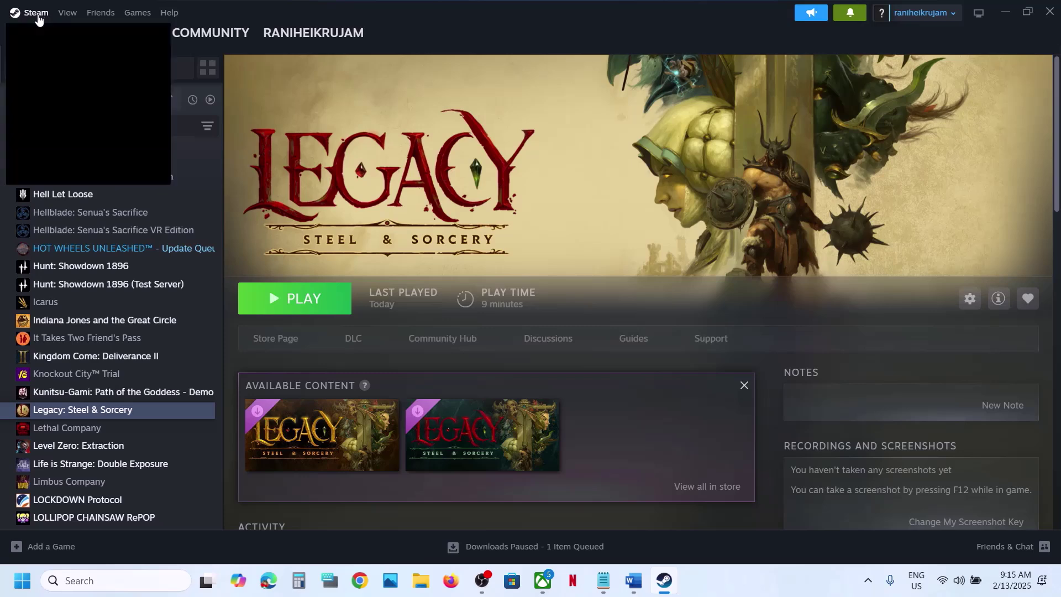
Switch to the Word troubleshooting document to read the Step 1 instruction, and return to the Steam library
click(440, 153)
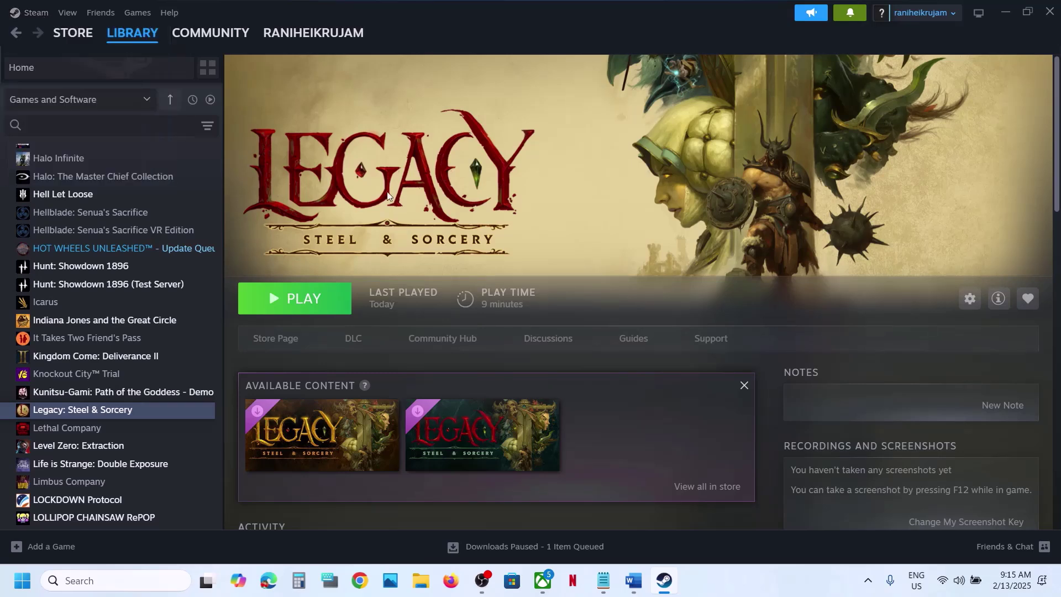
click(636, 581)
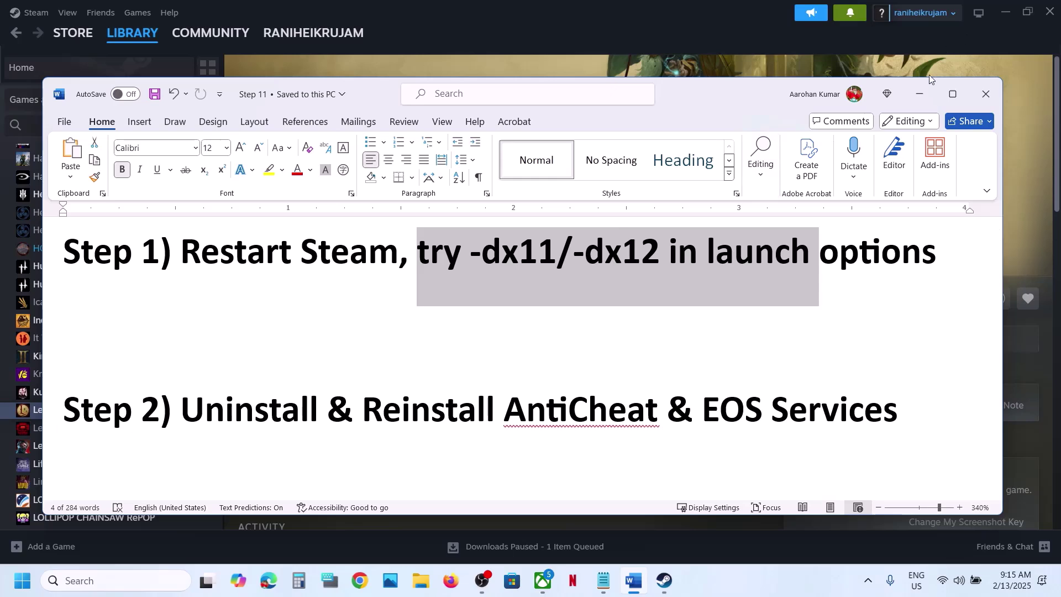
click(919, 94)
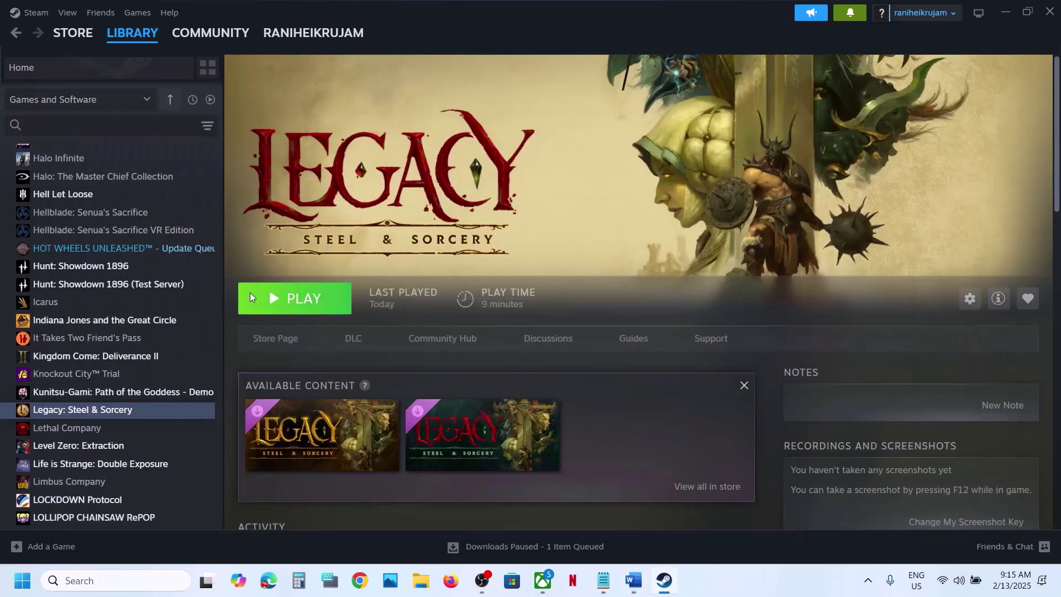
Set the launch options of Legacy: Steel & Sorcery to -dx11 and close its properties
right_click(117, 412)
click(157, 513)
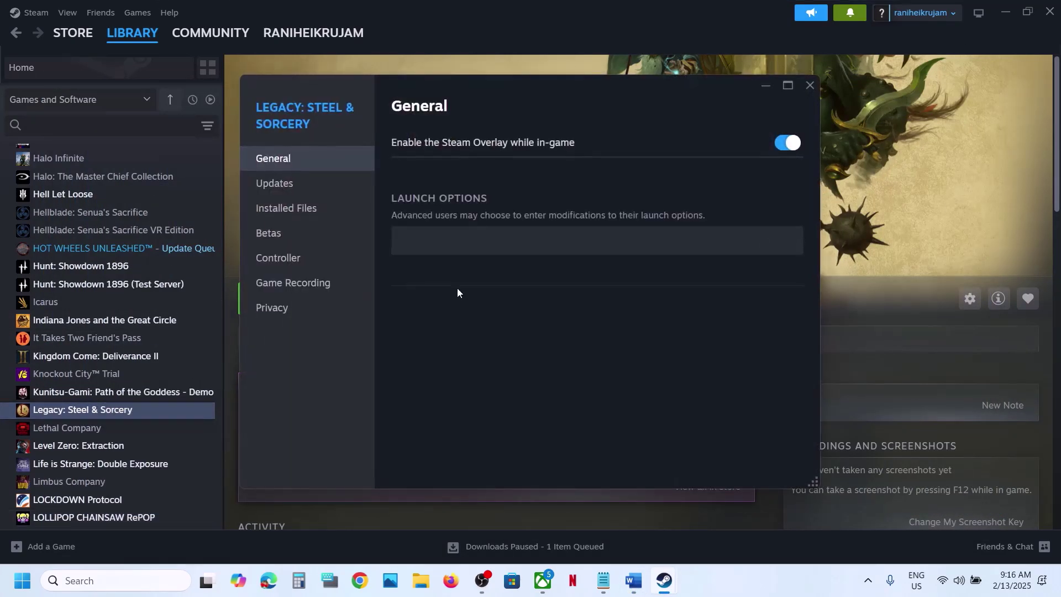
click(427, 238)
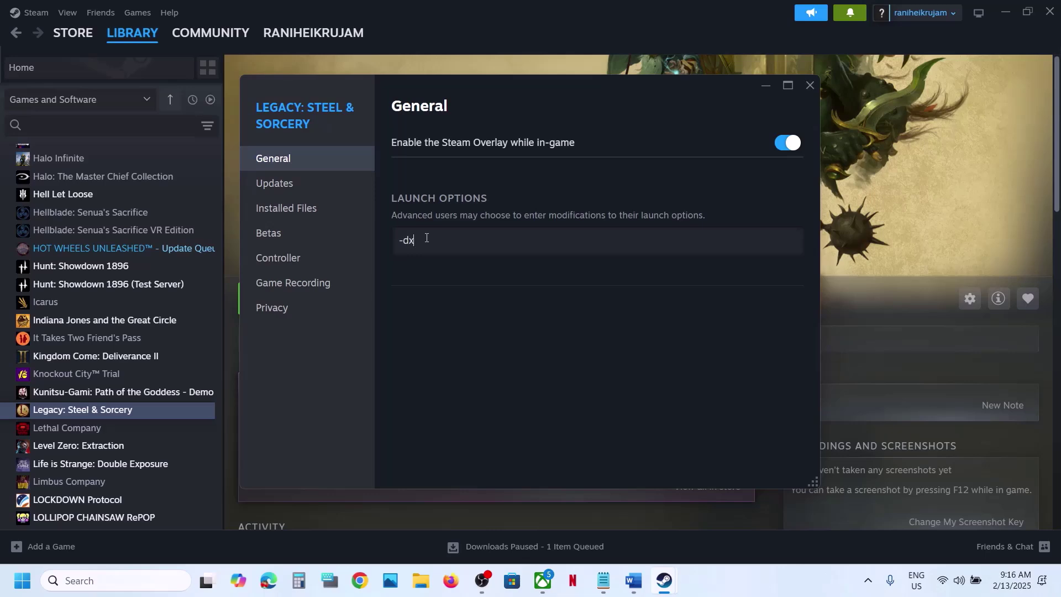
click(805, 89)
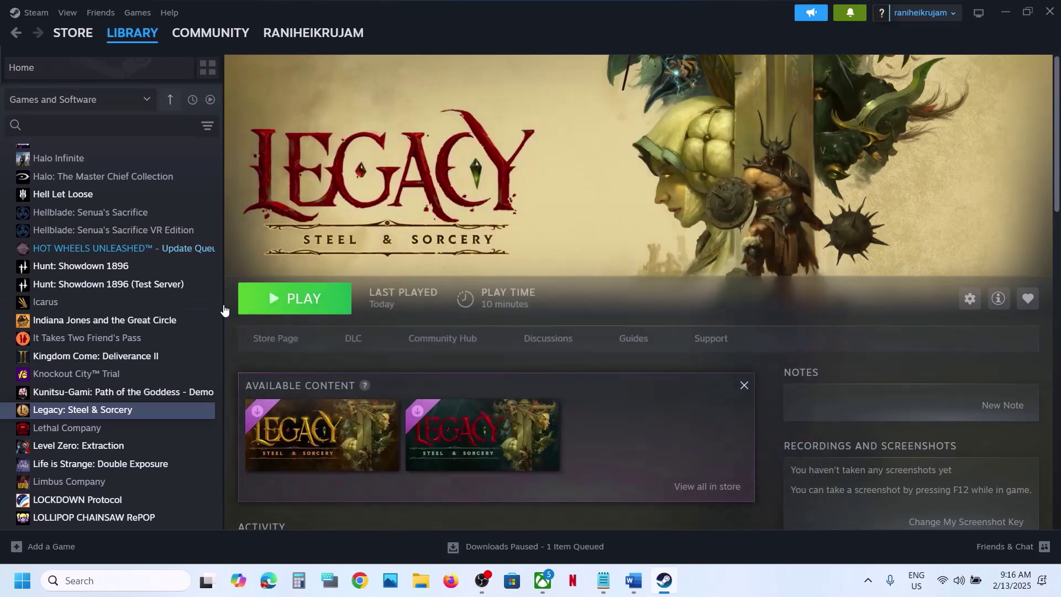
Replace the Legacy: Steel & Sorcery launch option with -dx12
right_click(113, 413)
click(149, 518)
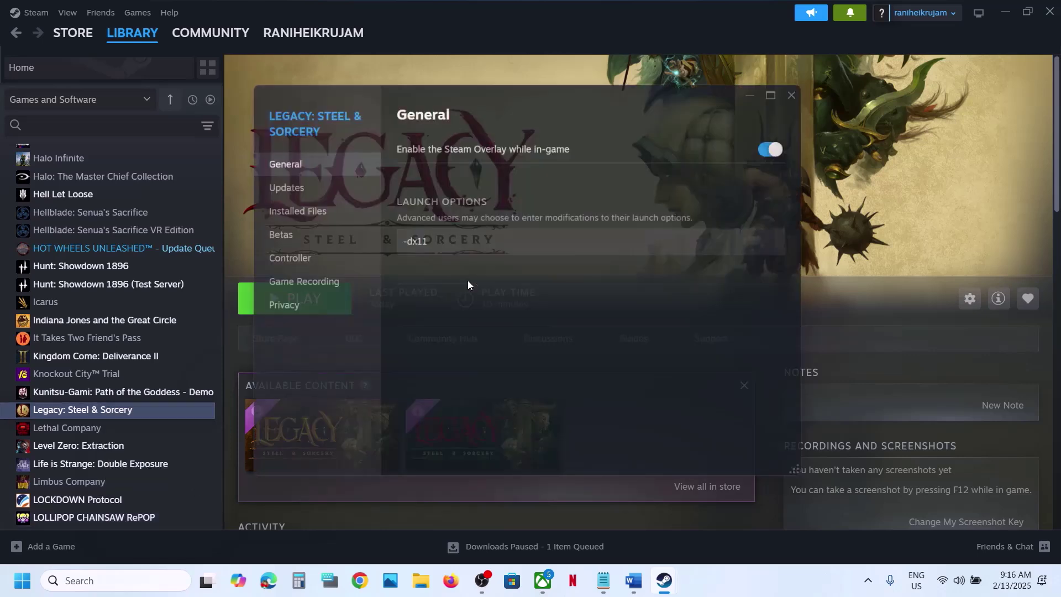
key(ctrl+a)
text(-)
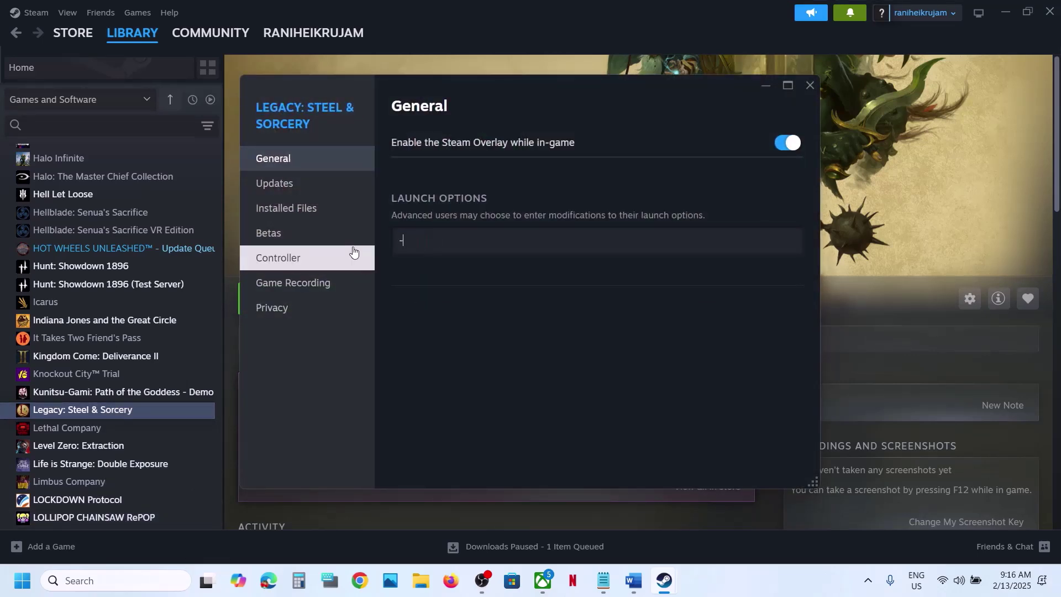
click(499, 324)
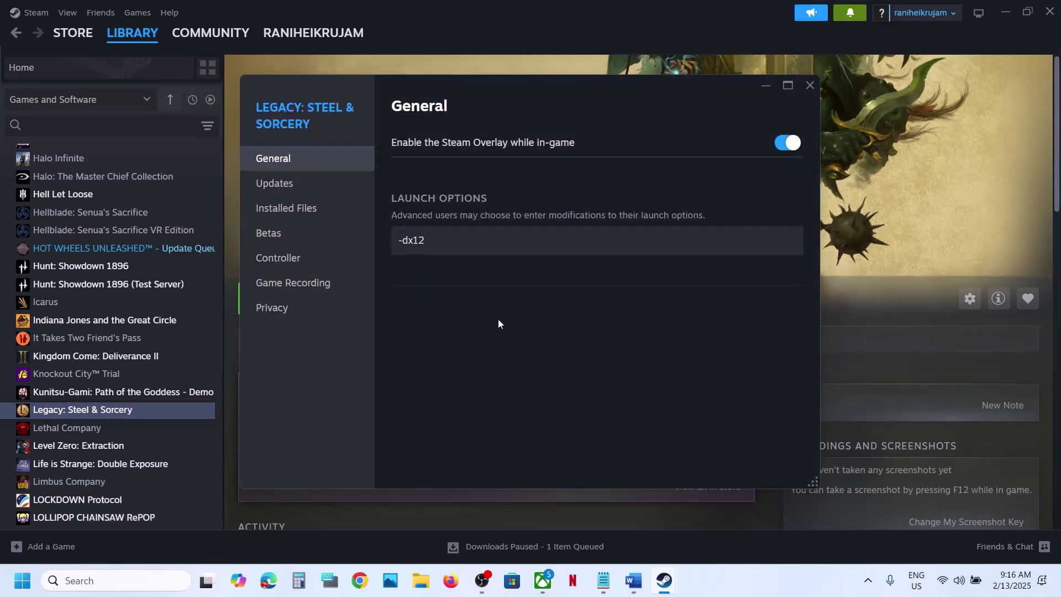
Clear the launch options of Legacy: Steel & Sorcery and close its properties
drag(443, 230, 362, 246)
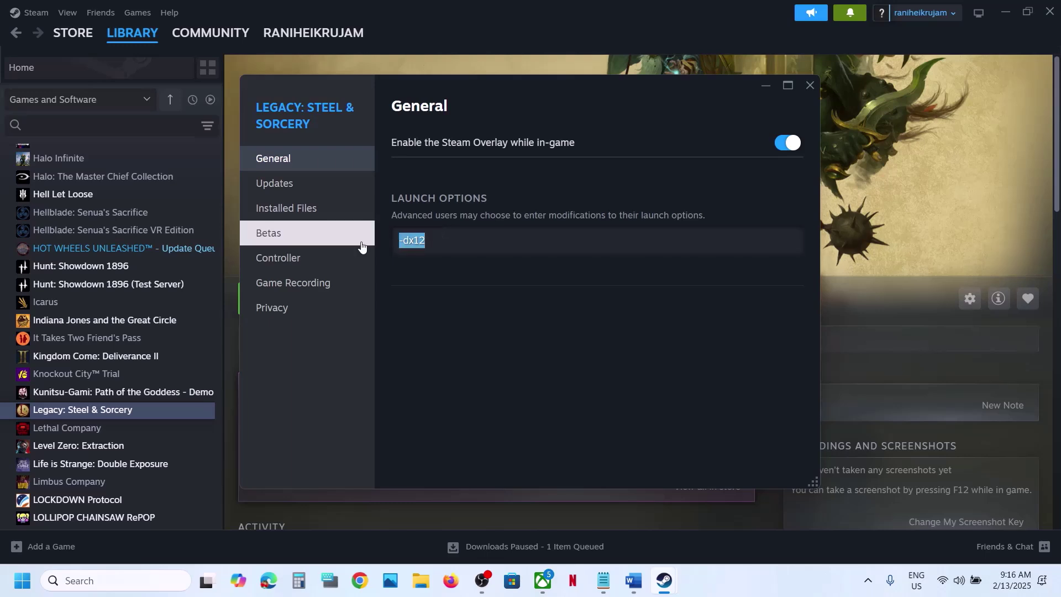
key(BackSpace)
click(616, 331)
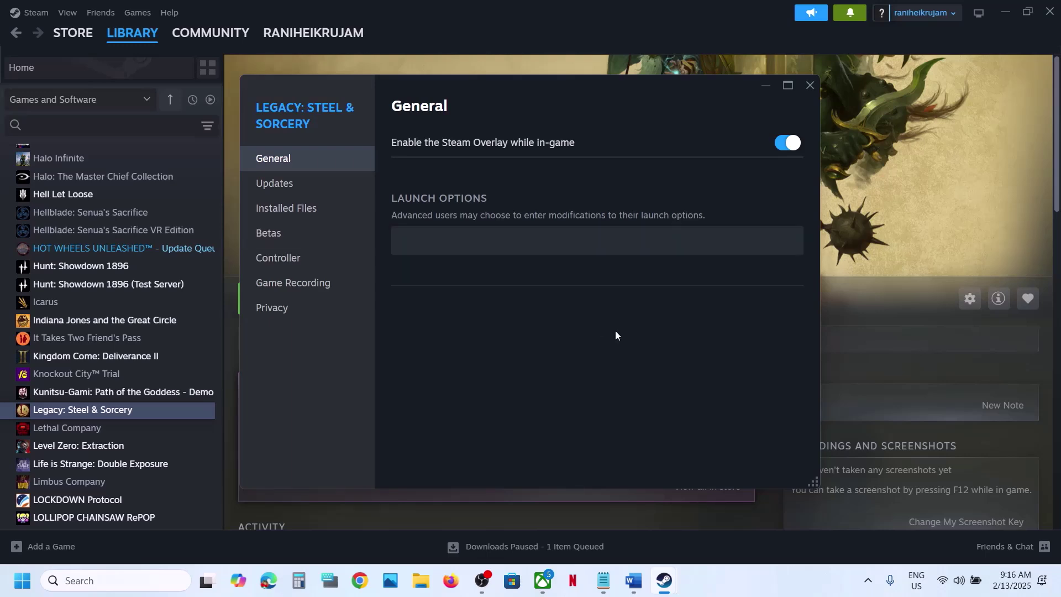
click(810, 85)
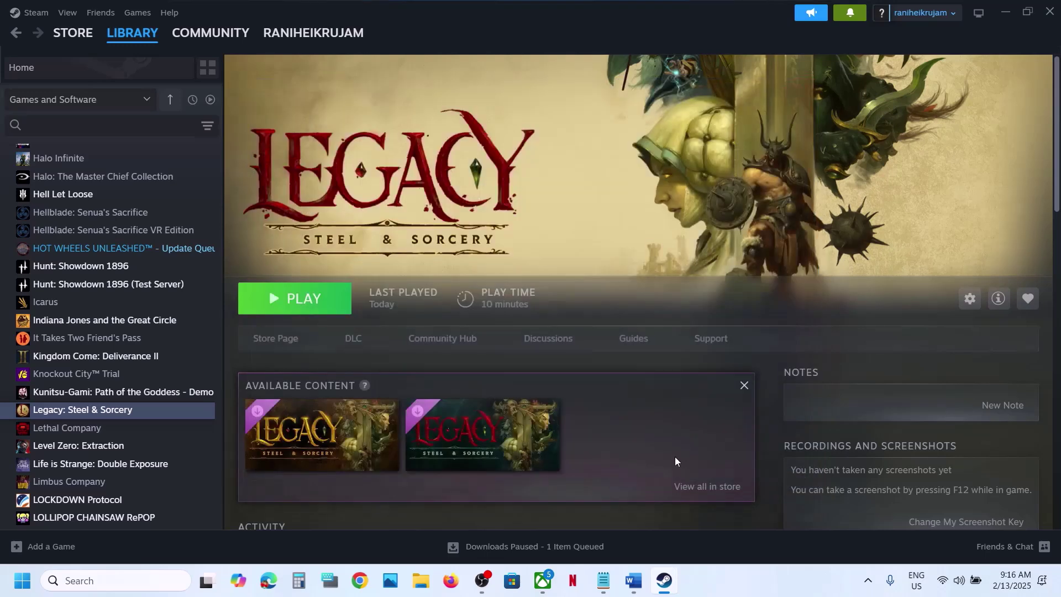
Switch to the Word document to read the Step 2 instruction on AntiCheat and EOS Services, and return to Steam
click(643, 585)
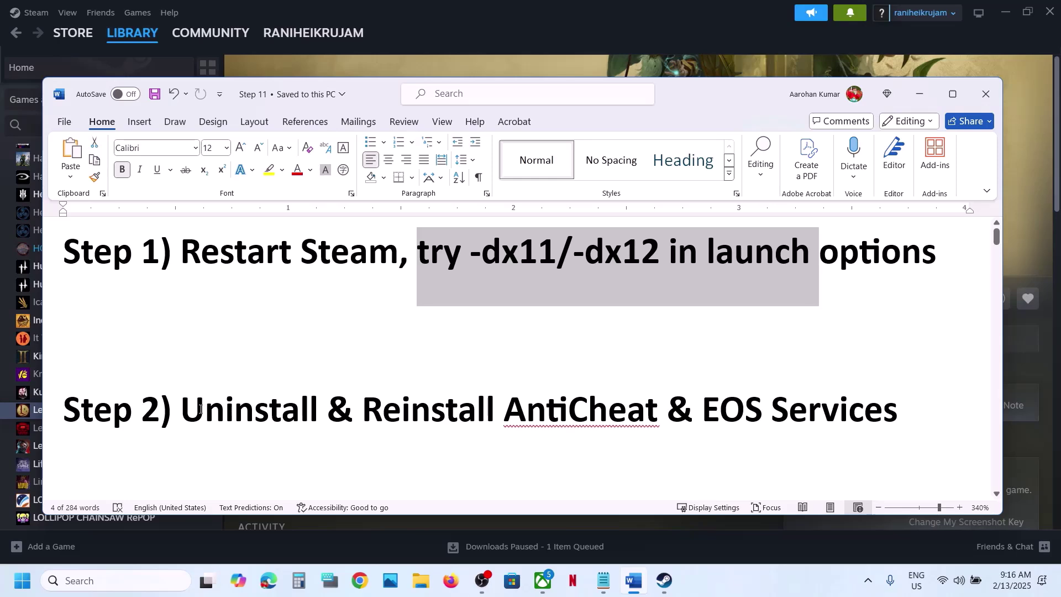
drag(200, 409, 900, 393)
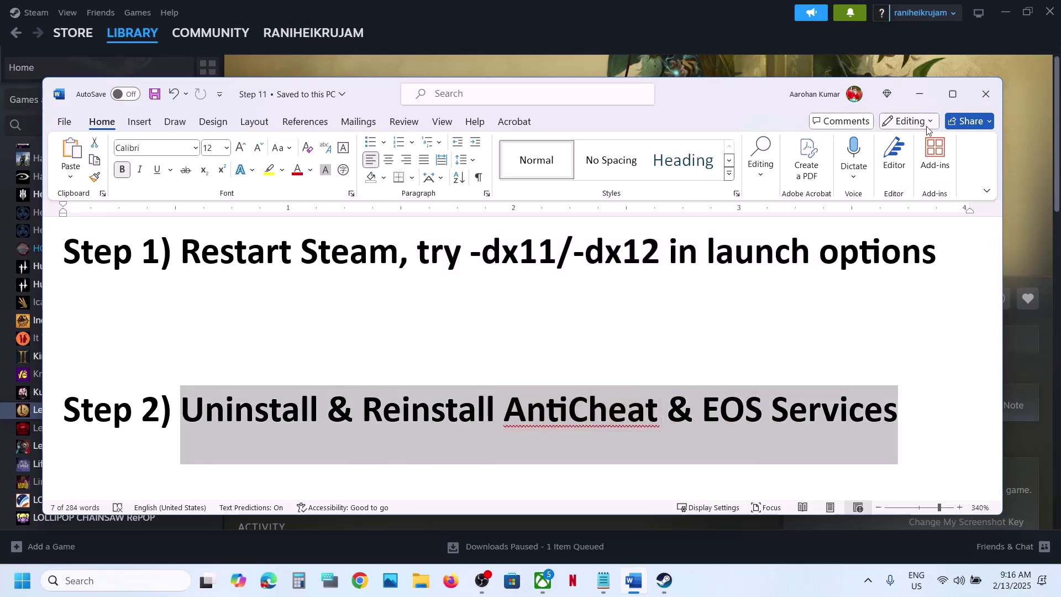
click(920, 94)
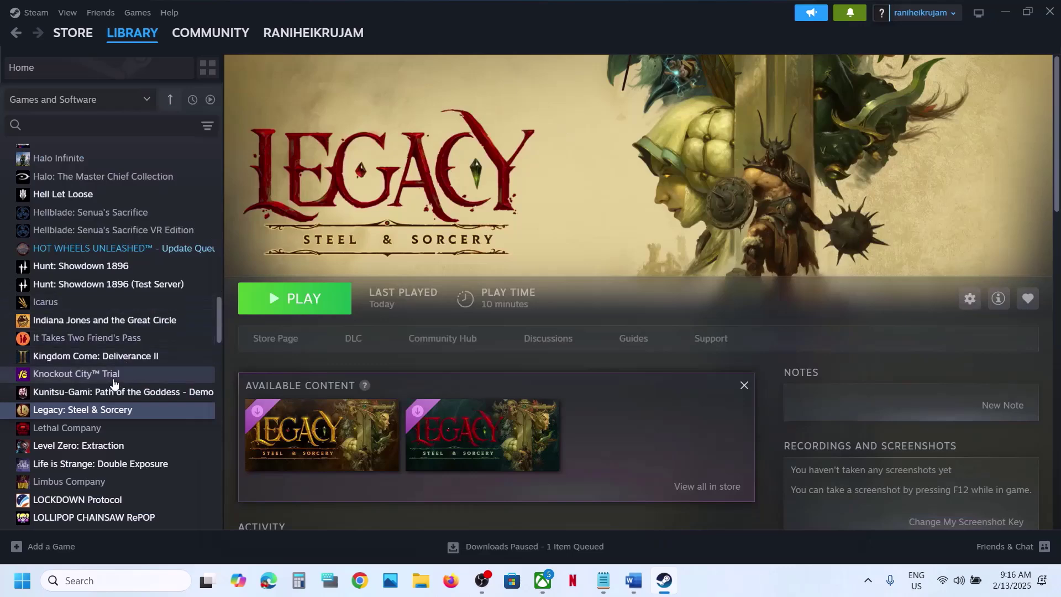
Open the local files folder of Legacy: Steel & Sorcery from the Steam library
right_click(108, 410)
mouse_move(136, 489)
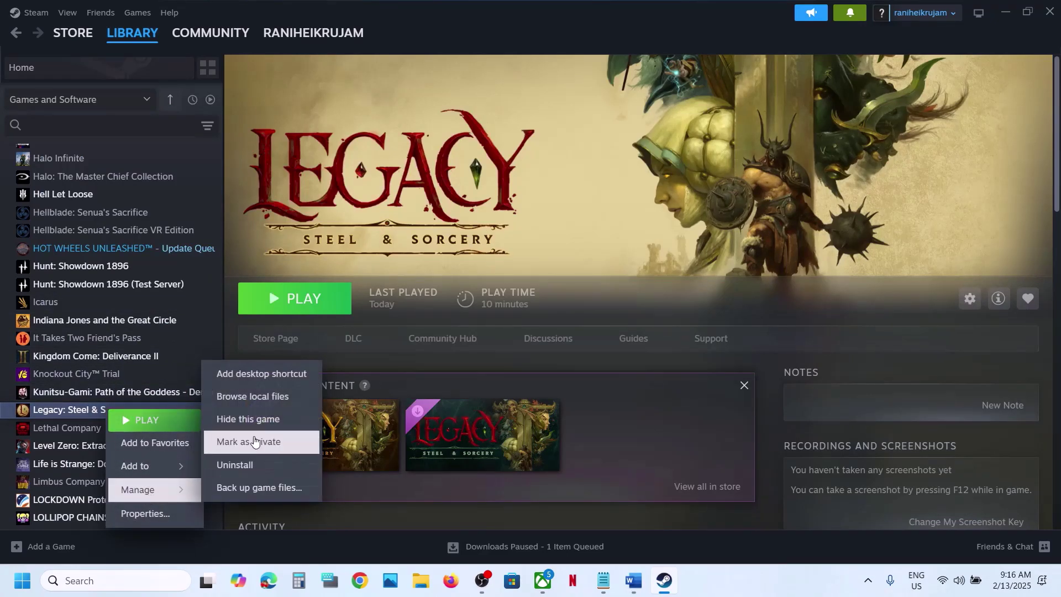
click(238, 397)
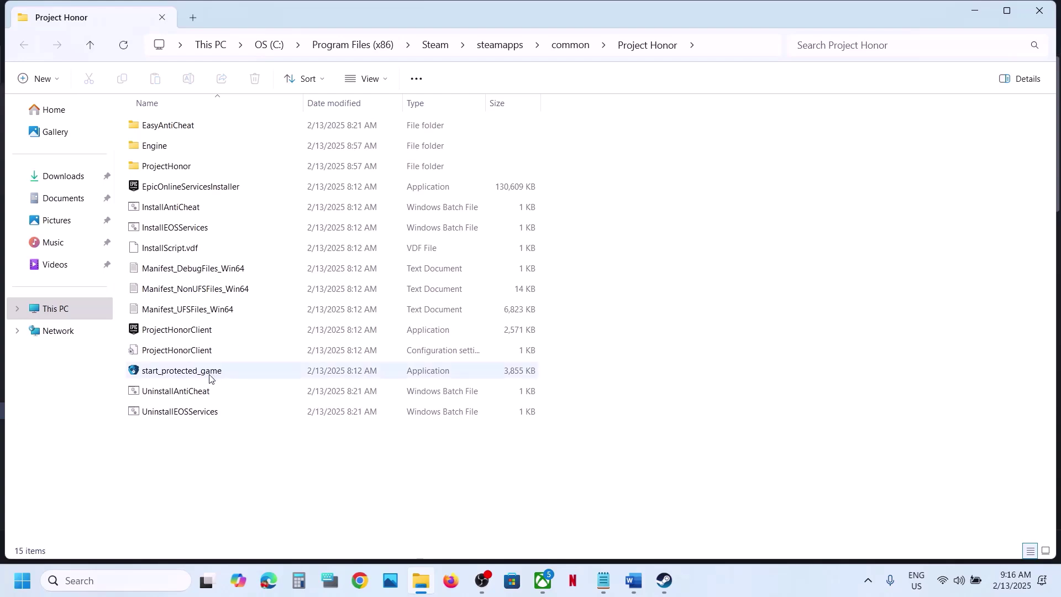
Uninstall and reinstall the anti-cheat by running UninstallAntiCheat and InstallAntiCheat as administrator
click(167, 393)
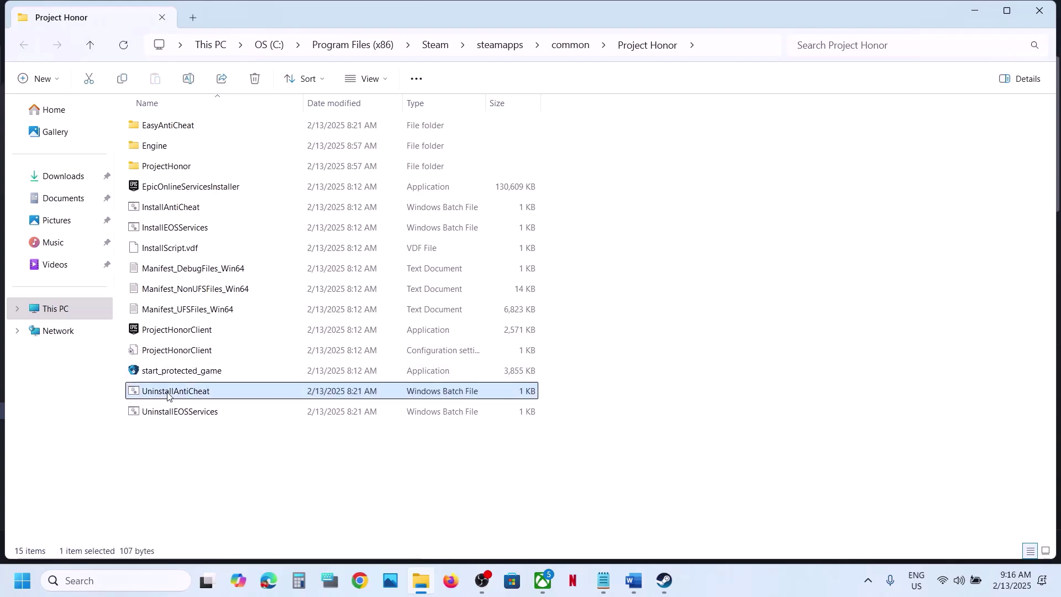
right_click(197, 397)
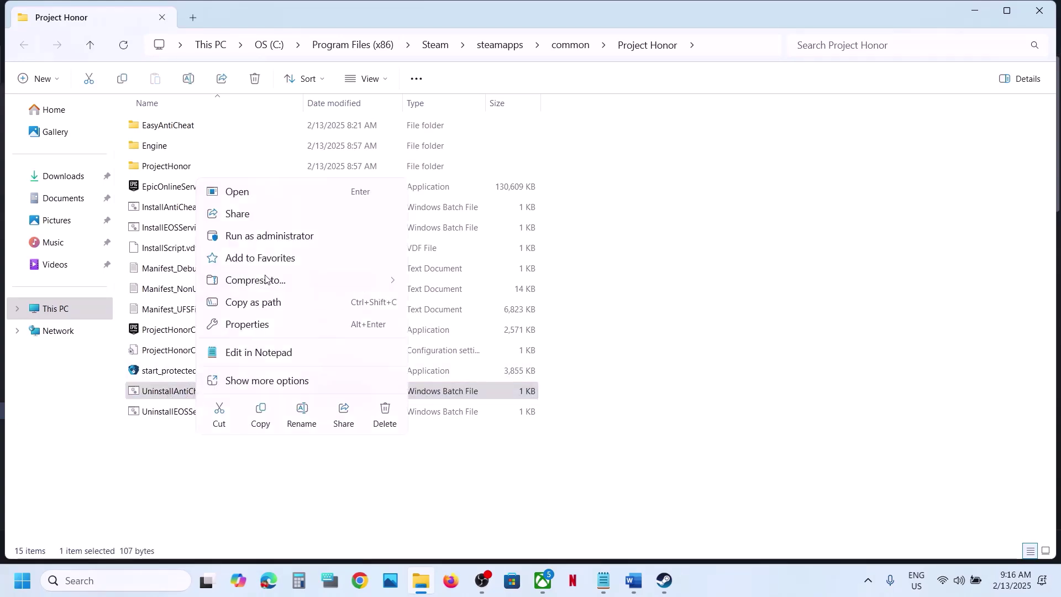
click(254, 236)
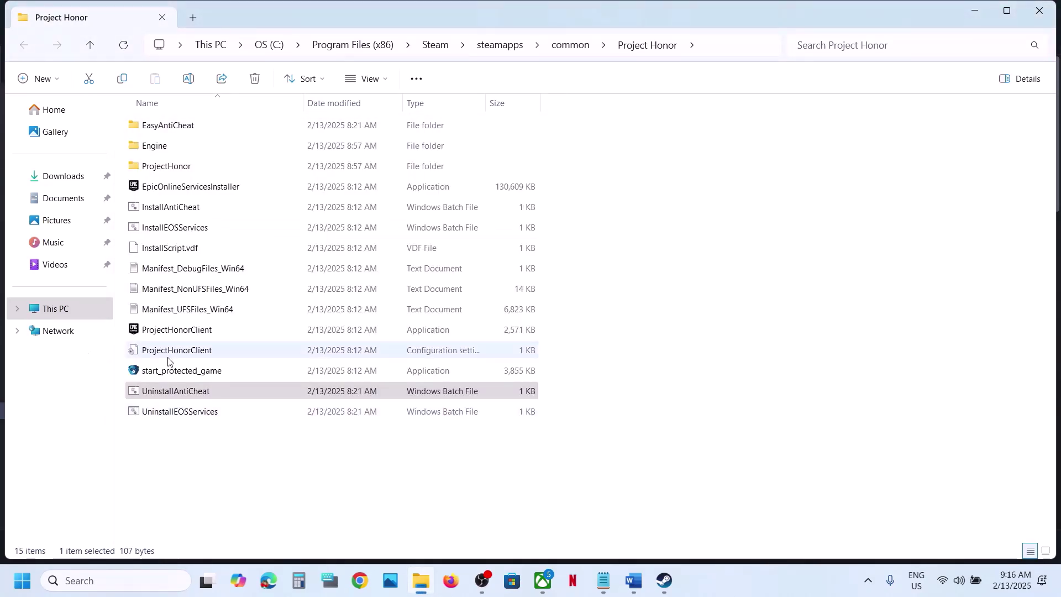
click(180, 213)
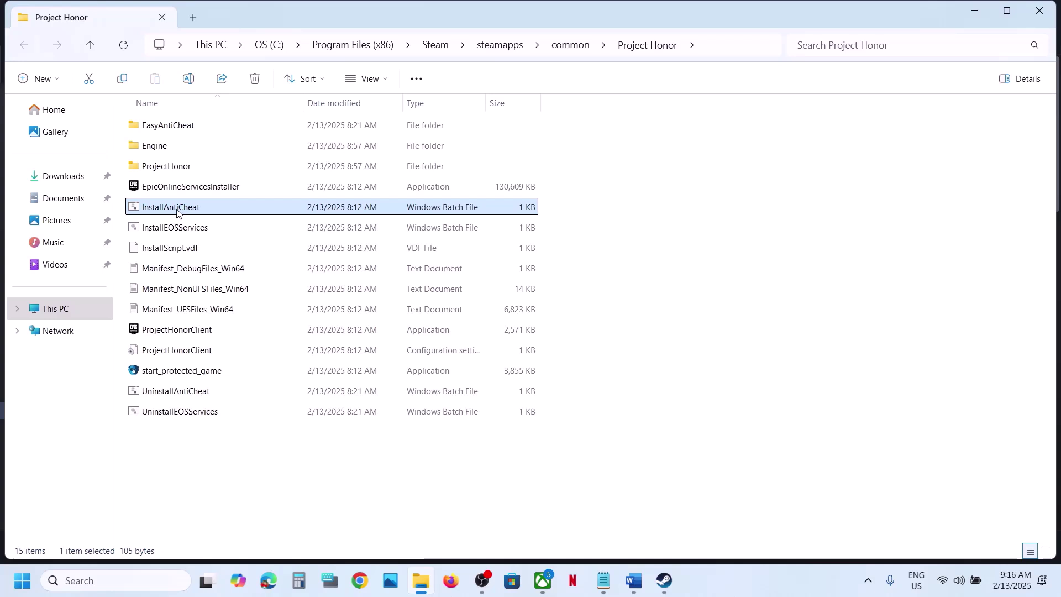
right_click(177, 213)
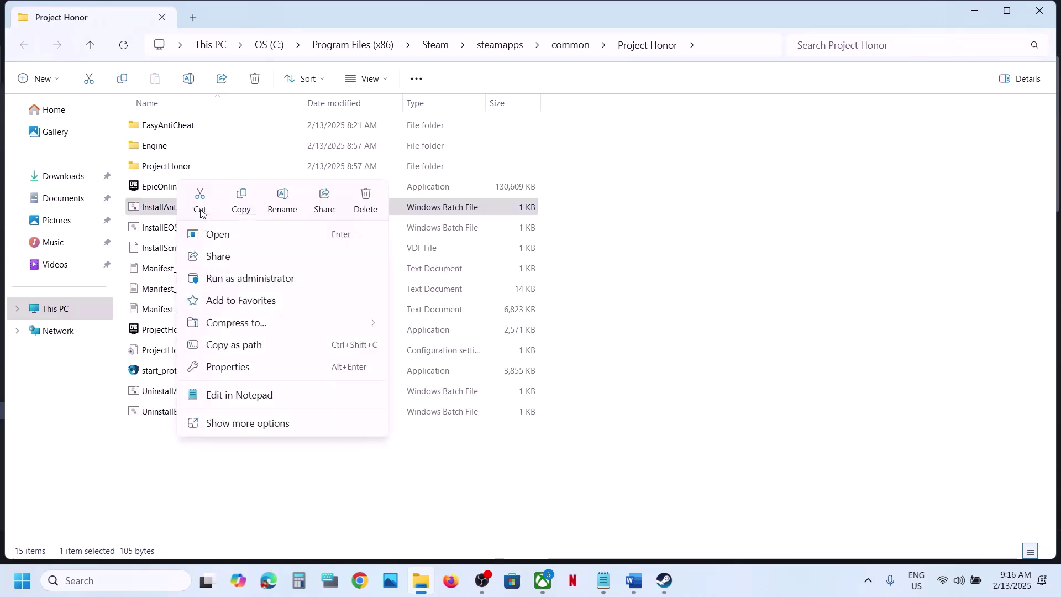
click(241, 280)
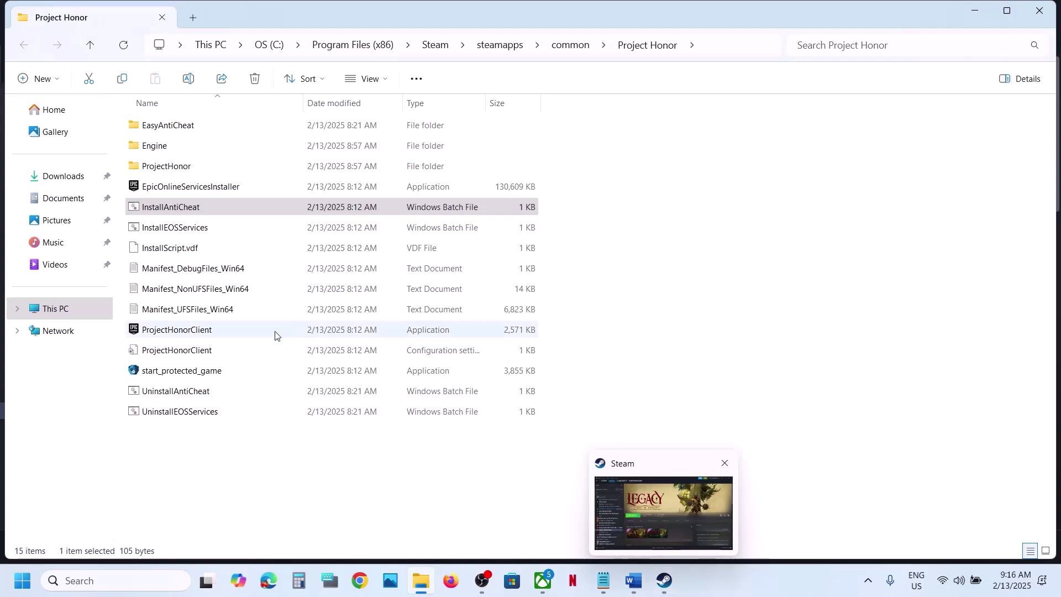
Uninstall and reinstall the EOS services by running UninstallEOSServices and InstallEOSServices as administrator
click(184, 418)
right_click(205, 420)
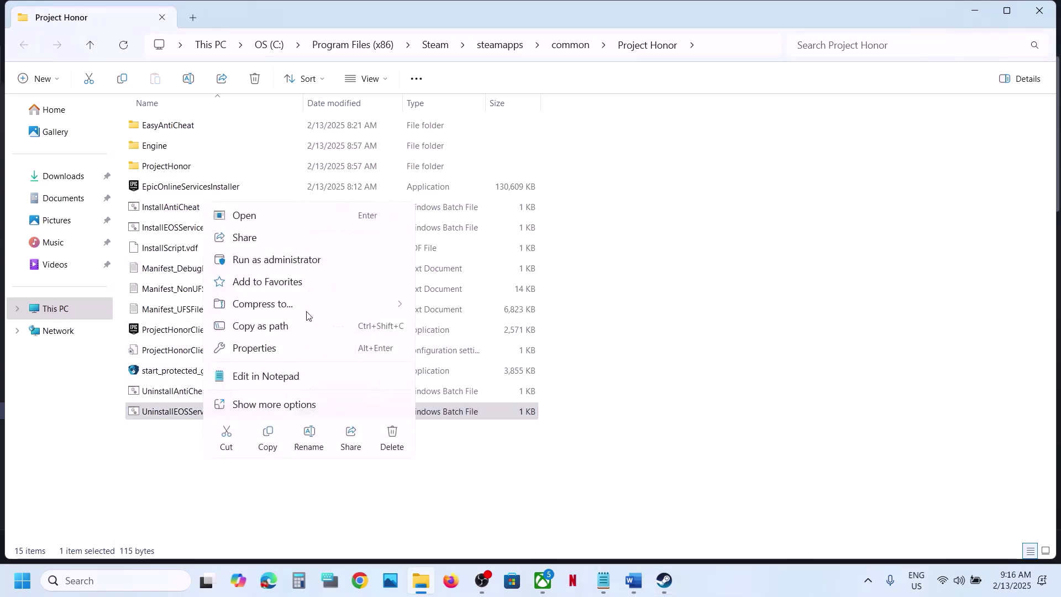
click(295, 259)
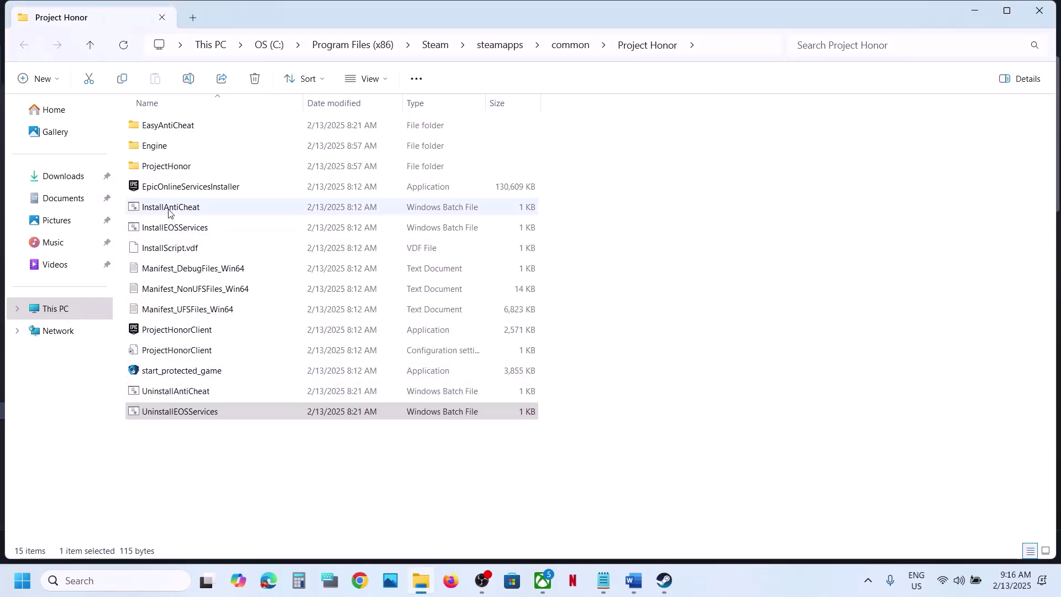
click(188, 230)
right_click(189, 230)
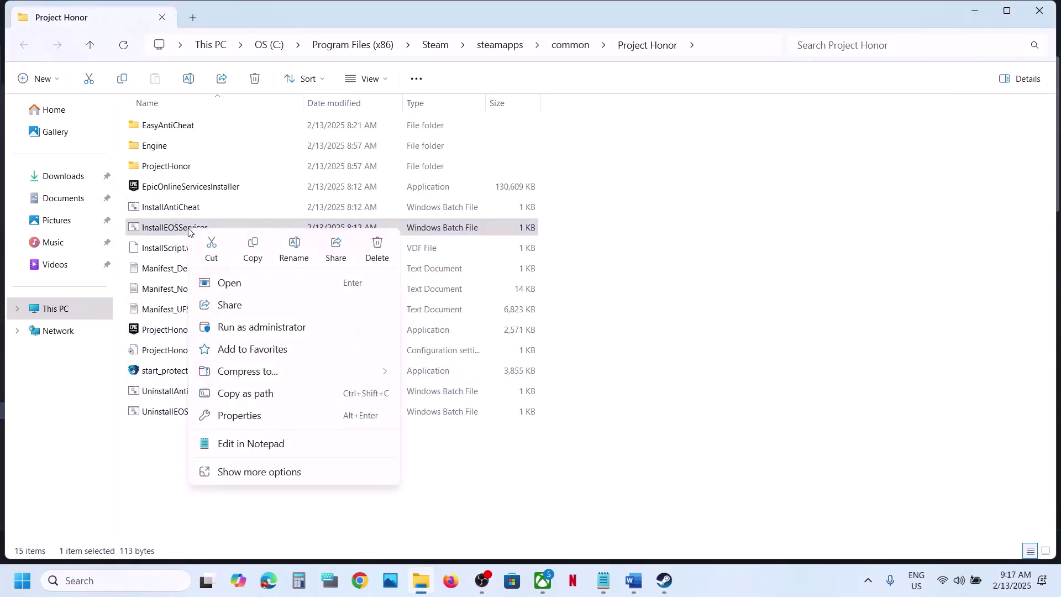
click(245, 329)
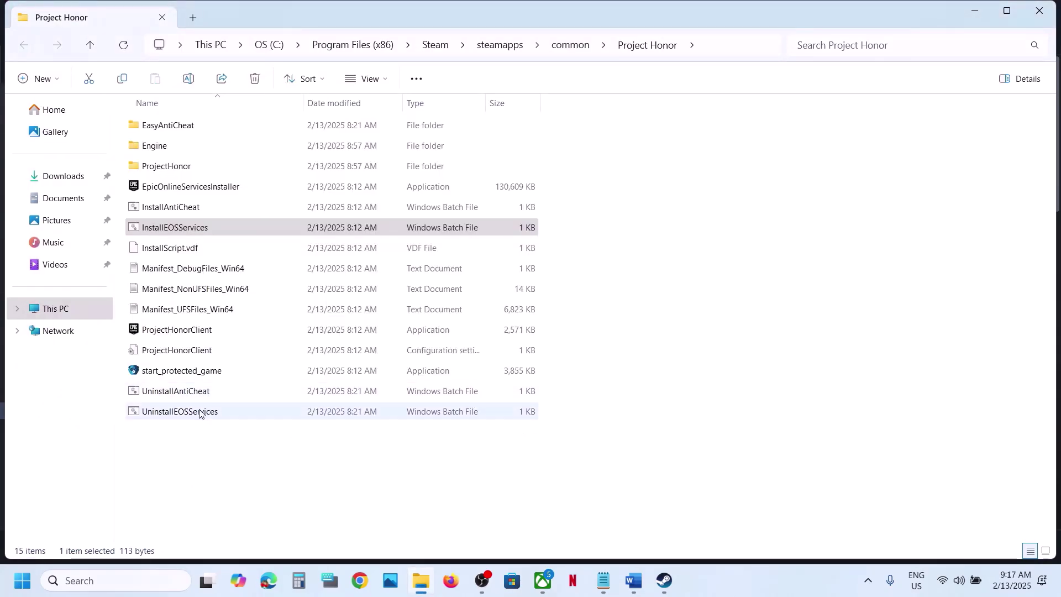
Run the UninstallAntiCheat batch file as administrator again
click(204, 391)
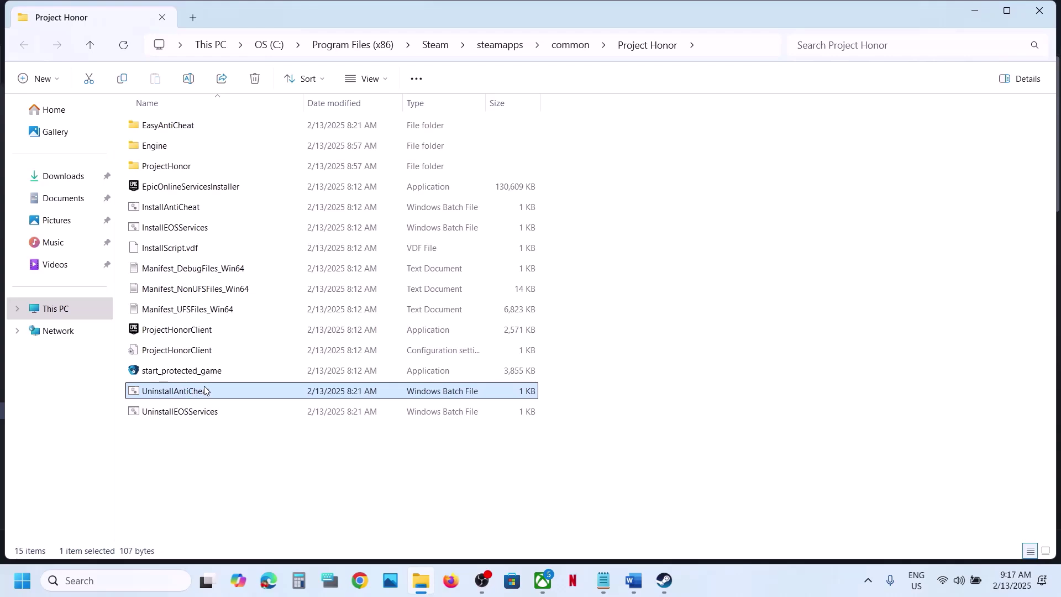
right_click(204, 392)
click(269, 229)
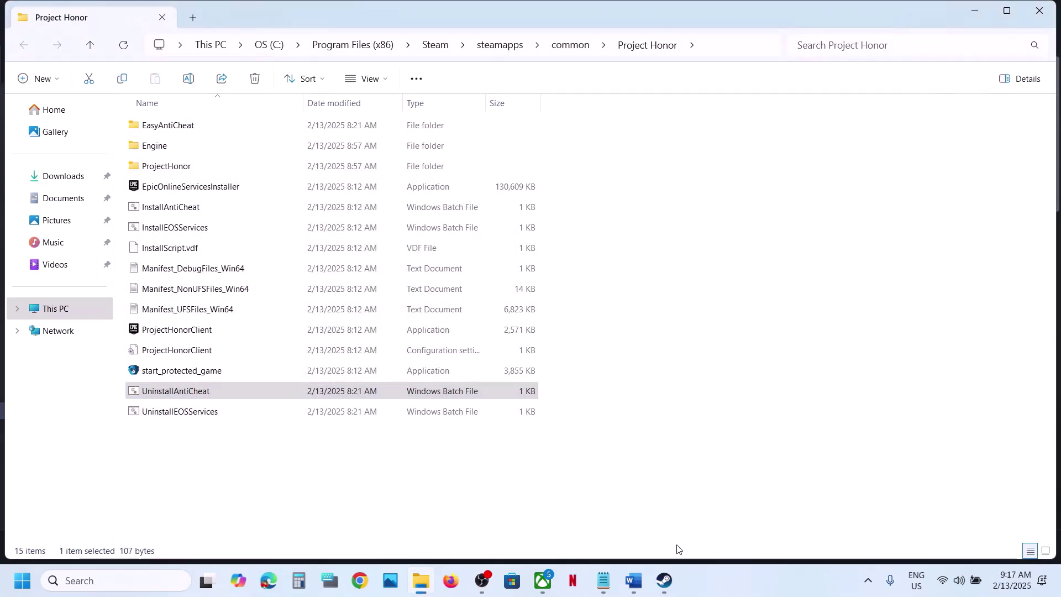
Switch to Steam and launch Legacy: Steel & Sorcery
click(664, 580)
click(314, 299)
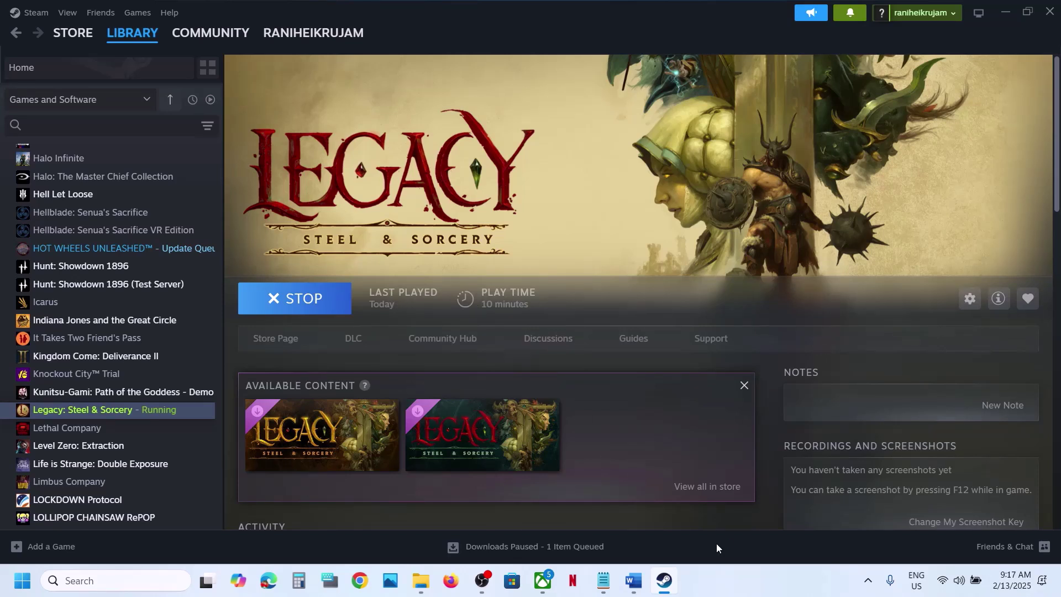
click(774, 585)
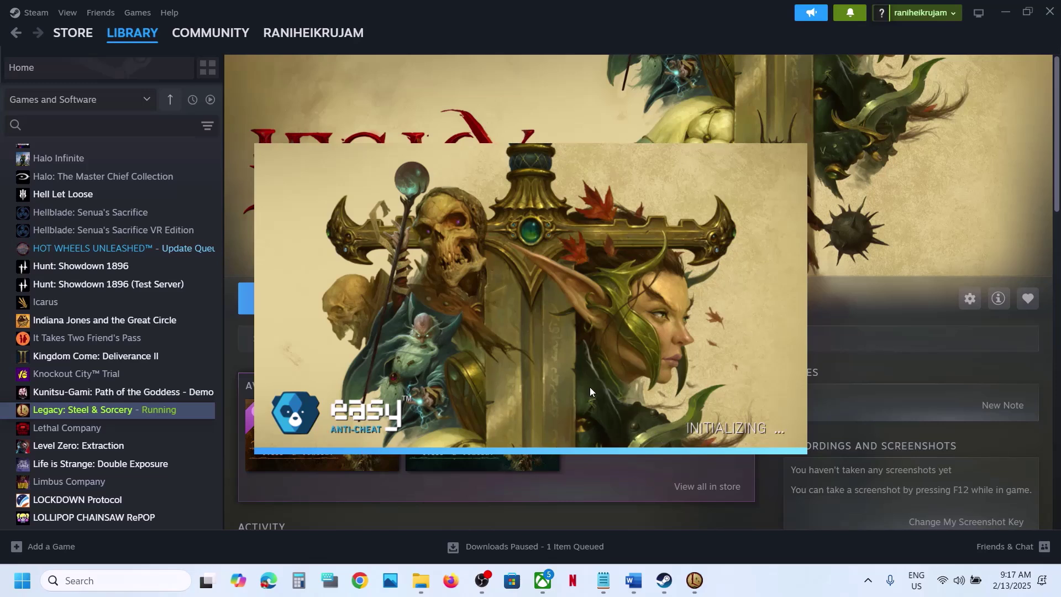
Switch to the Word document and read the Step 3 instruction on cleanly installing the graphics driver
click(634, 581)
scroll(364, 359, down, 3)
scroll(365, 360, down, 3)
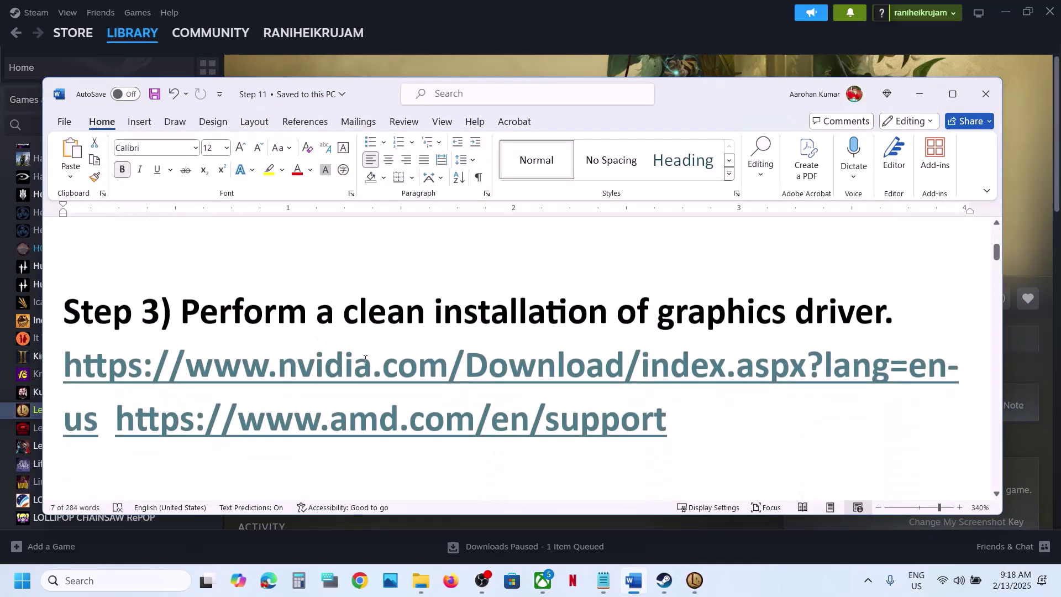
drag(182, 309, 869, 318)
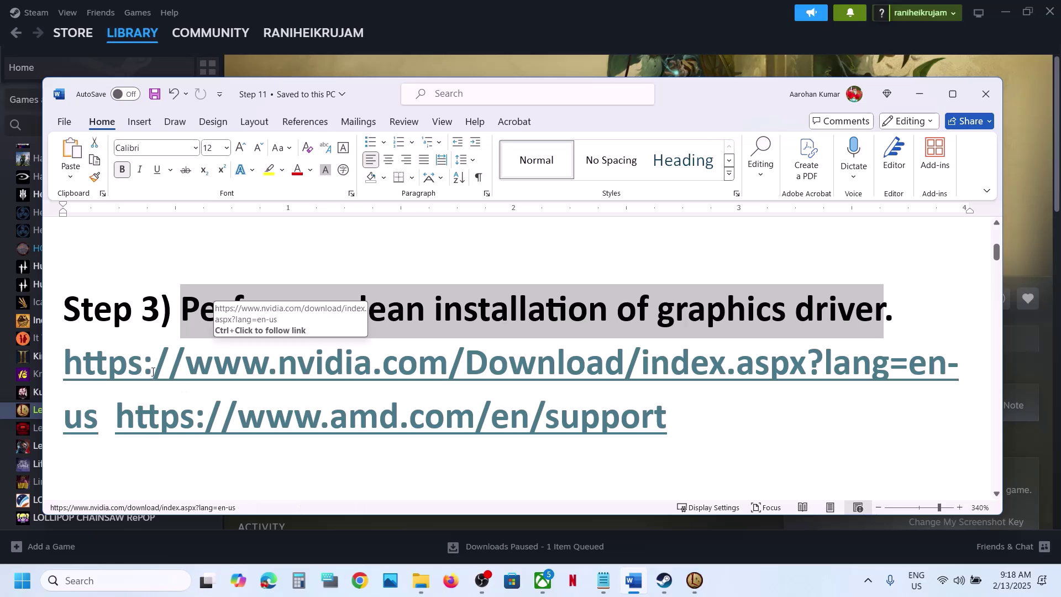
Move the AMD support link in Step 3 onto its own line below the NVIDIA download link
click(115, 415)
key(Return)
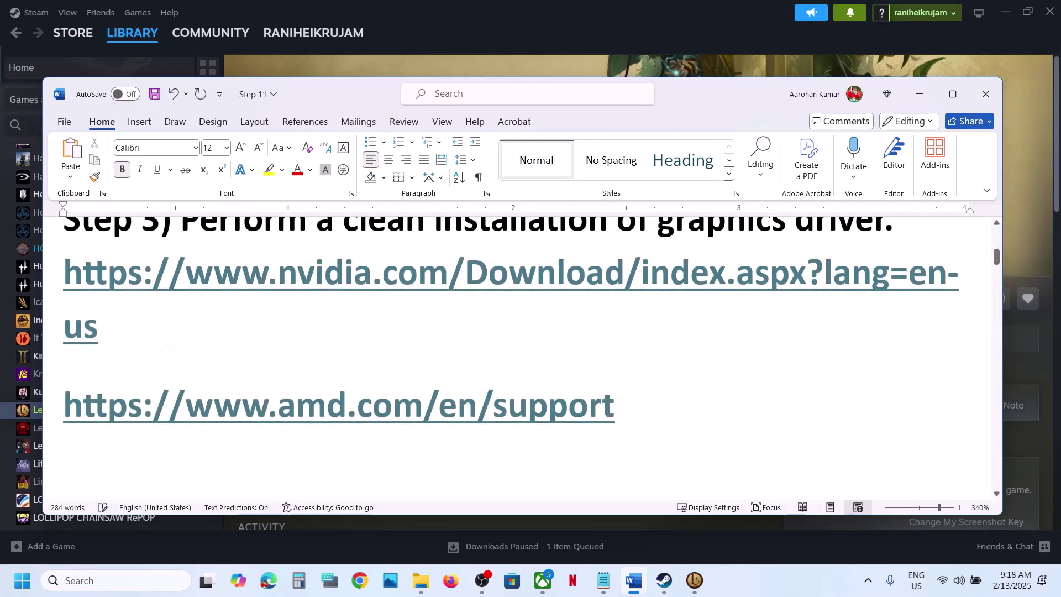
scroll(320, 329, up, 2)
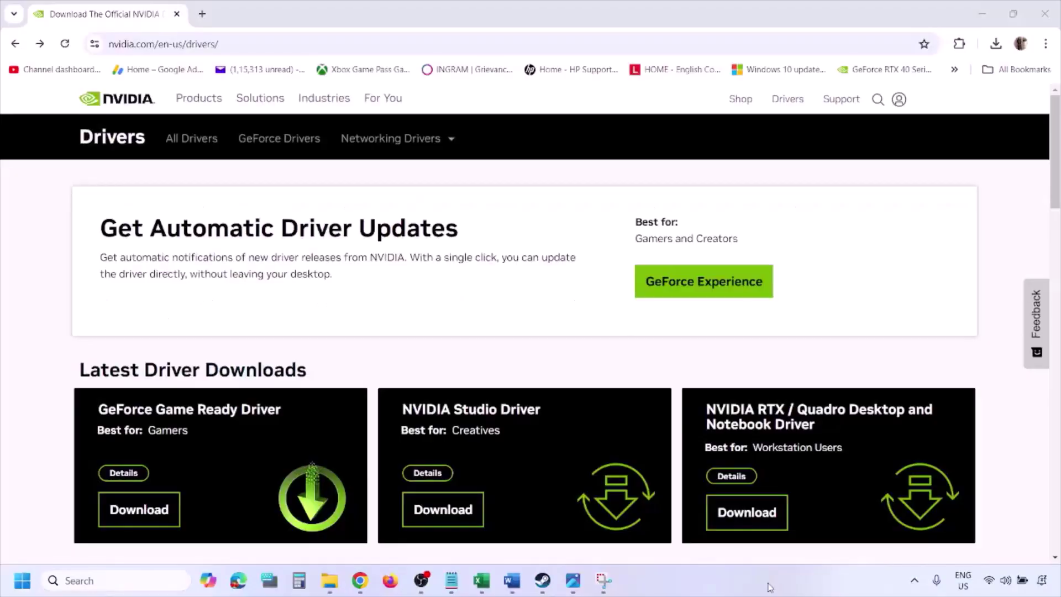
Find NVIDIA drivers for the GeForce RTX 3050 Laptop GPU with Windows 11 and English (US)
scroll(249, 339, down, 8)
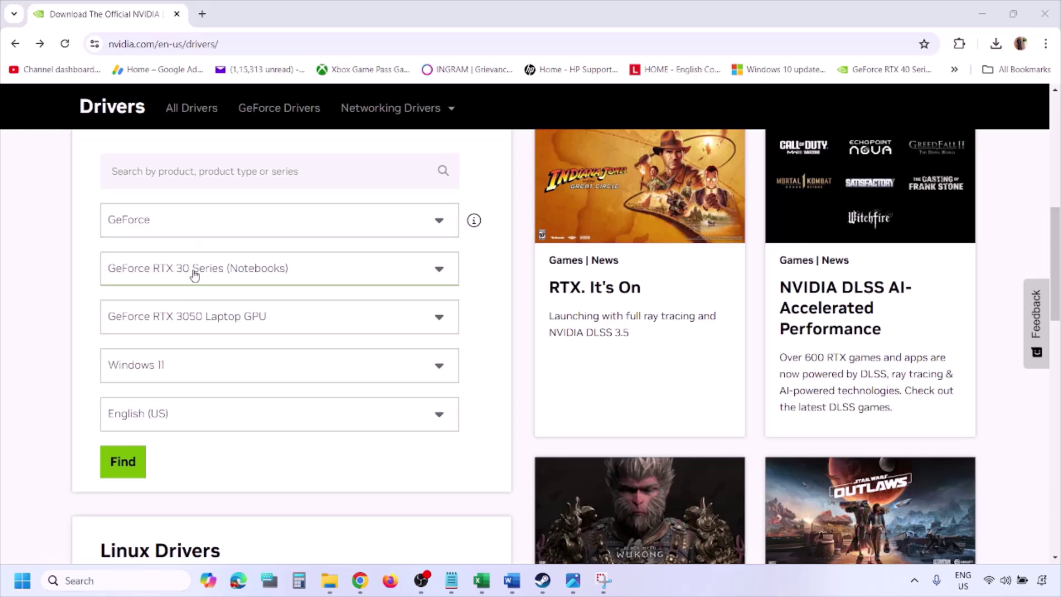
click(176, 369)
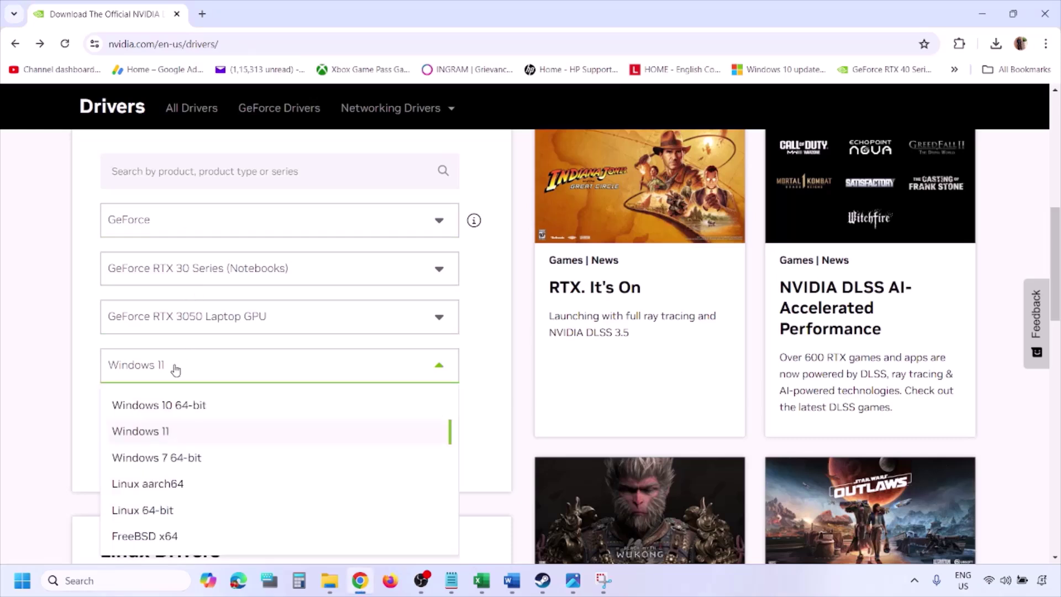
click(155, 437)
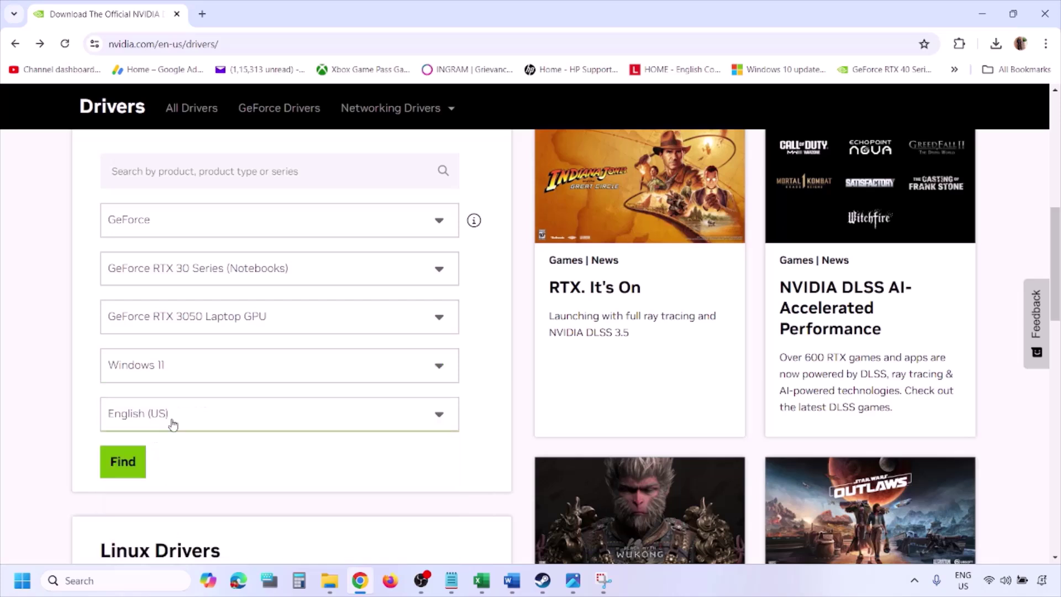
click(123, 462)
Switch to Photos and review images 1.png to 5.png, covering the driver download and the custom clean installation options
click(574, 583)
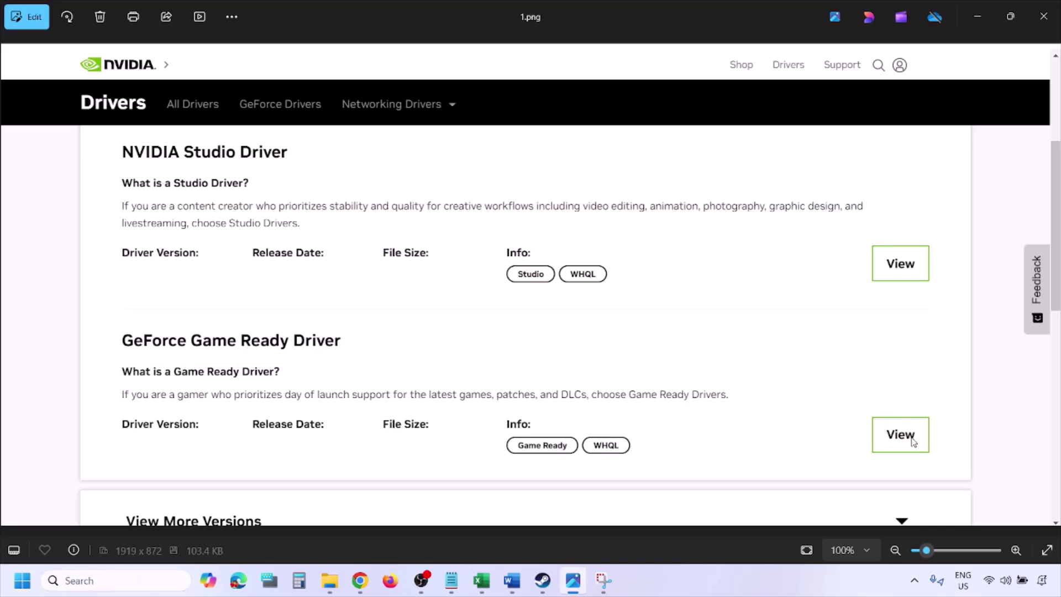
key(Right)
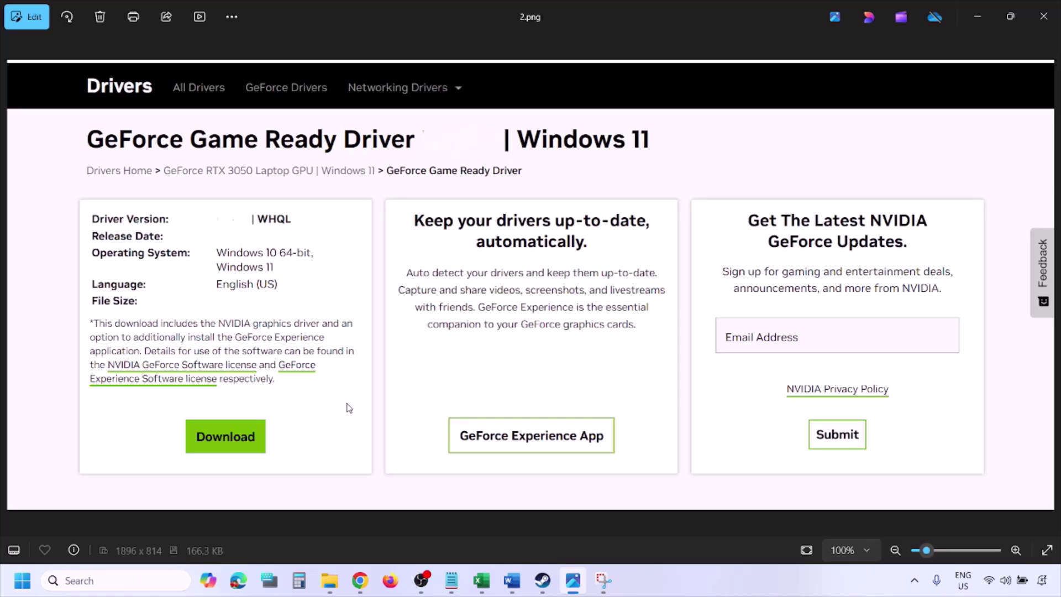
key(Right)
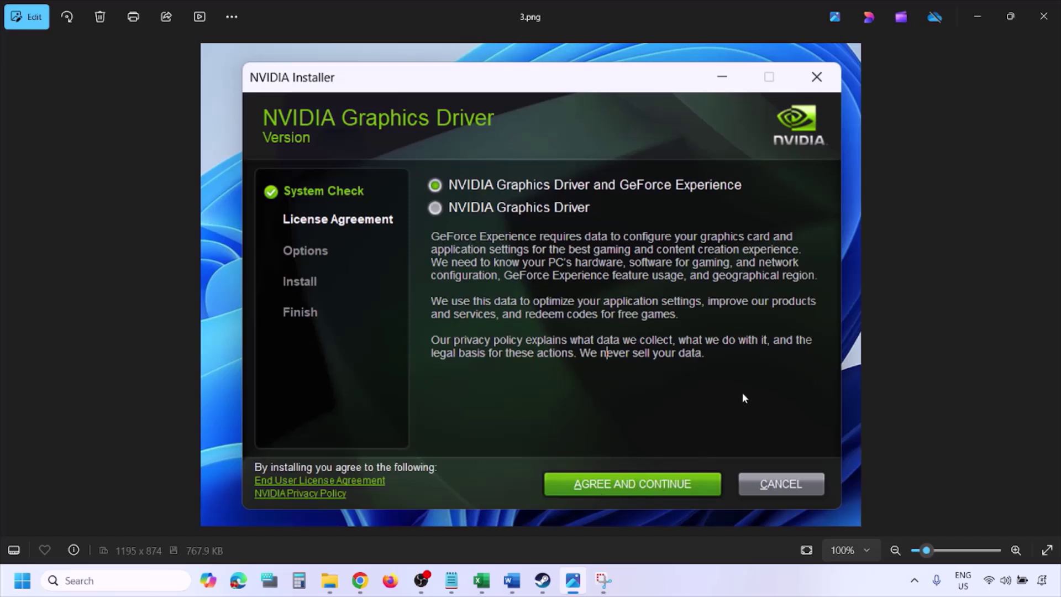
key(Right)
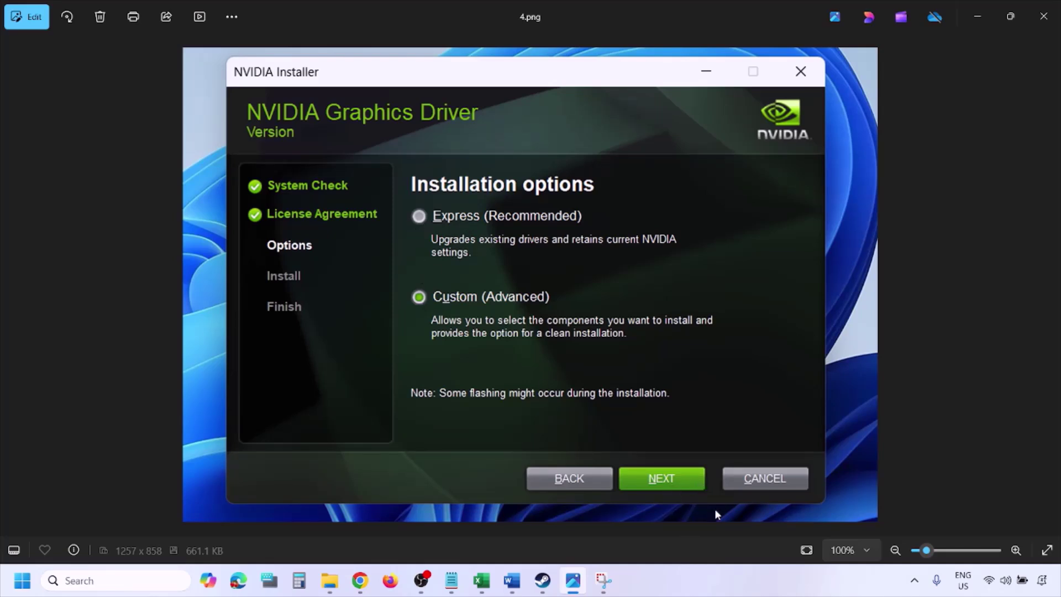
key(Right)
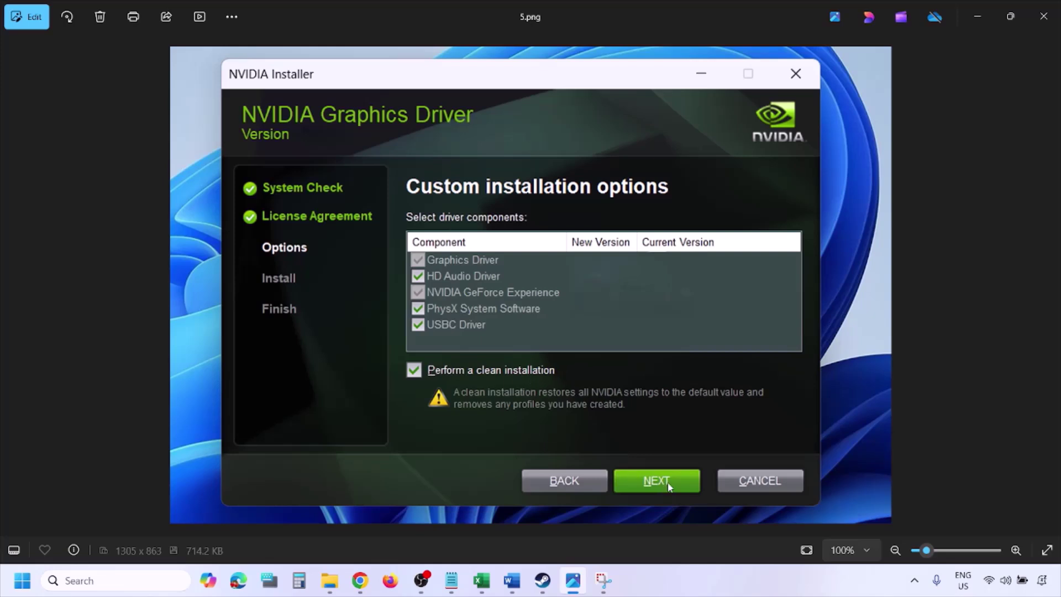
Restart the computer
click(22, 581)
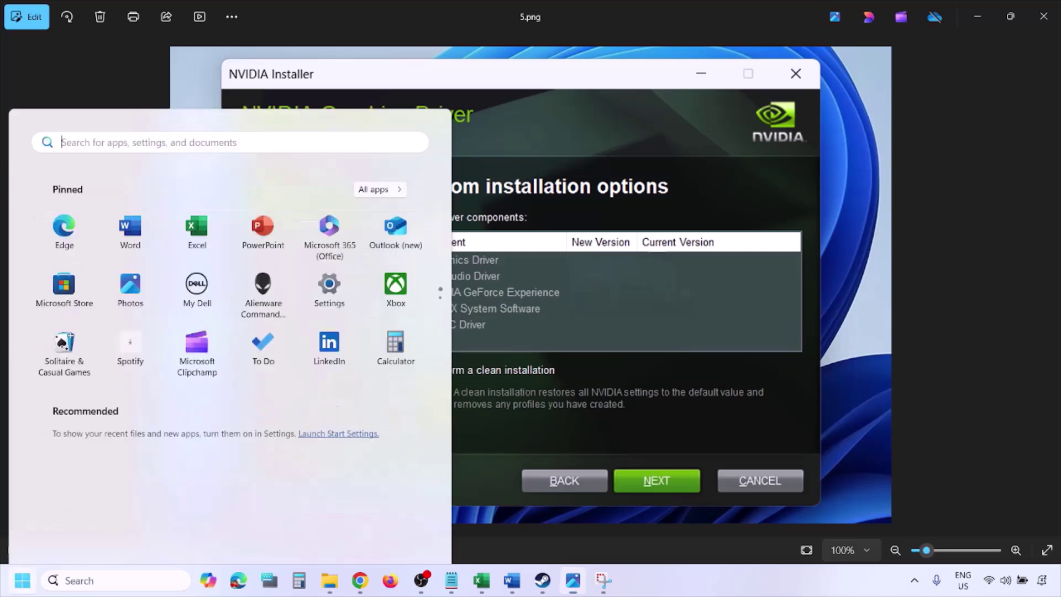
click(404, 534)
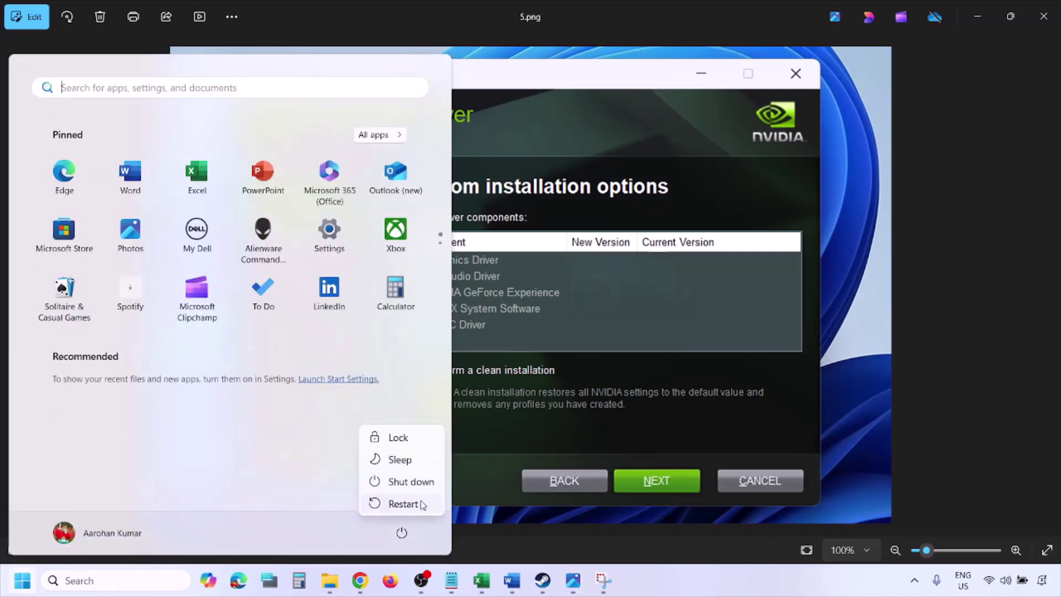
click(424, 504)
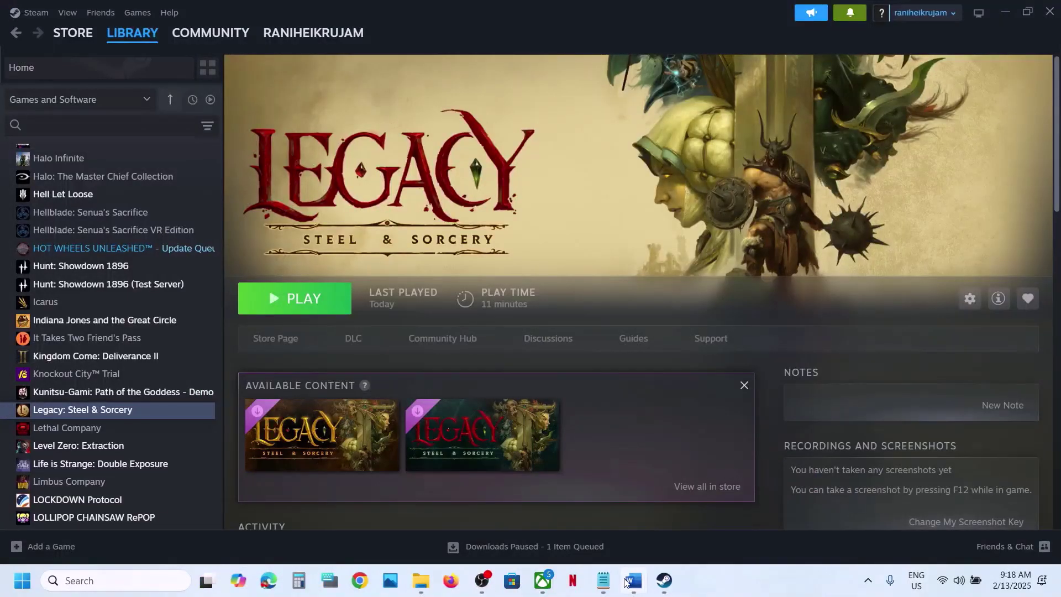
Switch to the Word document and review the AMD support link under Step 3
click(630, 581)
scroll(499, 379, down, 3)
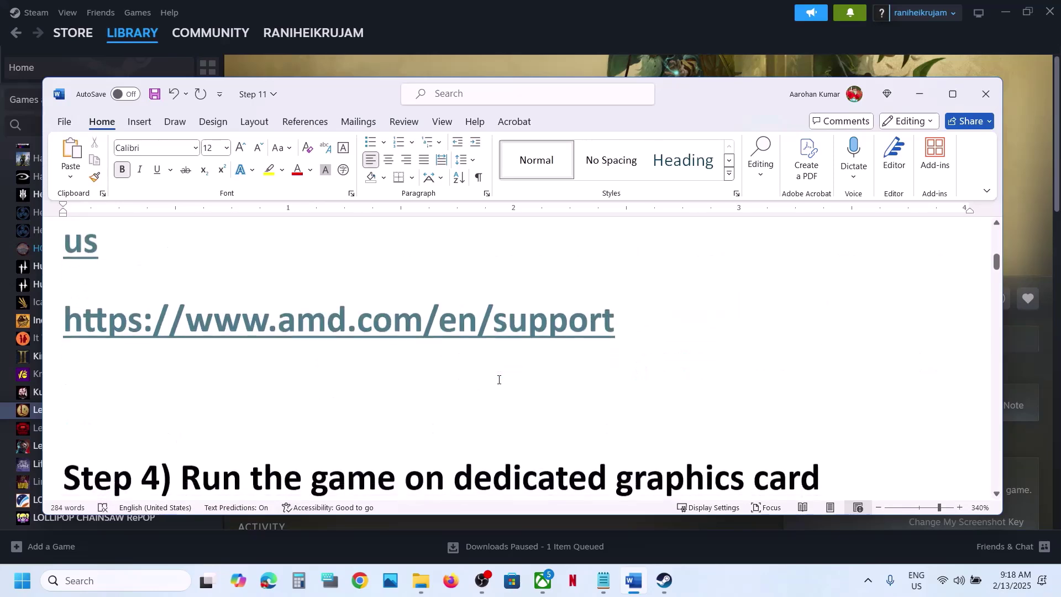
scroll(498, 380, up, 3)
drag(241, 440, 568, 443)
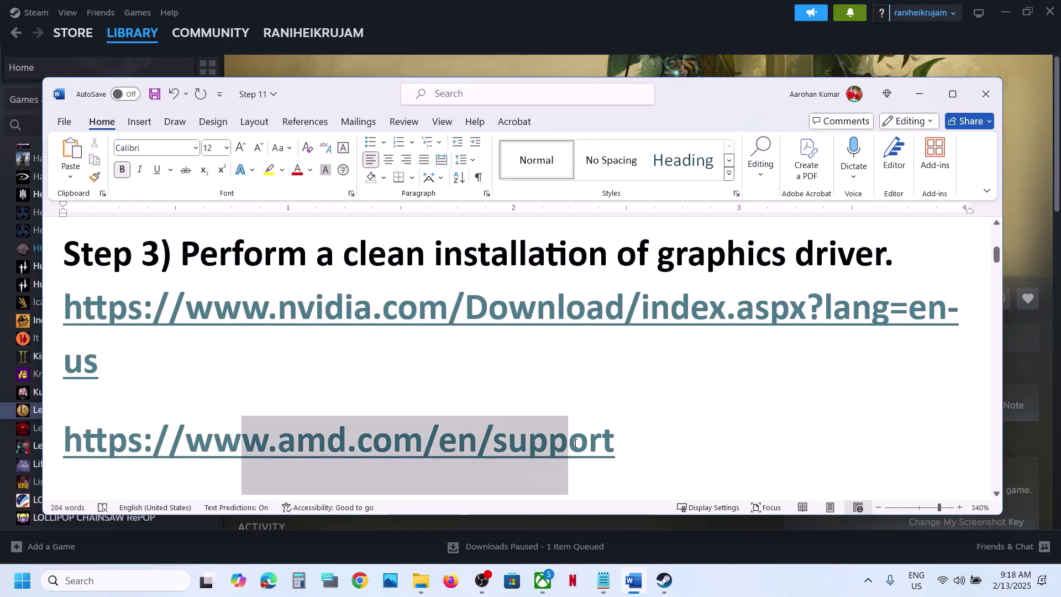
click(521, 432)
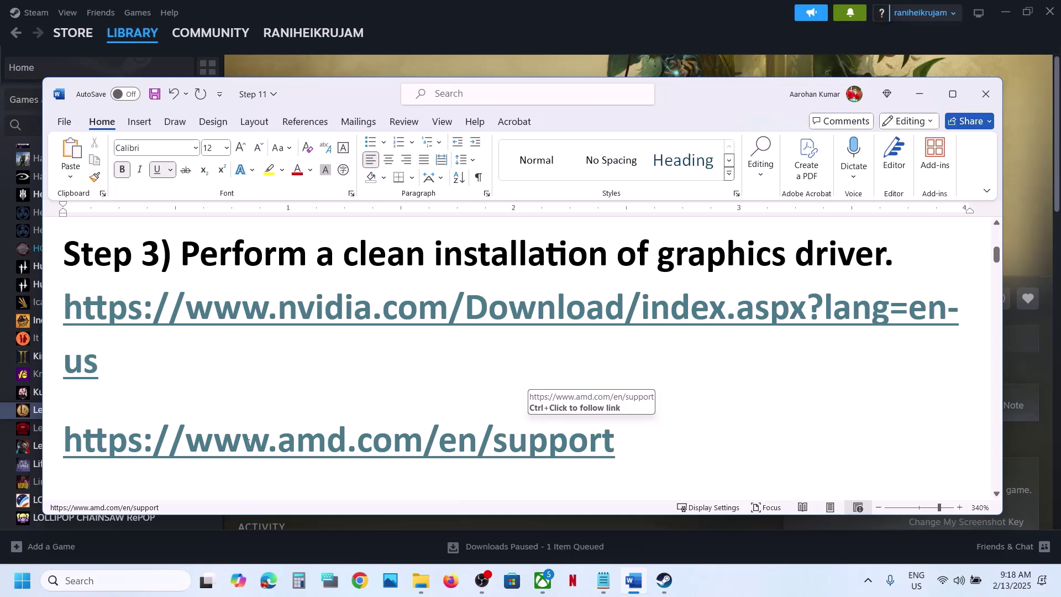
drag(242, 439, 587, 419)
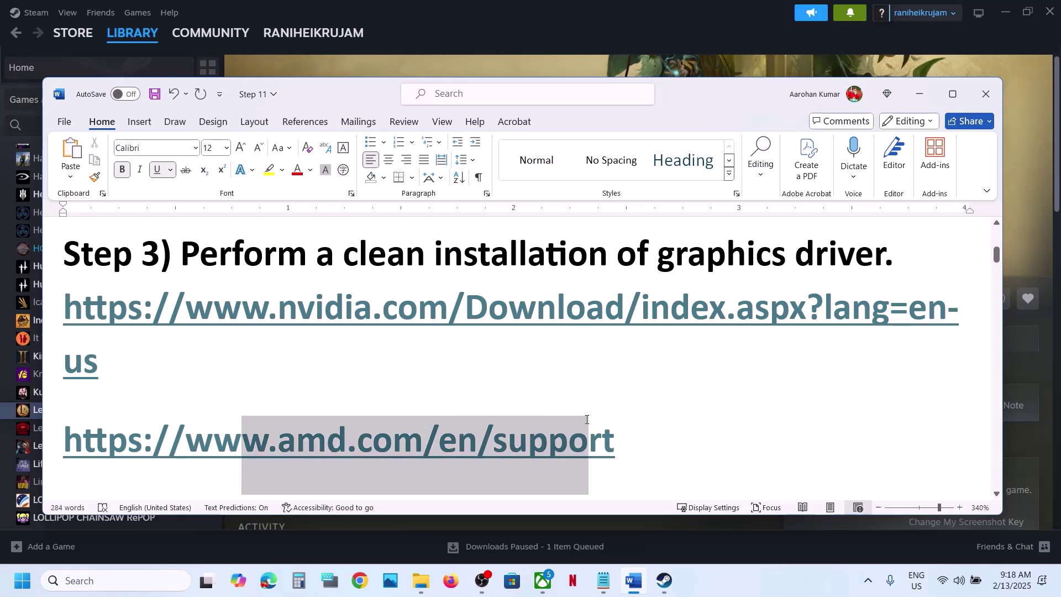
click(587, 420)
Copy the word "graphics" from the Step 4 heading, search Windows for it, and open Graphics settings
scroll(587, 419, down, 3)
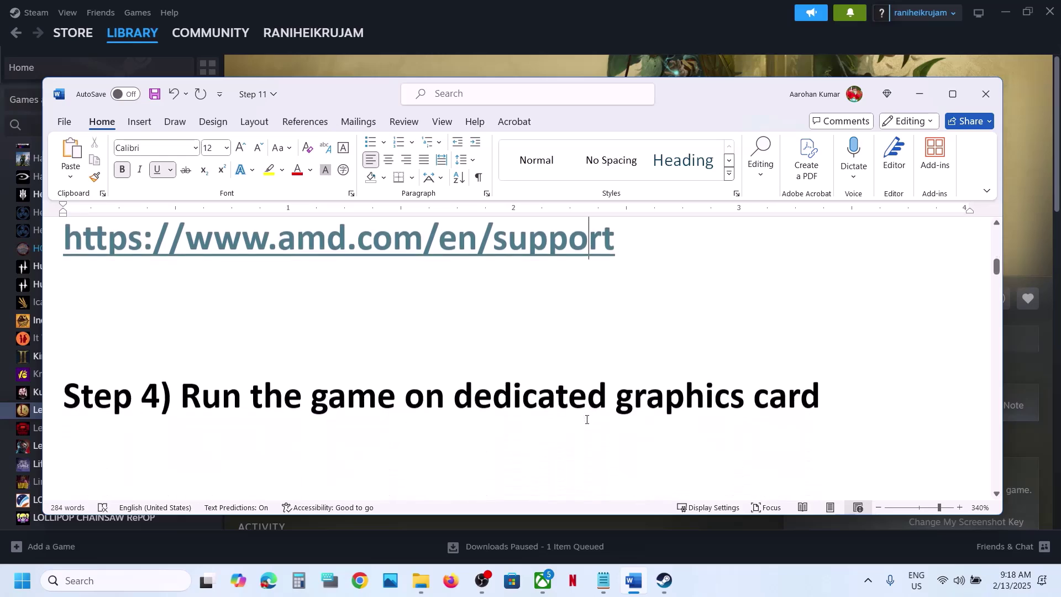
double_click(671, 351)
key(ctrl+c)
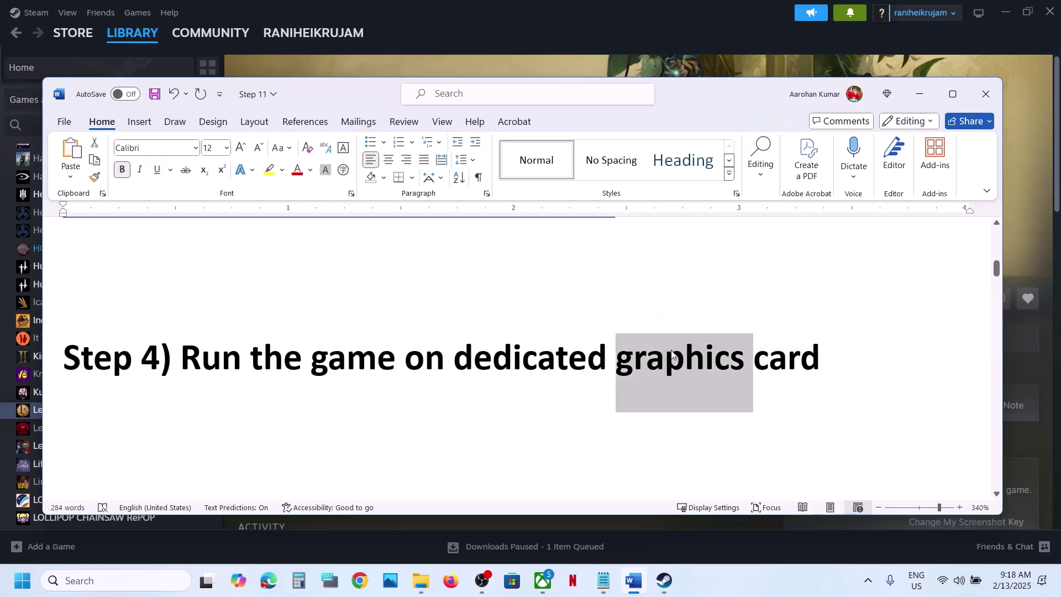
click(124, 585)
key(ctrl+v)
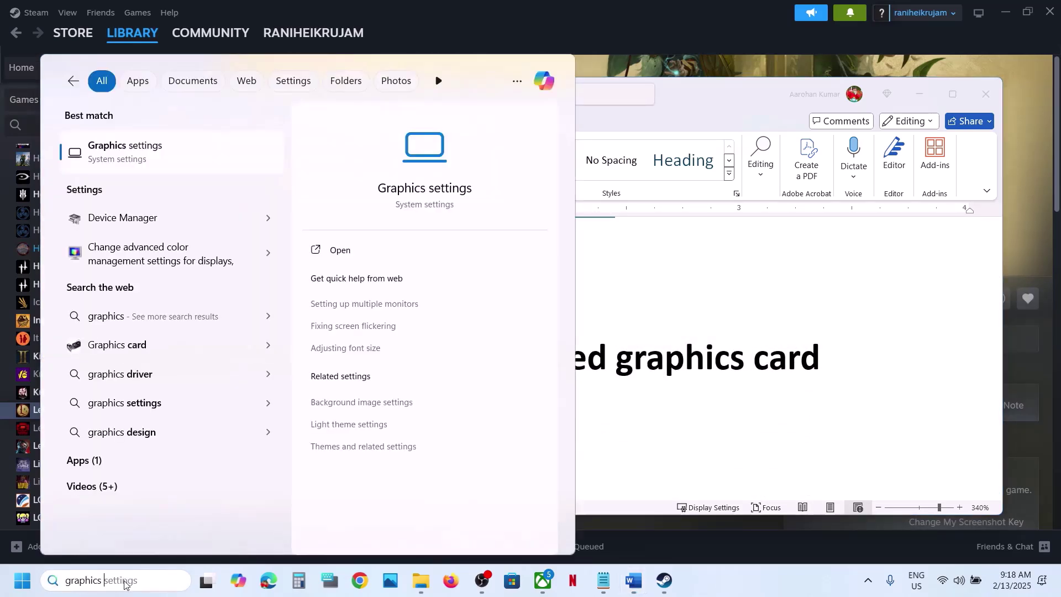
click(109, 160)
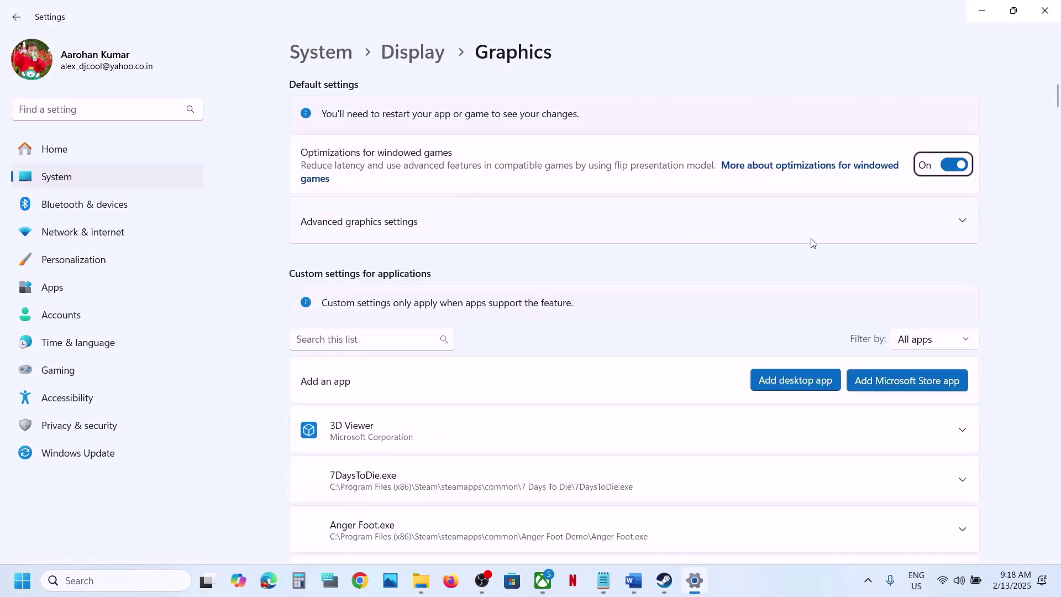
Start adding a desktop app and browse to C:\Program Files (x86)\Steam\steamapps\common
click(802, 382)
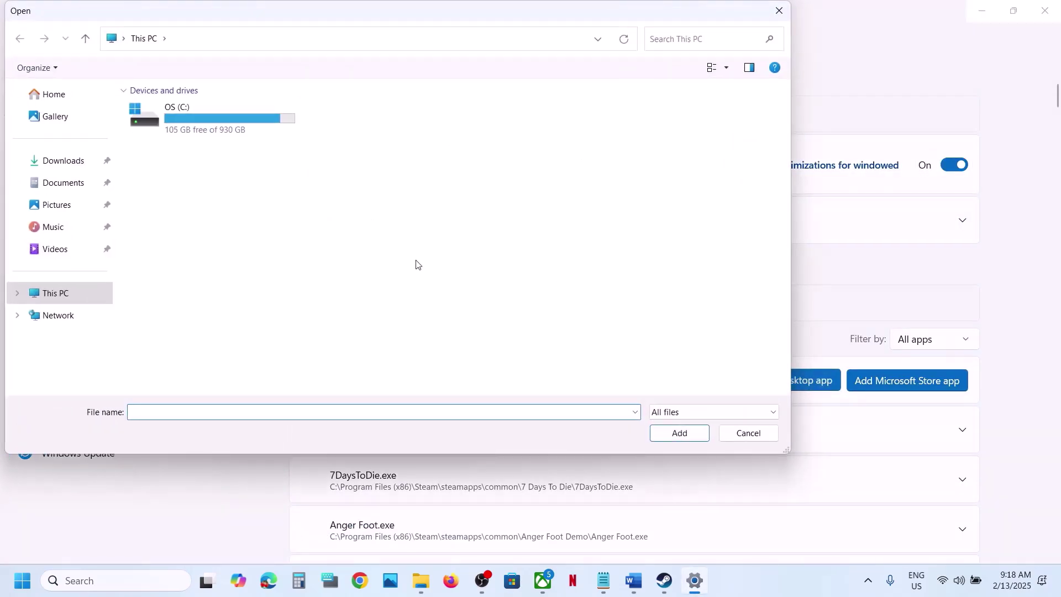
scroll(160, 113, down, 4)
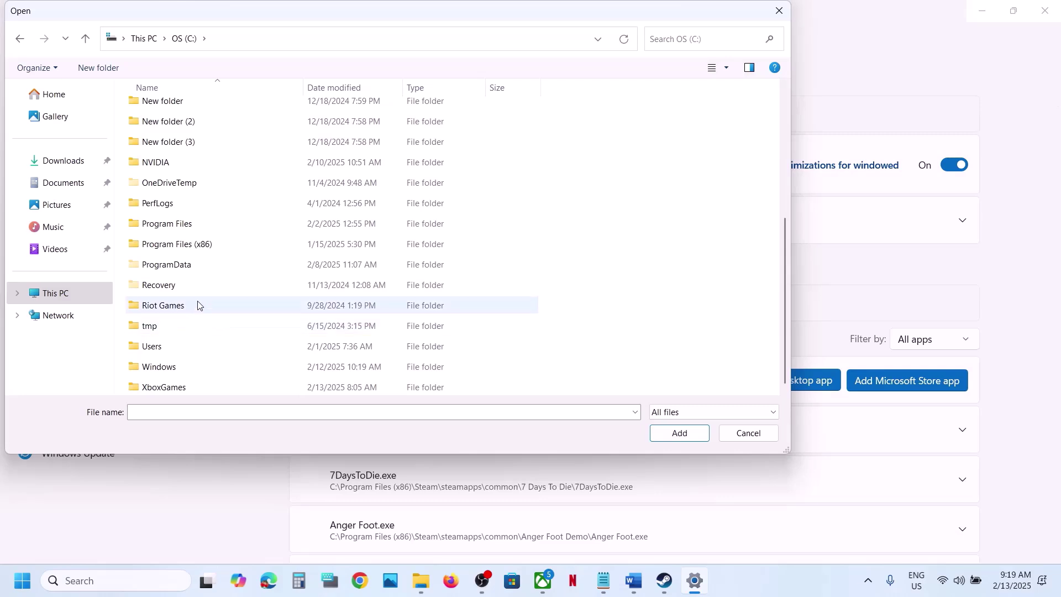
click(192, 244)
double_click(191, 244)
scroll(185, 254, down, 8)
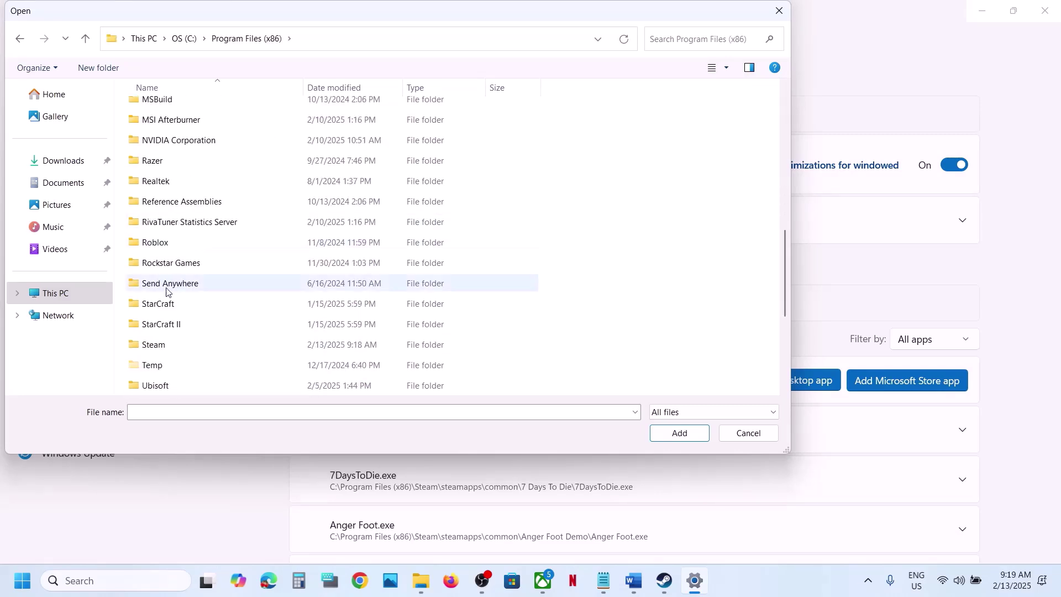
double_click(164, 352)
scroll(179, 332, down, 4)
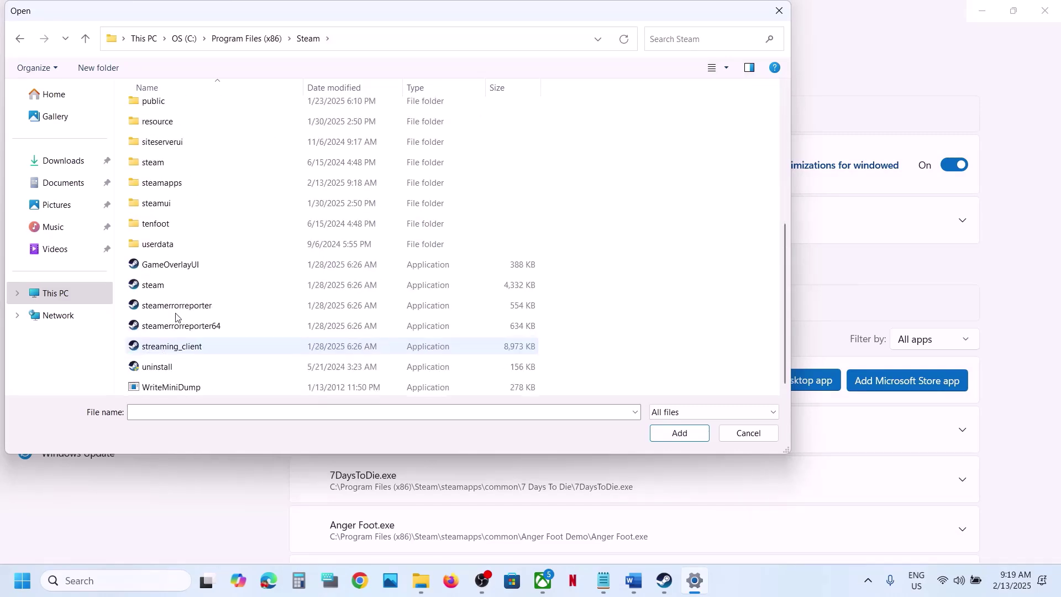
click(169, 183)
double_click(169, 182)
double_click(165, 108)
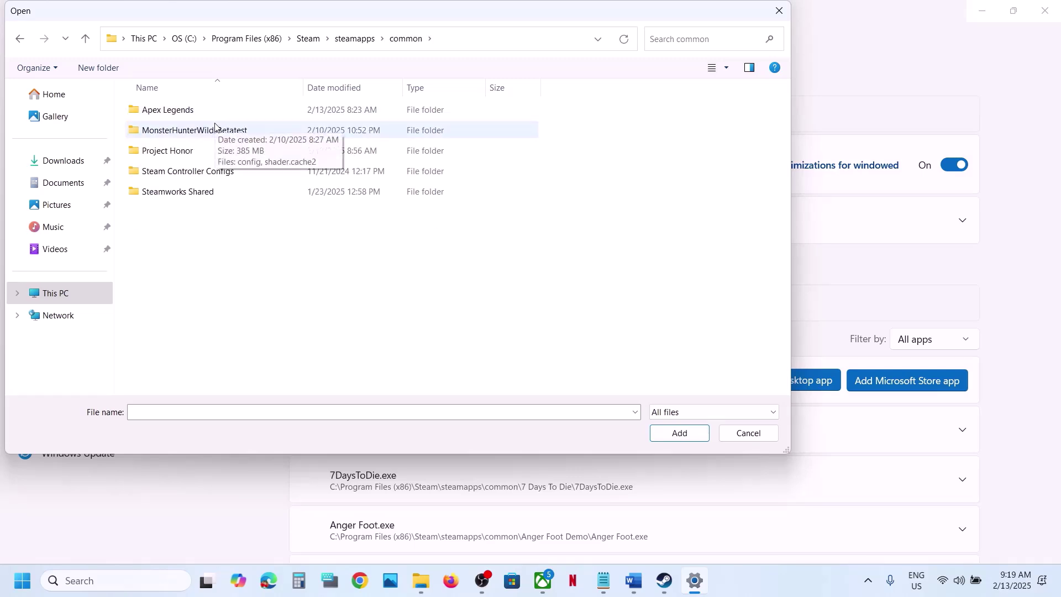
Add ProjectHonorClient from the Project Honor folder to the custom graphics app list
click(194, 133)
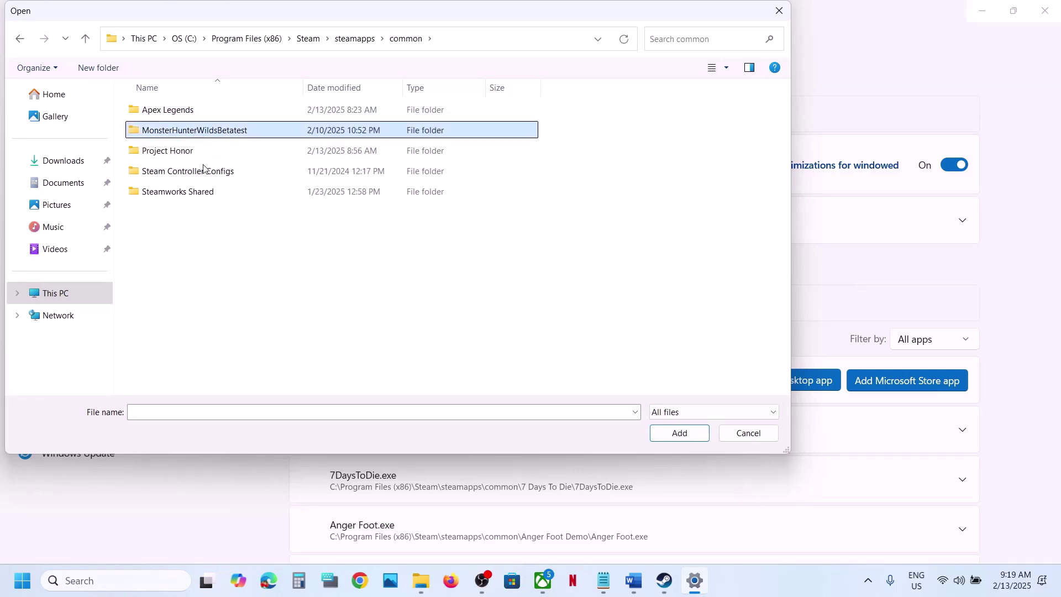
double_click(168, 153)
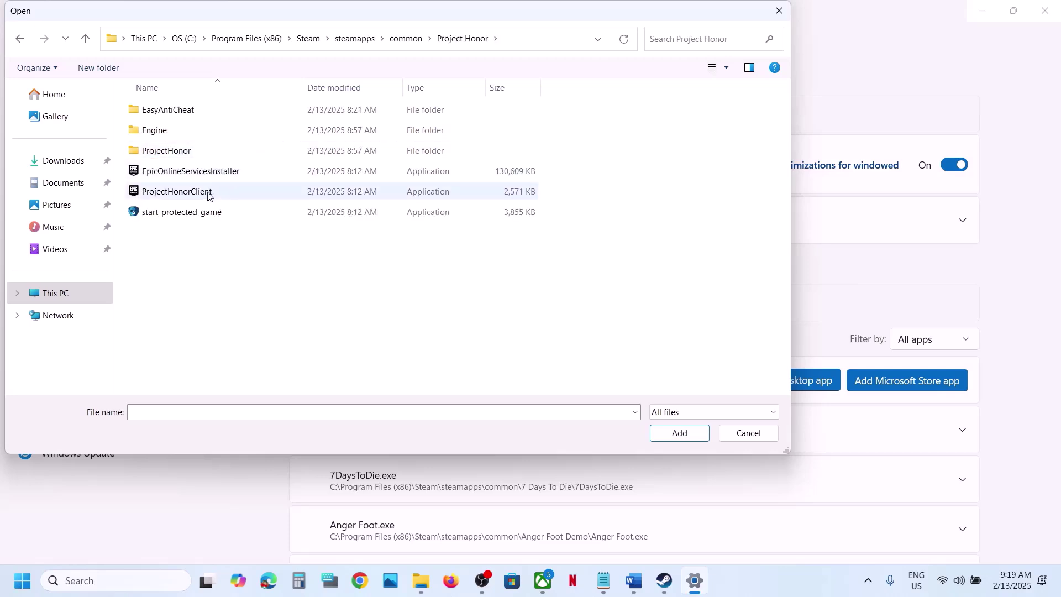
click(187, 198)
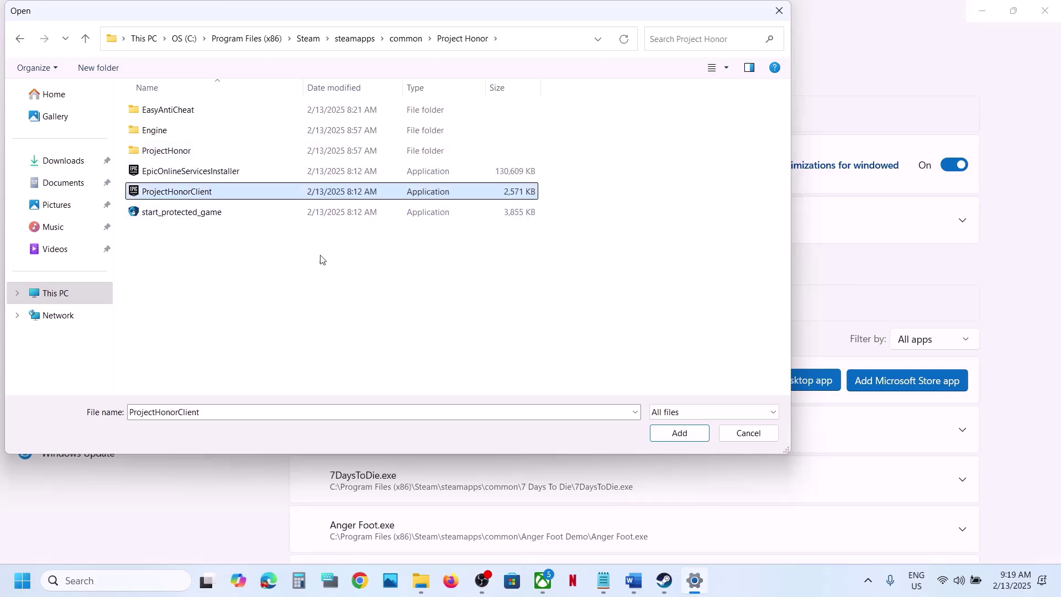
click(680, 434)
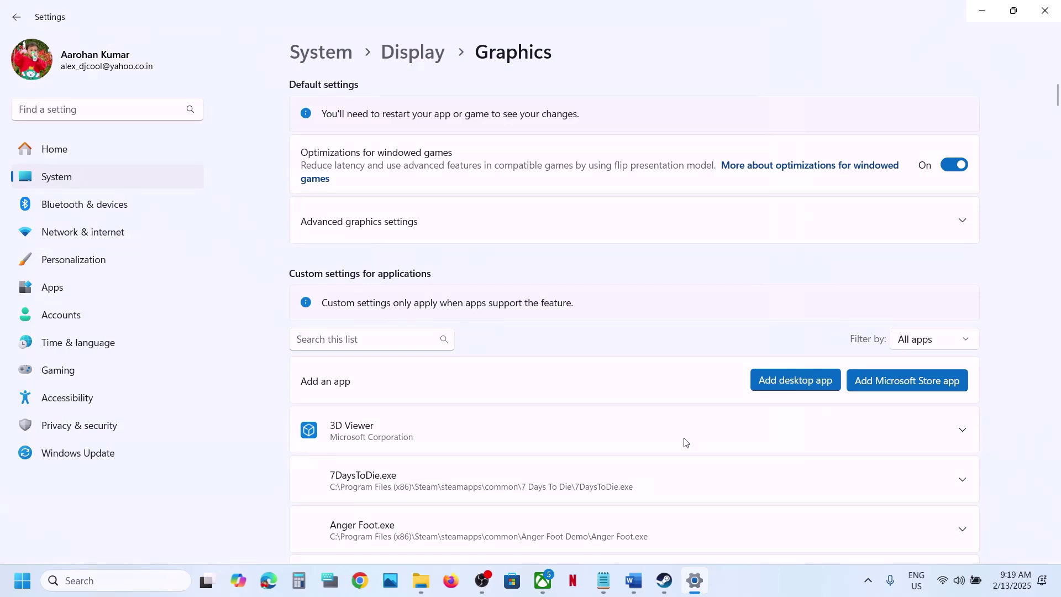
Find the Epic Online Services Bootstrapper entry for Project Honor and set its GPU preference to High Performance (NVIDIA GeForce RTX 3050 Laptop GPU)
scroll(685, 442, down, 10)
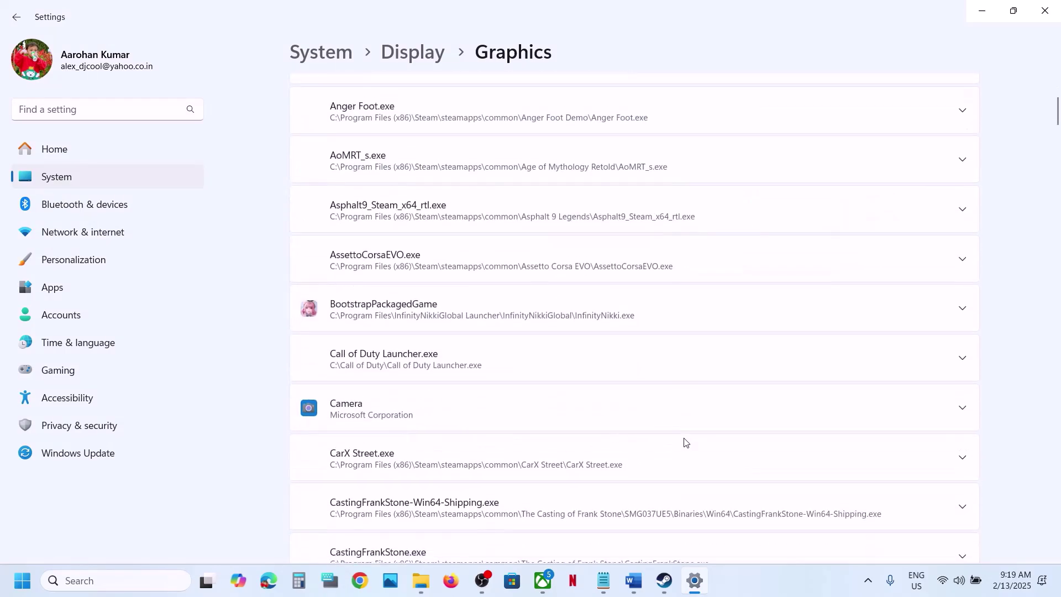
scroll(684, 442, down, 15)
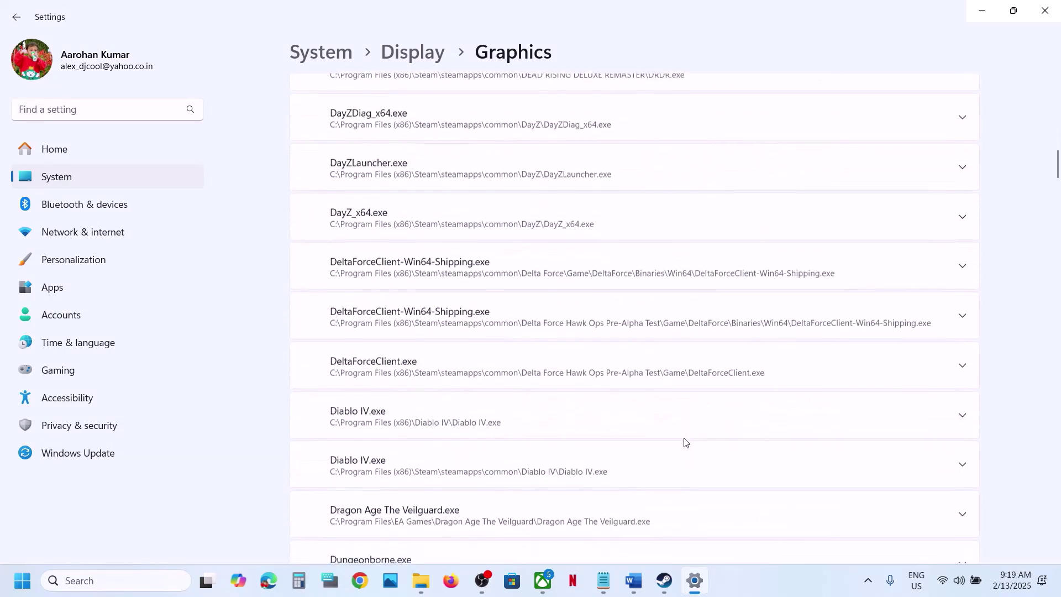
scroll(685, 442, down, 15)
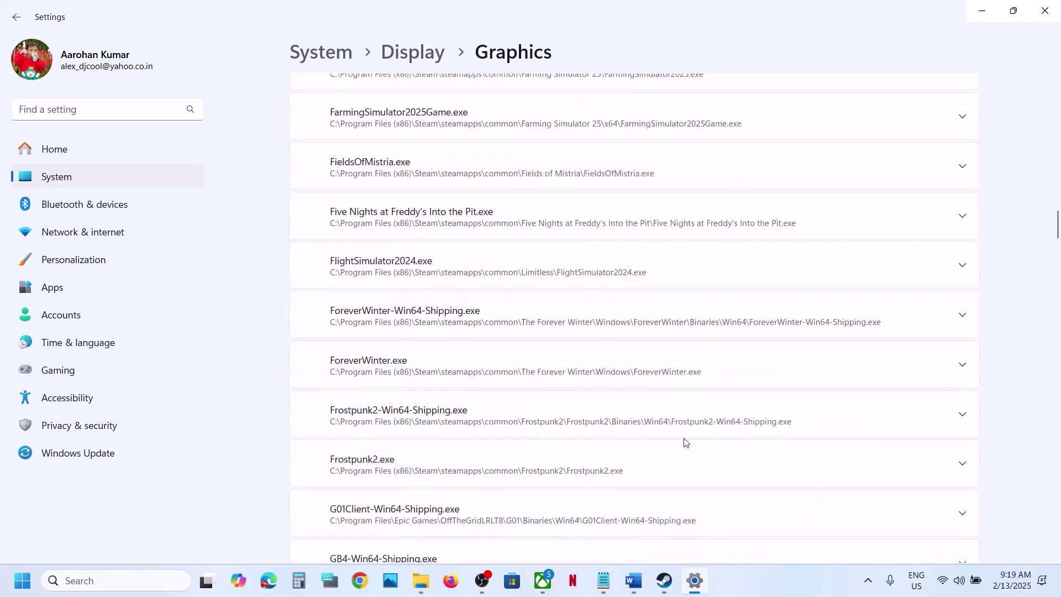
scroll(685, 442, down, 10)
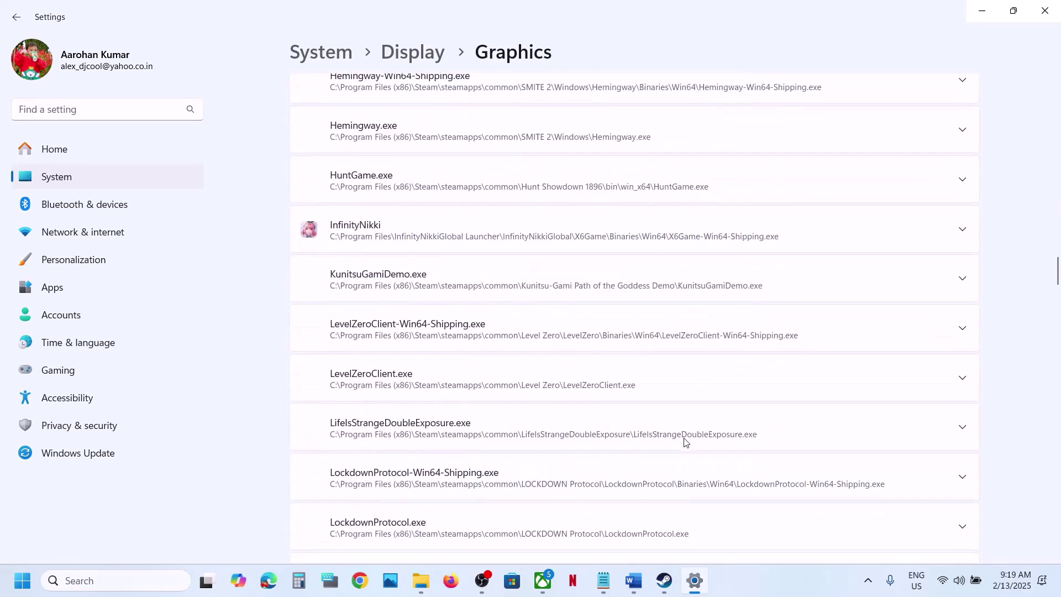
scroll(685, 442, up, 20)
scroll(684, 442, up, 20)
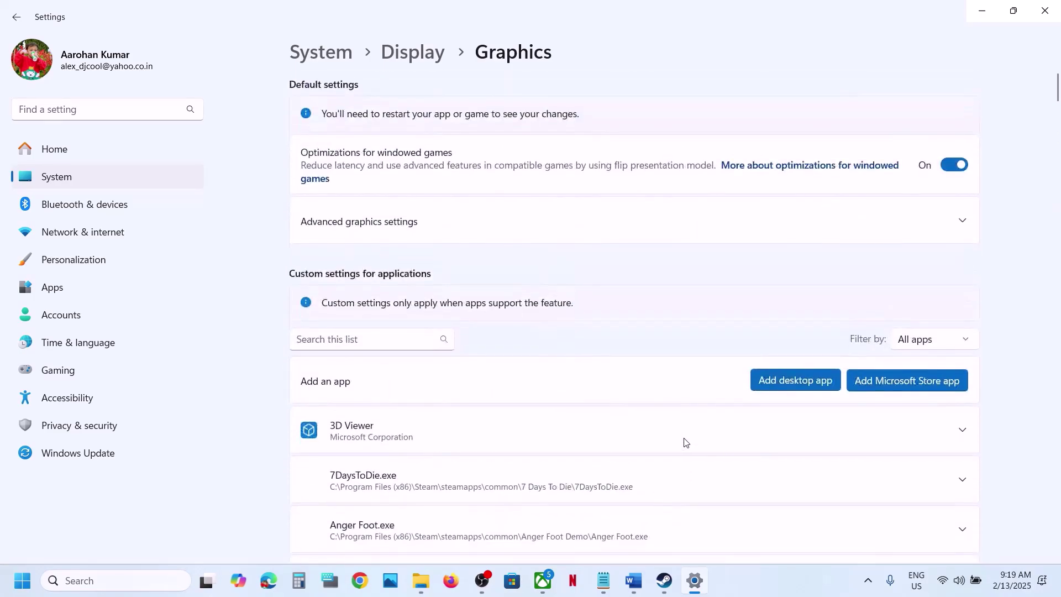
scroll(684, 442, down, 6)
scroll(684, 442, down, 20)
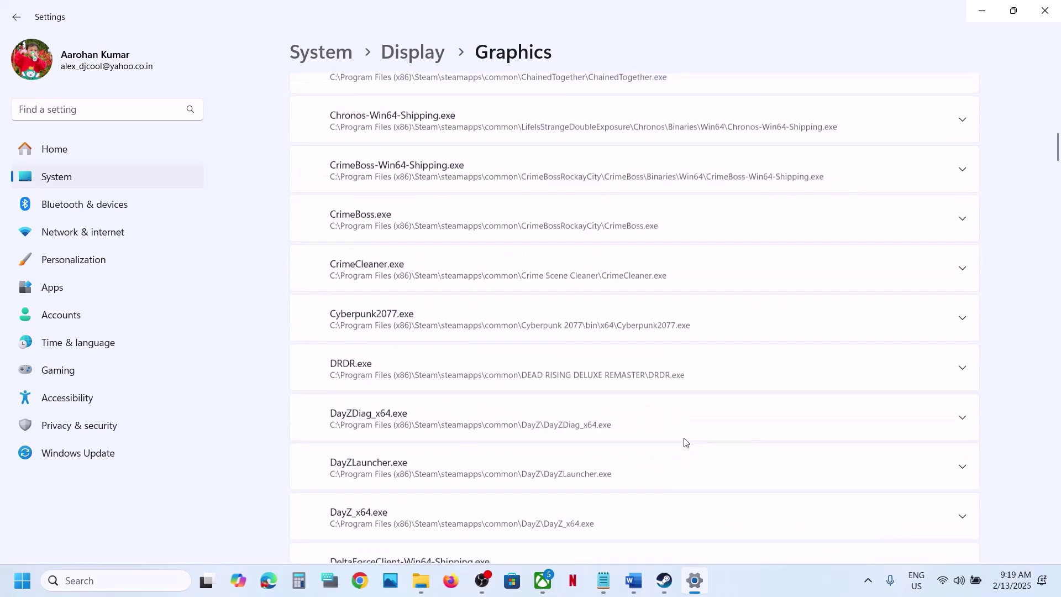
scroll(684, 442, down, 2)
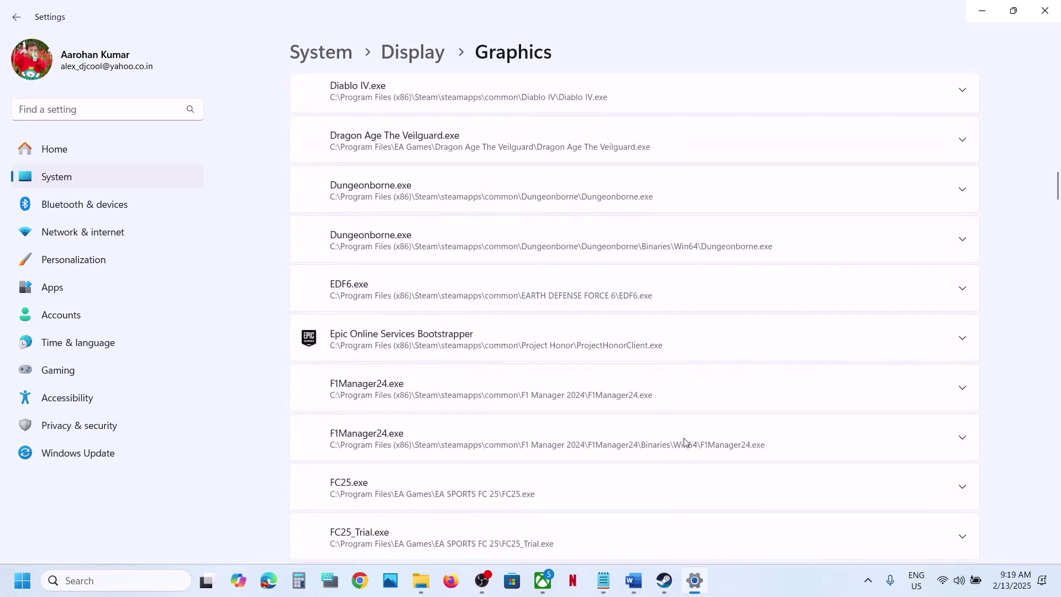
click(962, 338)
click(882, 404)
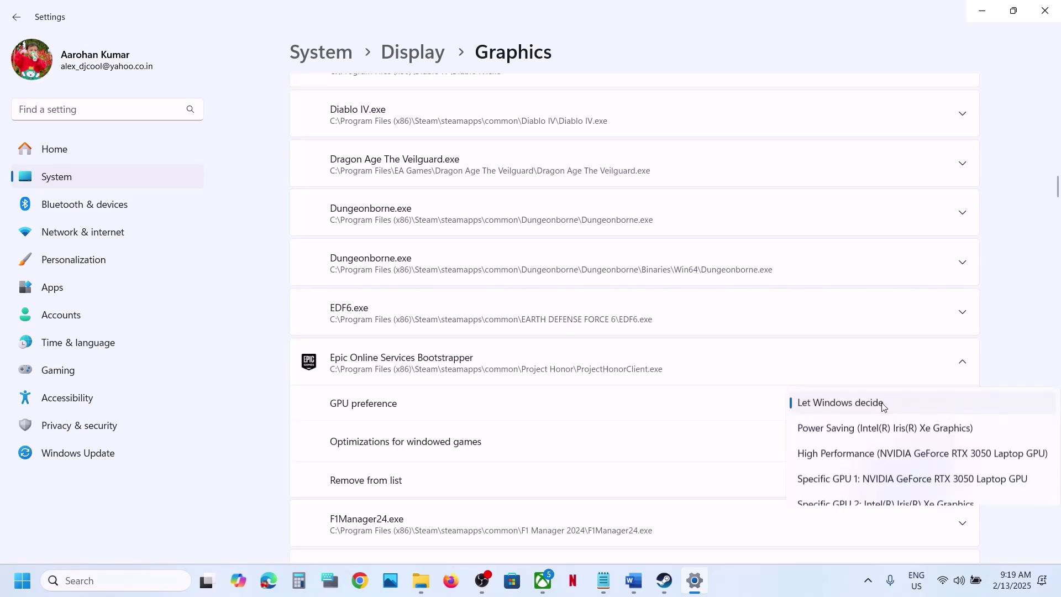
click(869, 449)
Add the second ProjectHonorClient, from Project Honor\ProjectHonor\Binaries\Win64, to the custom graphics app list
scroll(781, 436, up, 15)
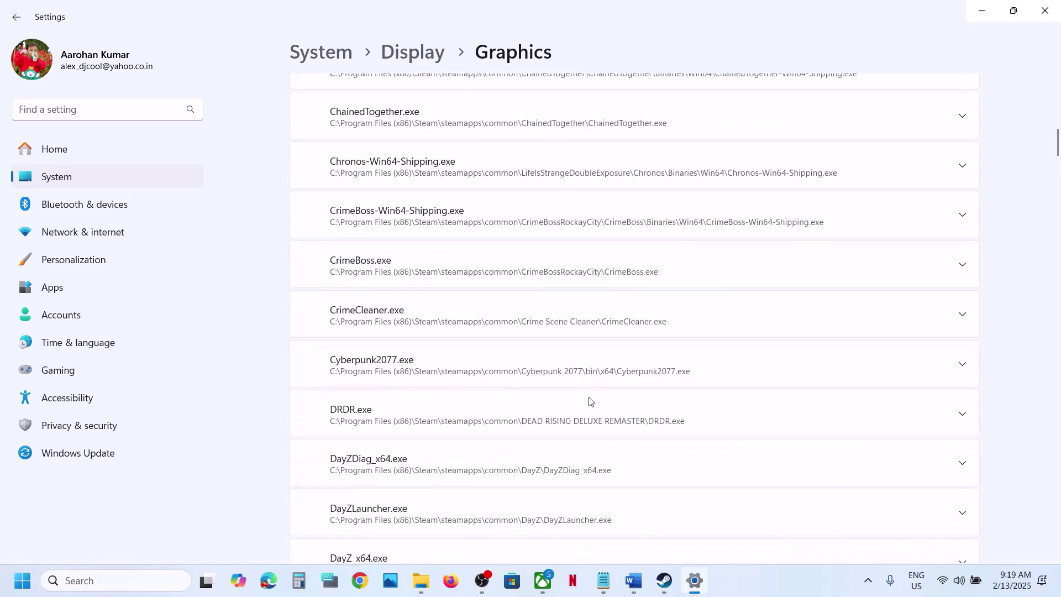
click(768, 180)
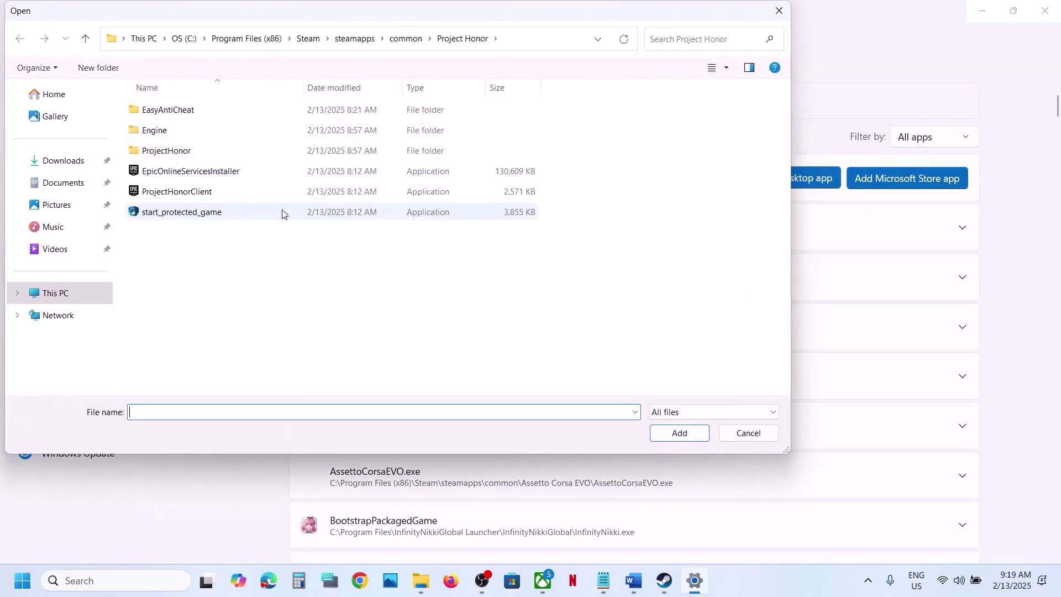
click(180, 152)
double_click(180, 153)
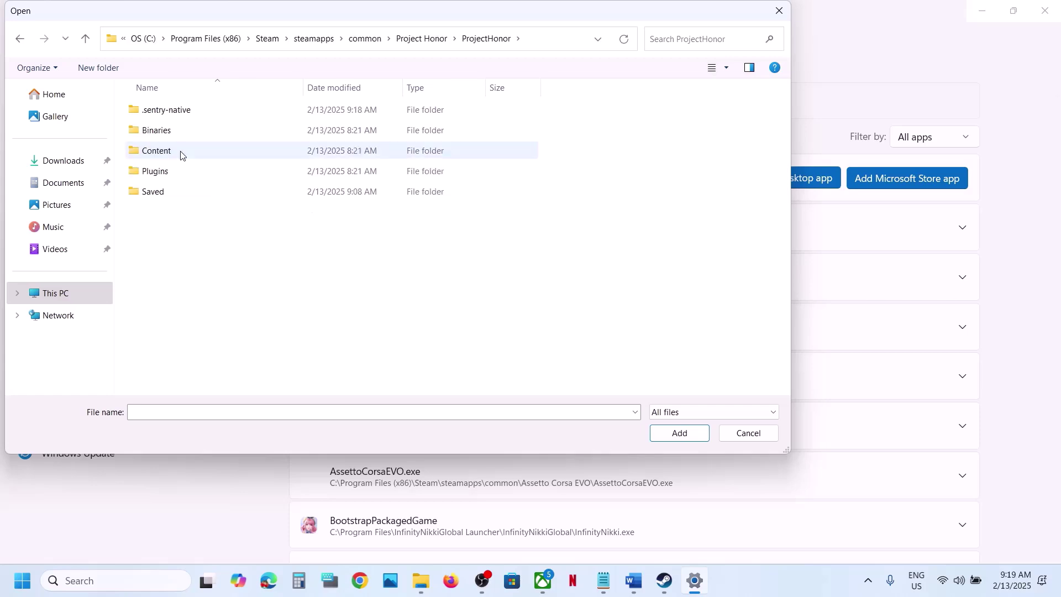
double_click(170, 131)
double_click(166, 120)
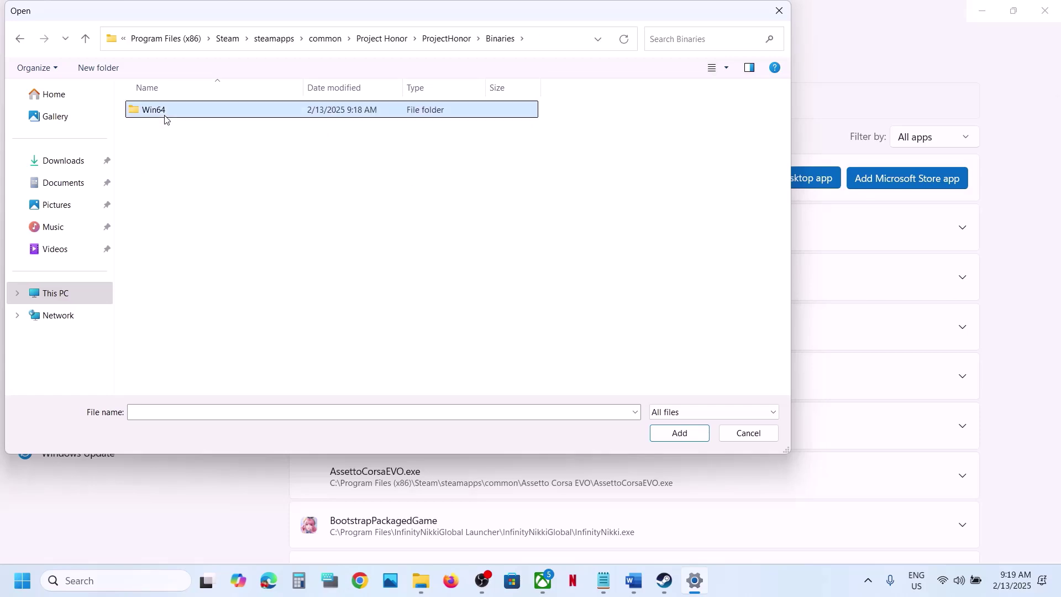
click(193, 153)
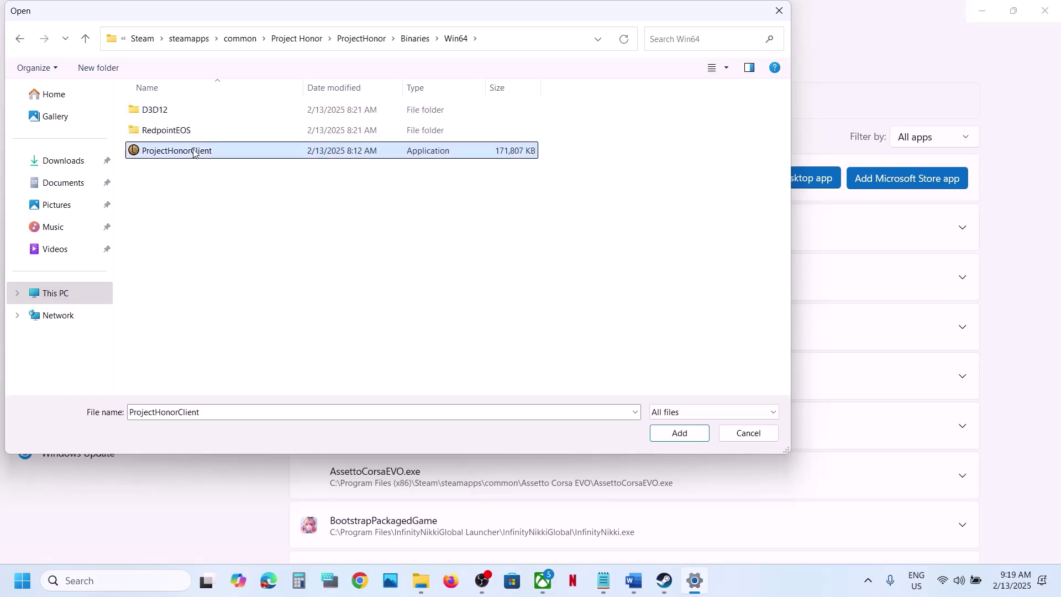
click(680, 433)
Set the Legacy: Steel & Sorcery entry's GPU preference to High Performance (NVIDIA GeForce RTX 3050 Laptop GPU) and close Settings
scroll(592, 430, down, 5)
scroll(592, 430, down, 20)
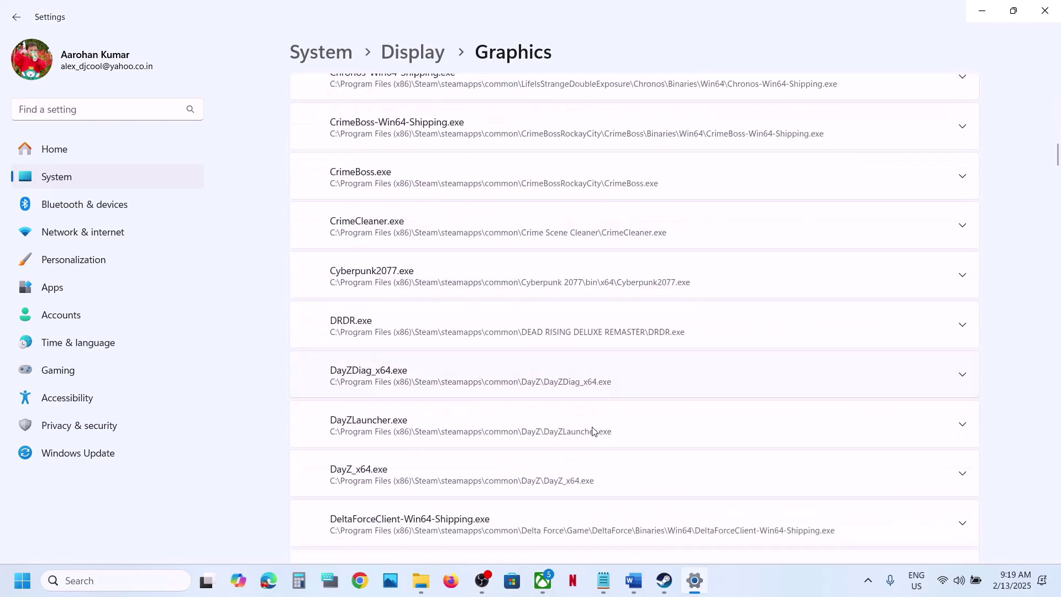
scroll(592, 430, down, 20)
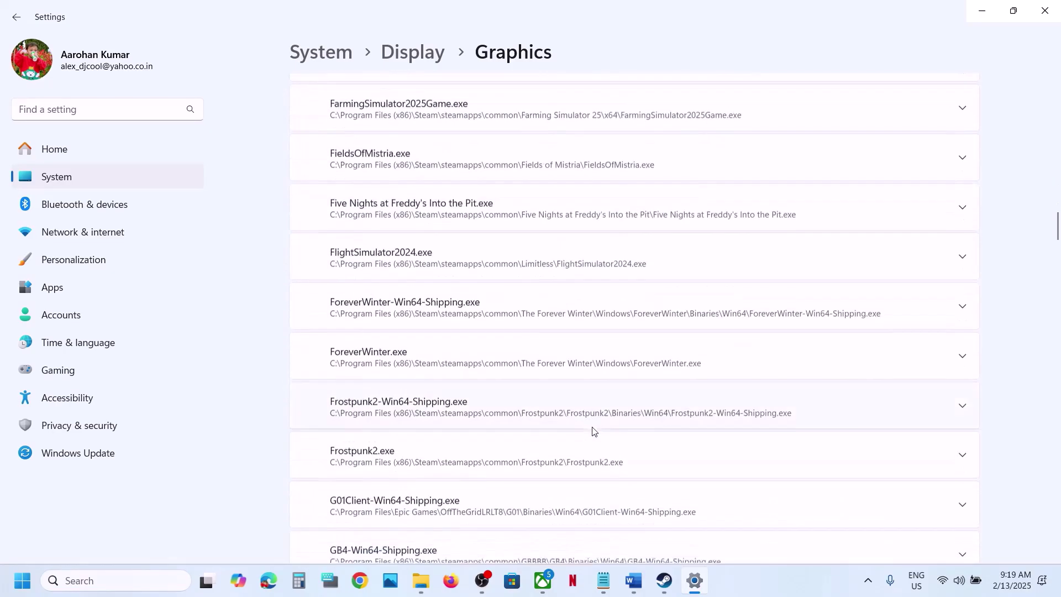
scroll(591, 431, down, 6)
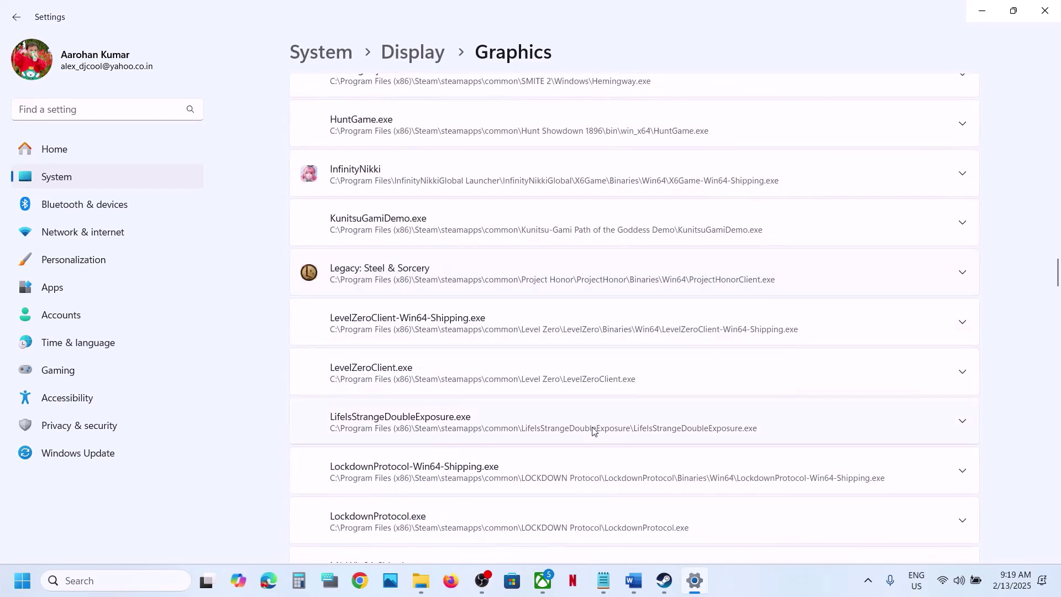
scroll(592, 431, up, 4)
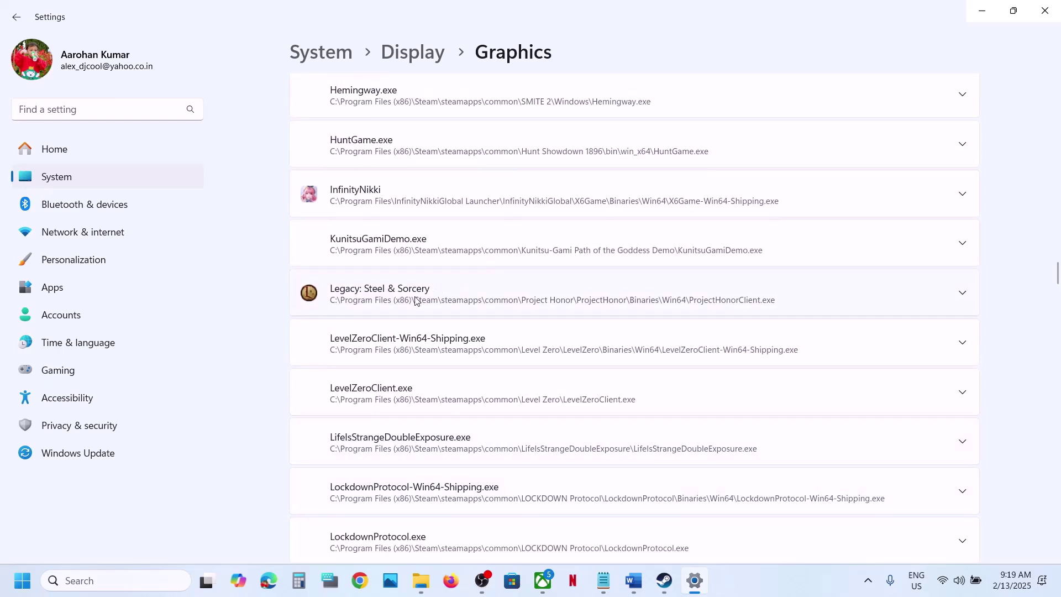
click(434, 301)
scroll(443, 299, up, 1)
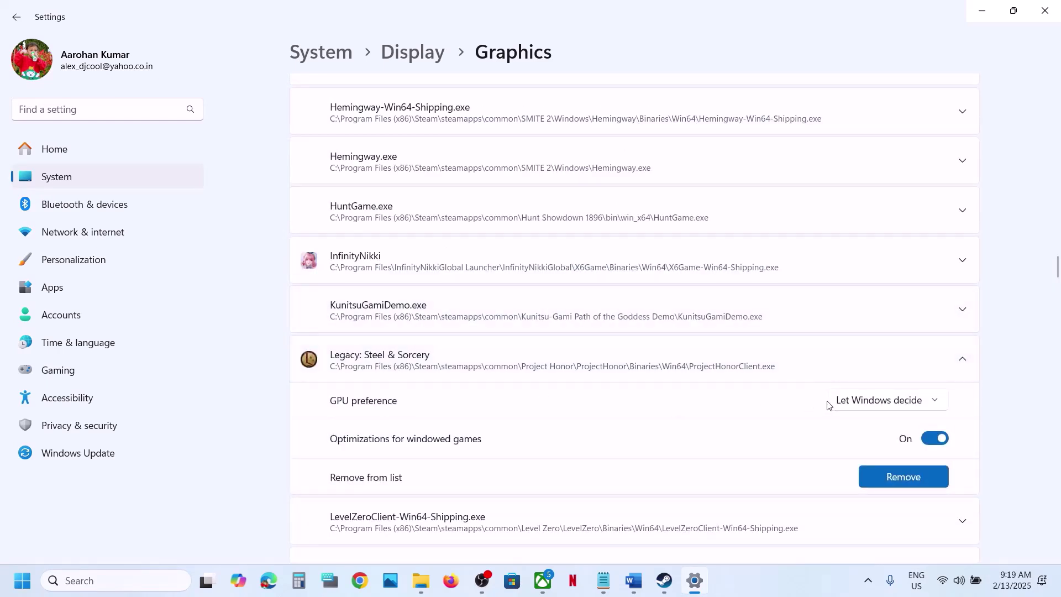
click(857, 405)
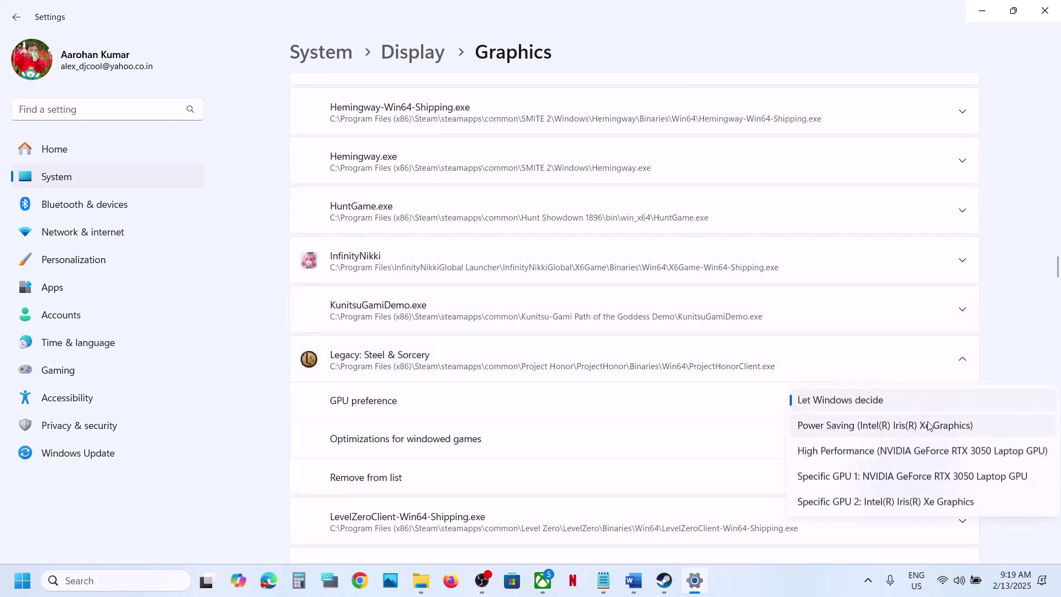
click(873, 450)
click(1047, 12)
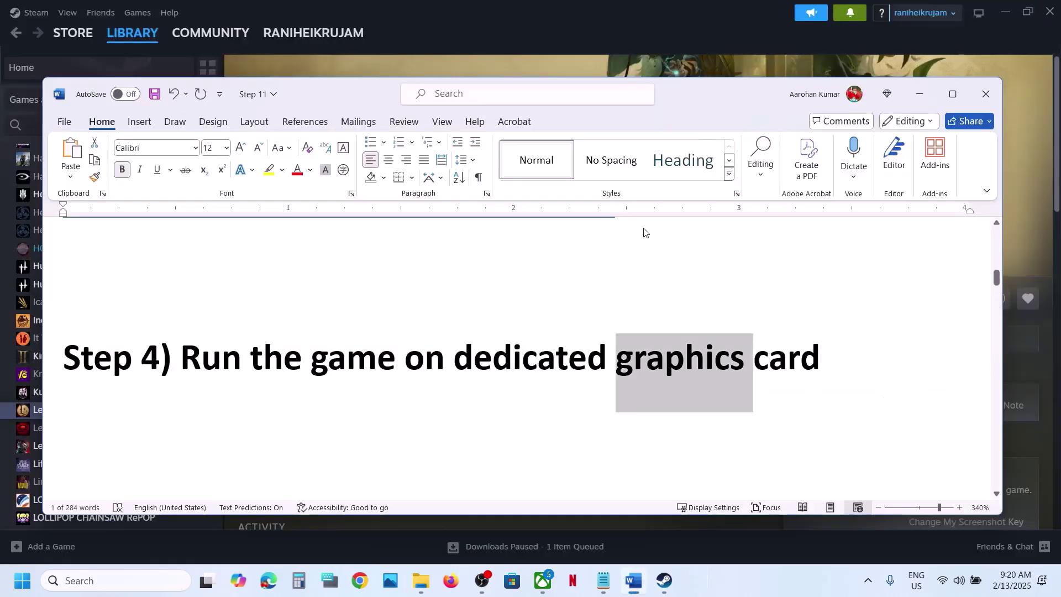
Go to the Step 5 heading in the Word document and highlight "Restore on Automatic Tuning in"
scroll(514, 400, down, 5)
scroll(513, 399, up, 1)
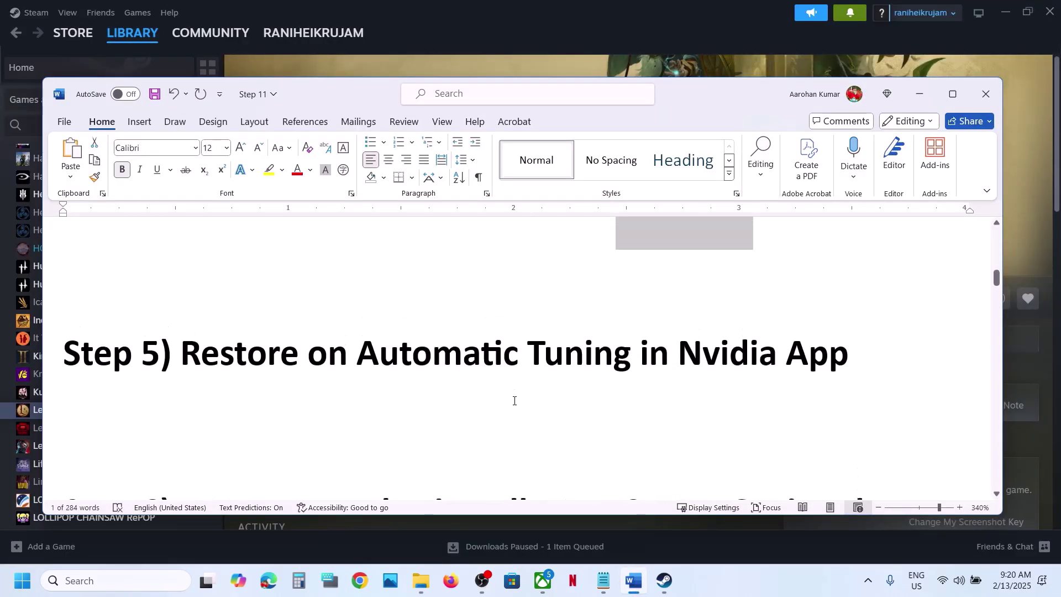
drag(223, 357, 676, 357)
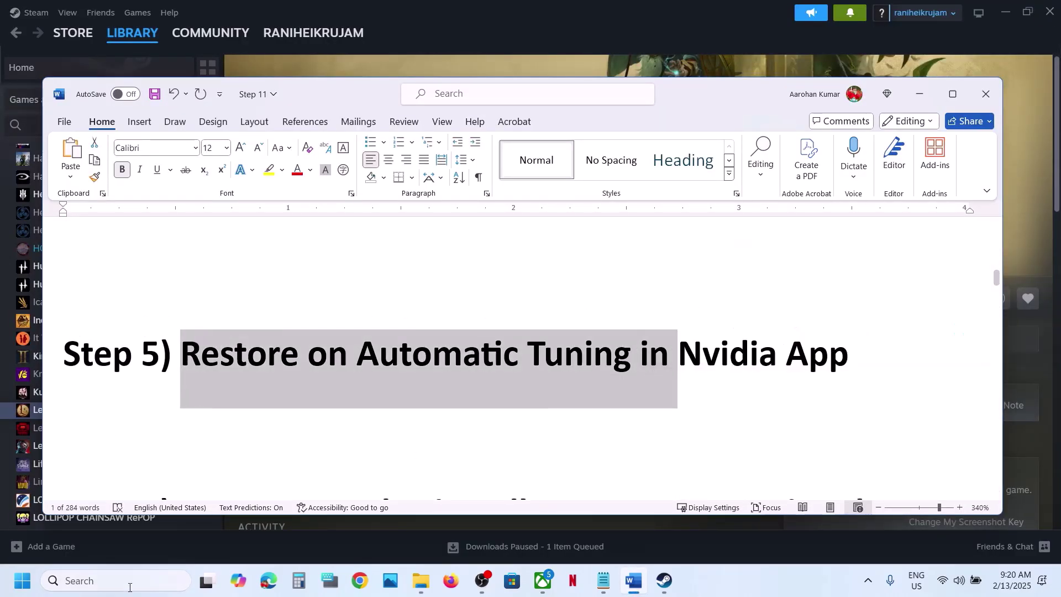
Open the NVIDIA app, examine the Restore option for Automatic Tuning in the system performance settings, and minimize the app
click(99, 584)
text(nvi)
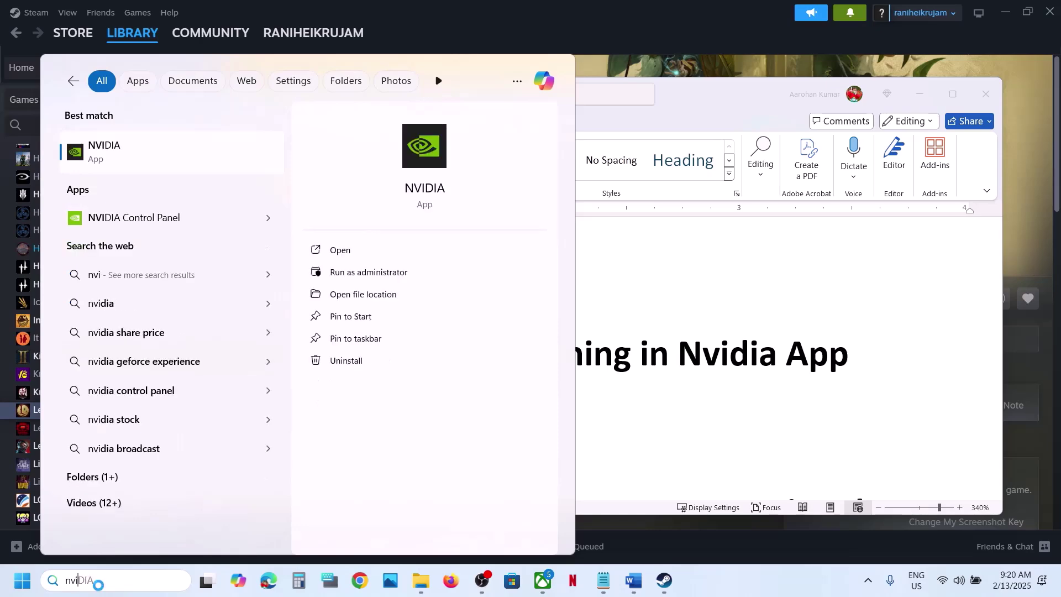
key(Return)
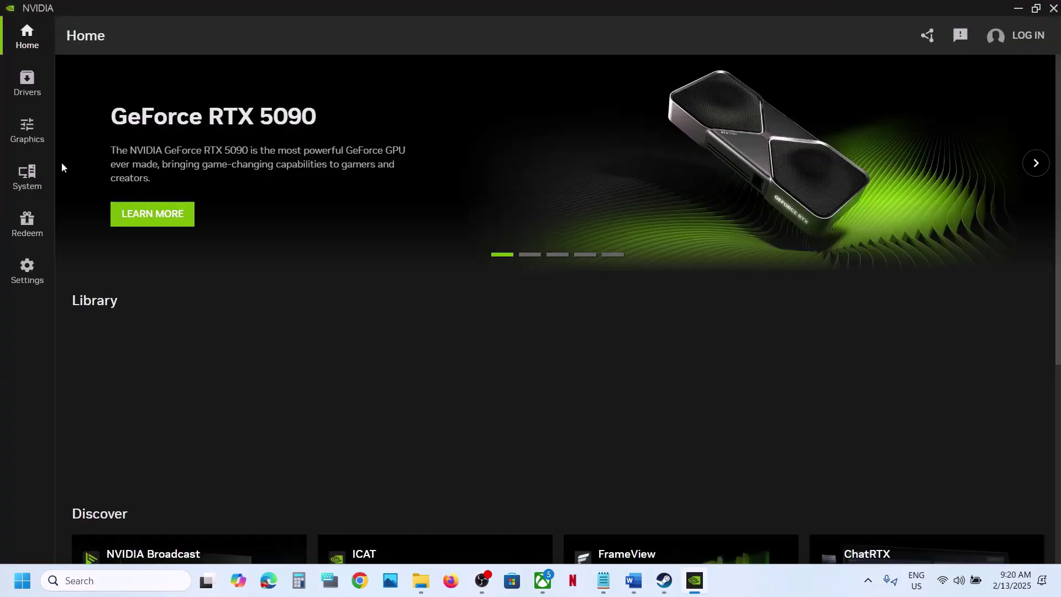
click(27, 175)
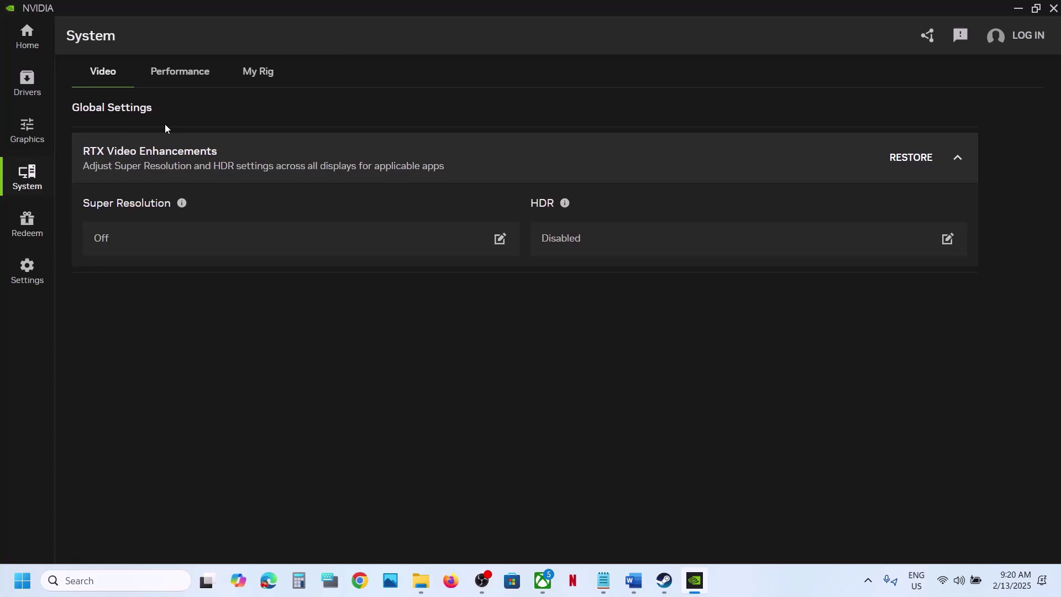
click(189, 79)
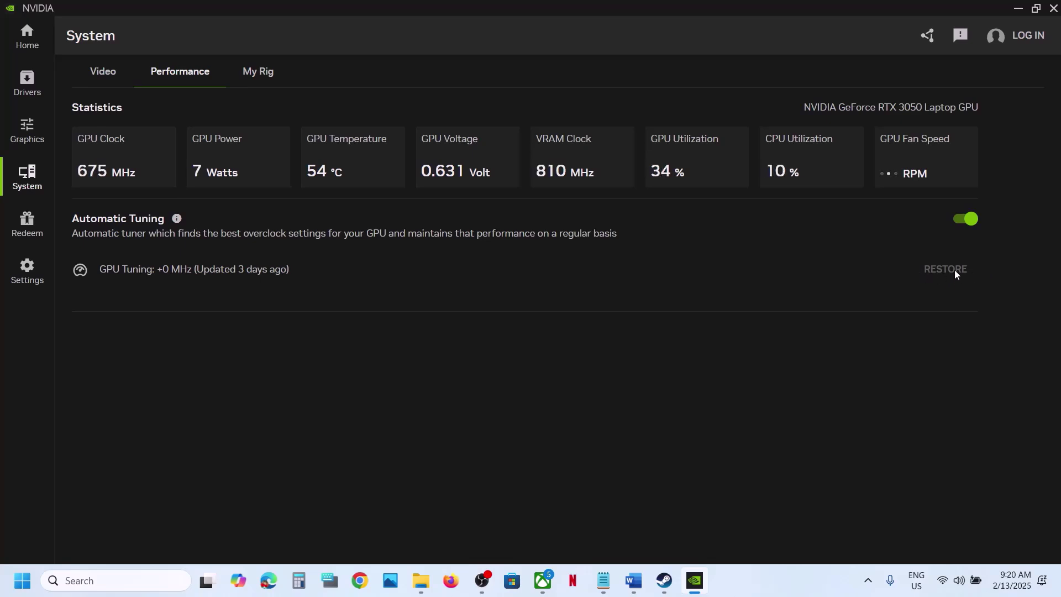
click(1018, 9)
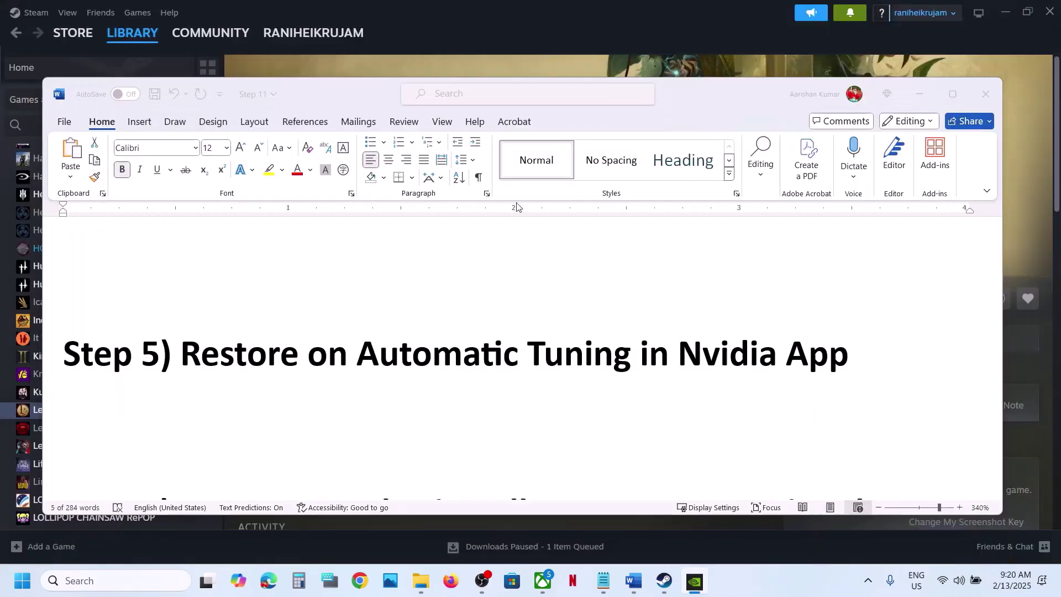
Copy "AMD 25.1.1 Optional Update" from the document's Step 6 heading and search the web for it in Chrome
scroll(437, 426, down, 3)
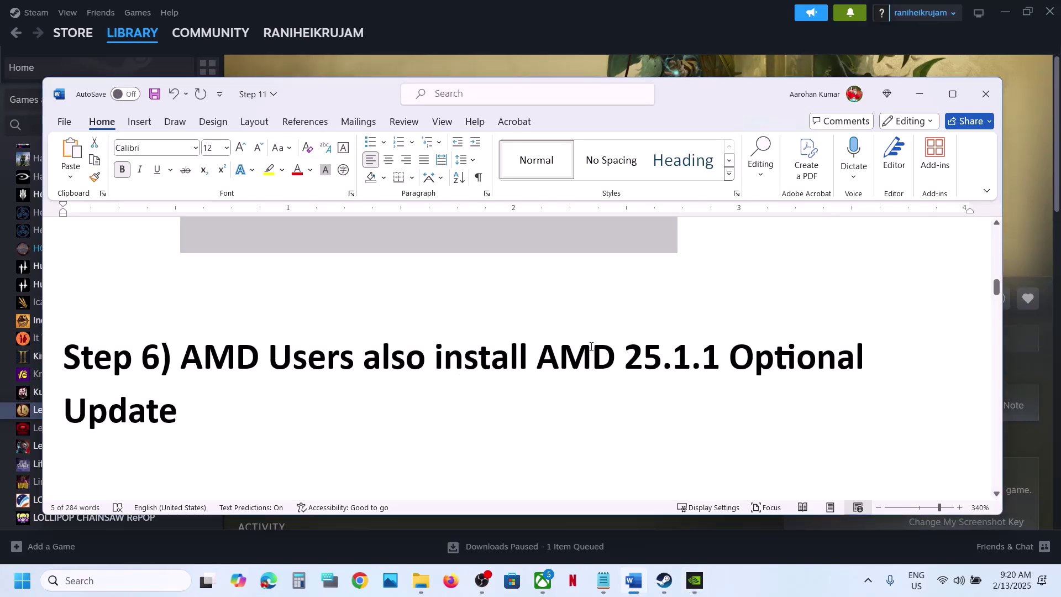
drag(540, 354, 785, 362)
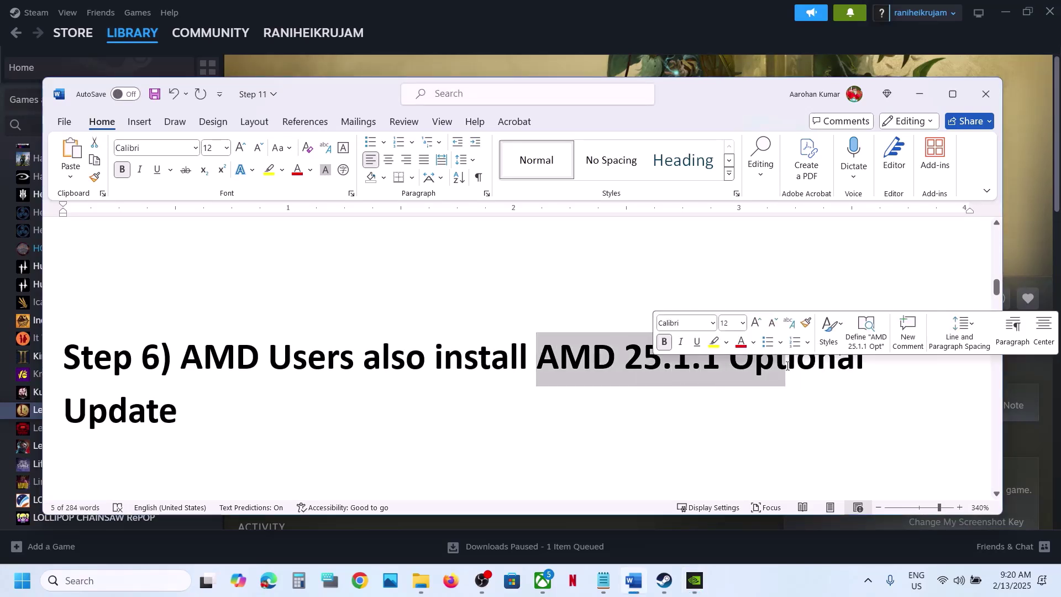
click(623, 396)
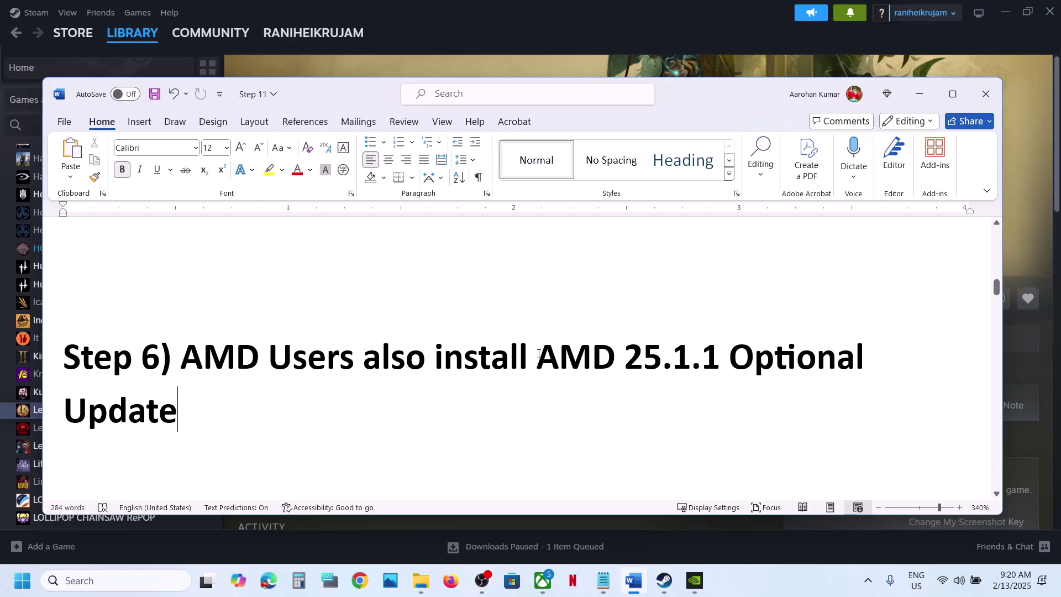
drag(539, 354, 649, 393)
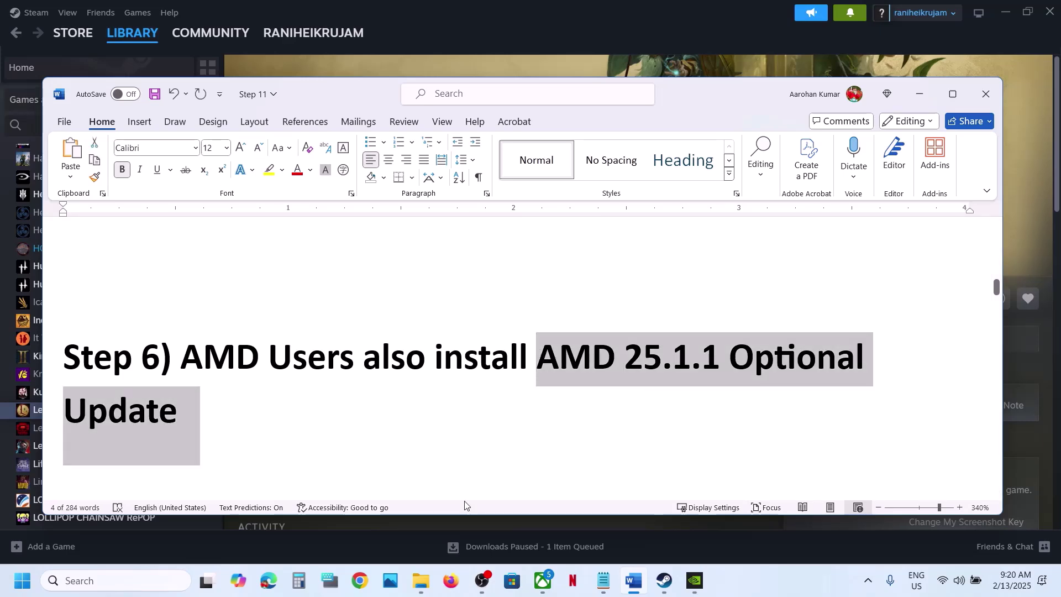
key(ctrl+c)
click(360, 580)
key(ctrl+v)
key(Return)
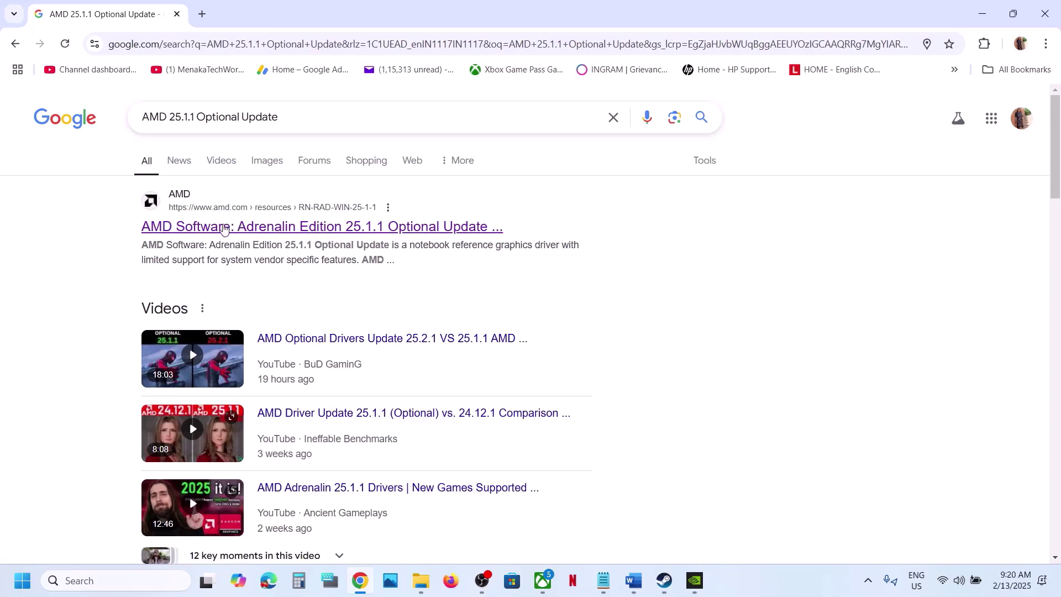
Open AMD's Adrenalin Edition 25.1.1 Optional Update release notes and locate the Windows 10 & Windows 11 64-bit driver download link
click(224, 228)
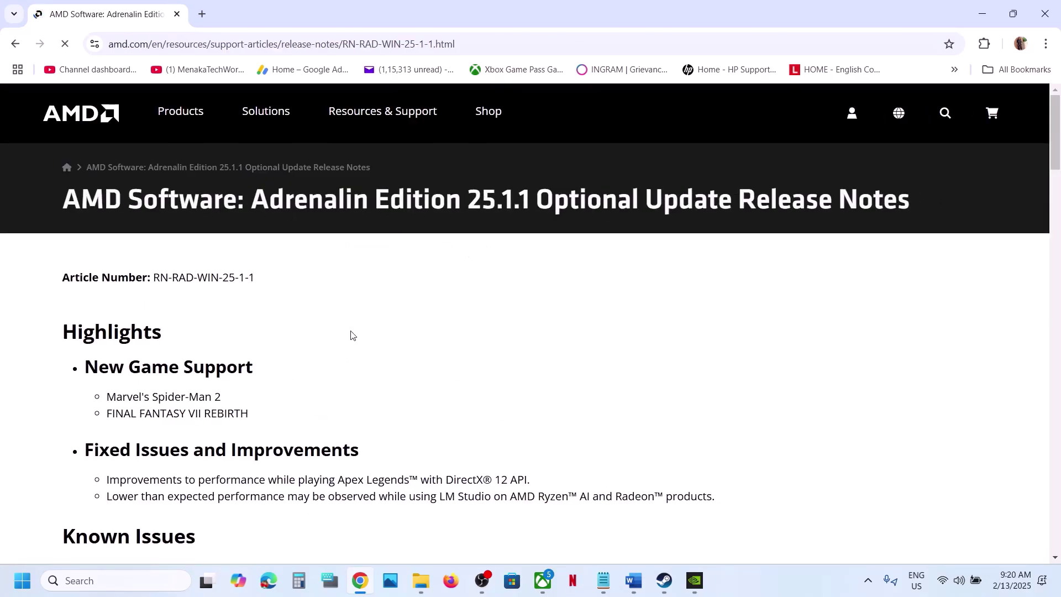
scroll(351, 335, down, 9)
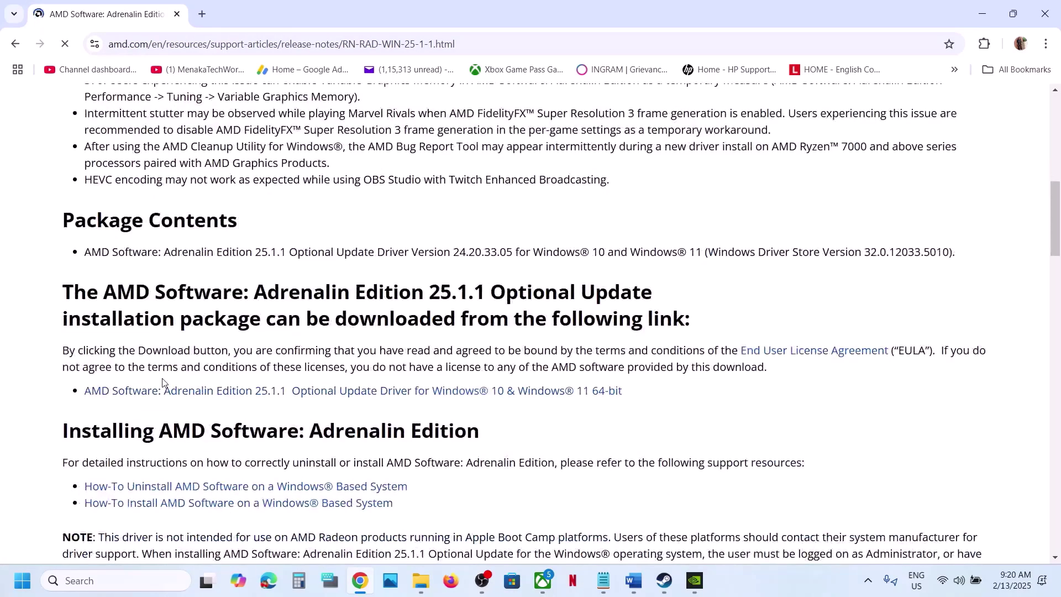
scroll(163, 381, down, 2)
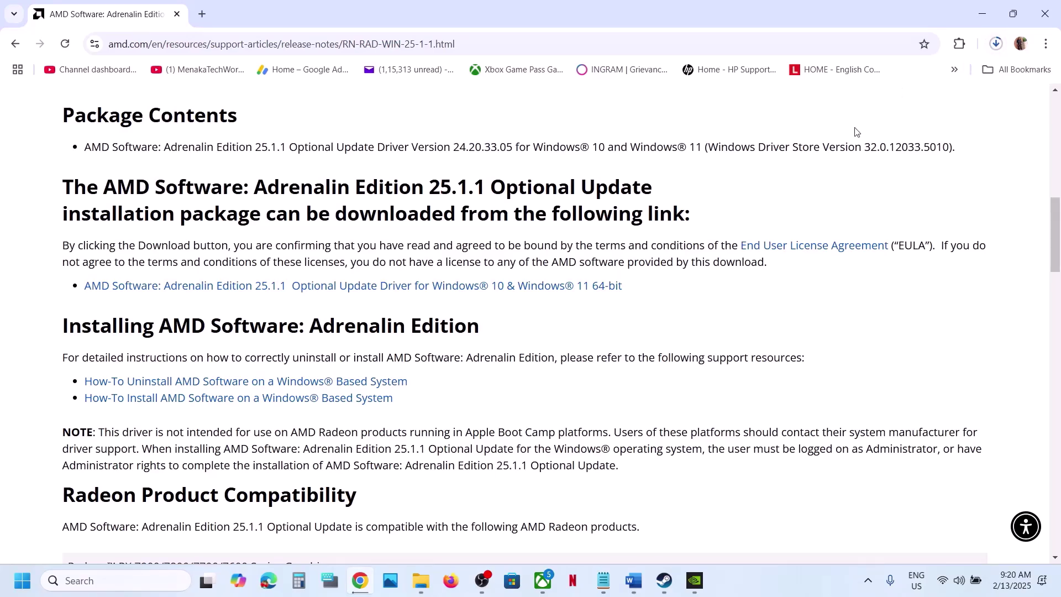
Minimize Chrome, go to the Step 7 heading in the Word document, and highlight "Close all the overclocking application"
click(982, 14)
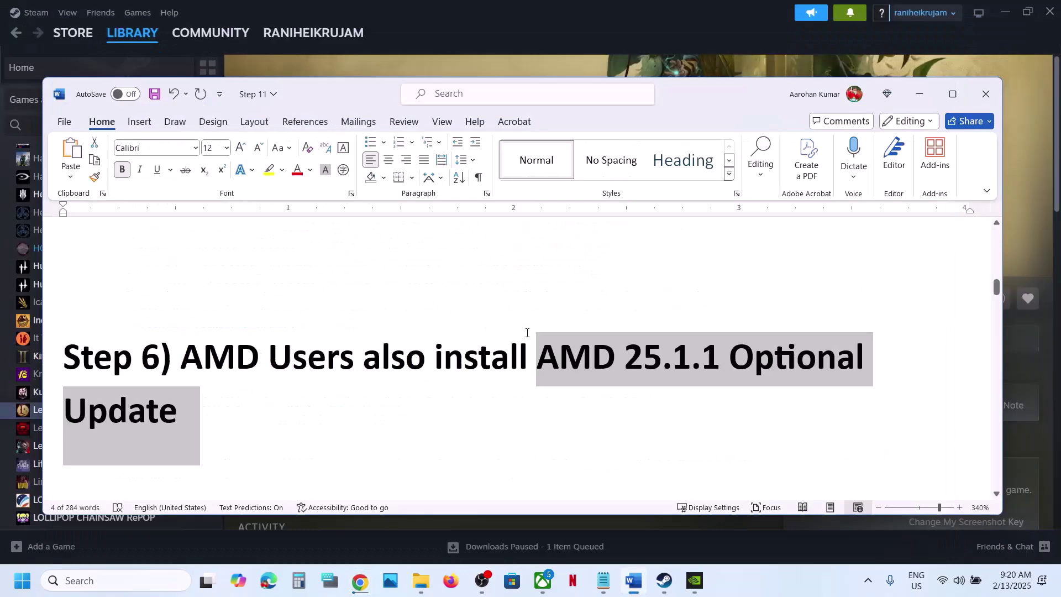
scroll(315, 454, down, 5)
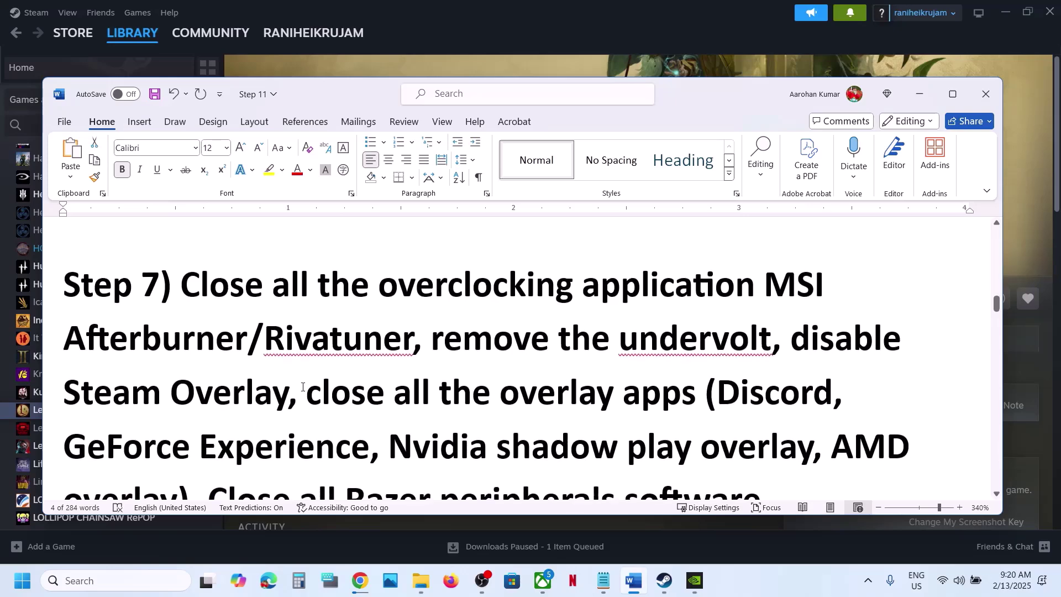
drag(179, 296, 683, 307)
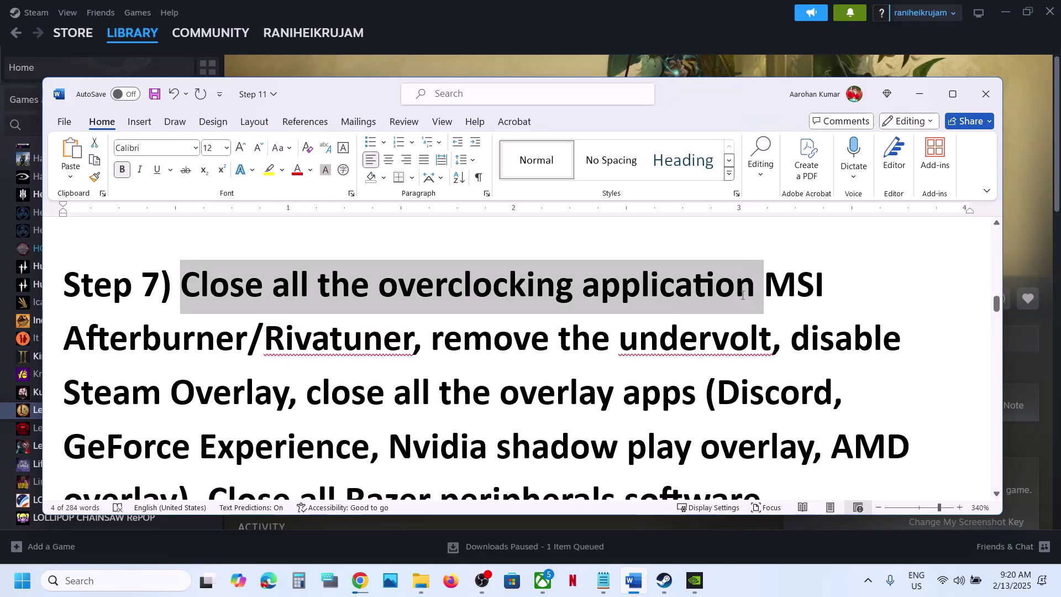
Search Windows for MSI Afterburner and RivaTuner, launch both, and minimize the Afterburner window
click(101, 577)
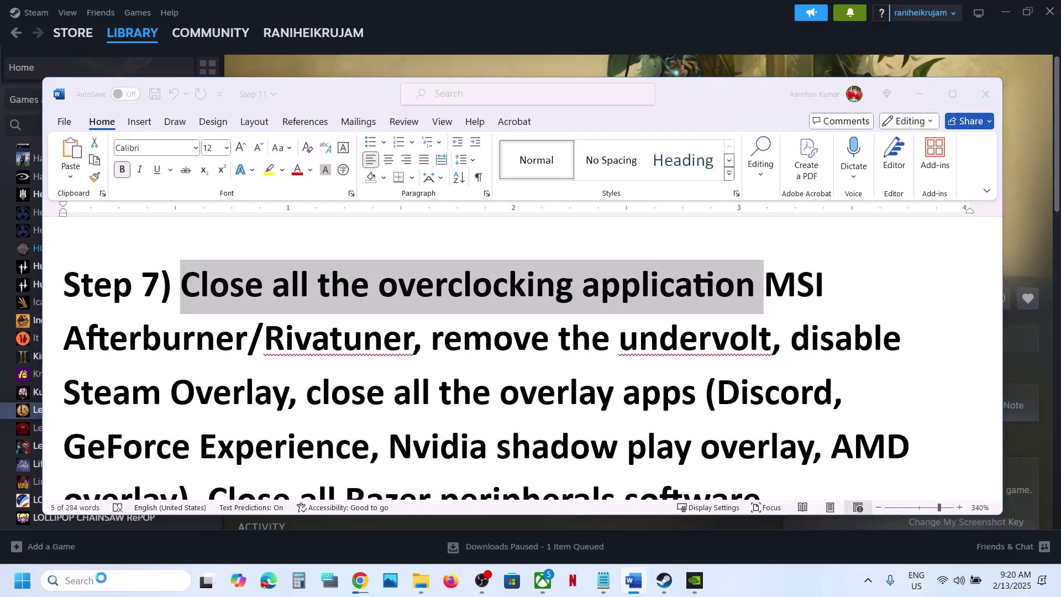
text(msi)
key(Return)
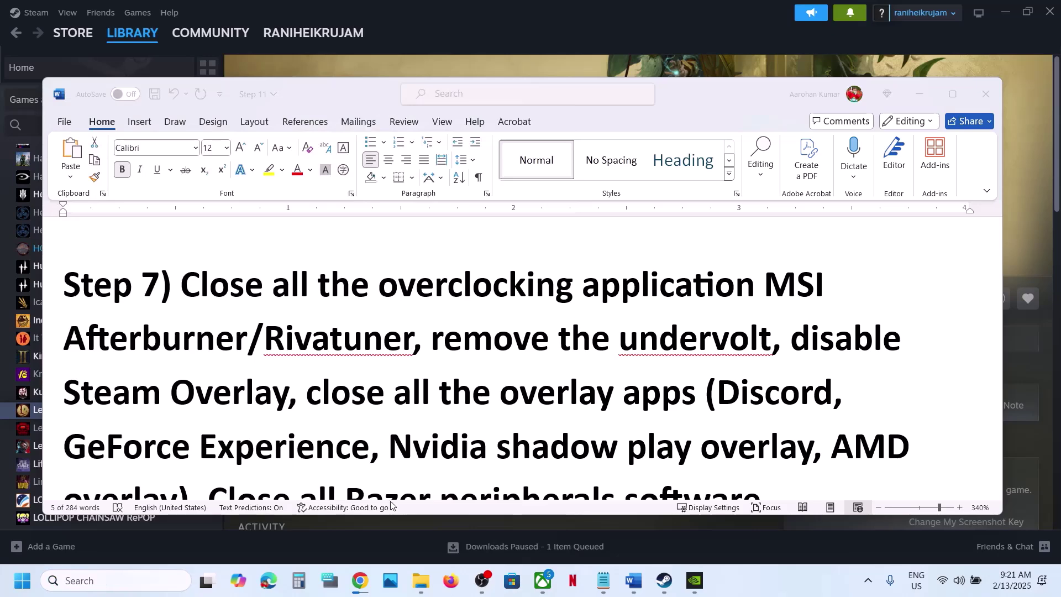
click(95, 583)
text(riva)
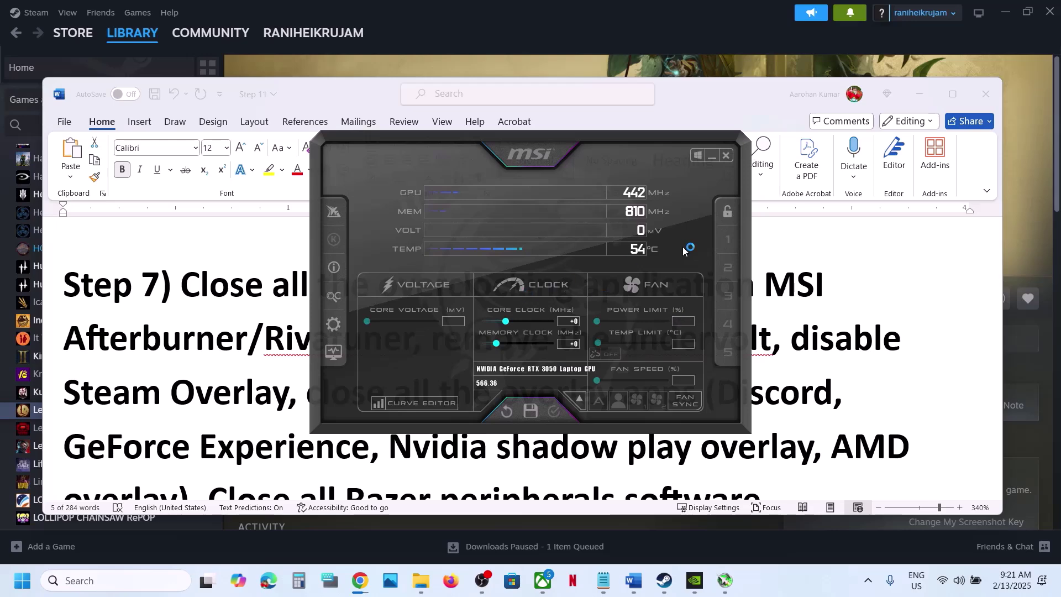
click(712, 158)
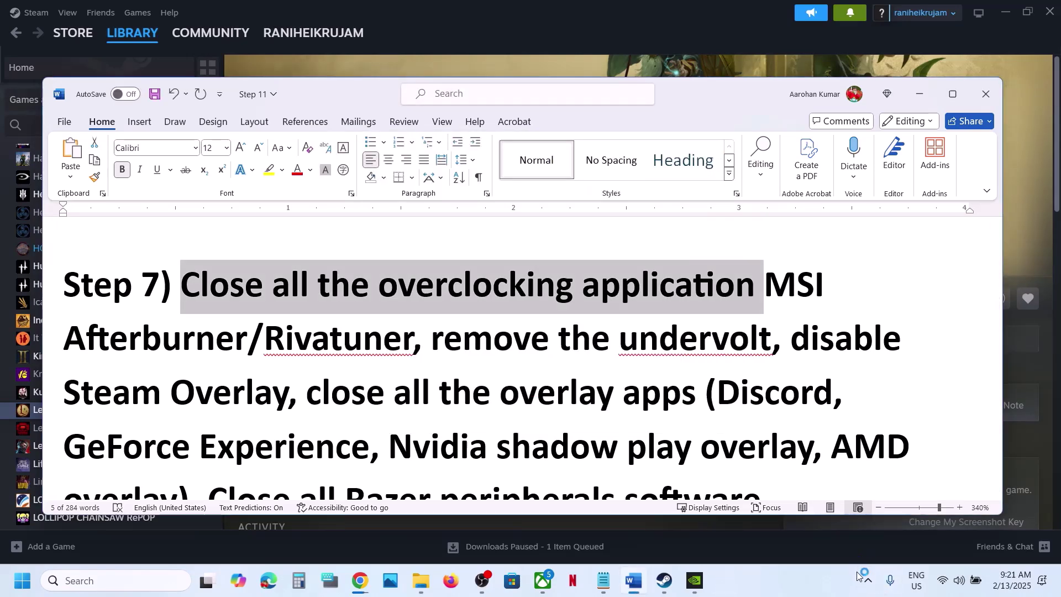
Close the MSI Afterburner and RivaTuner Statistics Server programs running in the background
click(866, 579)
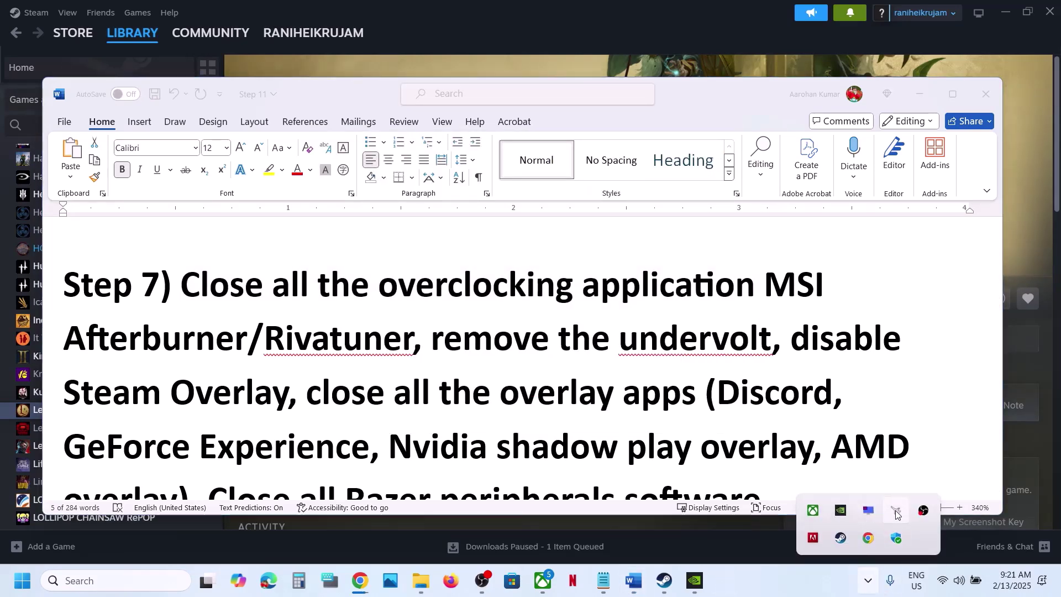
right_click(898, 515)
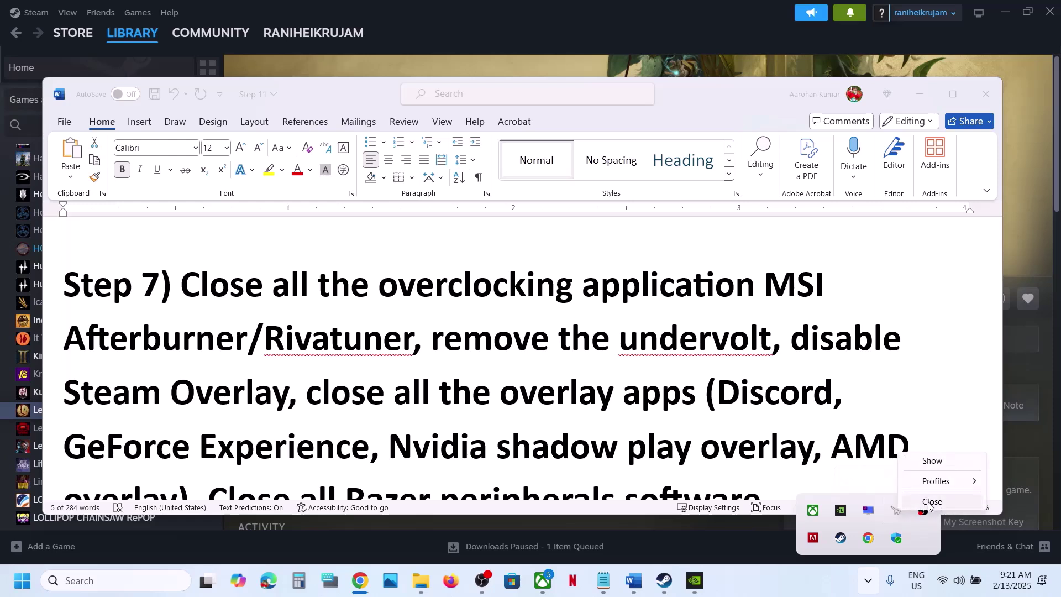
click(938, 505)
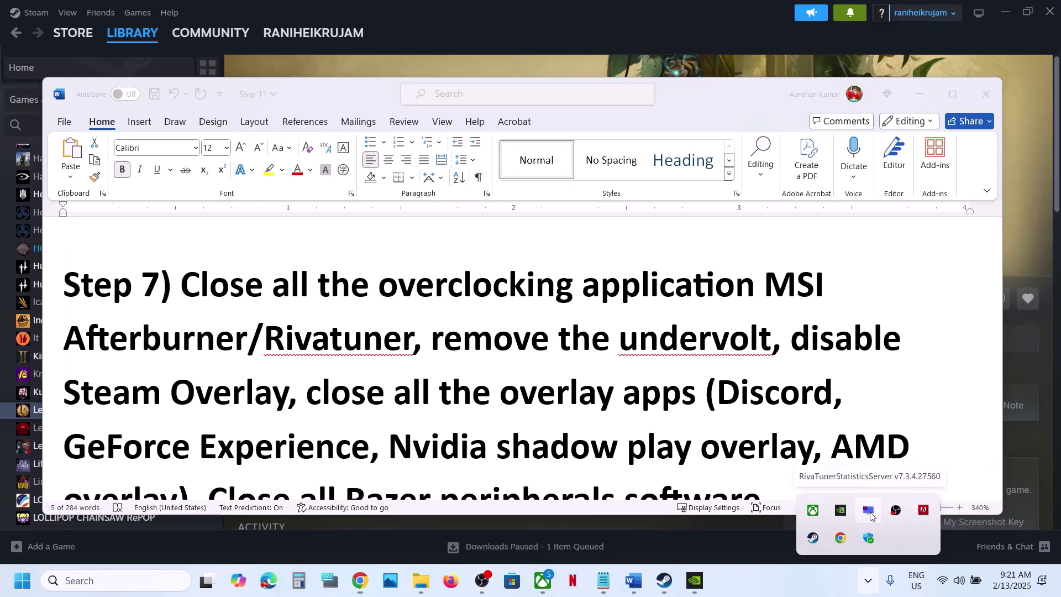
right_click(870, 515)
click(903, 545)
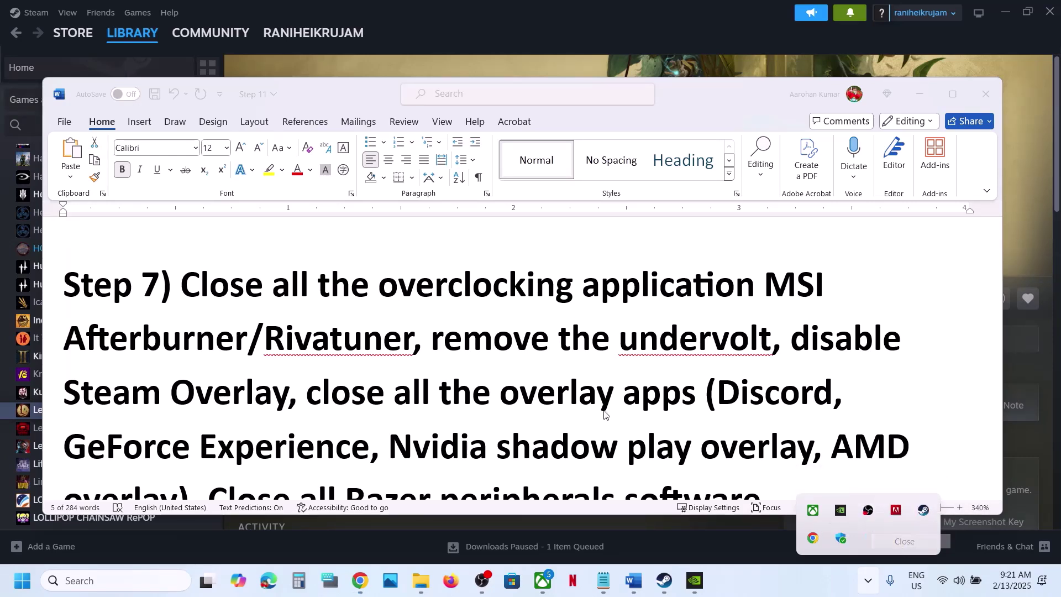
Highlight the Step 7 instructions on closing overclocking applications, removing the undervolt, and disabling Steam Overlay, one after another
click(187, 283)
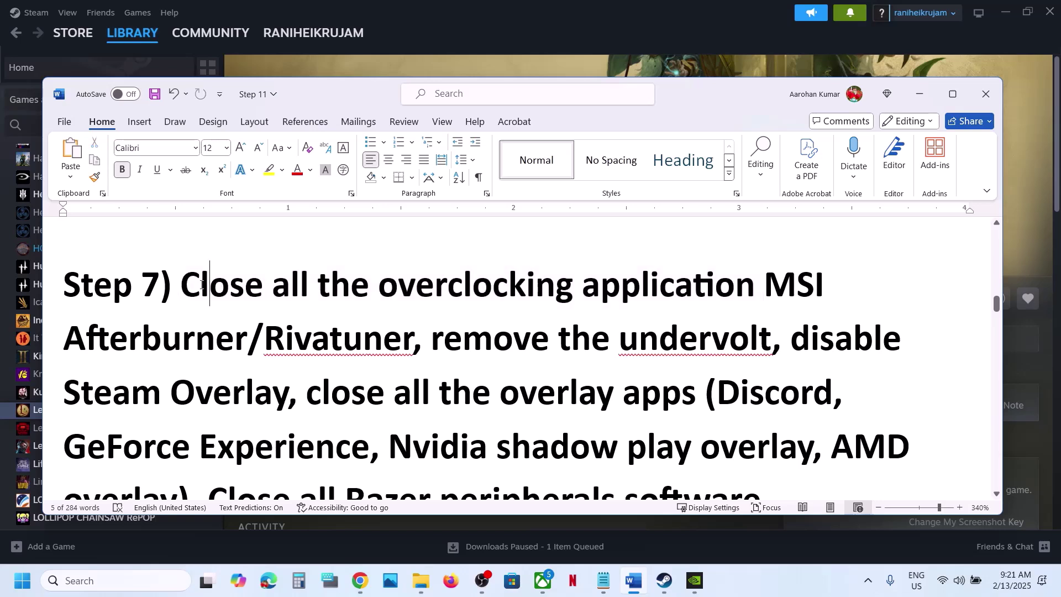
drag(187, 283, 676, 282)
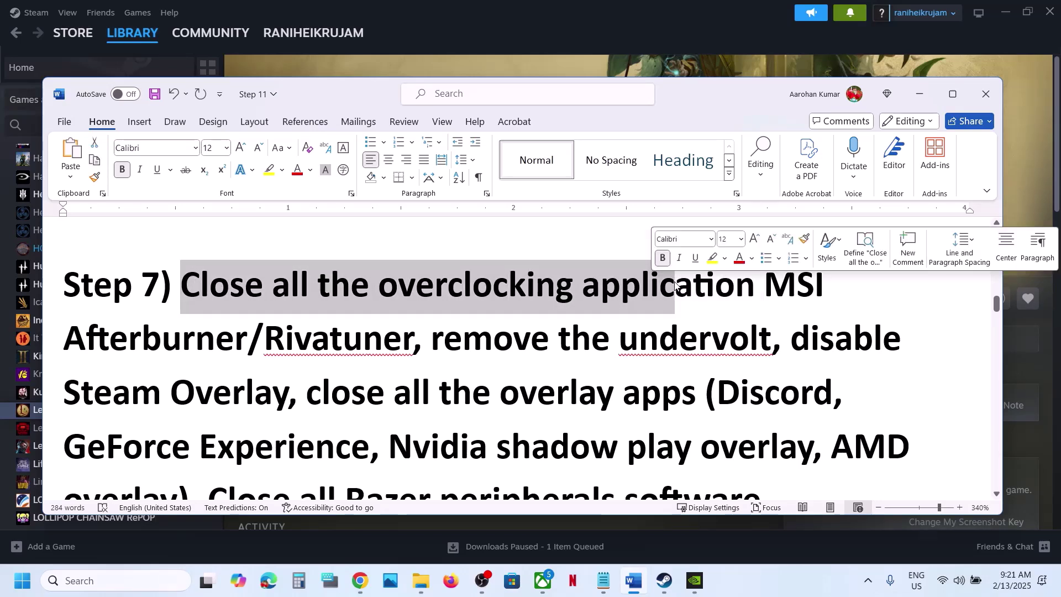
drag(415, 343, 781, 350)
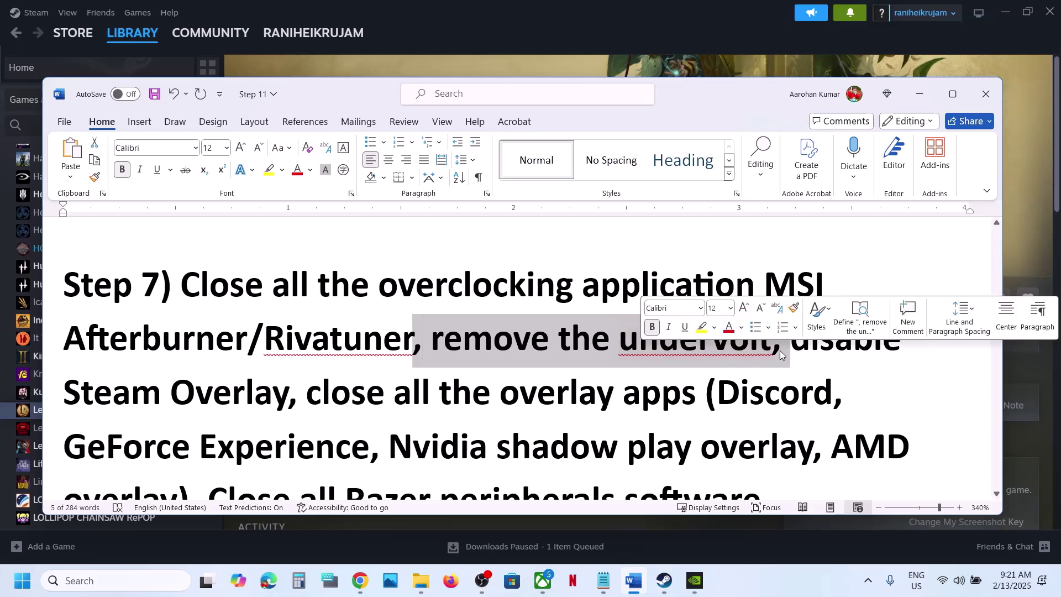
scroll(780, 351, down, 1)
drag(796, 244, 395, 260)
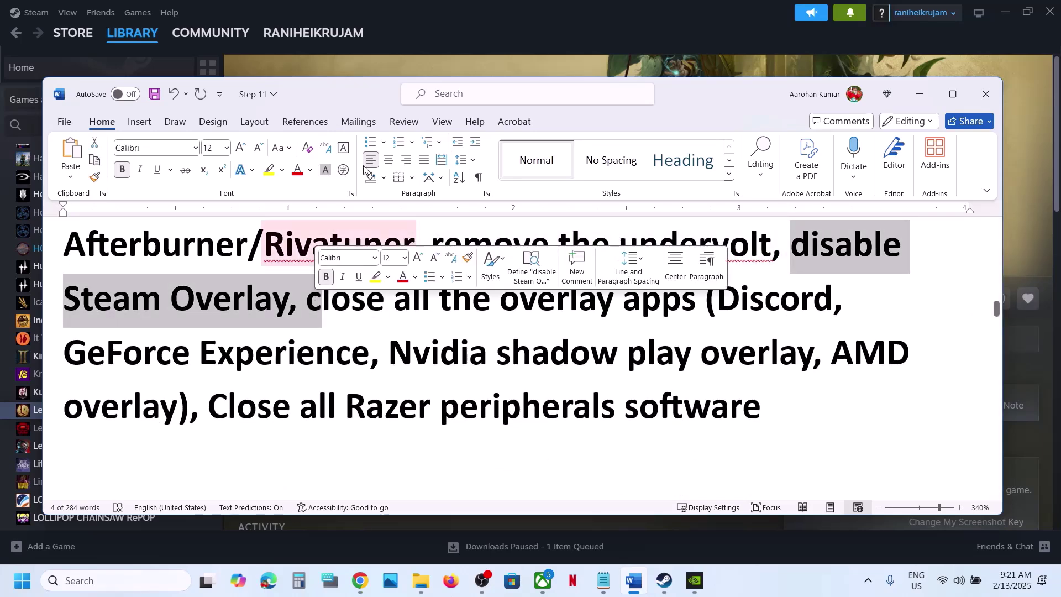
Switch to Steam, disable the in-game Steam Overlay in the Legacy: Steel & Sorcery properties, and close them
click(443, 9)
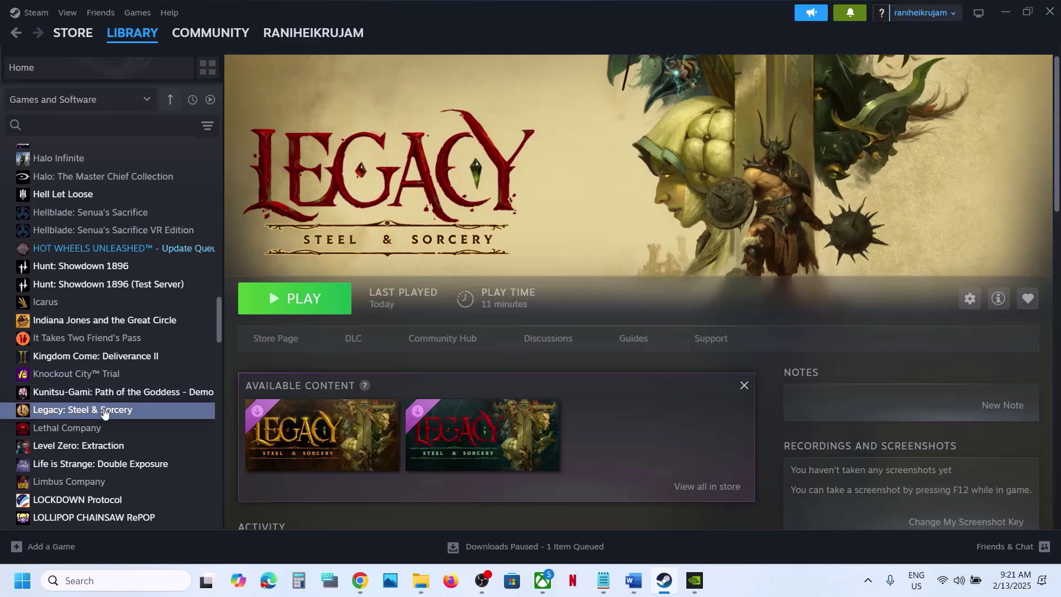
right_click(108, 409)
click(159, 519)
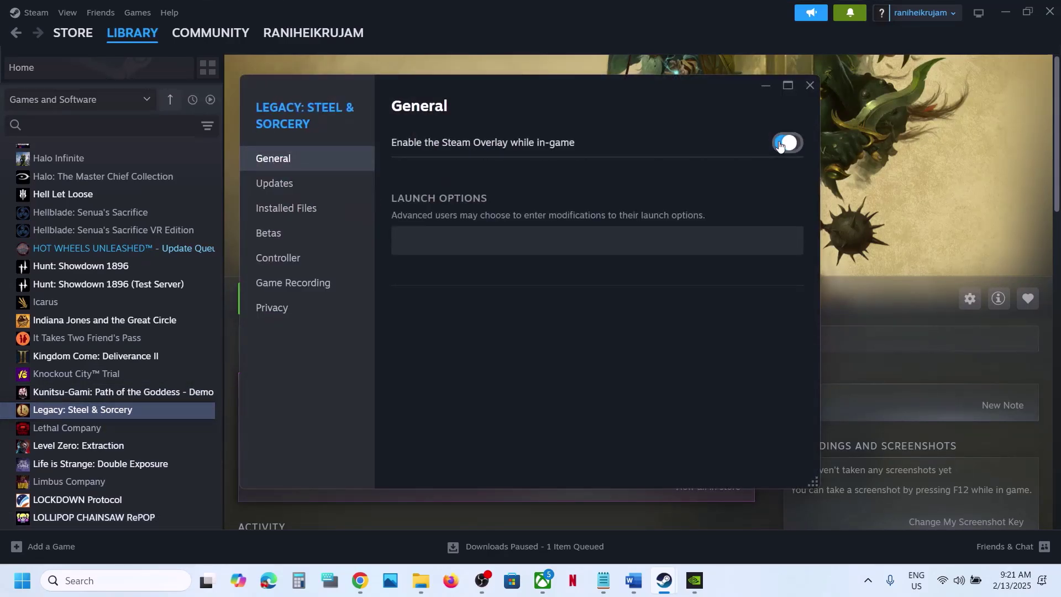
click(807, 88)
Return to the Word document and highlight the Discord and GeForce Experience entries among the Step 7 overlay apps
click(634, 581)
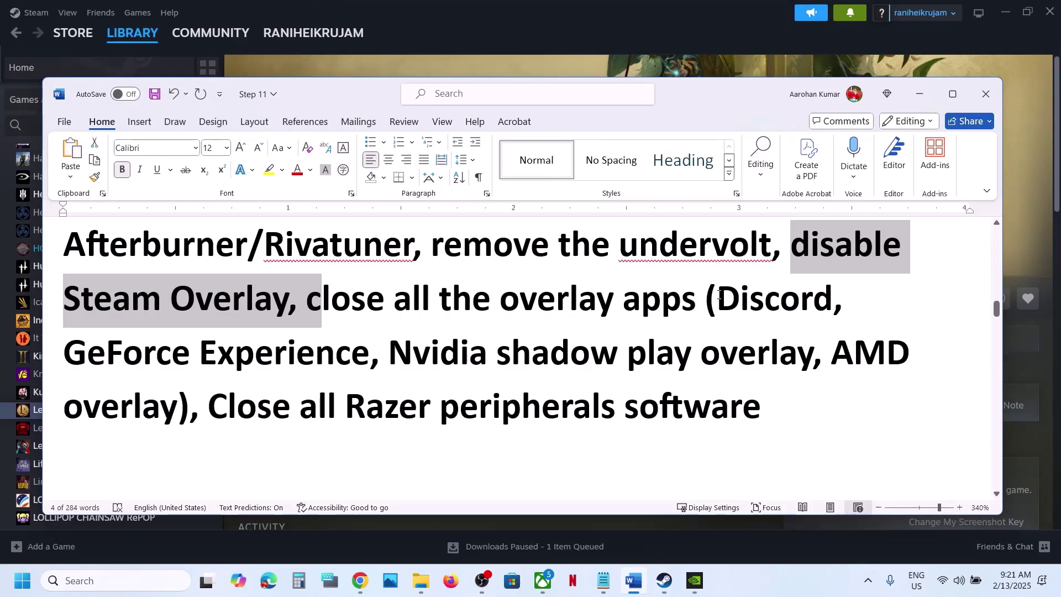
drag(718, 295, 841, 297)
drag(109, 360, 324, 362)
Open the NVIDIA app and look through its drivers, graphics, system and settings pages for the NVIDIA overlay option
click(692, 585)
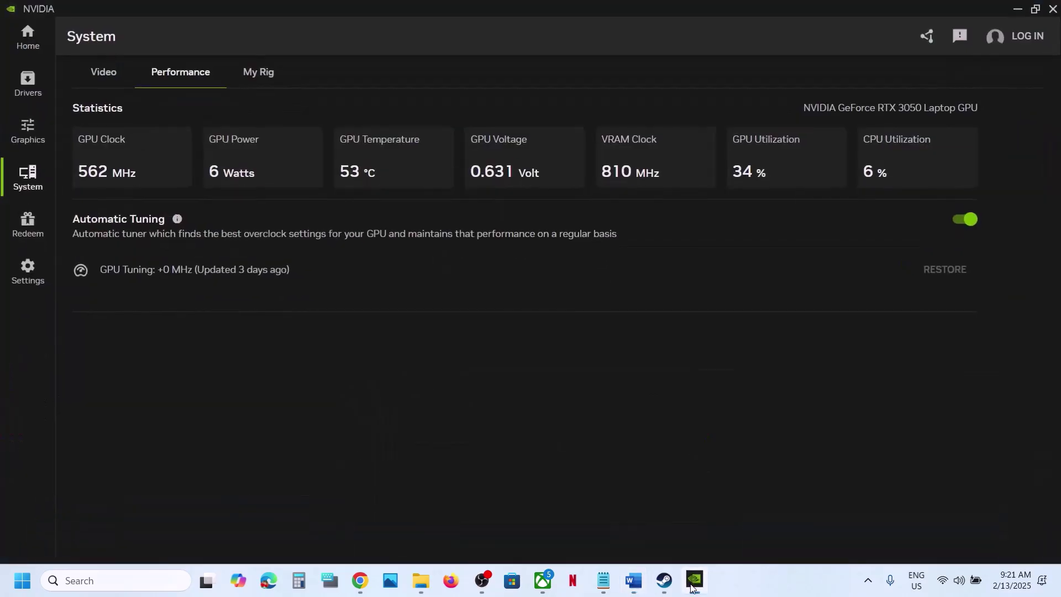
click(30, 87)
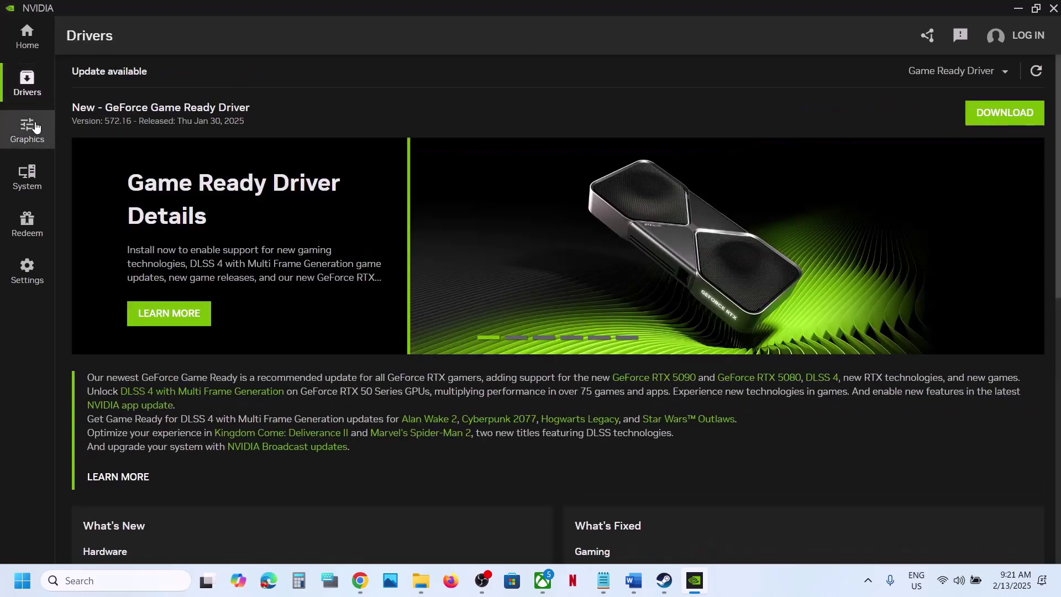
click(34, 126)
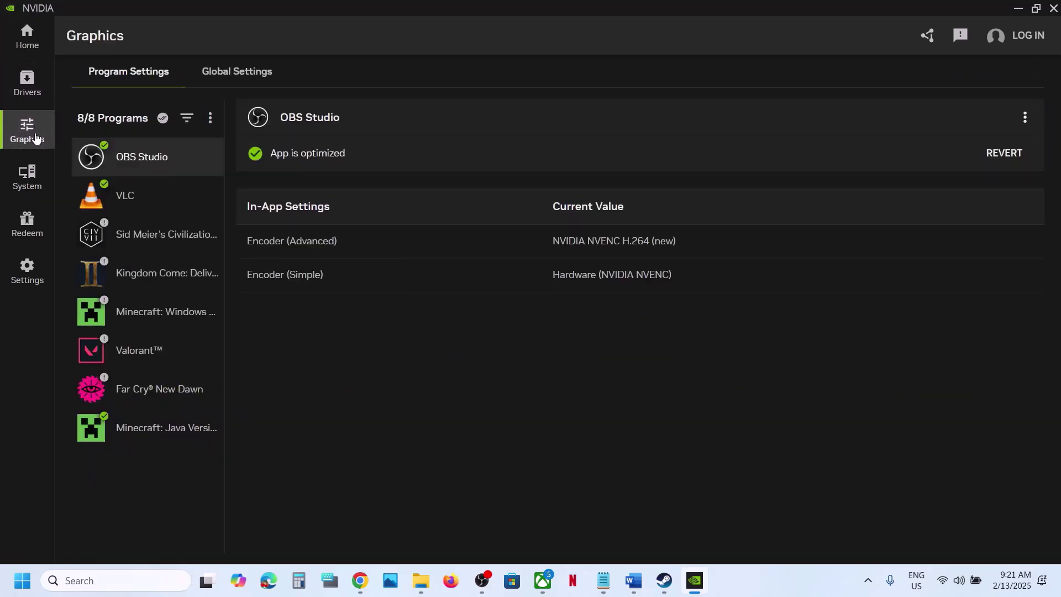
click(28, 176)
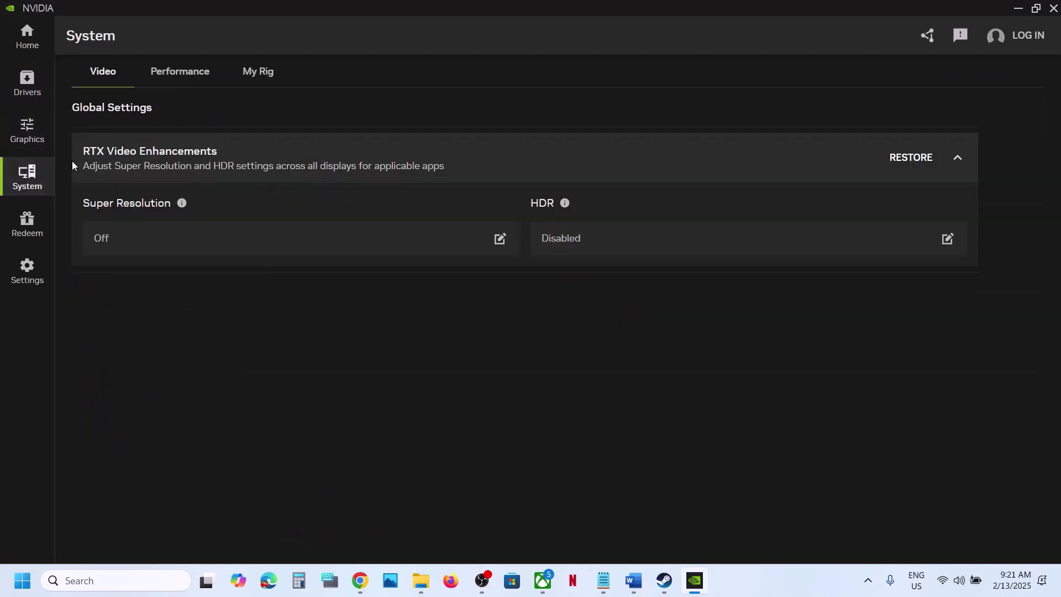
click(166, 76)
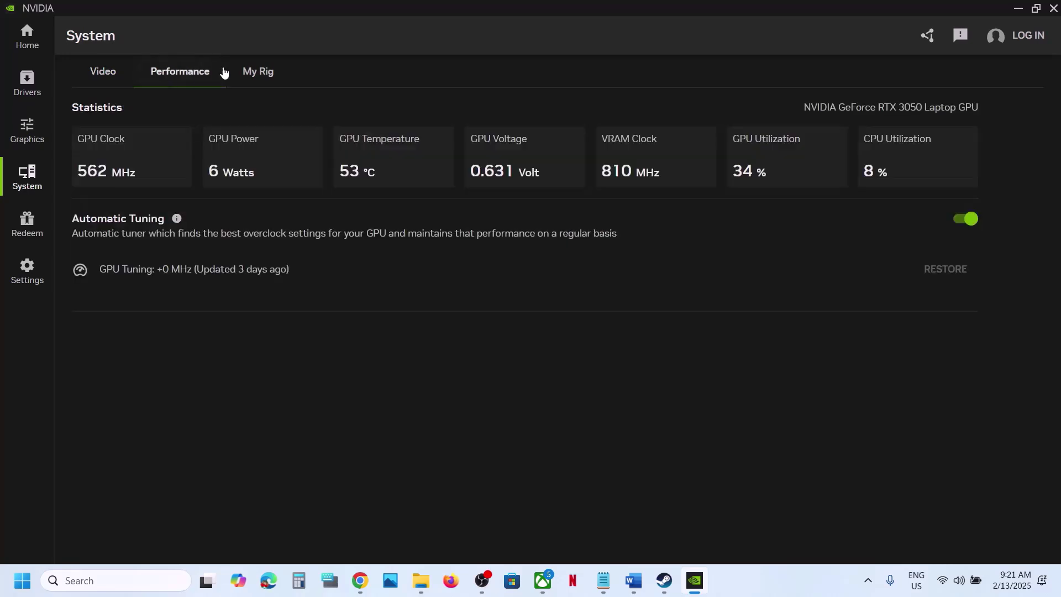
click(252, 71)
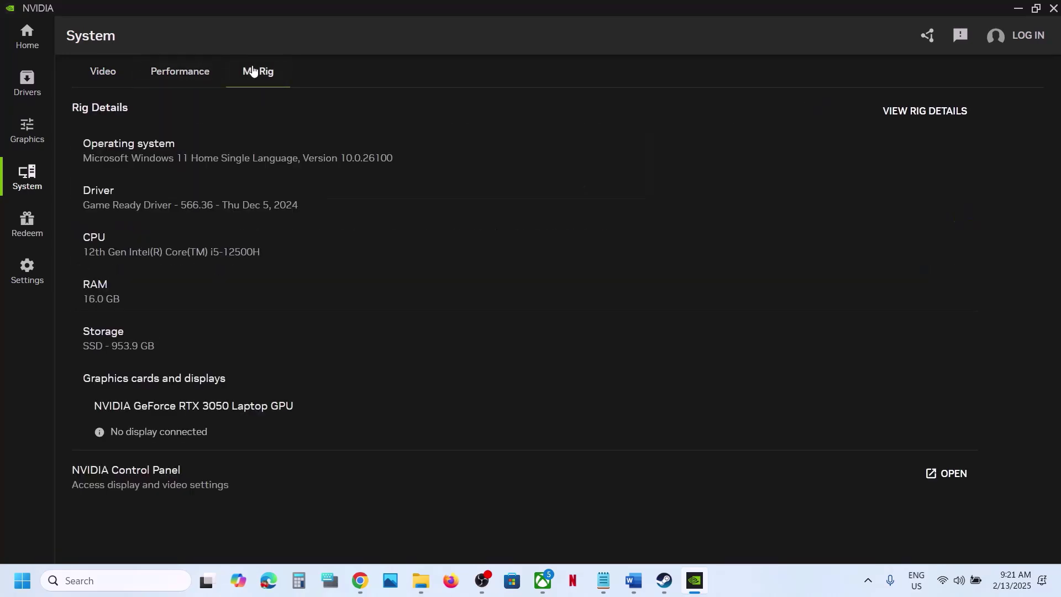
click(26, 231)
click(35, 287)
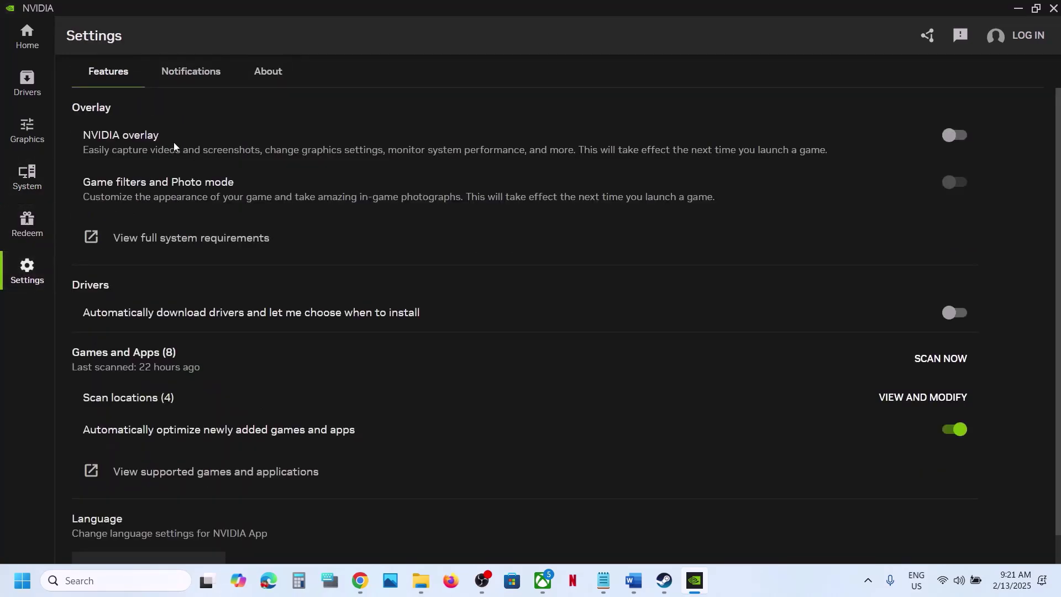
Switch the NVIDIA overlay on and off again, and return to the Word document
click(959, 137)
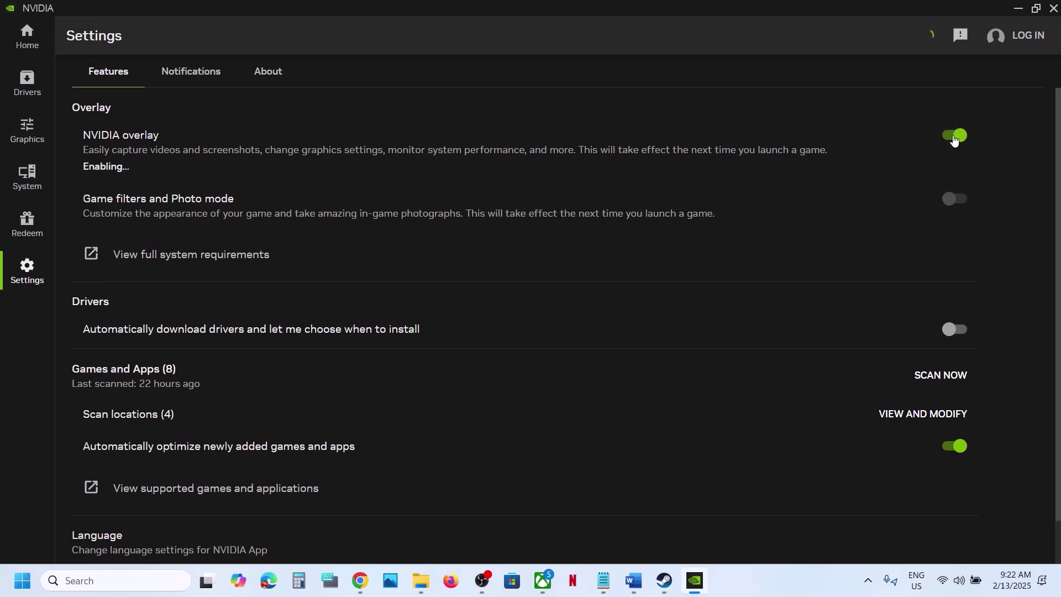
click(952, 141)
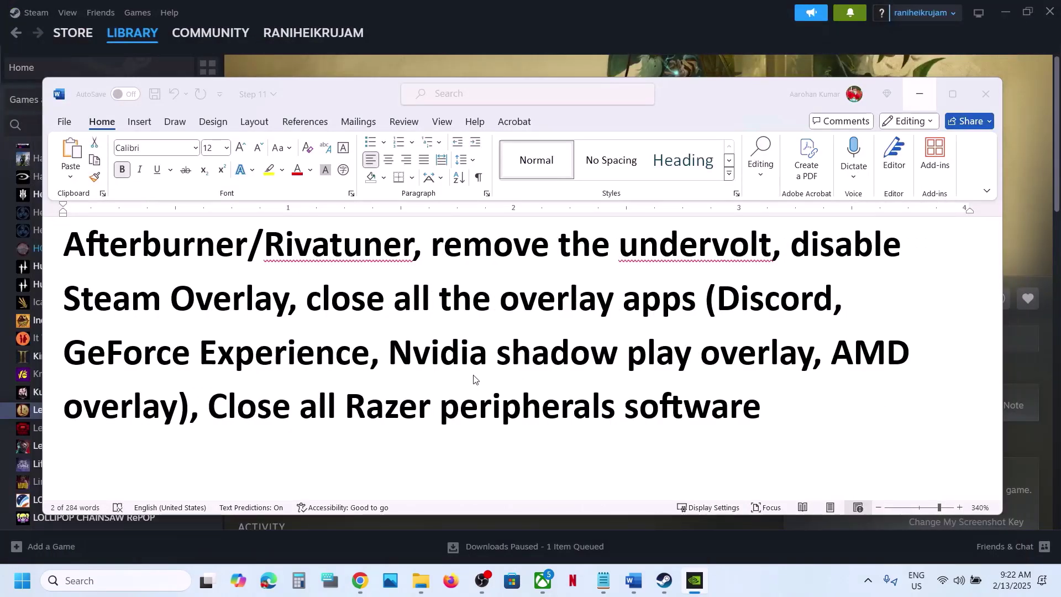
key(alt+Tab)
Highlight "close all the overlay apps" and "Close all Razer peripherals software" in Step 7, and clear the selection
drag(337, 303, 683, 296)
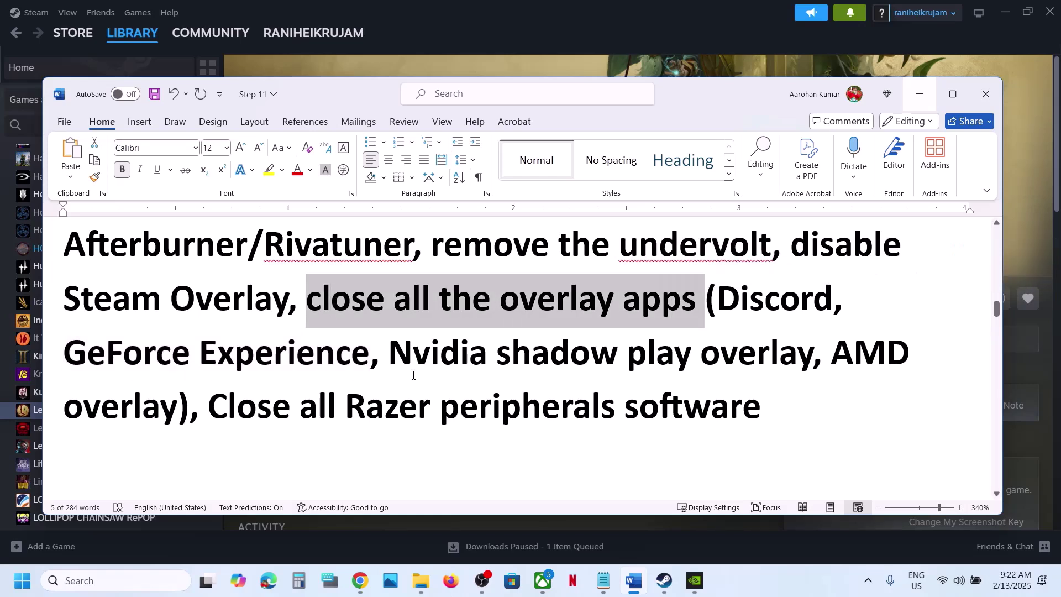
drag(227, 414, 762, 404)
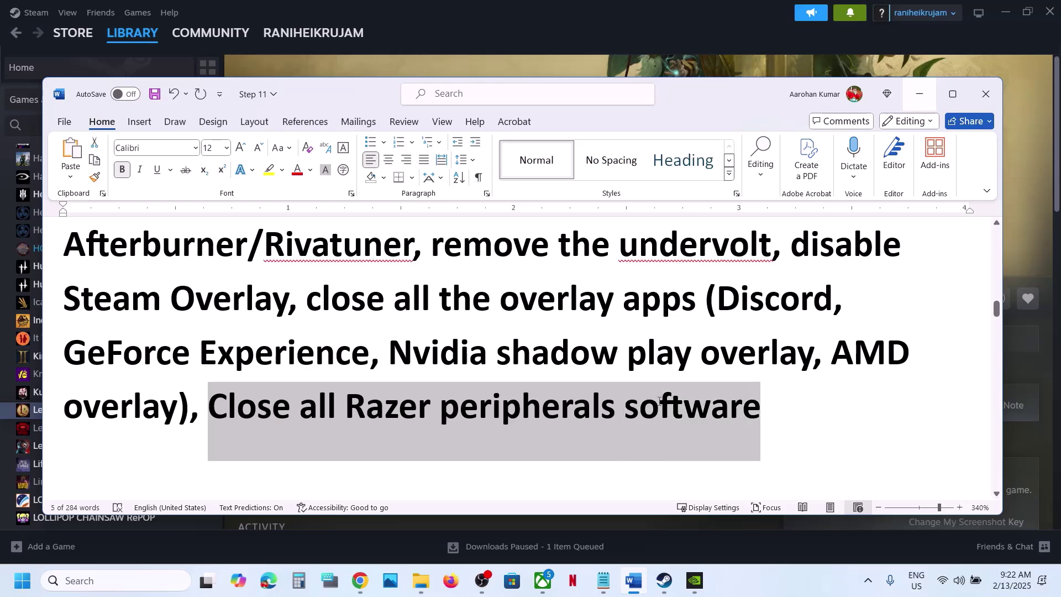
click(464, 375)
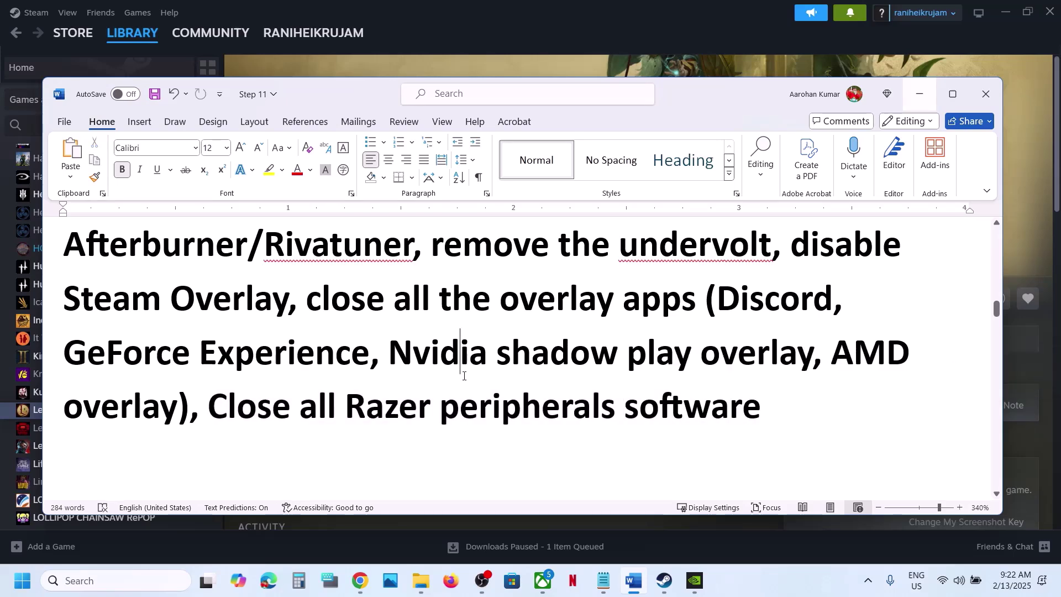
Go to the Step 8 heading and highlight "Disable AMD Fluid Motion Frames 2 in the Adrenaline app", then clear the selection
scroll(464, 376, down, 5)
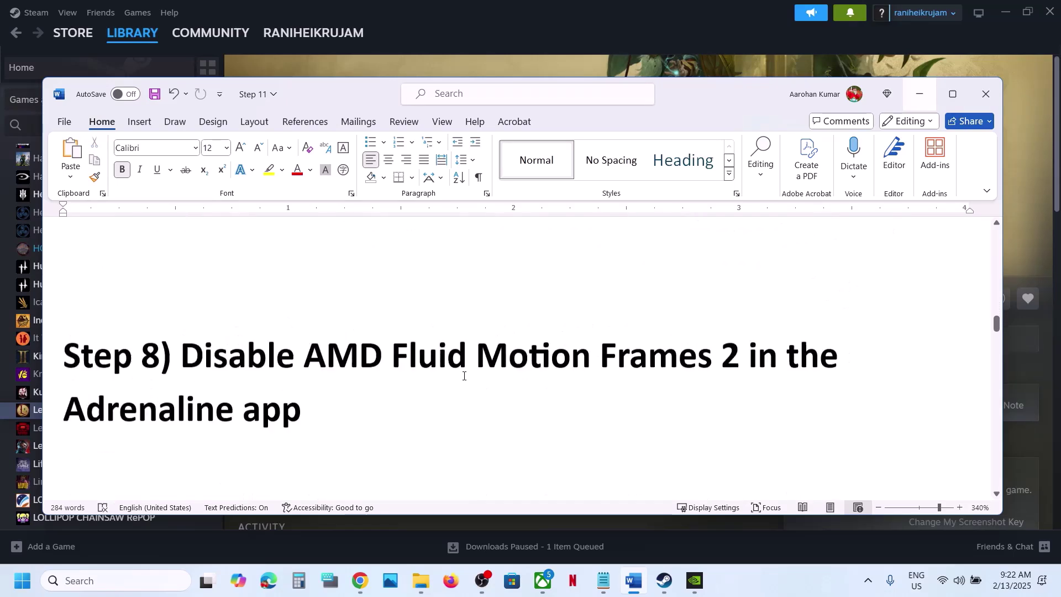
scroll(481, 388, up, 1)
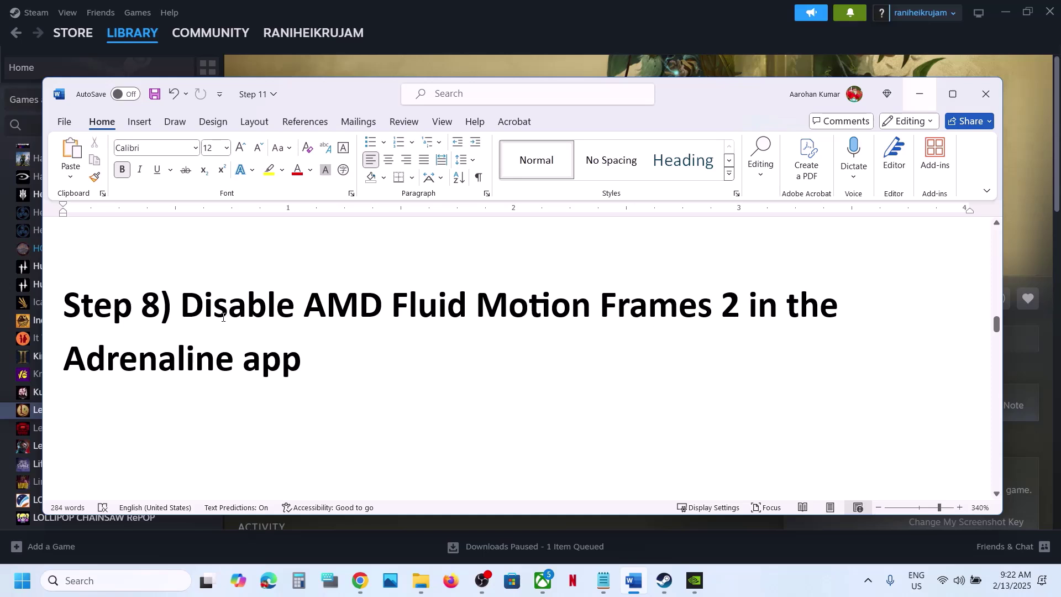
drag(183, 306, 320, 362)
click(706, 422)
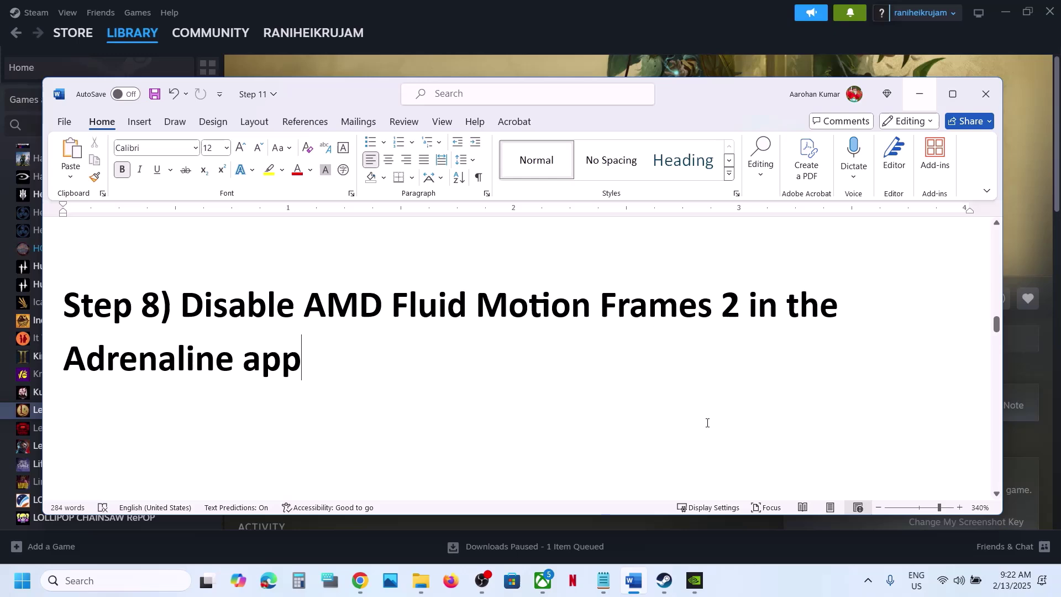
Open the image "Turn off AMD Fluid Frames 2.jpg" and minimize Word to view the AMD Fluid Motion Frames 2 setting
click(782, 586)
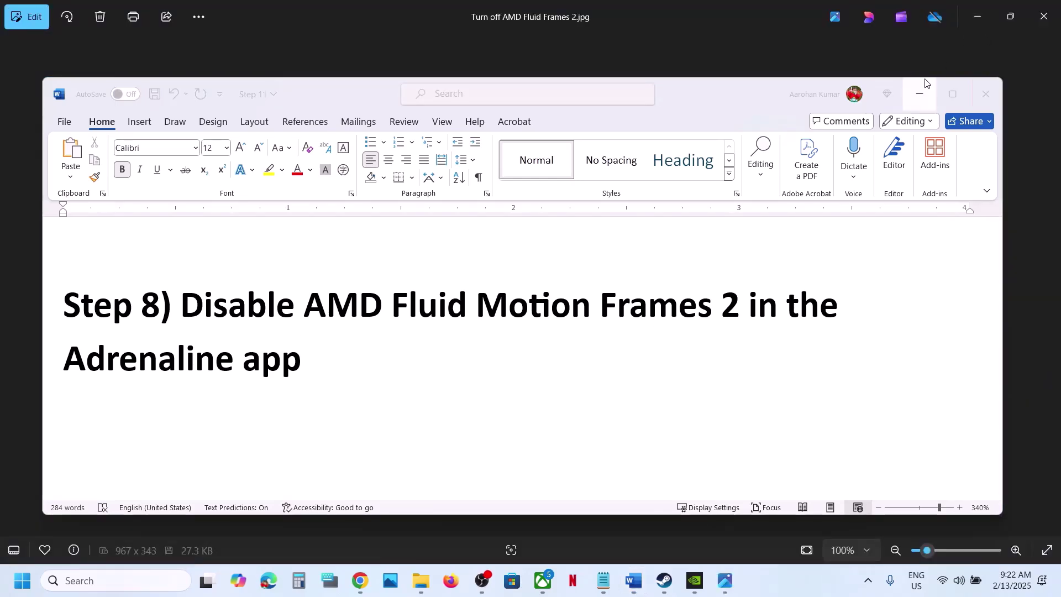
click(922, 93)
click(921, 92)
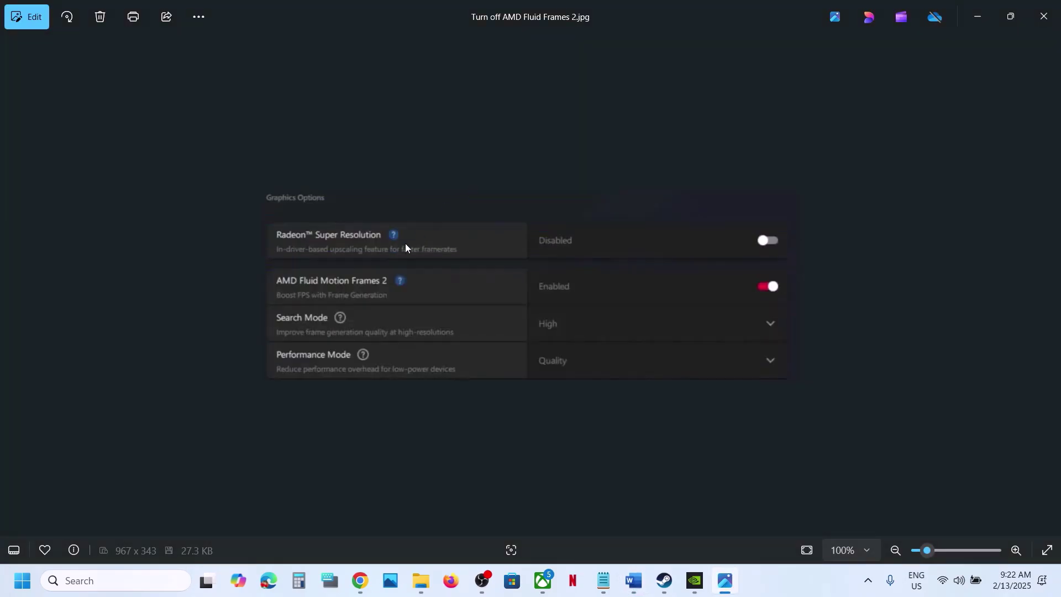
Enlarge the AMD Fluid Motion Frames 2 image to view the setting, close it, and return to the Word document
scroll(405, 243, up, 2)
scroll(406, 248, up, 1)
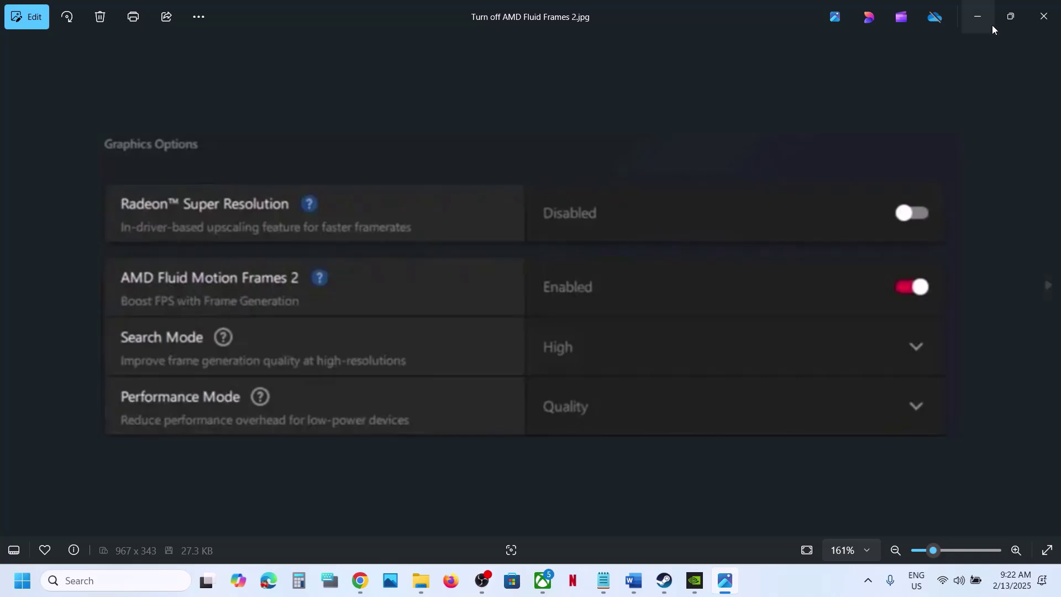
click(1044, 16)
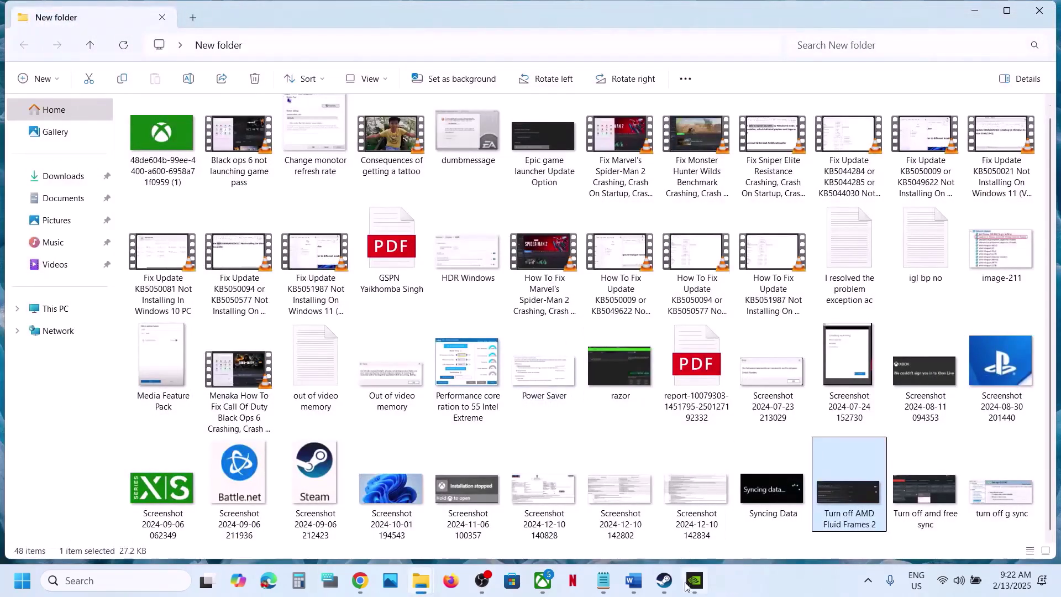
click(641, 582)
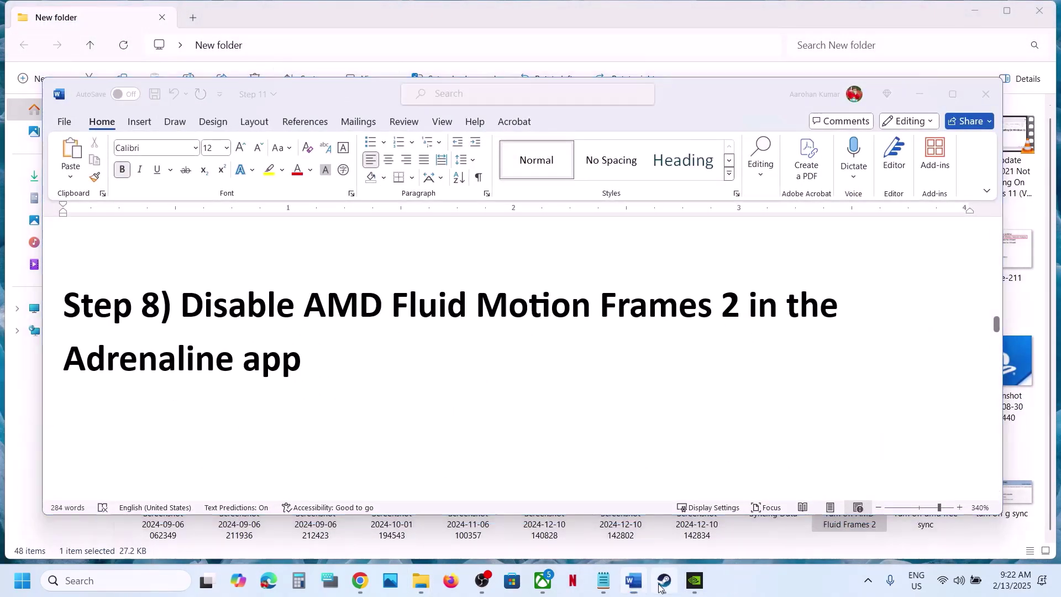
click(665, 580)
click(636, 583)
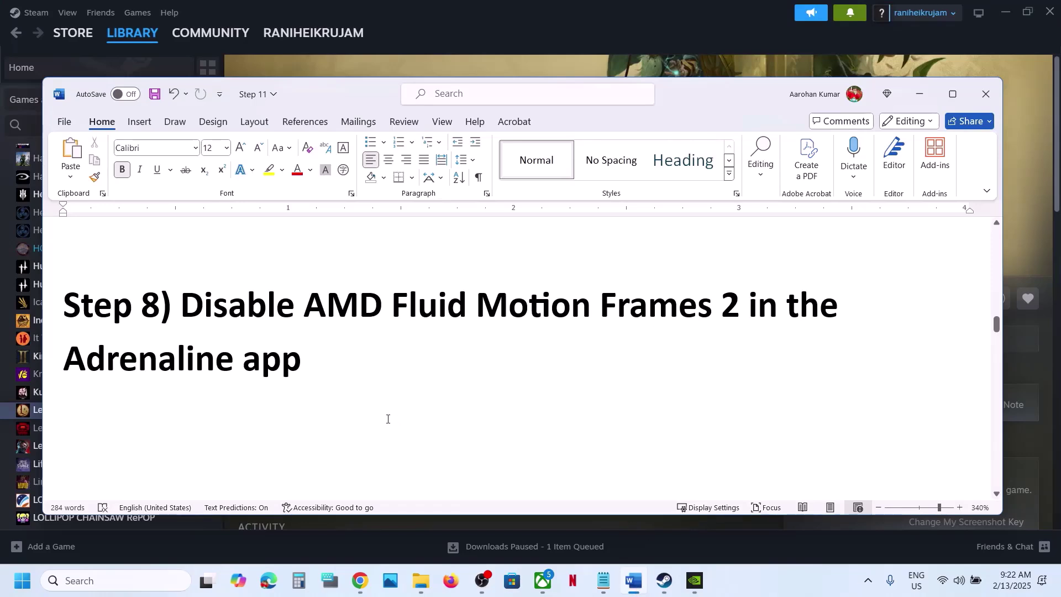
Go to the Step 9 heading and highlight "Try automatically manage paging file, try System Managed size"
scroll(361, 416, down, 3)
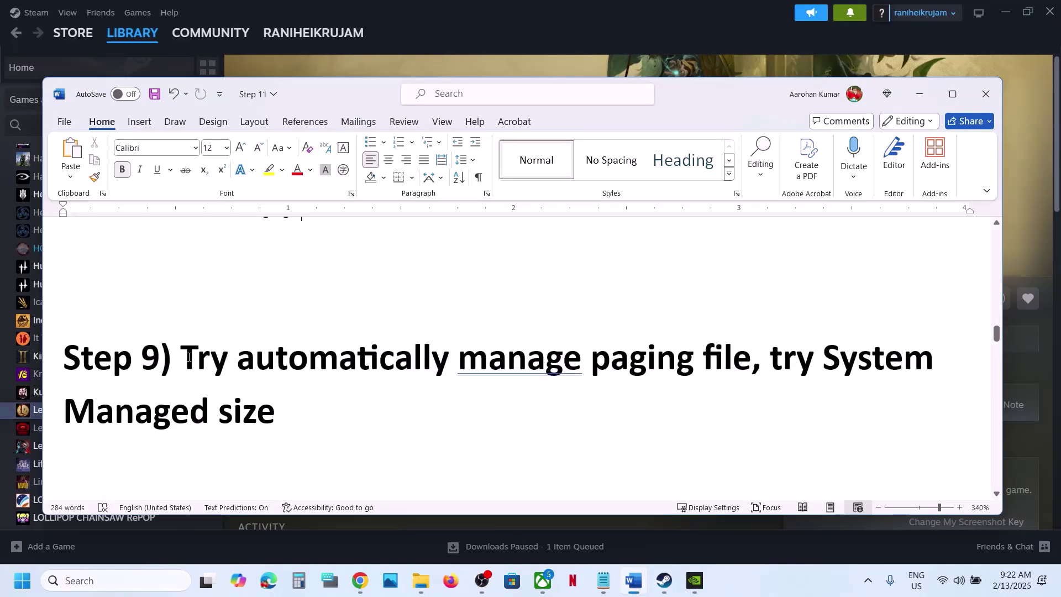
drag(189, 357, 717, 396)
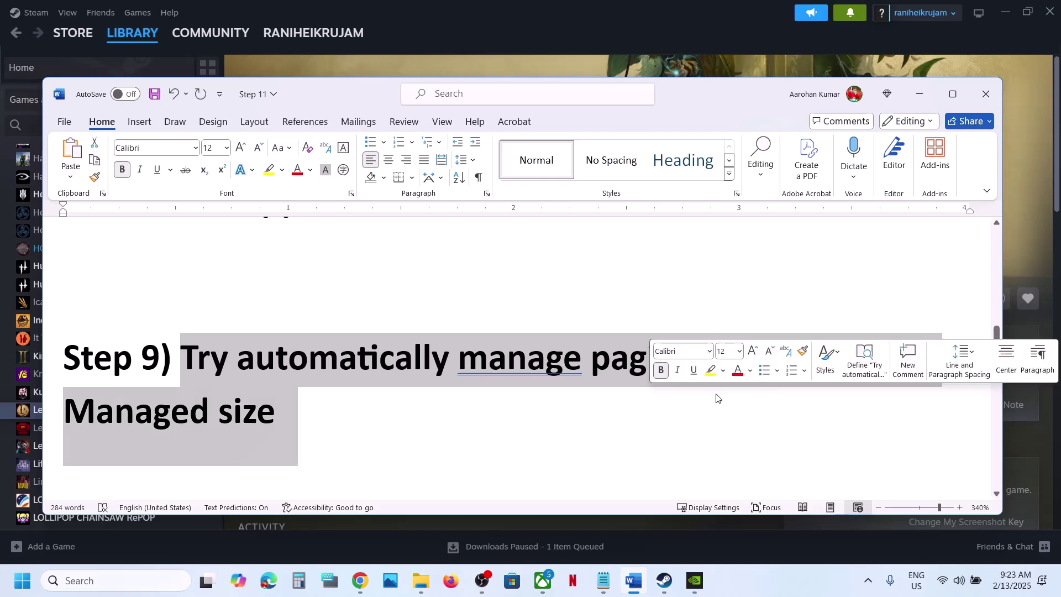
Copy "View Advanced system settings" from Step 10 and use it in Windows search to open the System Properties dialog
scroll(718, 392, down, 3)
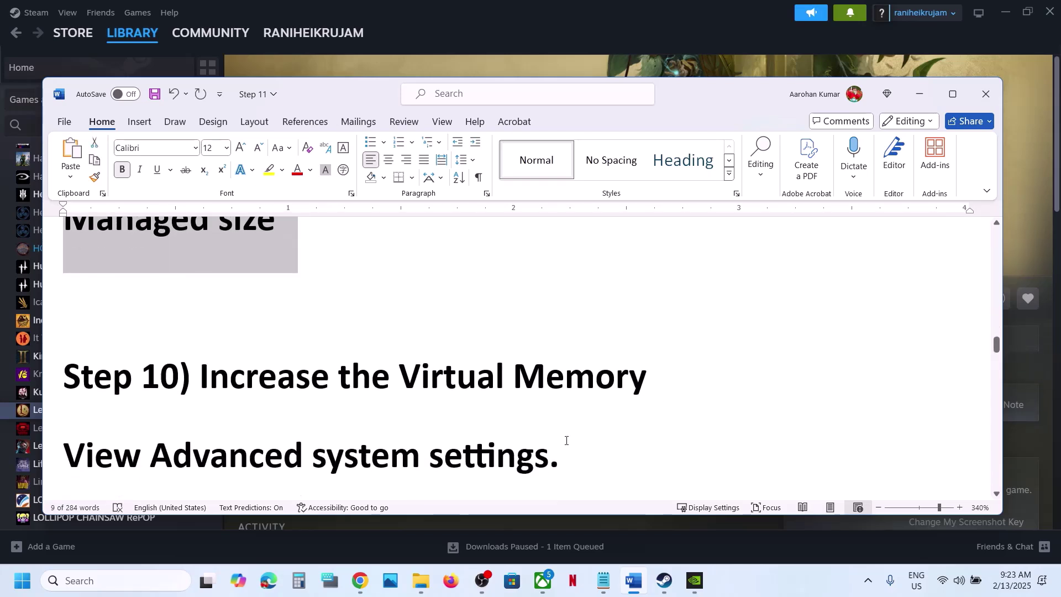
drag(553, 454, 95, 471)
key(ctrl+c)
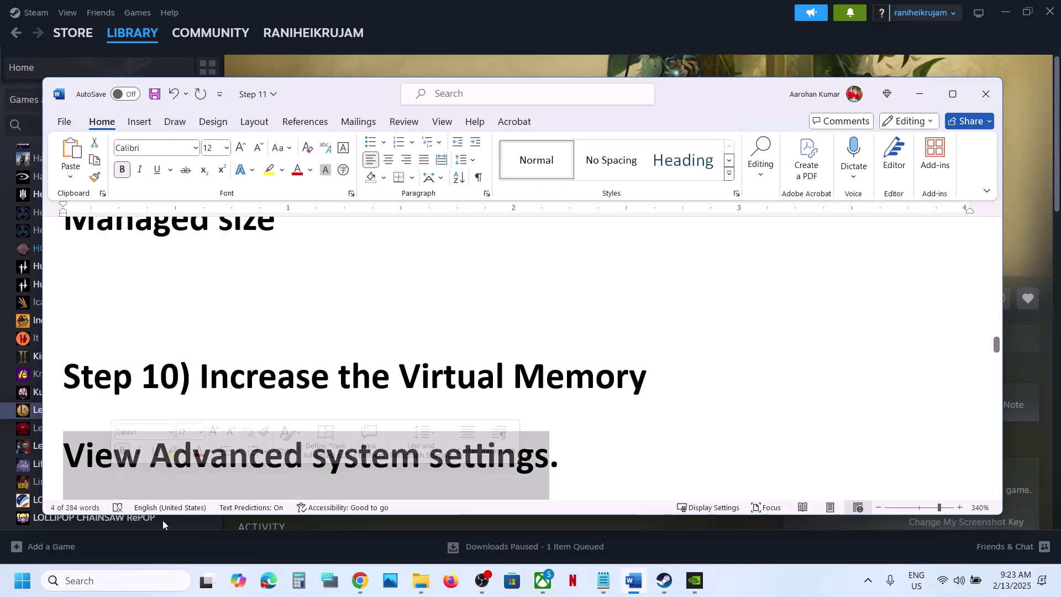
click(113, 582)
key(ctrl+v)
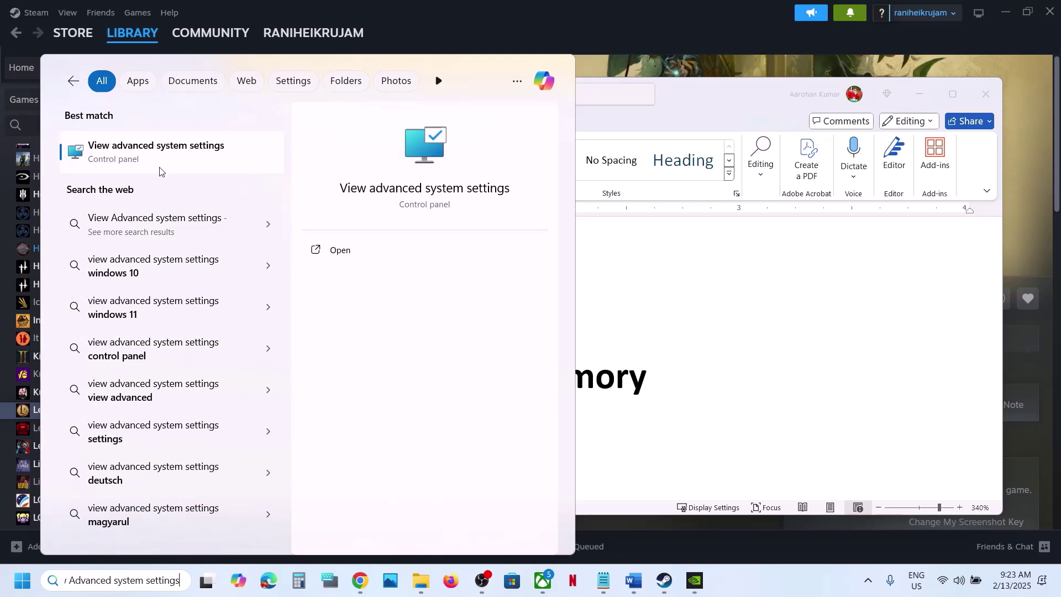
click(160, 170)
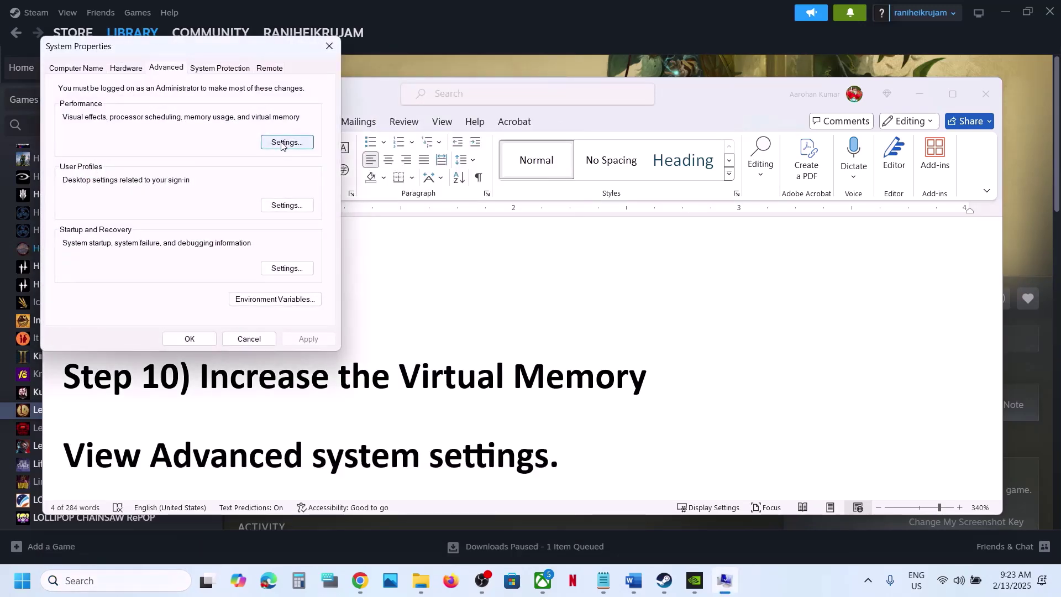
Enable "Automatically manage paging file size for all drives" in the Virtual Memory settings and confirm the change
click(282, 143)
click(128, 121)
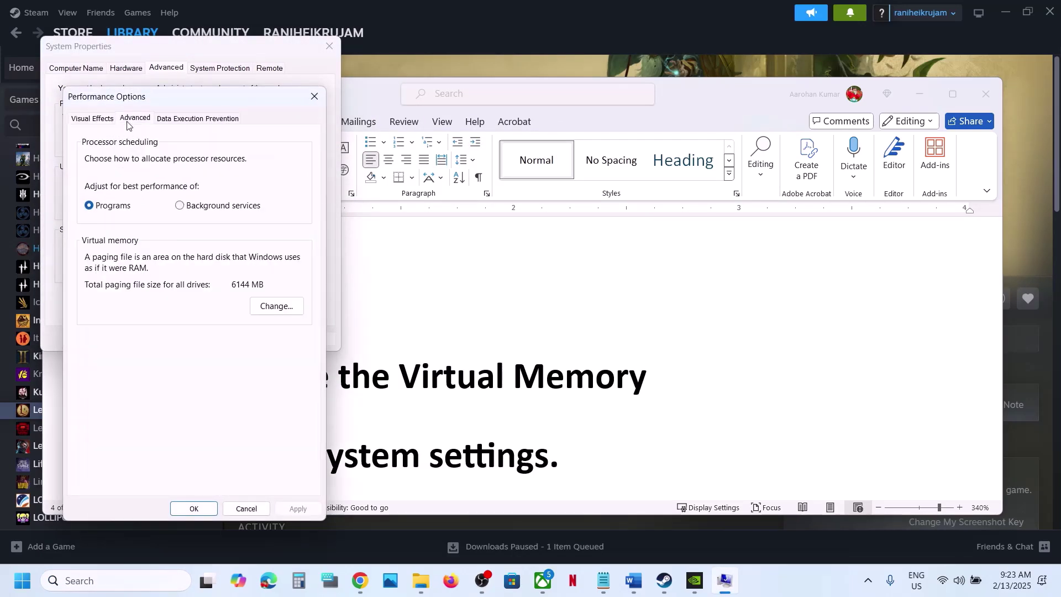
click(264, 308)
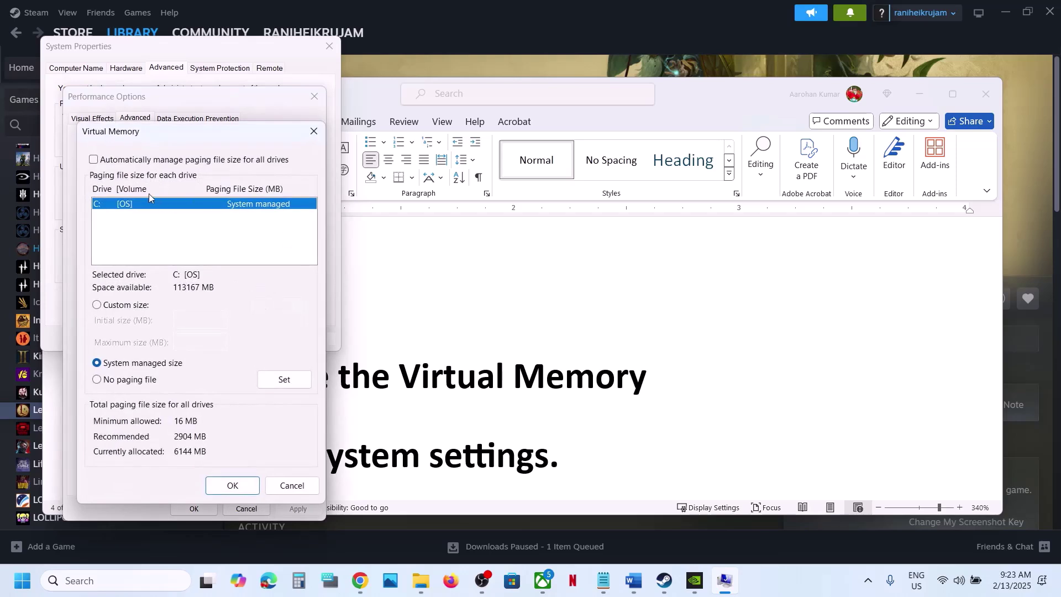
click(95, 161)
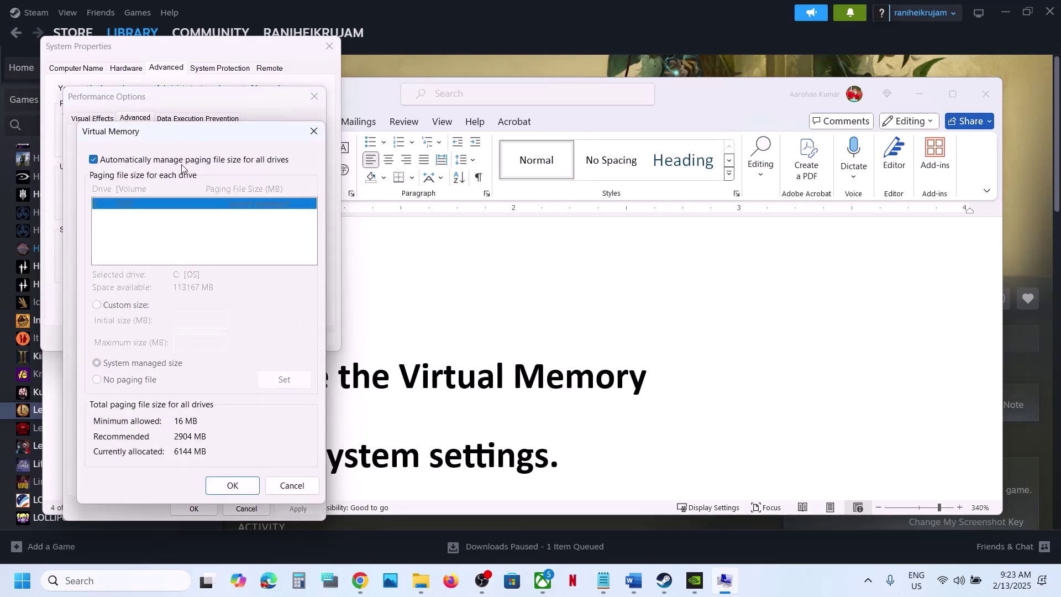
click(239, 486)
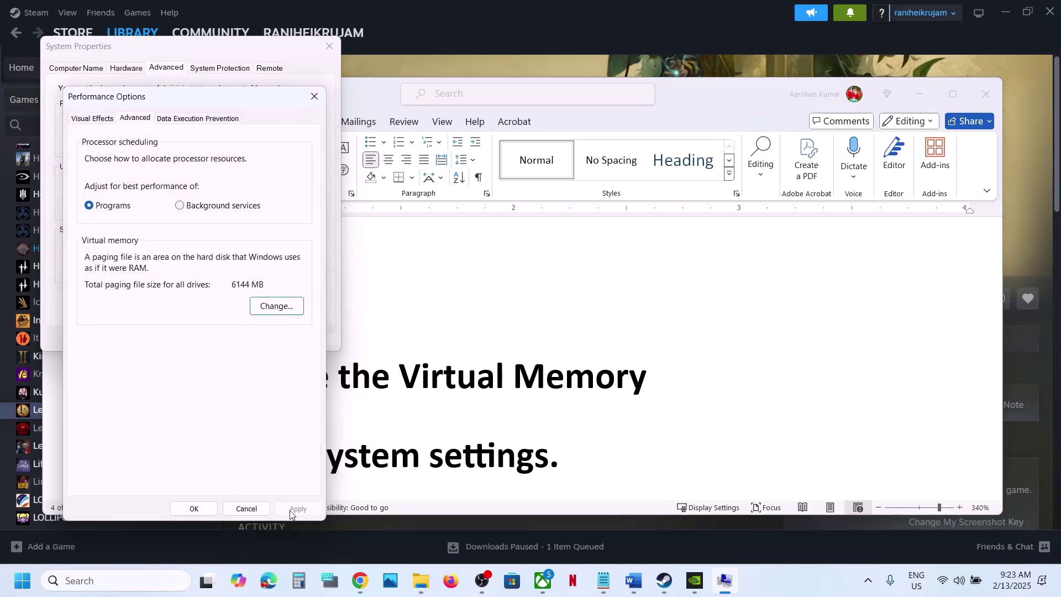
click(195, 507)
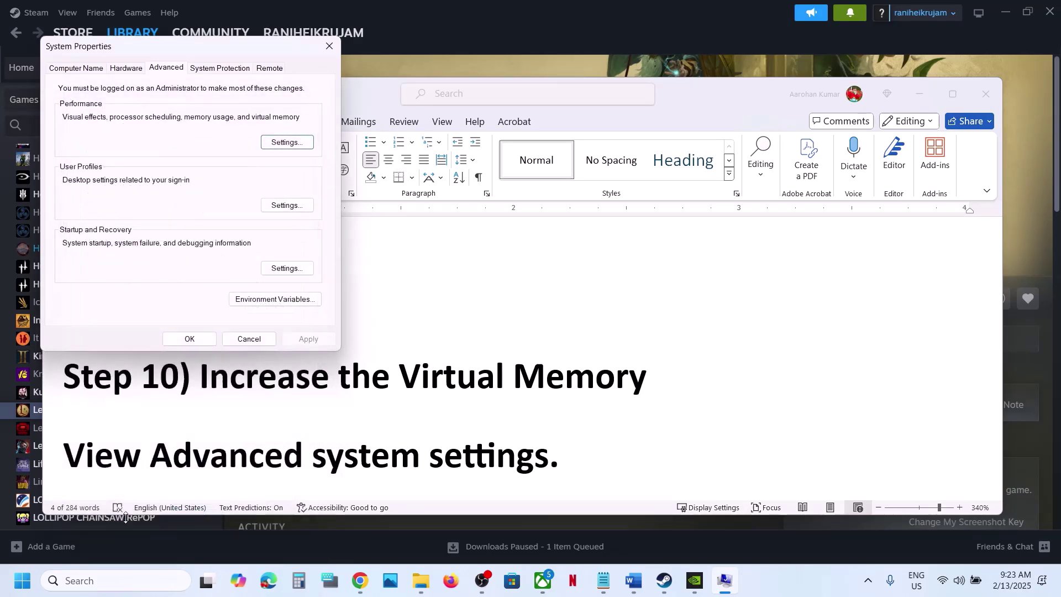
Show the Restart power option, dismiss it without restarting, and return to the Word document
click(7, 592)
click(410, 533)
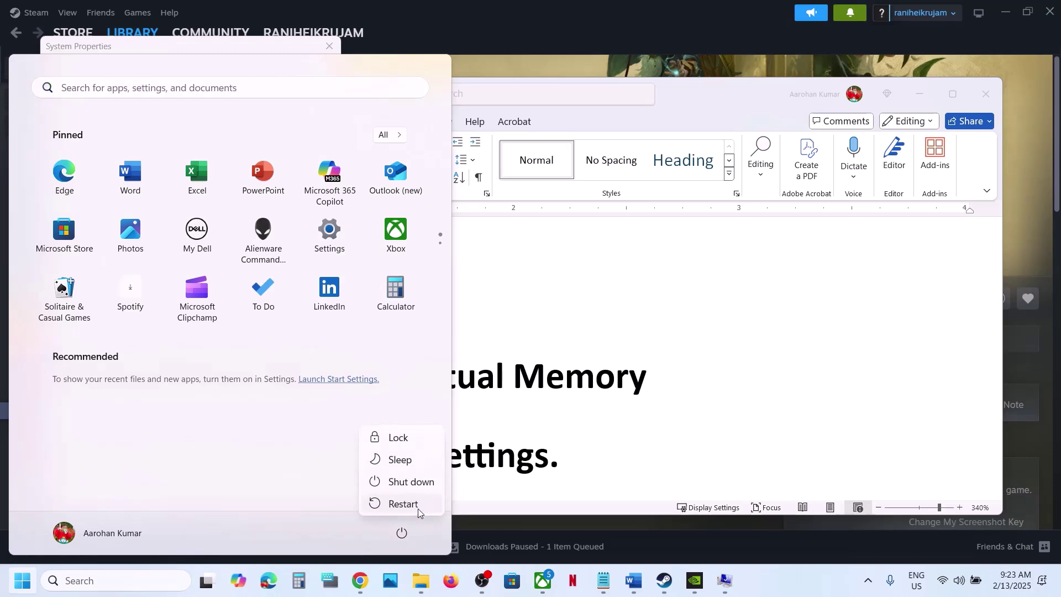
key(Escape)
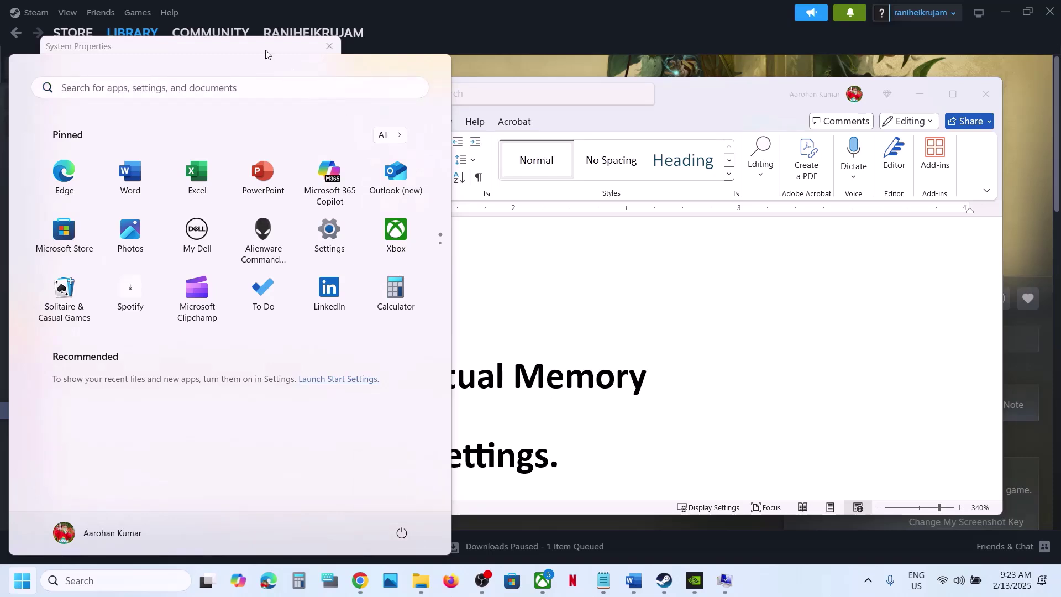
key(Escape)
key(alt+Tab)
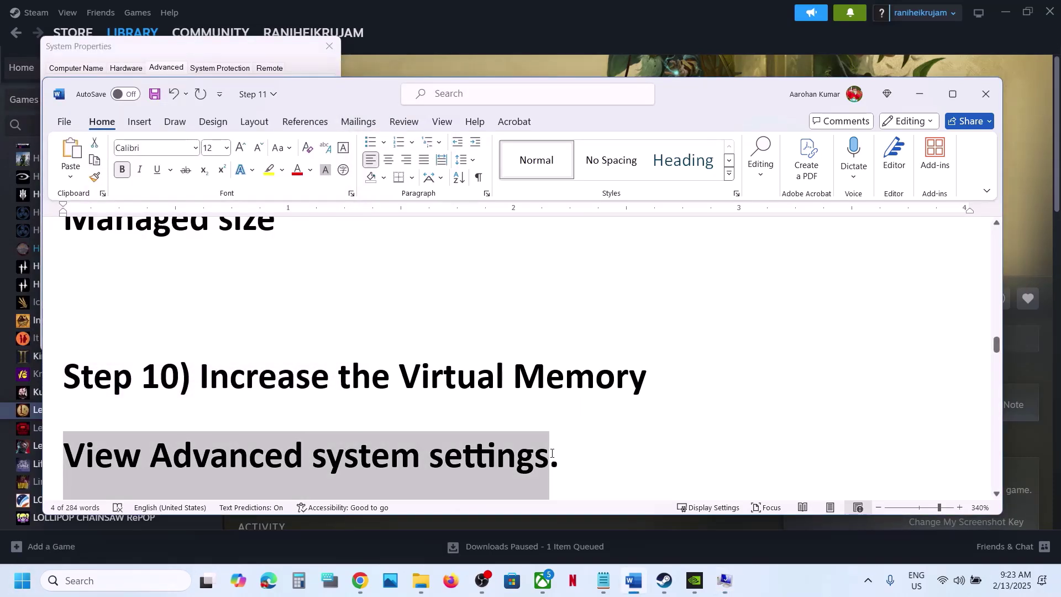
Copy "View Advanced system settings" again and bring up the System Properties dialog through Windows search
key(ctrl+c)
click(113, 579)
key(ctrl+v)
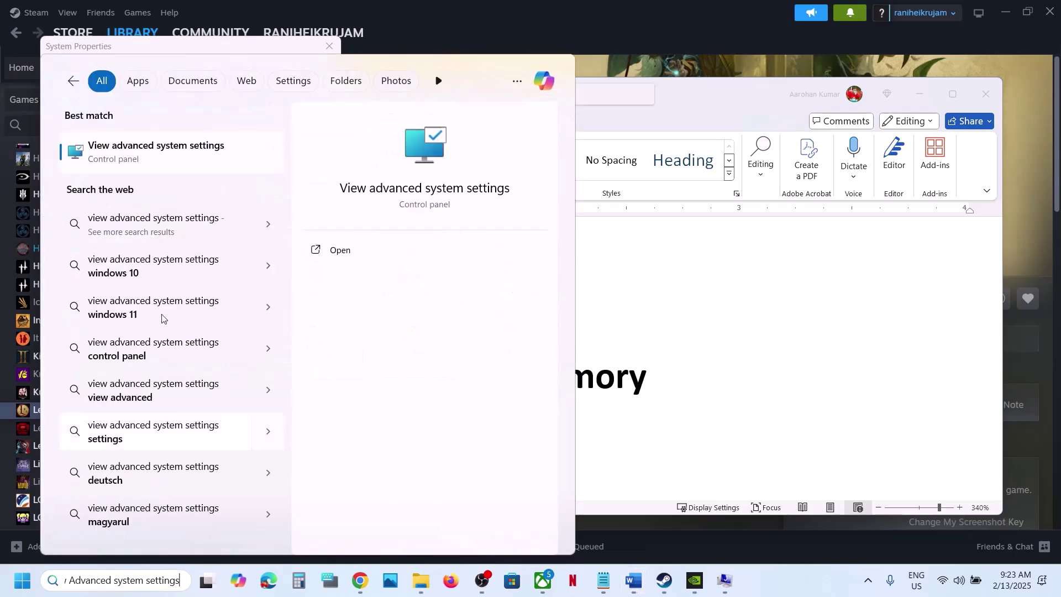
click(121, 148)
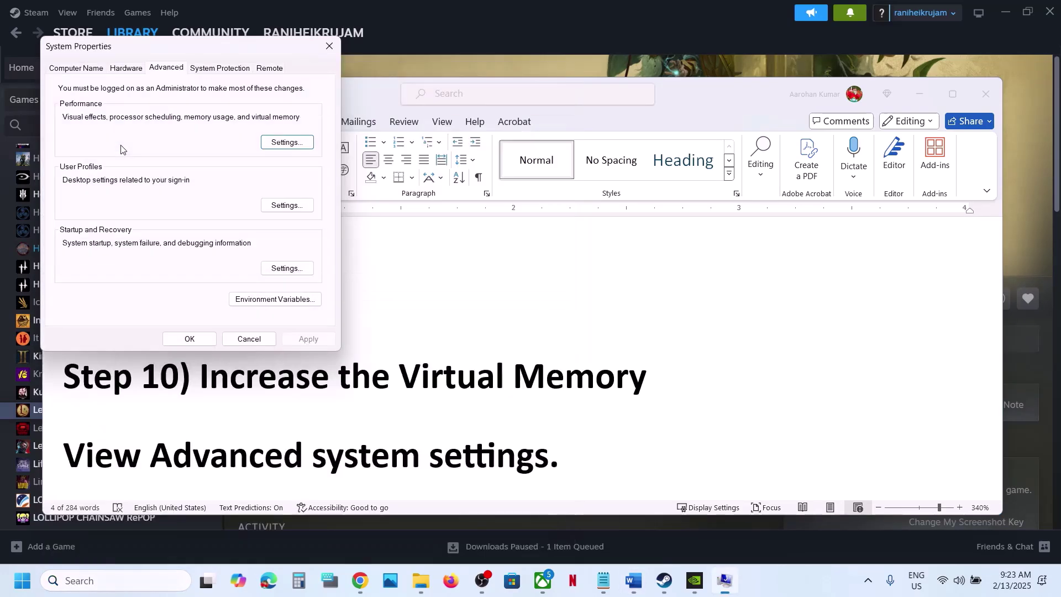
Turn off automatic paging file management in Virtual Memory, set drive C: to System managed size, and accept the restart notice
click(281, 143)
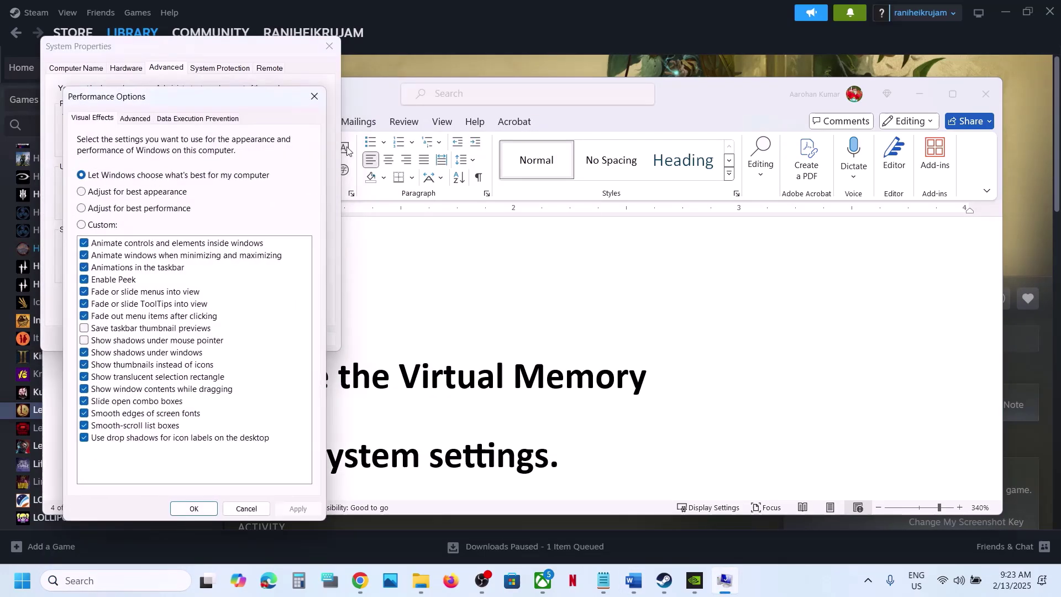
click(136, 119)
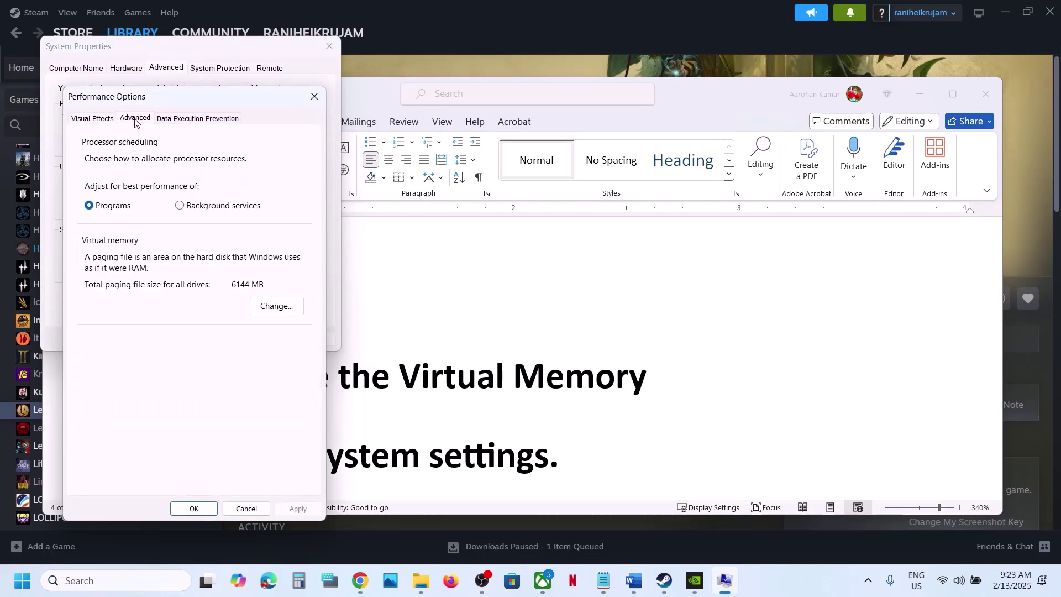
click(277, 307)
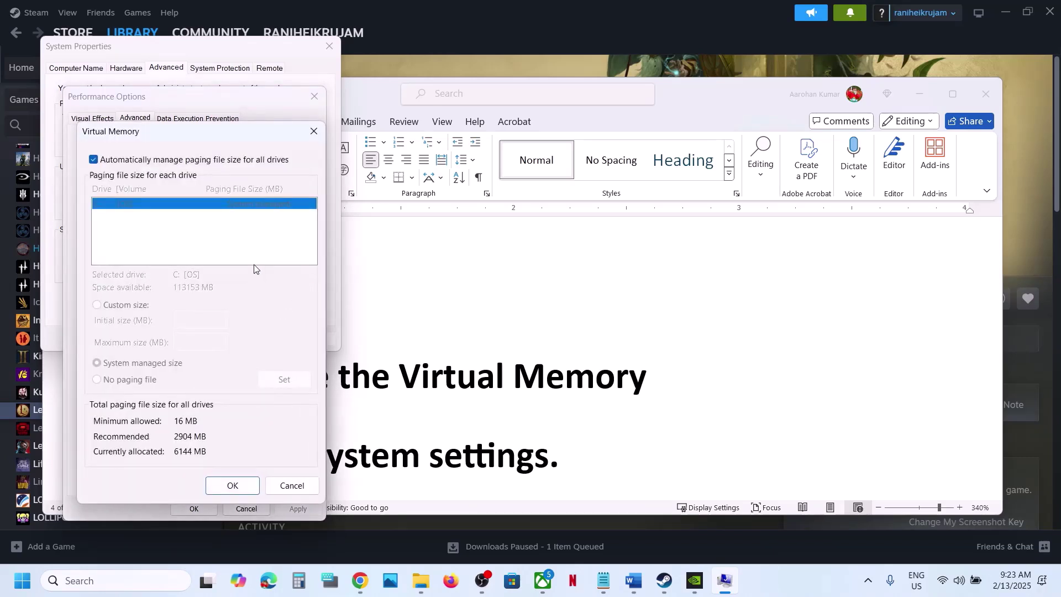
click(93, 160)
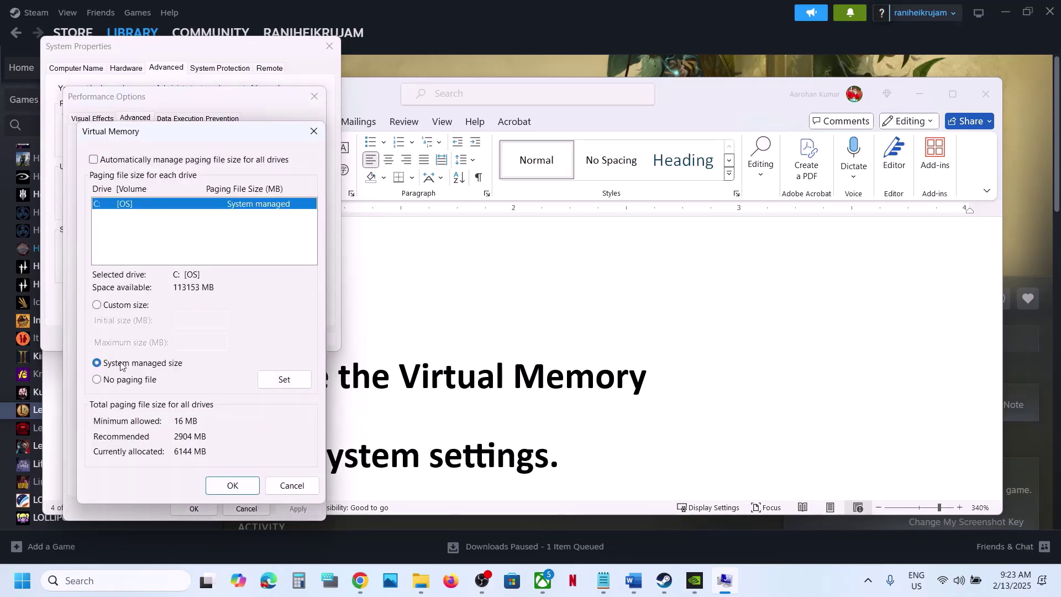
click(277, 385)
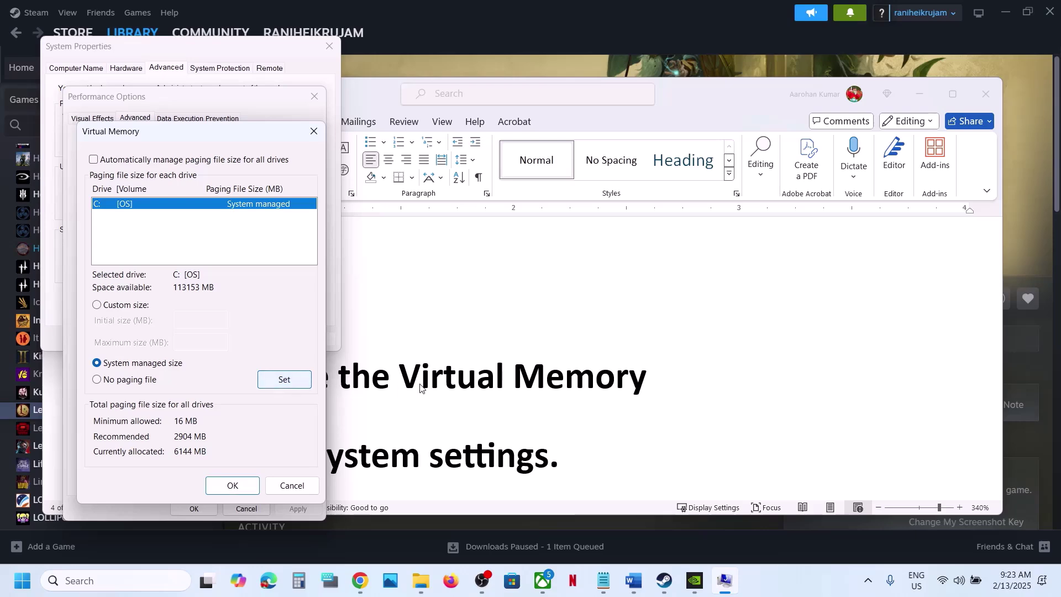
click(233, 486)
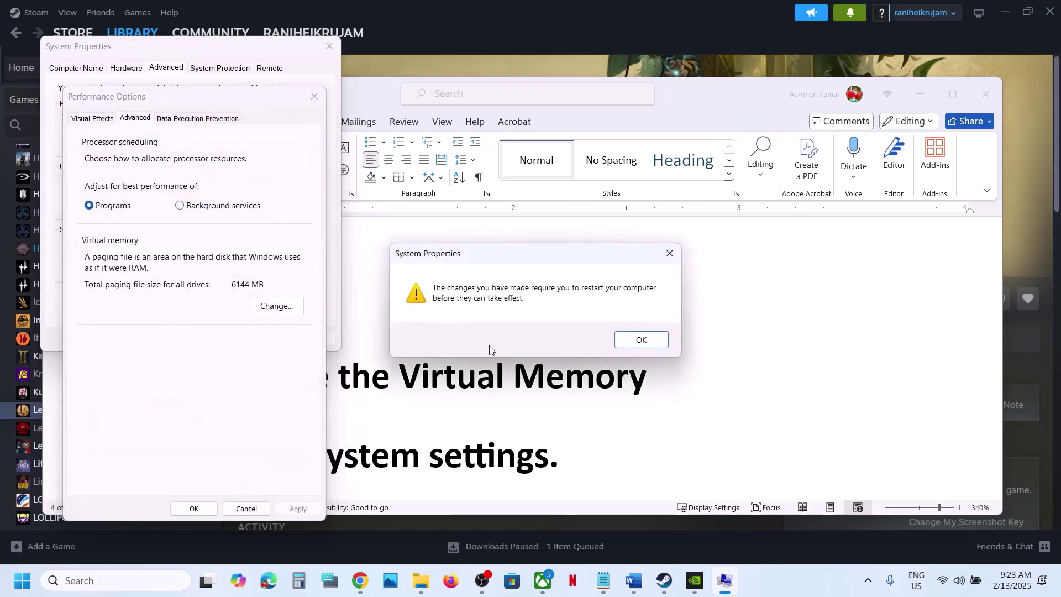
click(641, 341)
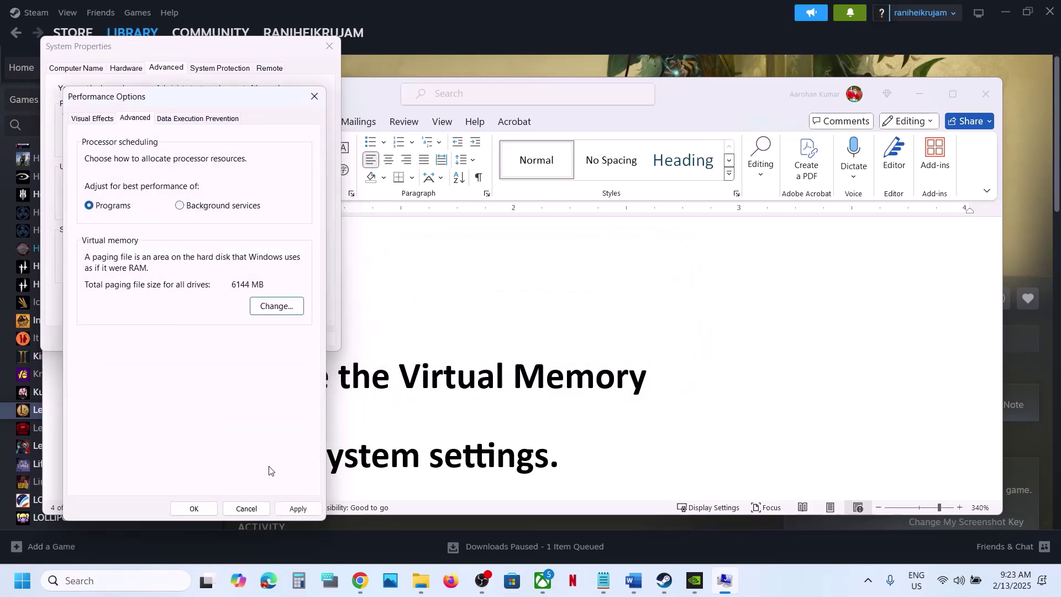
Show the power options for restarting the computer, and close them without restarting
key(super)
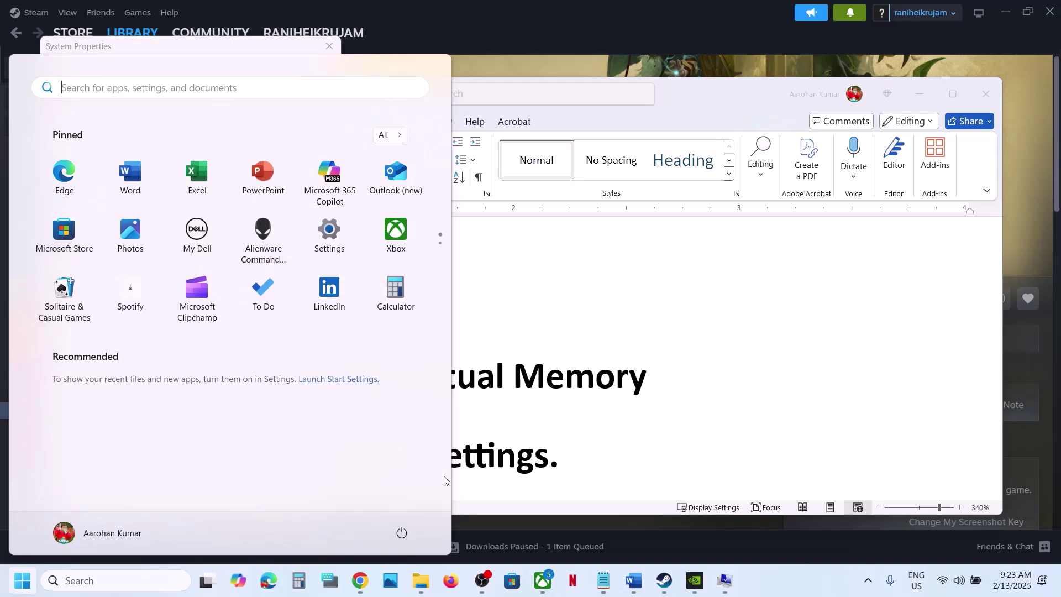
click(402, 532)
key(Escape)
key(Escape)
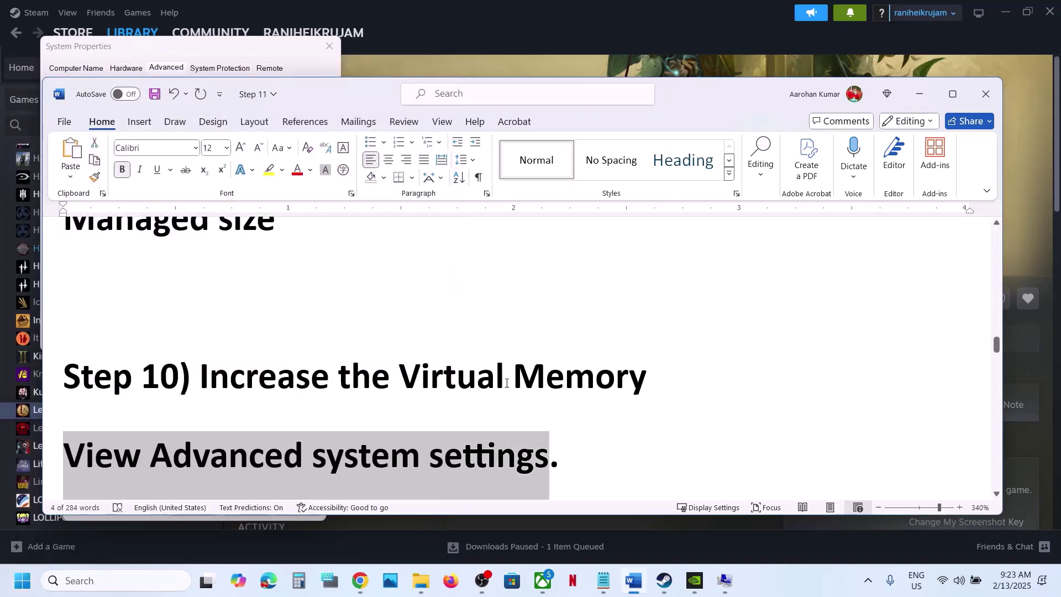
Review the initial and maximum size rules under Step 10 and highlight "Increase the Virtual Memory" in its heading
scroll(467, 366, down, 4)
scroll(468, 366, up, 3)
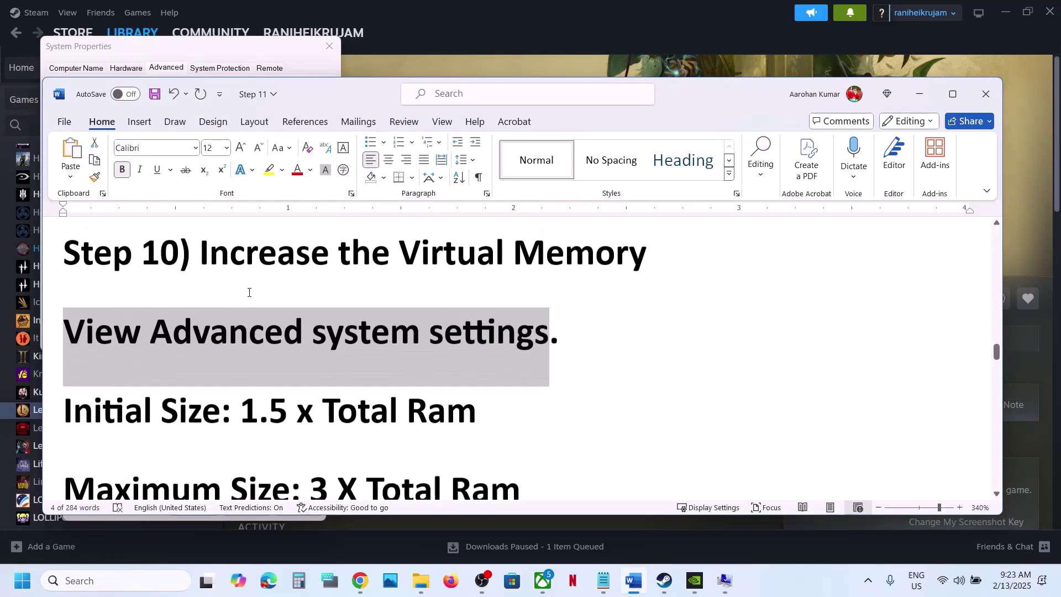
drag(200, 255, 614, 271)
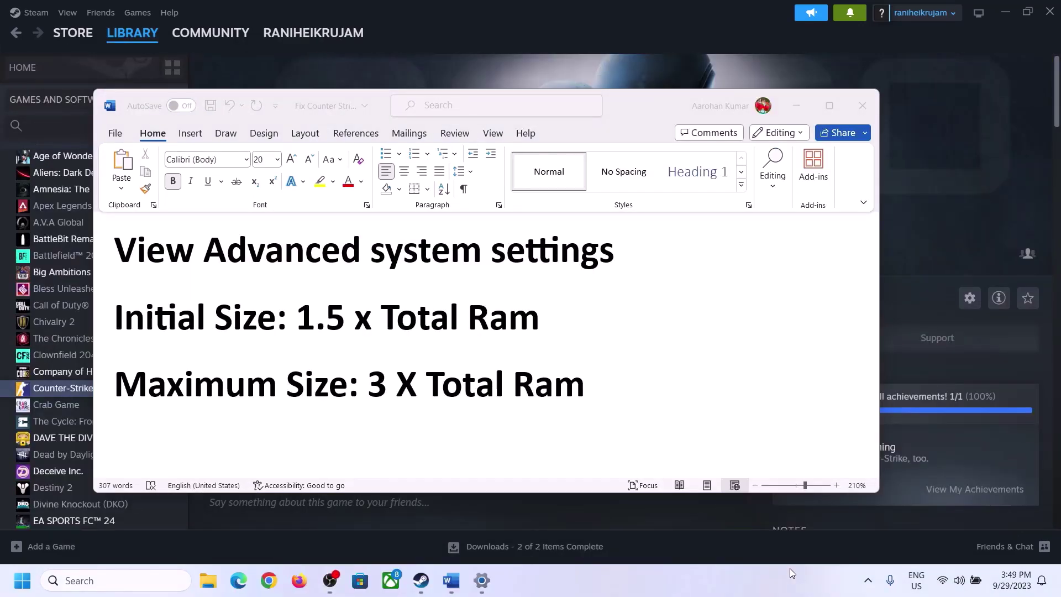
Copy the "View Advanced system settings" line above the size rules and open that control panel entry through Windows search
click(129, 255)
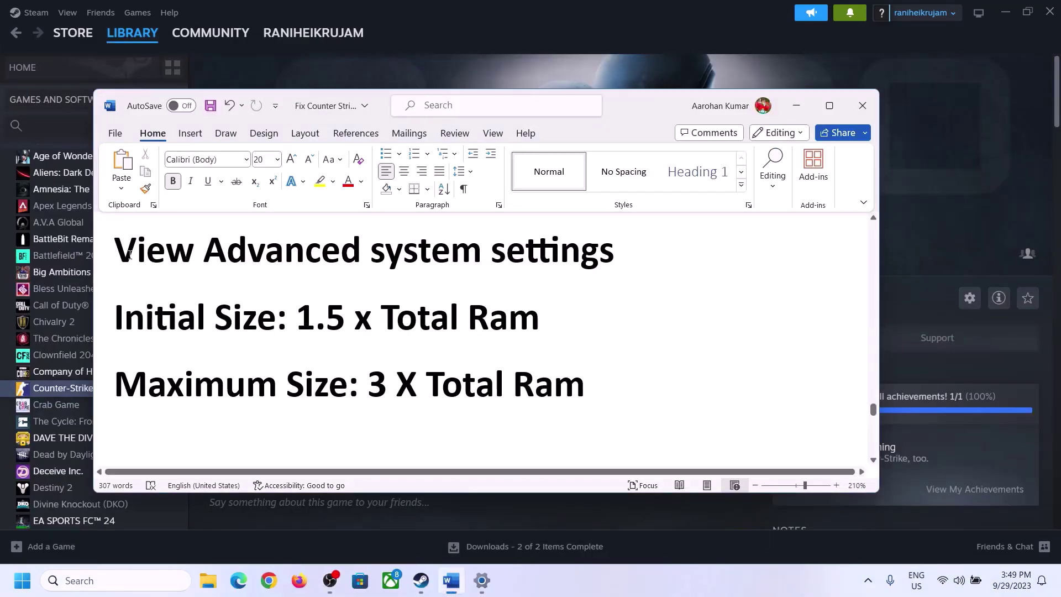
drag(126, 255, 590, 262)
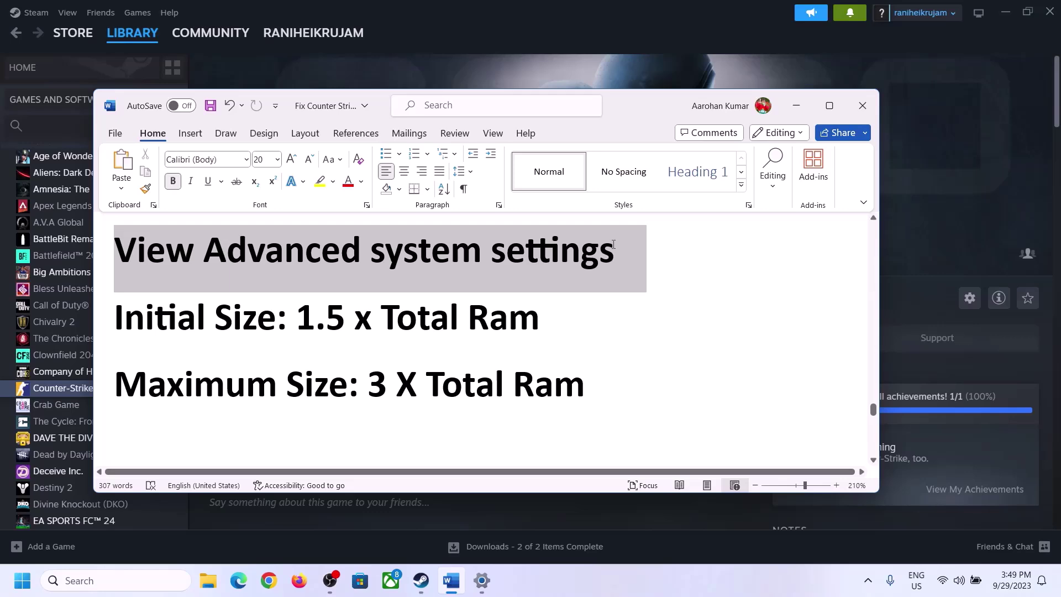
key(ctrl+c)
click(126, 580)
key(ctrl+v)
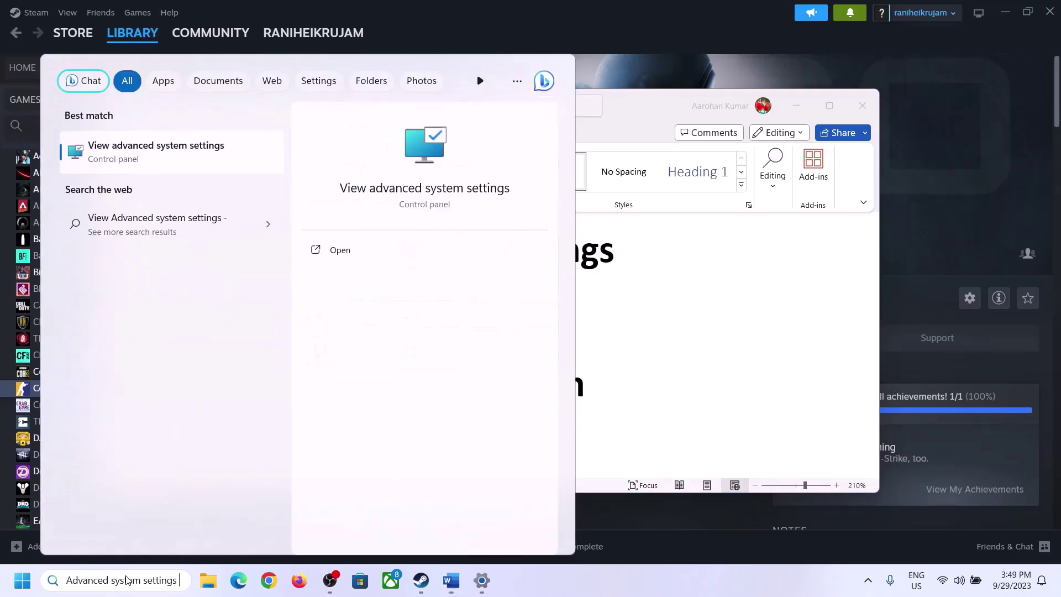
click(148, 160)
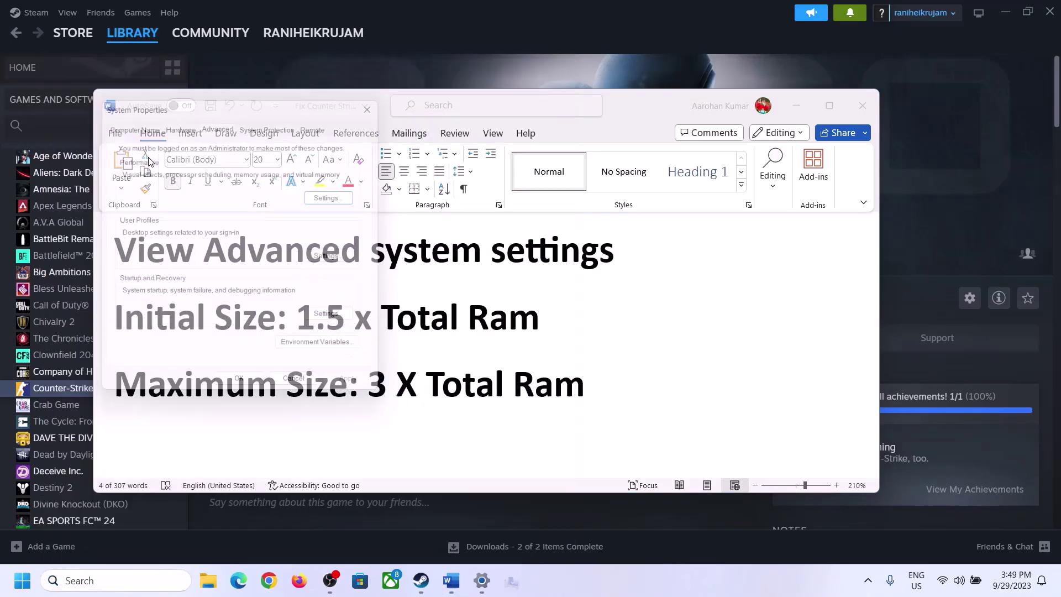
Open the Virtual Memory settings from Performance Options, turn off automatic paging file management, and choose a custom size for drive C:
drag(220, 106, 473, 188)
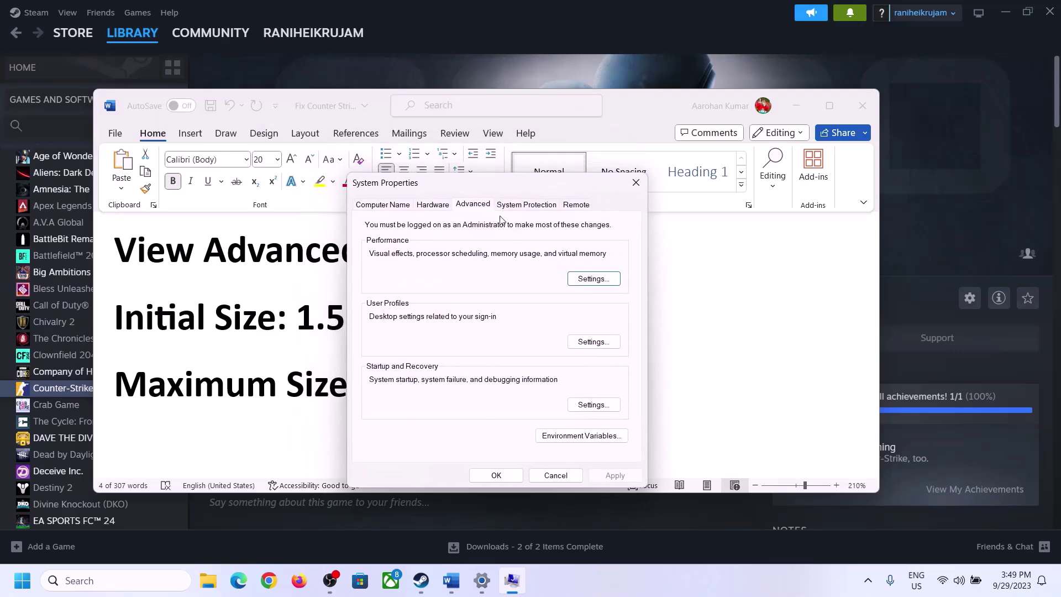
click(594, 280)
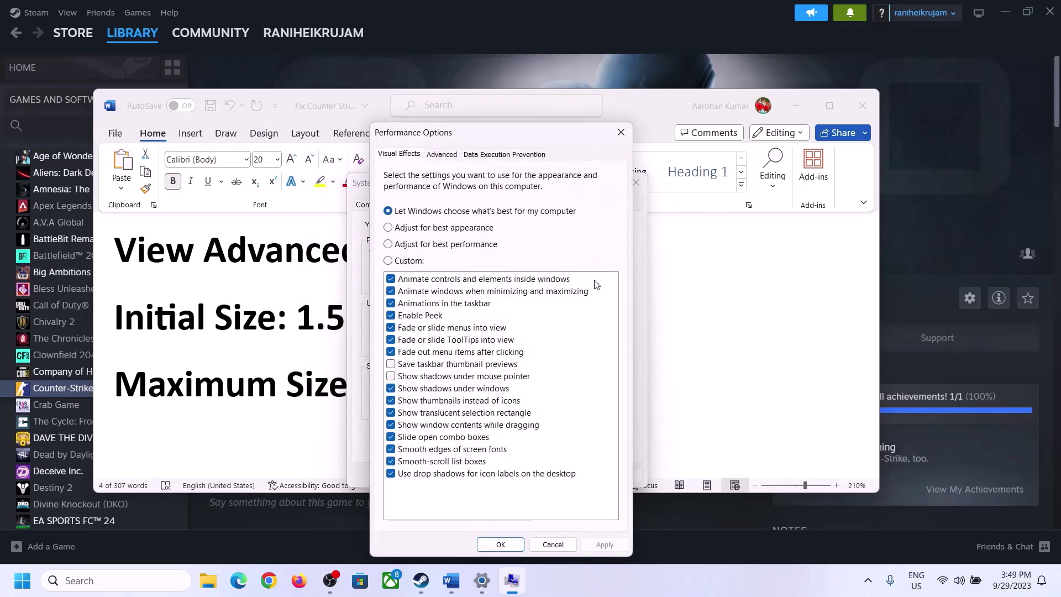
click(442, 156)
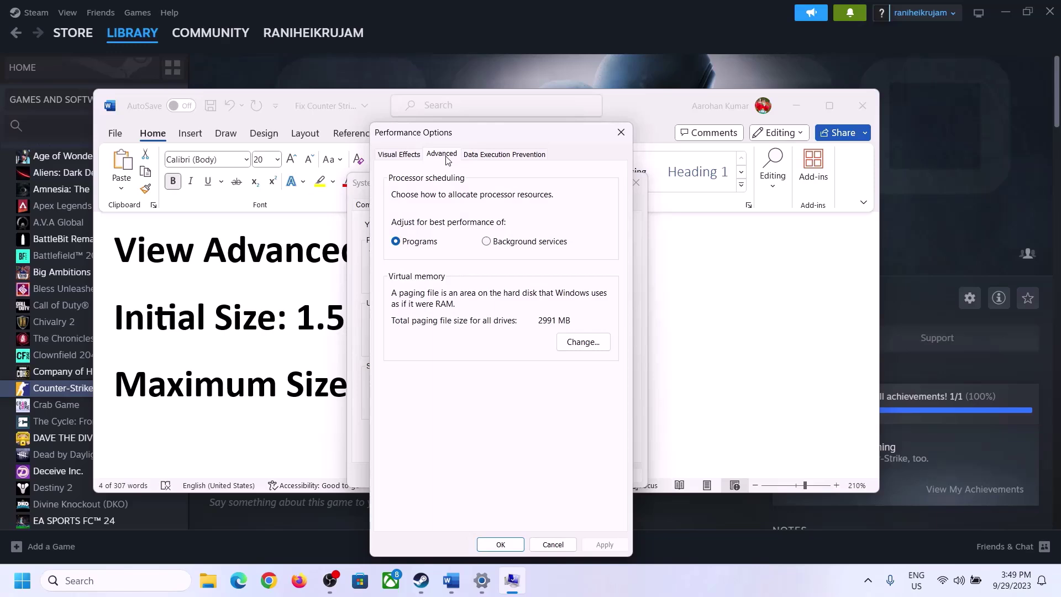
click(587, 342)
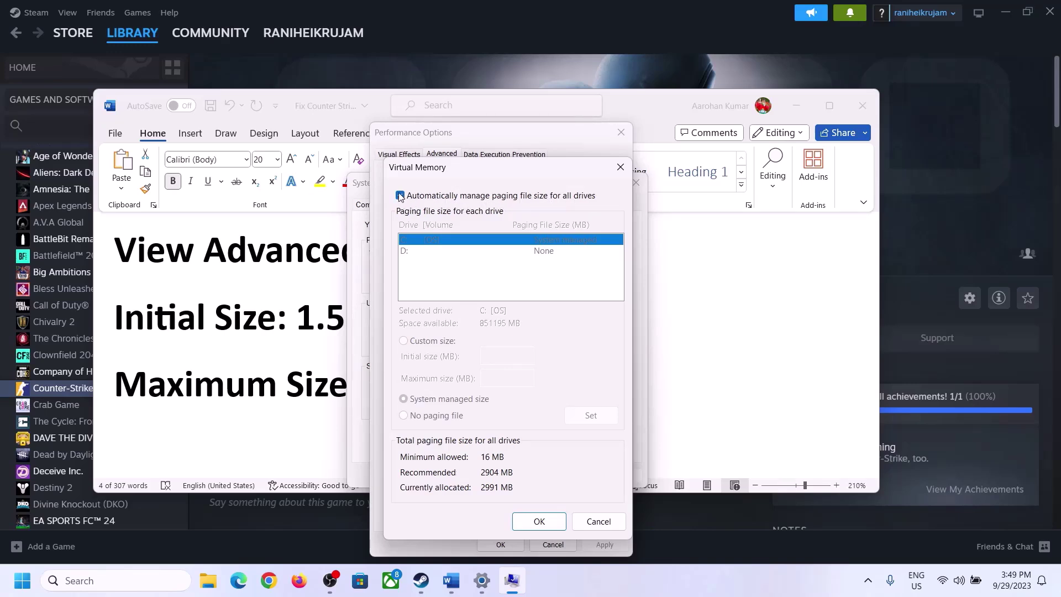
click(400, 196)
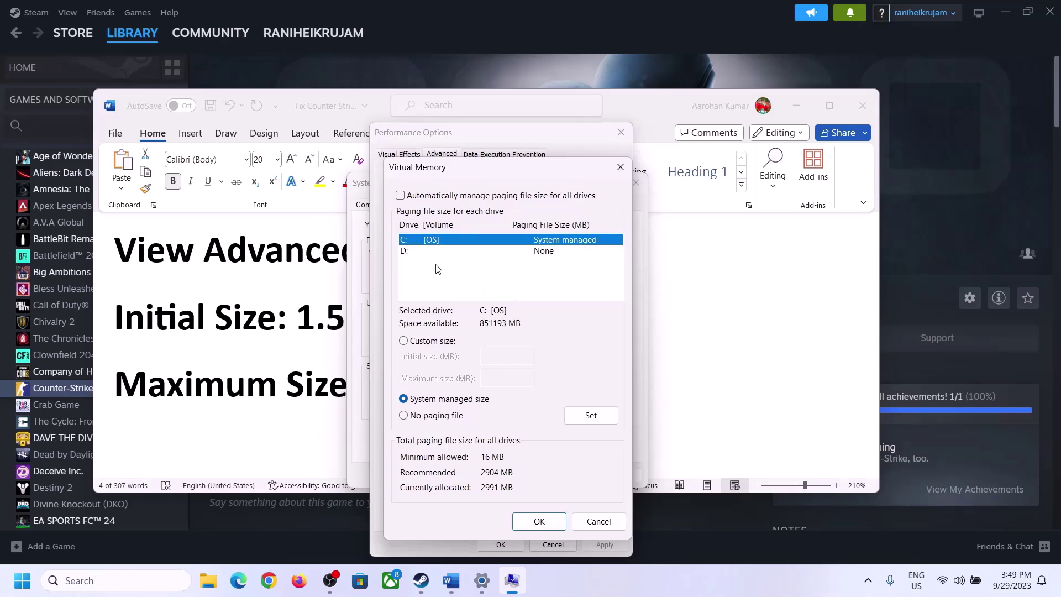
click(404, 342)
click(510, 356)
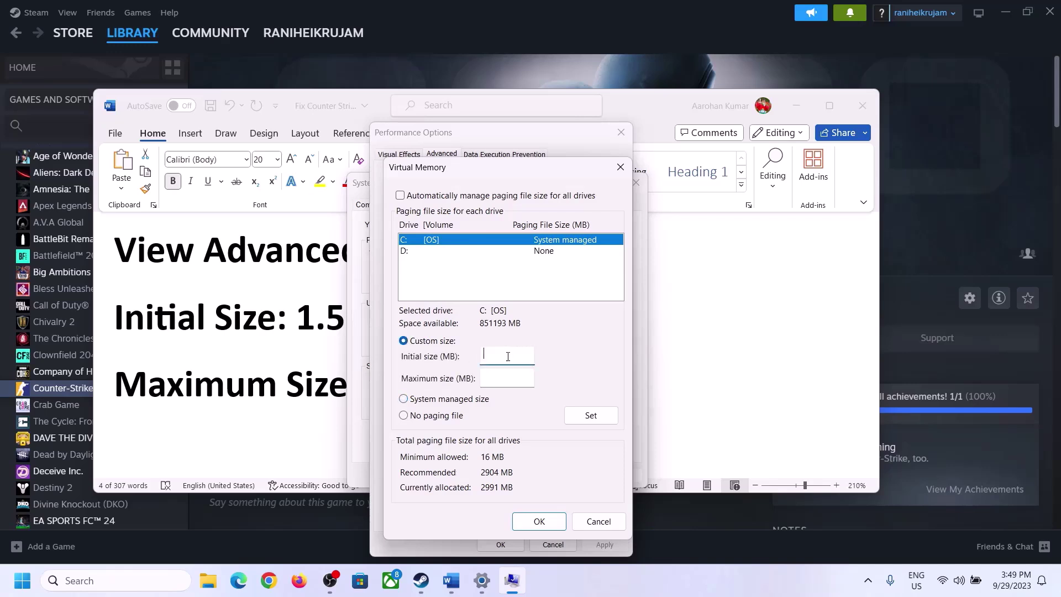
Highlight the "1.5 x Total Ram" rule in the document and look up the installed RAM on the Windows About page
click(302, 332)
drag(303, 321, 492, 331)
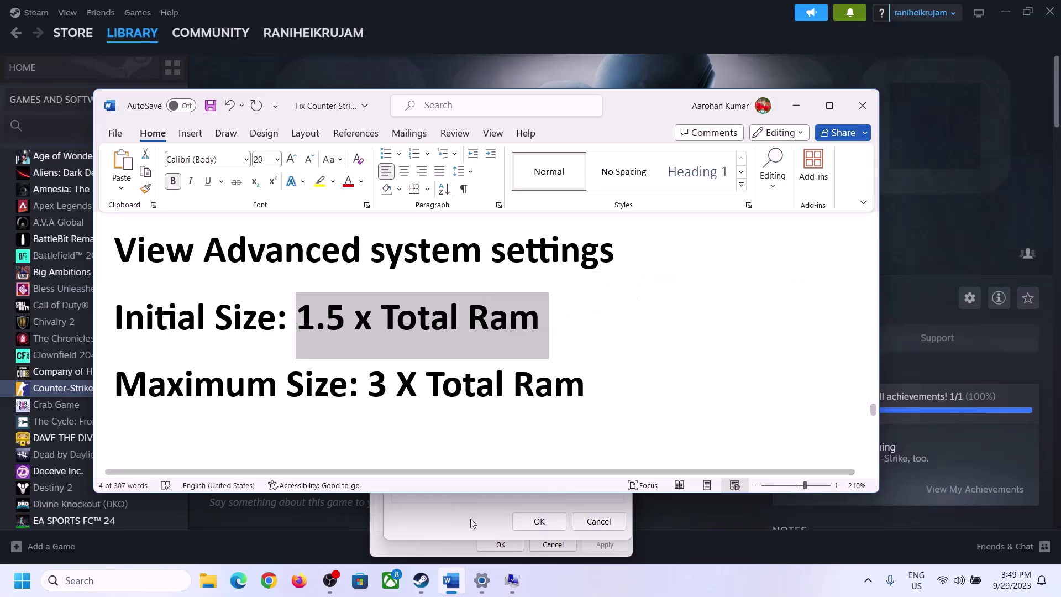
click(482, 584)
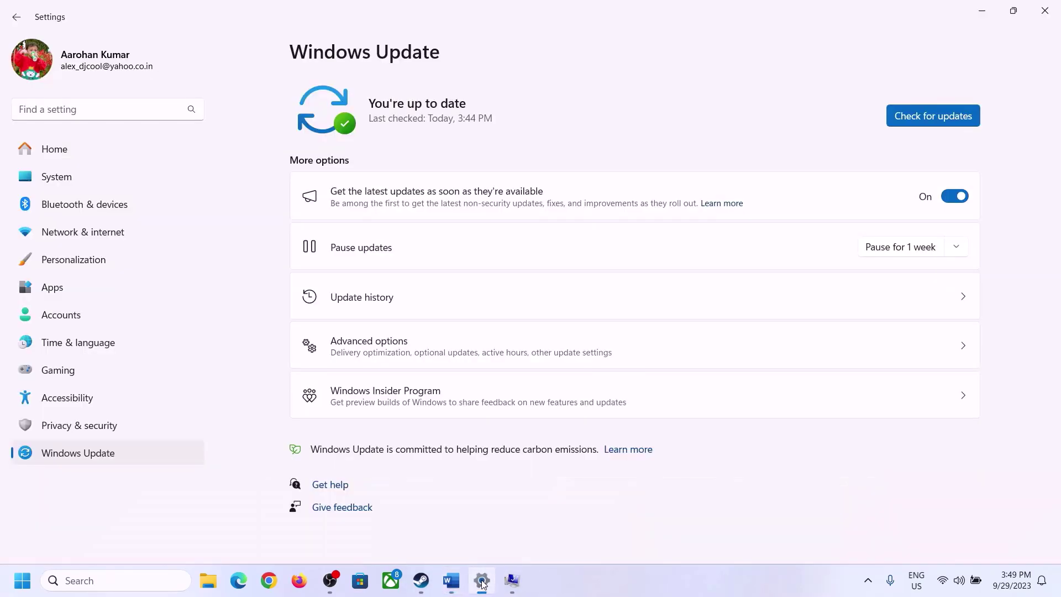
click(48, 182)
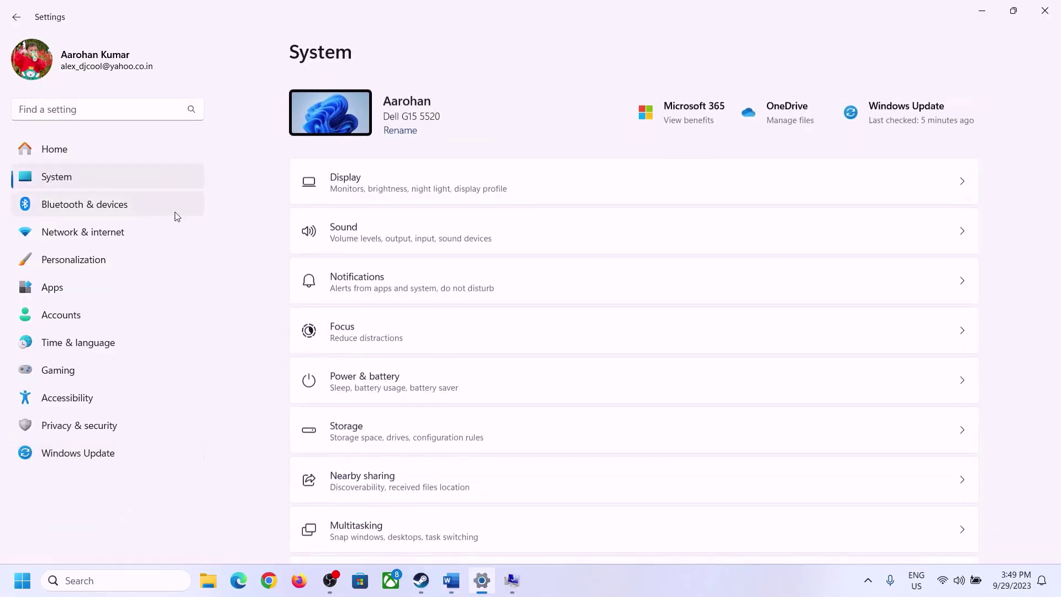
scroll(391, 396, down, 8)
click(349, 524)
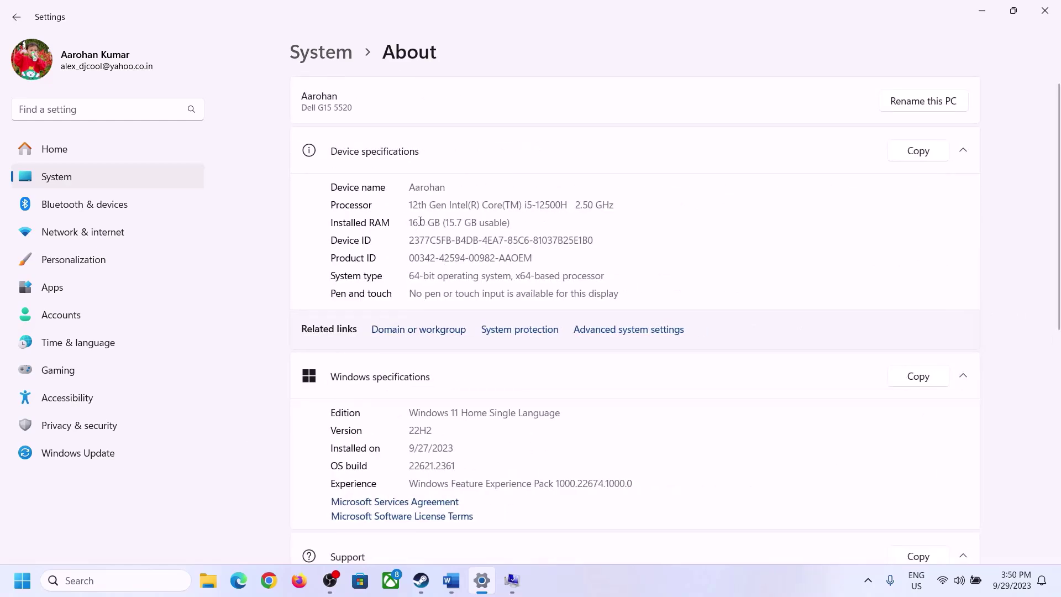
drag(421, 221, 411, 221)
click(417, 221)
drag(420, 218, 409, 221)
Launch Calculator by running calc, place it beside the Virtual Memory dialog, and bring up the document's size rules behind it
click(513, 582)
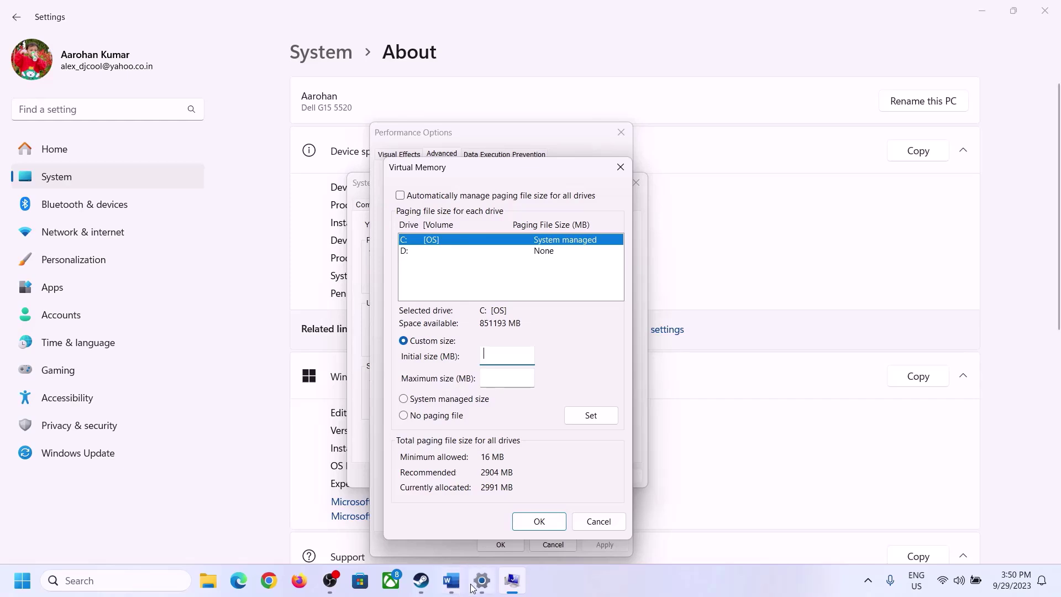
mouse_move(482, 580)
click(479, 511)
key(super+r)
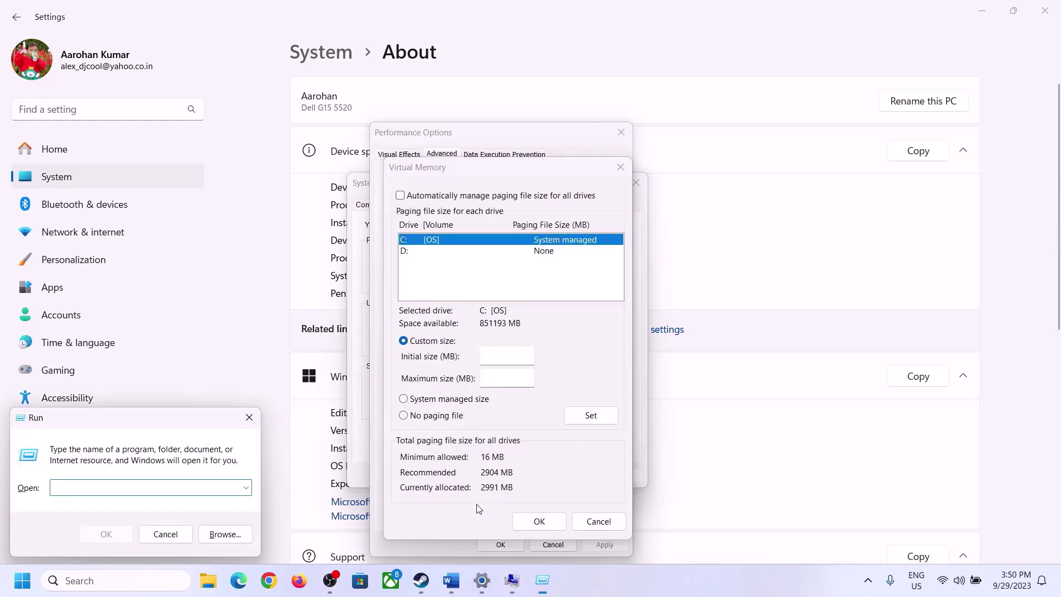
text(cal)
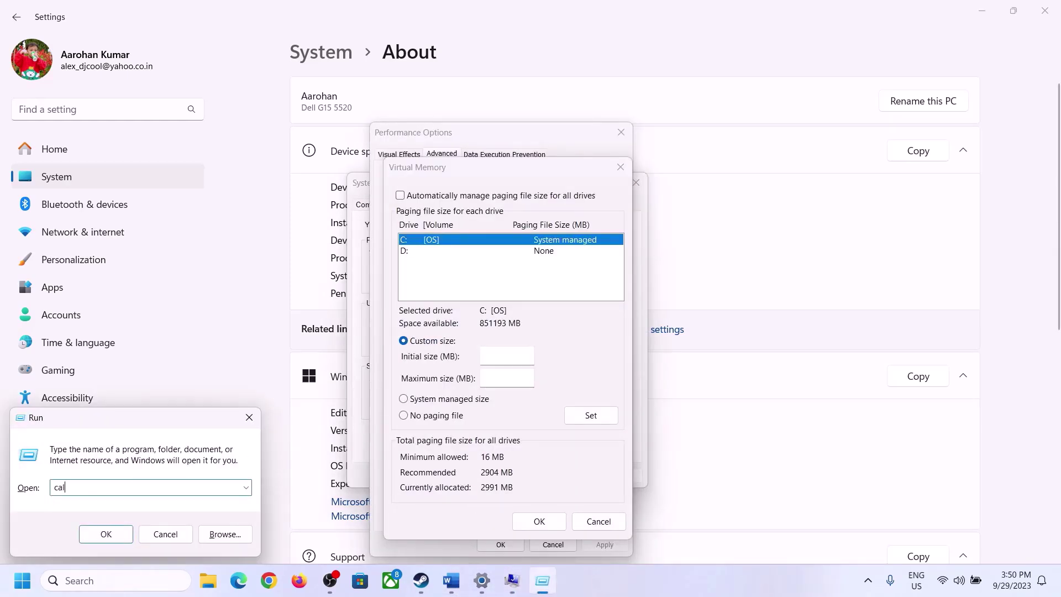
text(c)
click(105, 534)
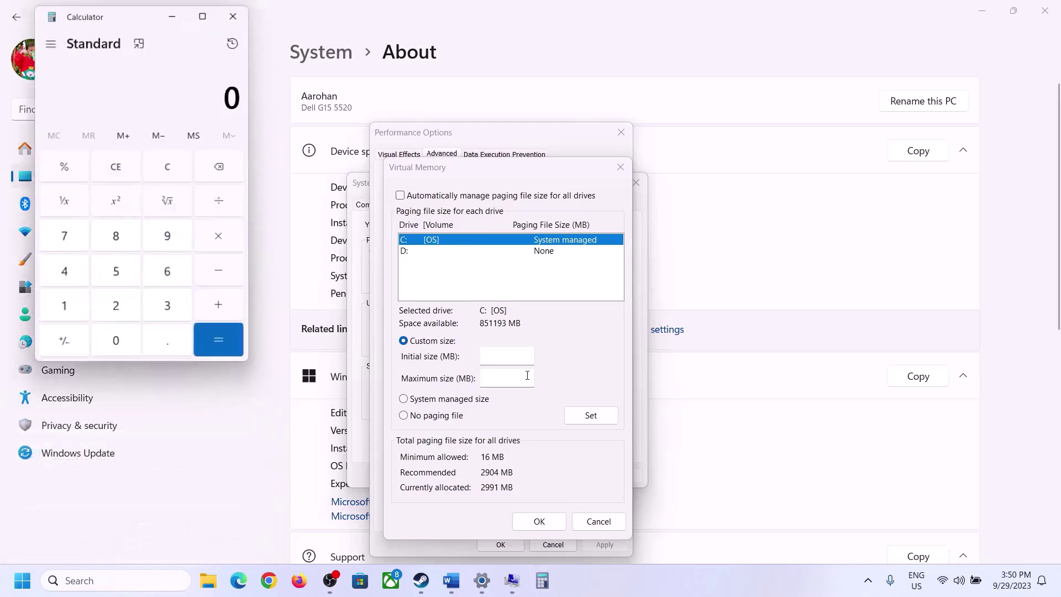
drag(132, 20, 775, 182)
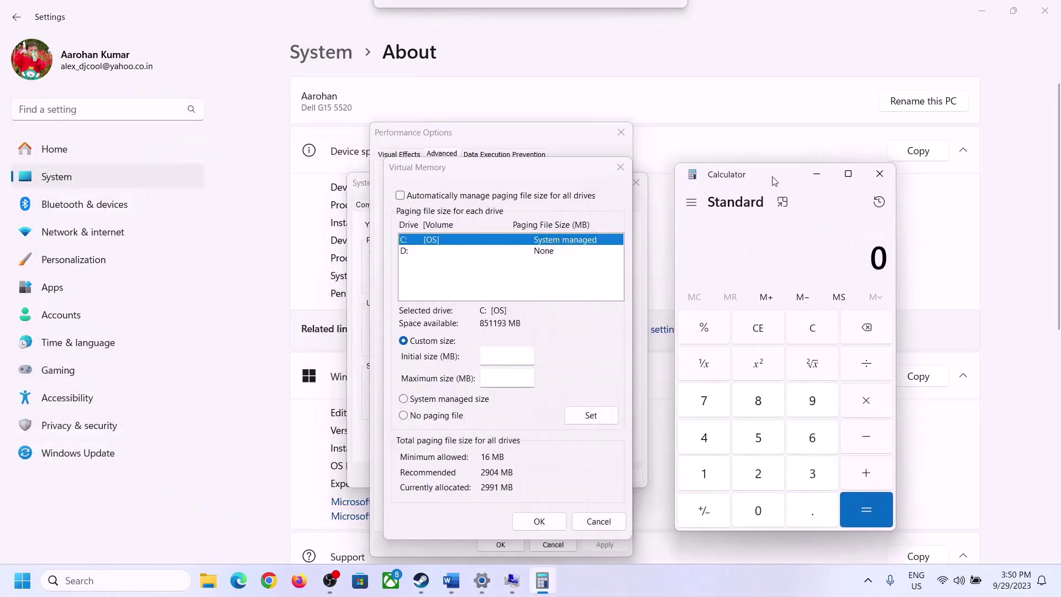
click(451, 580)
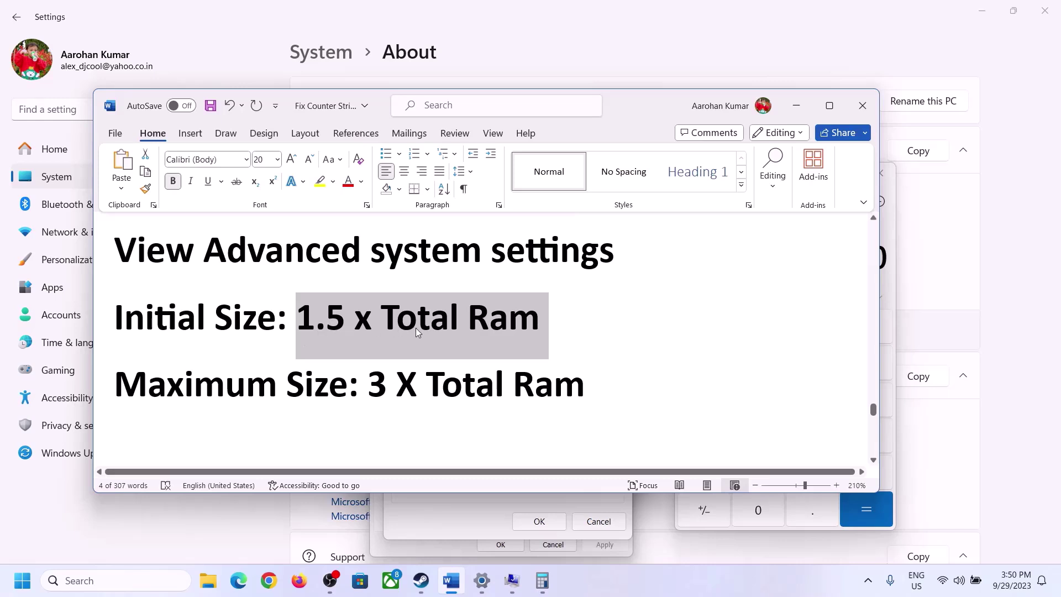
click(542, 580)
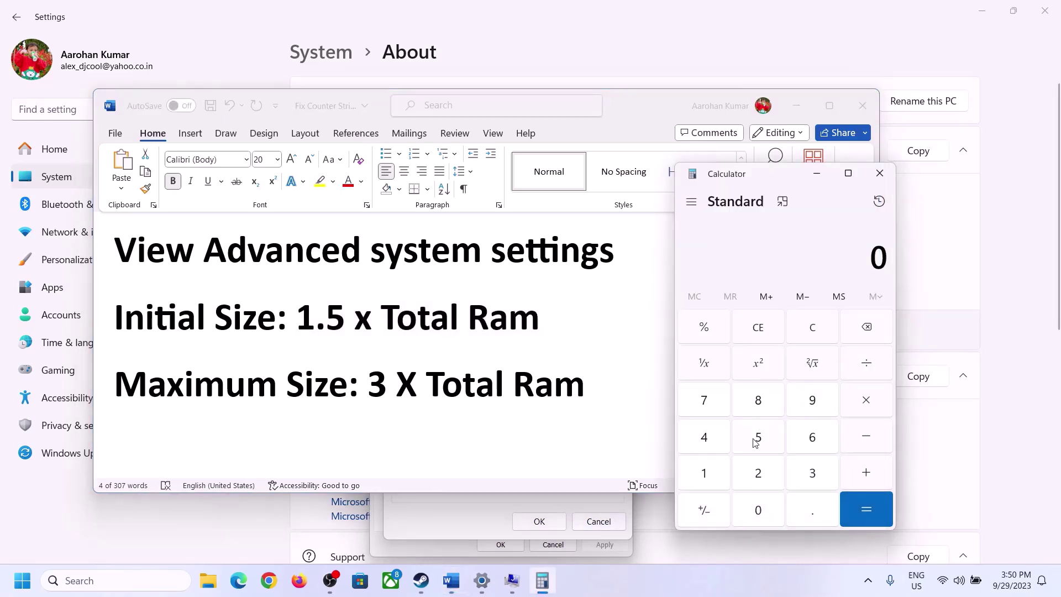
click(706, 476)
click(809, 445)
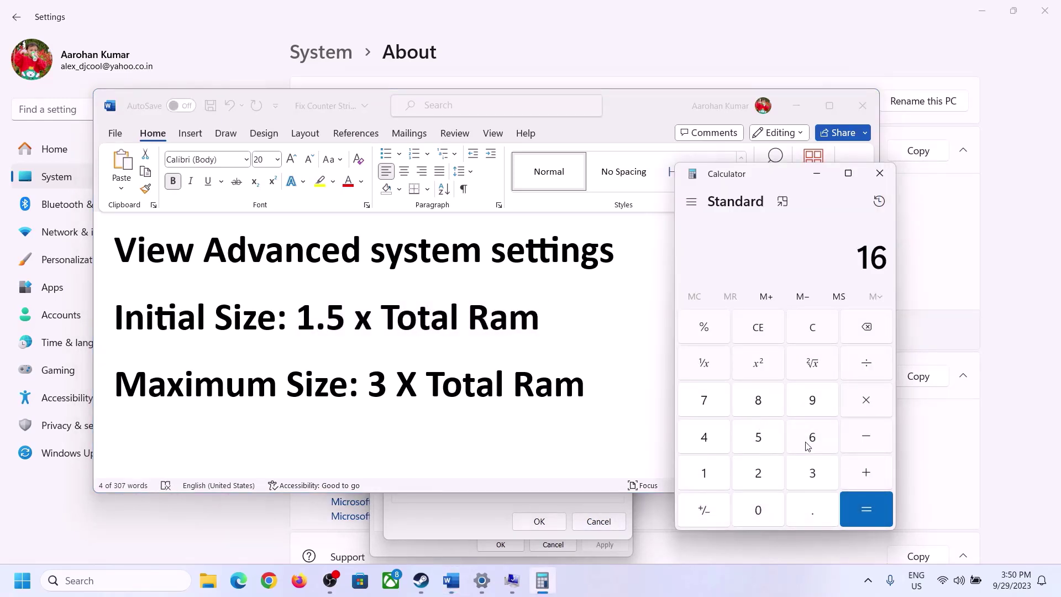
click(817, 339)
Calculate 16 × 1024 in Calculator to convert the installed RAM to megabytes
click(712, 475)
click(812, 440)
click(866, 401)
click(703, 480)
click(759, 505)
click(760, 477)
click(713, 446)
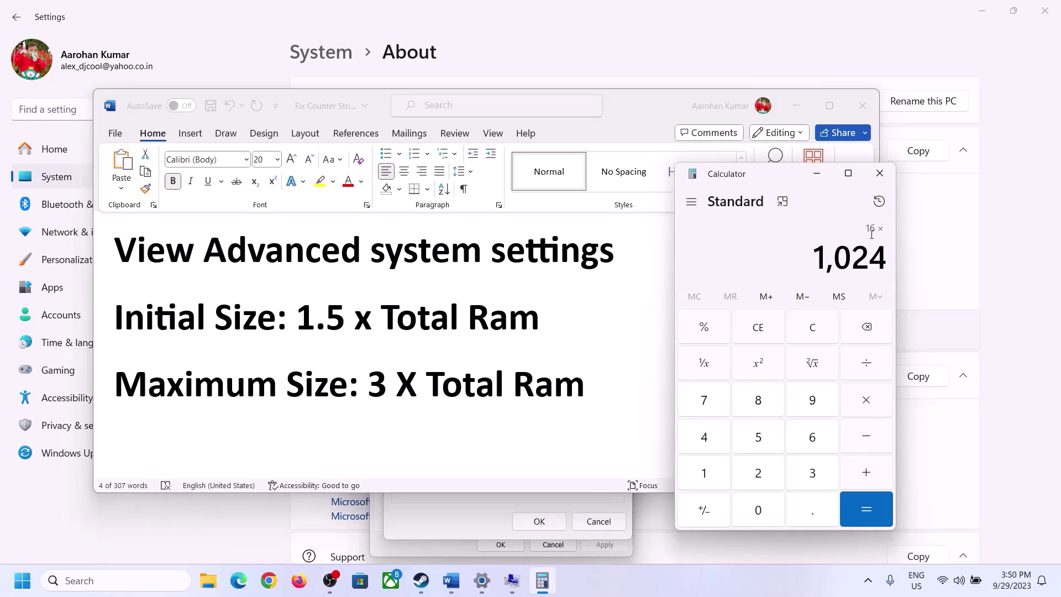
click(866, 510)
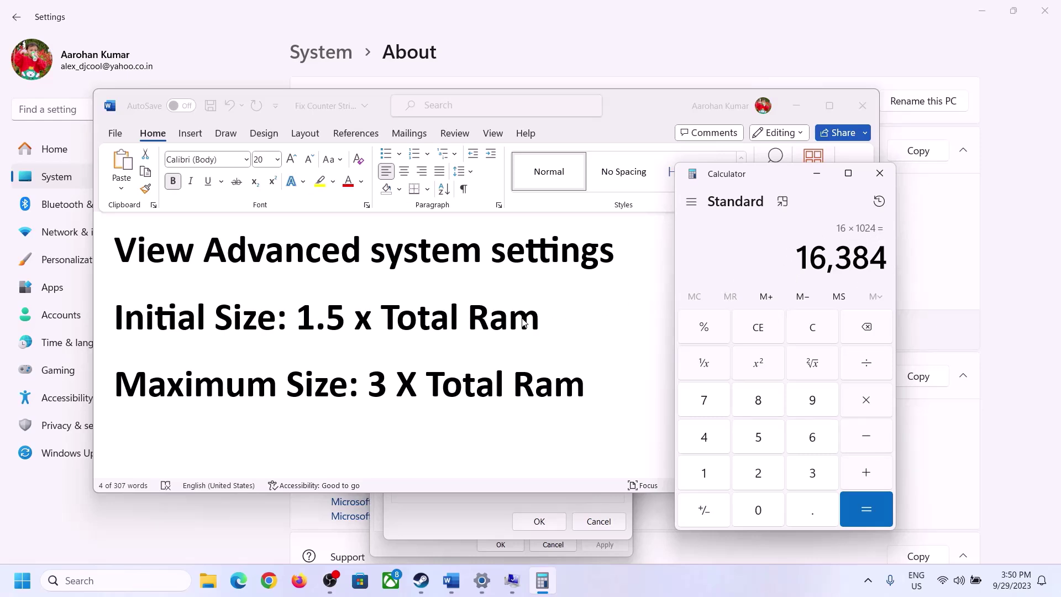
Multiply the RAM in megabytes by 1.5 and set the paging file's initial size to 24576 MB
click(867, 402)
click(717, 476)
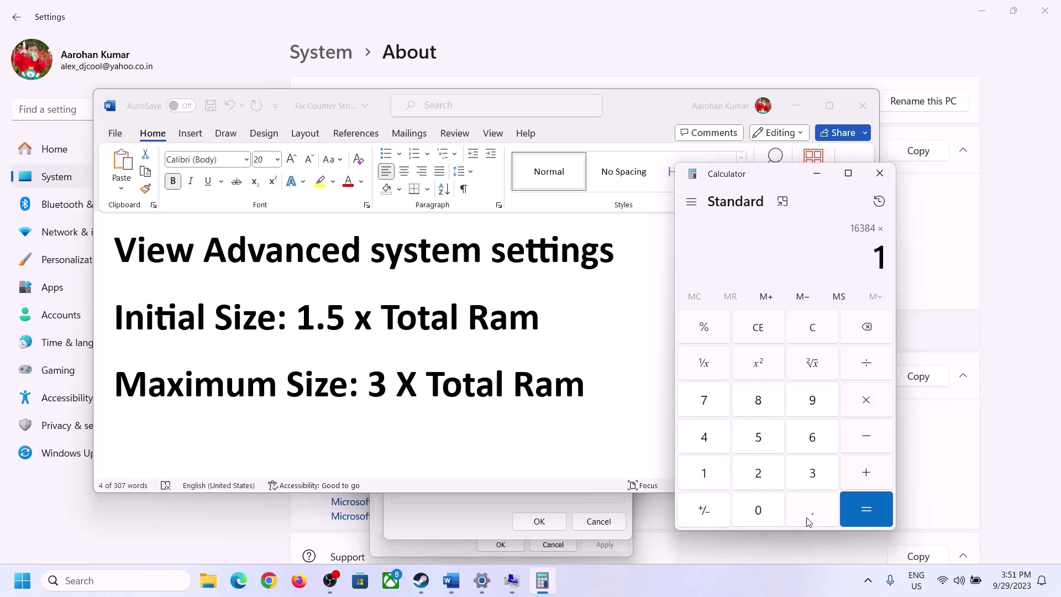
click(807, 514)
click(763, 442)
click(866, 504)
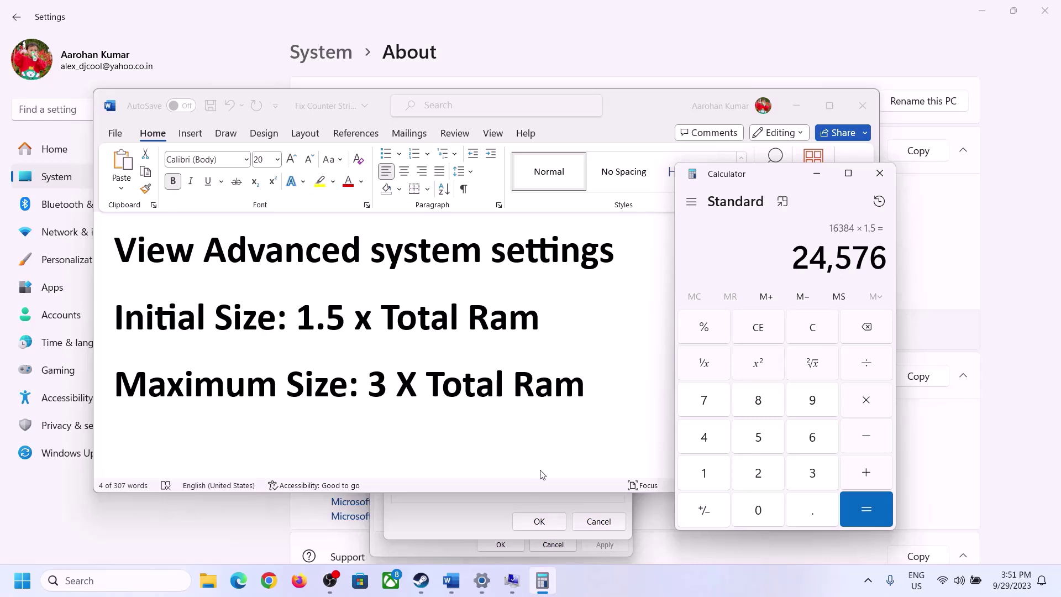
click(472, 518)
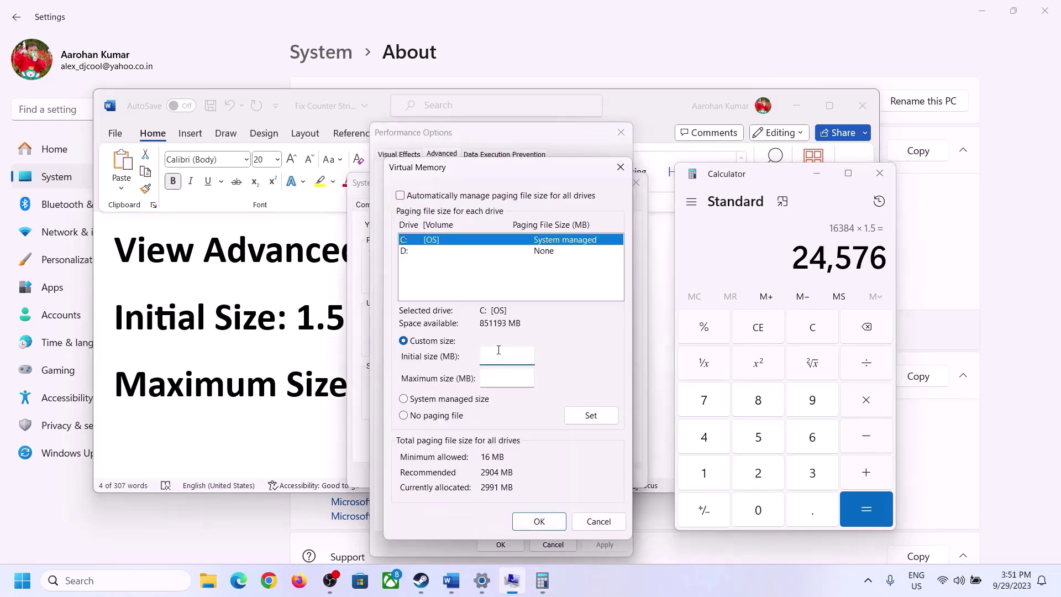
text(24576)
Clear the previous calculation and recheck the installed RAM on the Windows About page for the maximum size
click(531, 378)
key(alt+Tab)
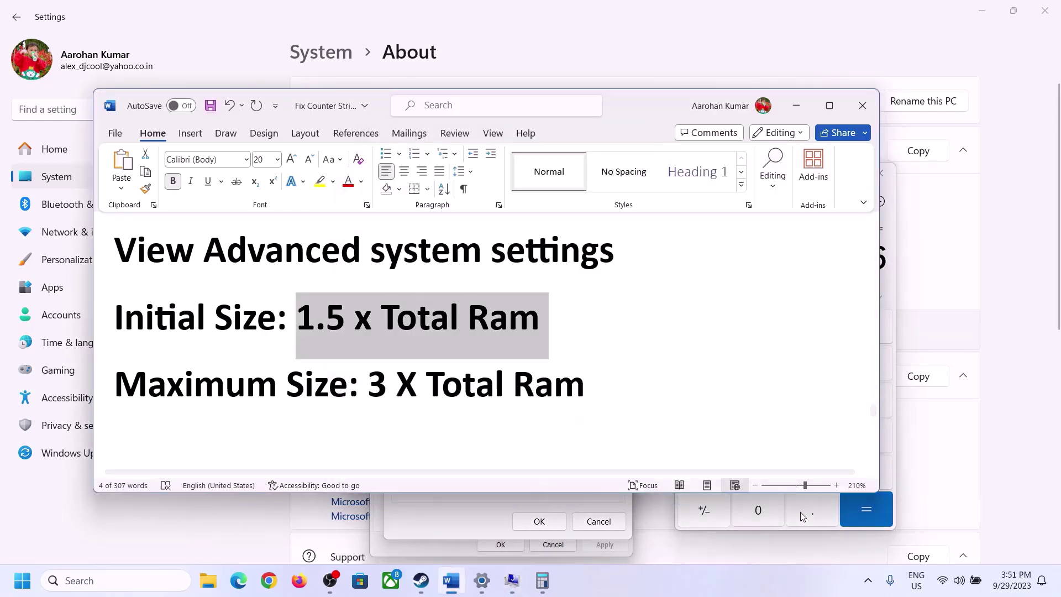
click(891, 286)
click(823, 327)
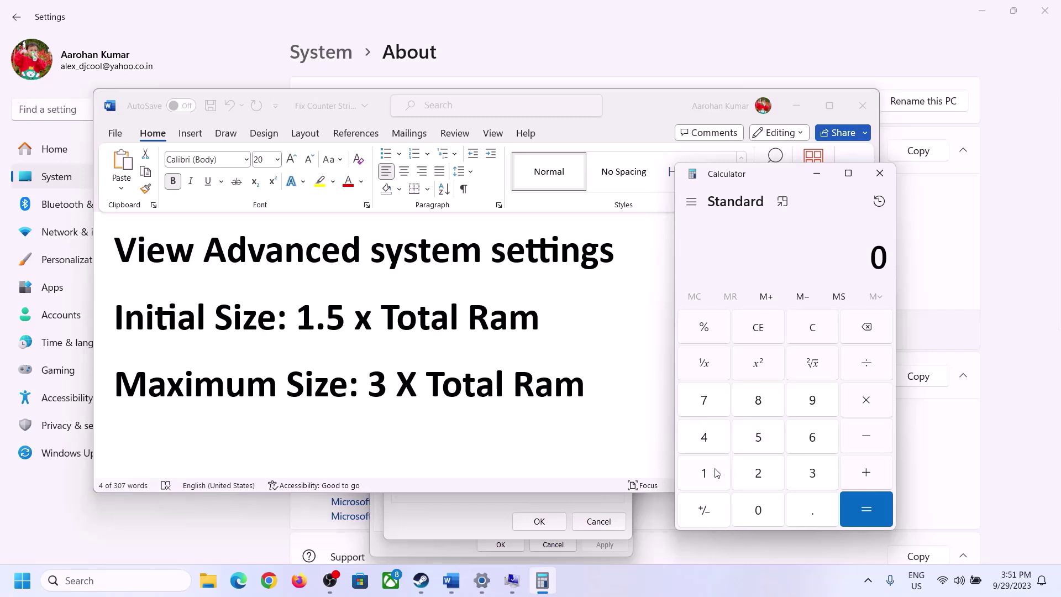
click(482, 580)
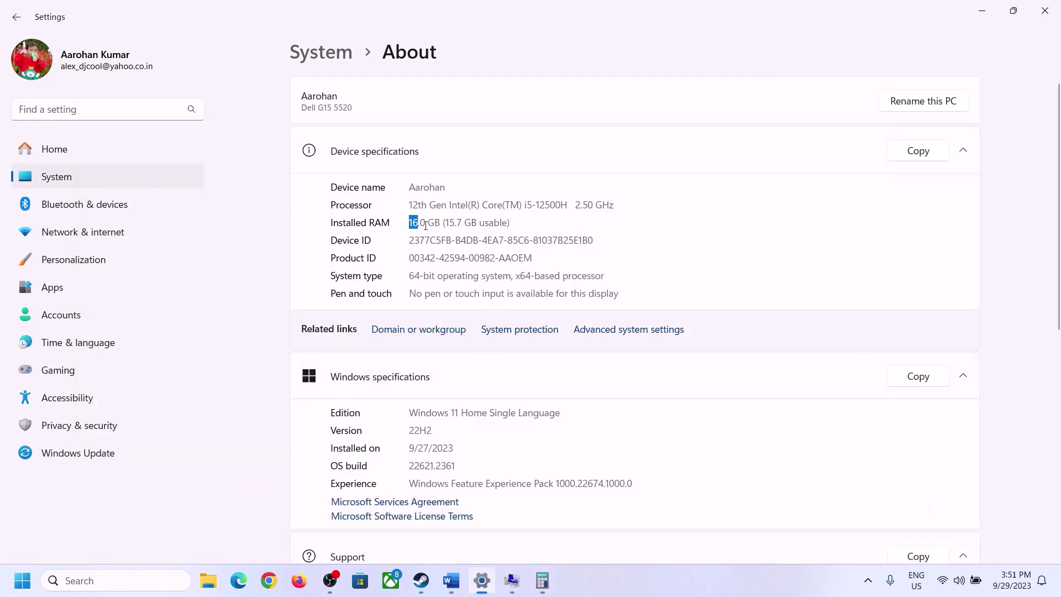
click(544, 582)
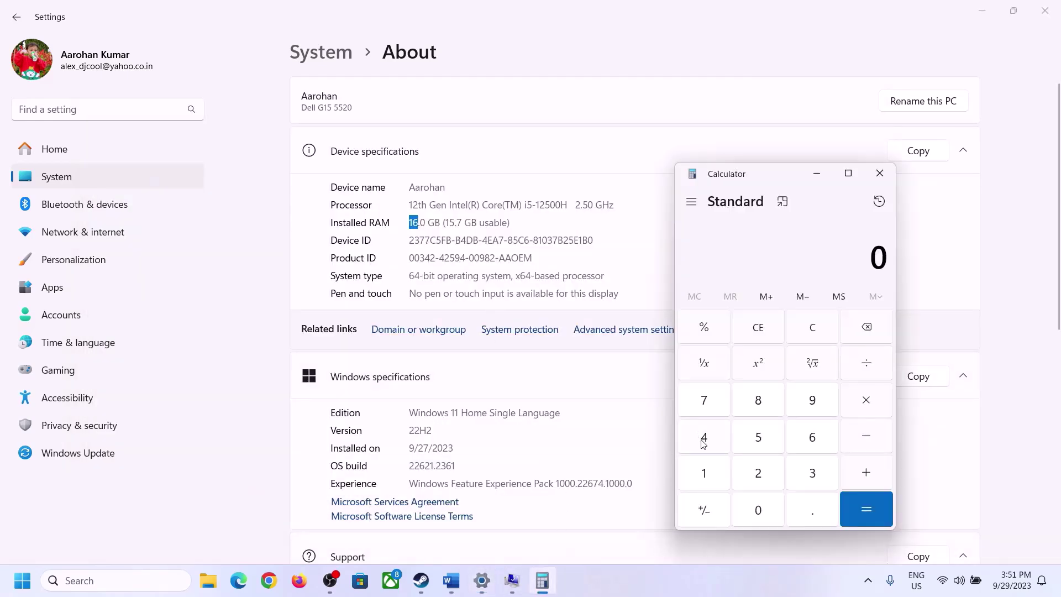
Calculate 16 × 1024 again as the base for the maximum paging file size
click(717, 469)
click(811, 437)
click(865, 400)
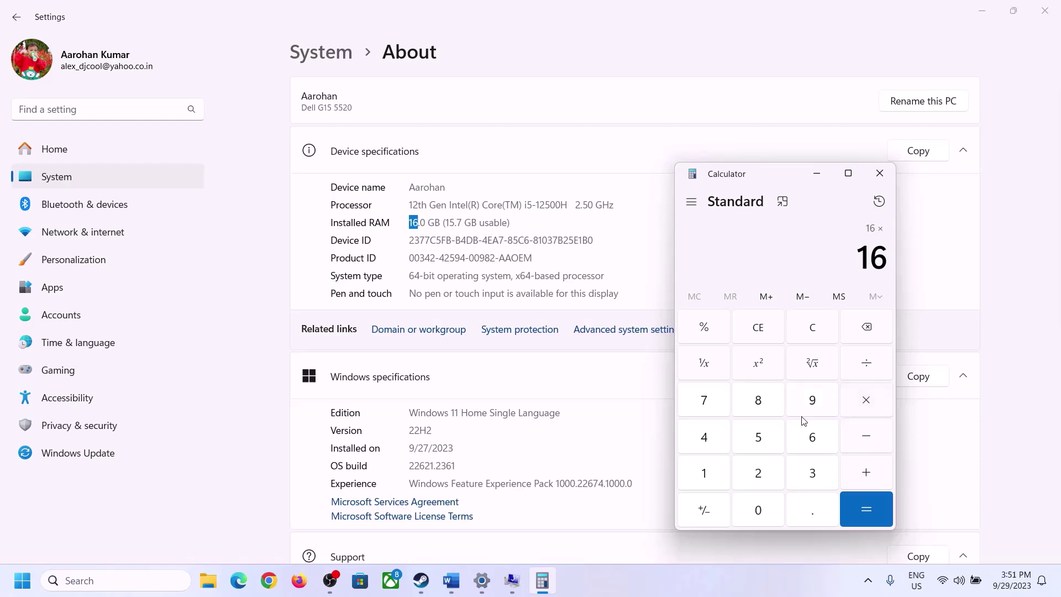
click(712, 469)
click(754, 504)
click(758, 471)
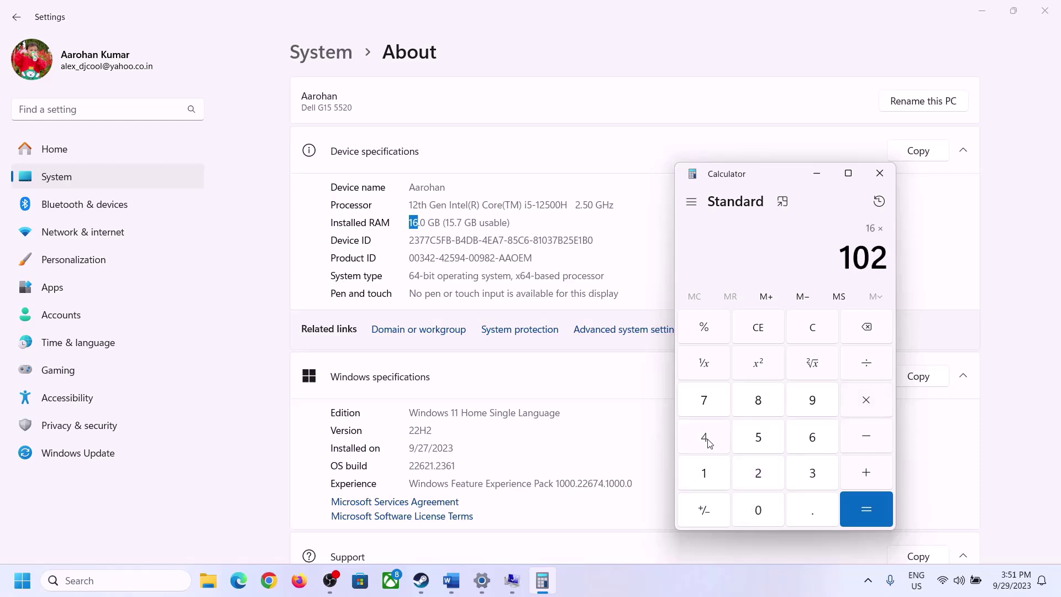
click(706, 440)
click(854, 518)
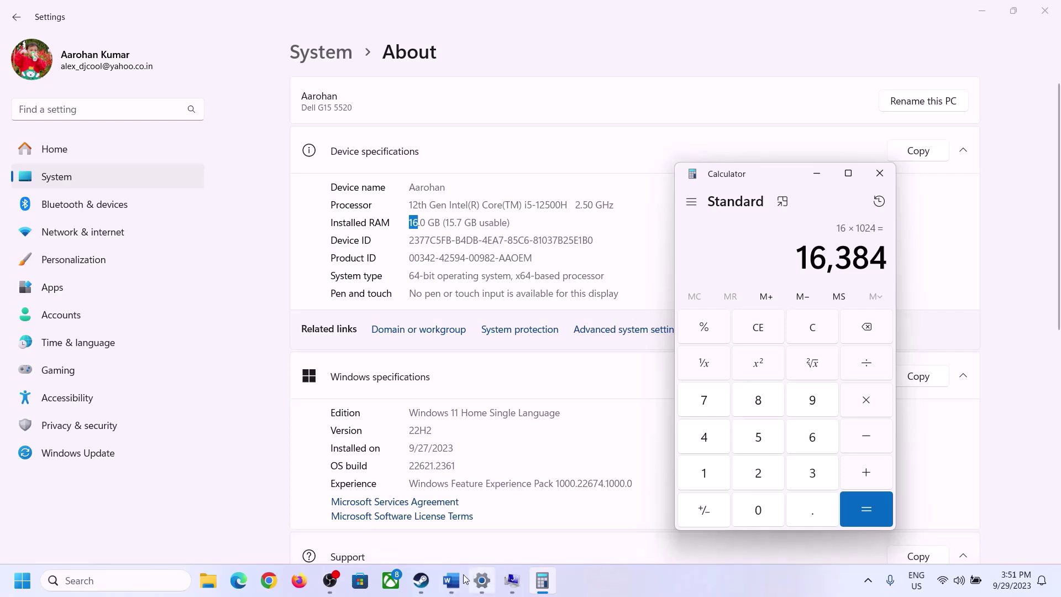
Recheck the maximum size rule, multiply the RAM in megabytes by 3, and set the paging file's maximum size to 49152 MB
click(444, 588)
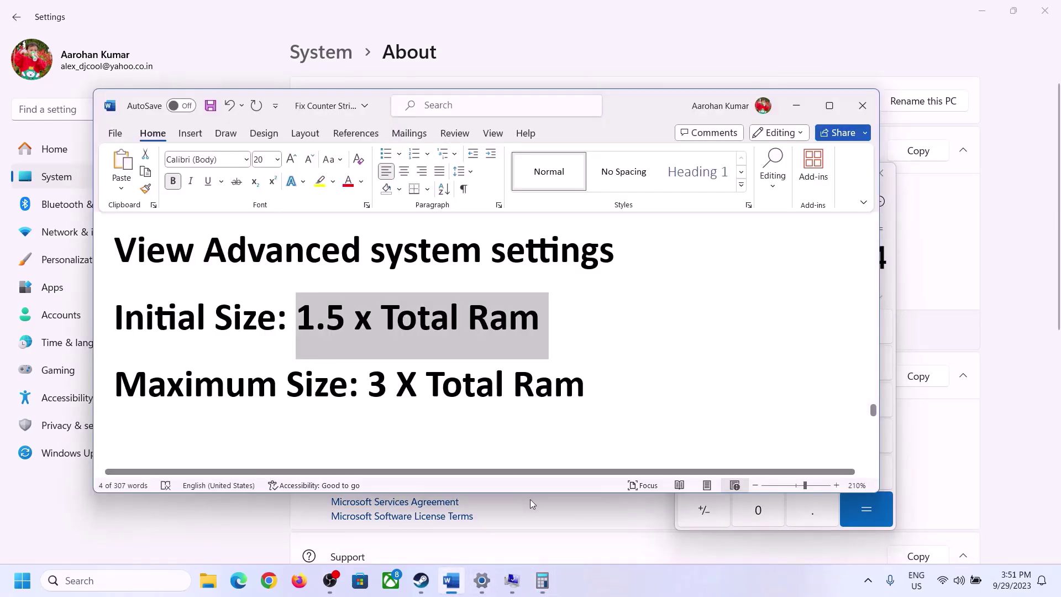
click(542, 581)
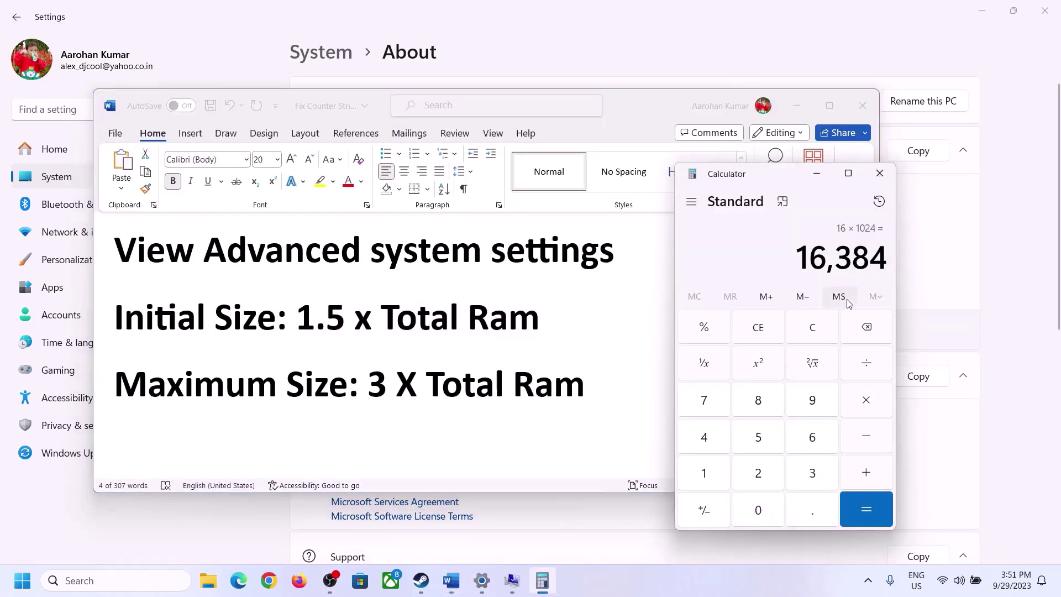
click(866, 409)
click(798, 476)
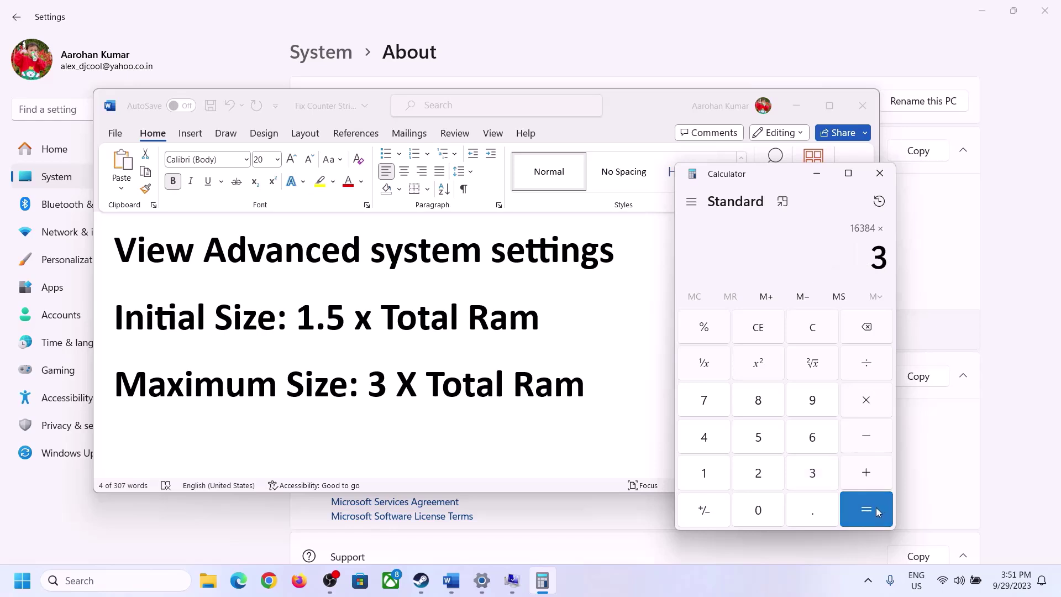
click(874, 506)
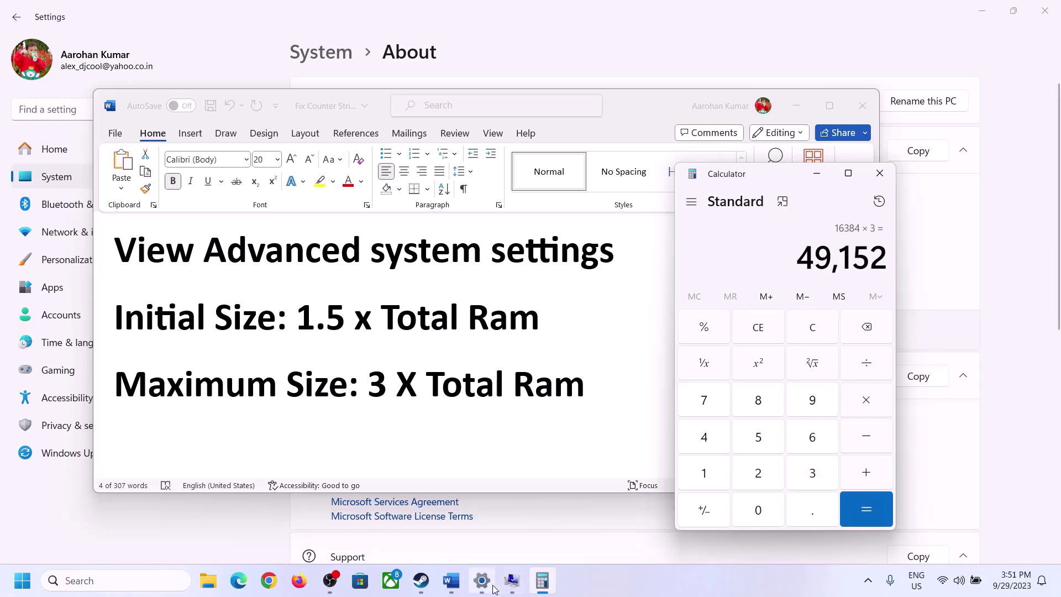
click(512, 580)
click(502, 379)
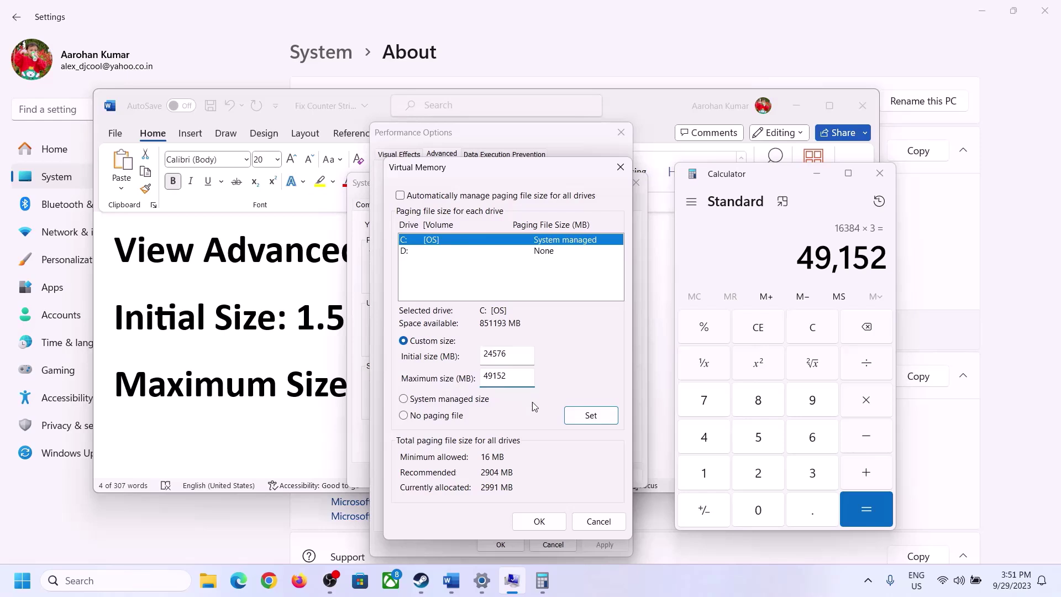
Apply the custom paging file size to drive C:, confirm the open system dialogs, and dismiss the restart request without restarting
click(590, 417)
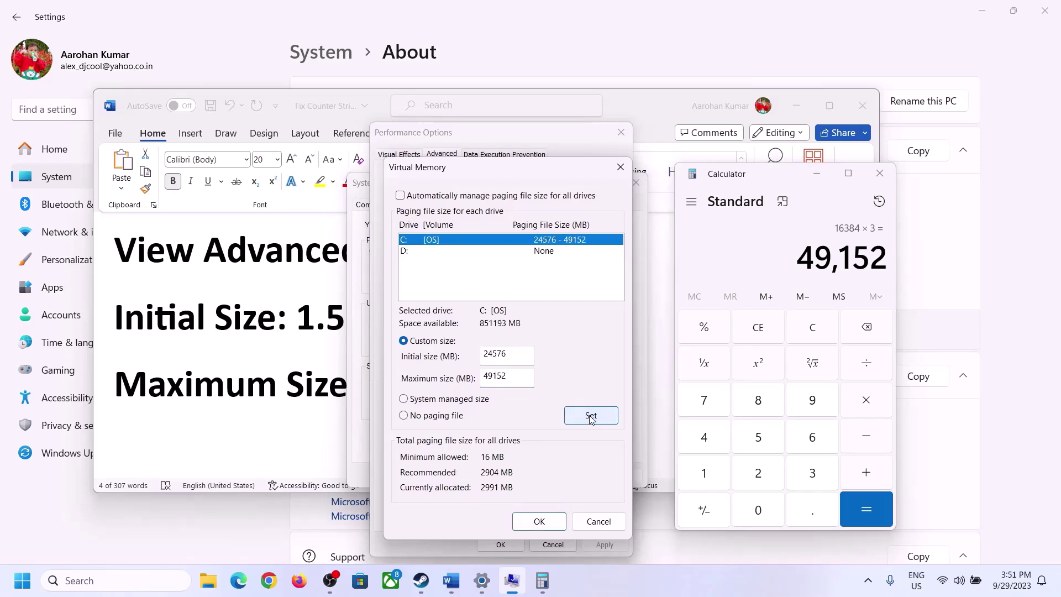
click(541, 522)
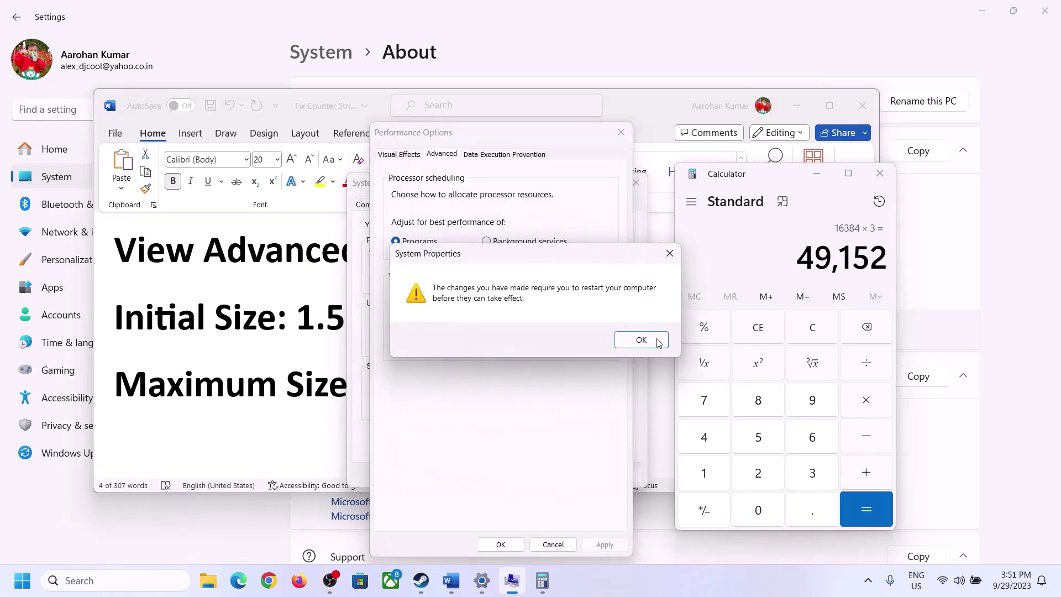
click(641, 340)
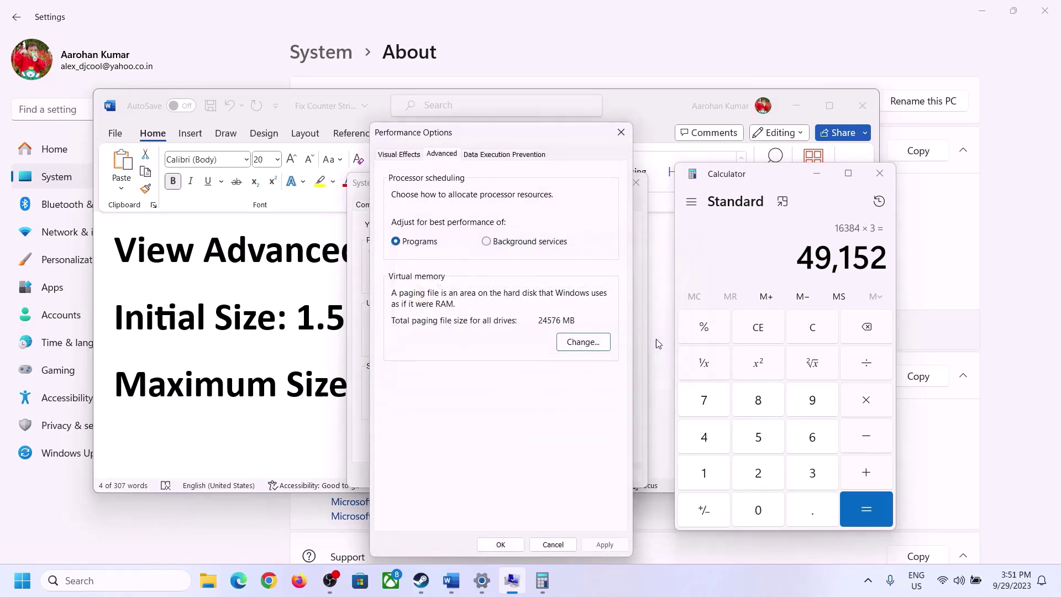
click(502, 545)
click(504, 474)
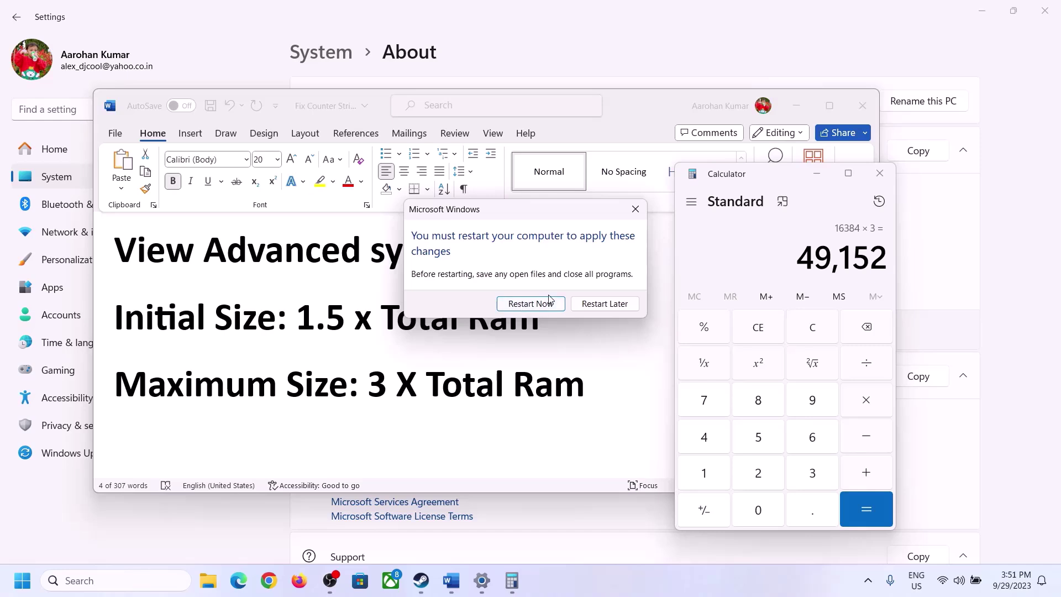
click(636, 209)
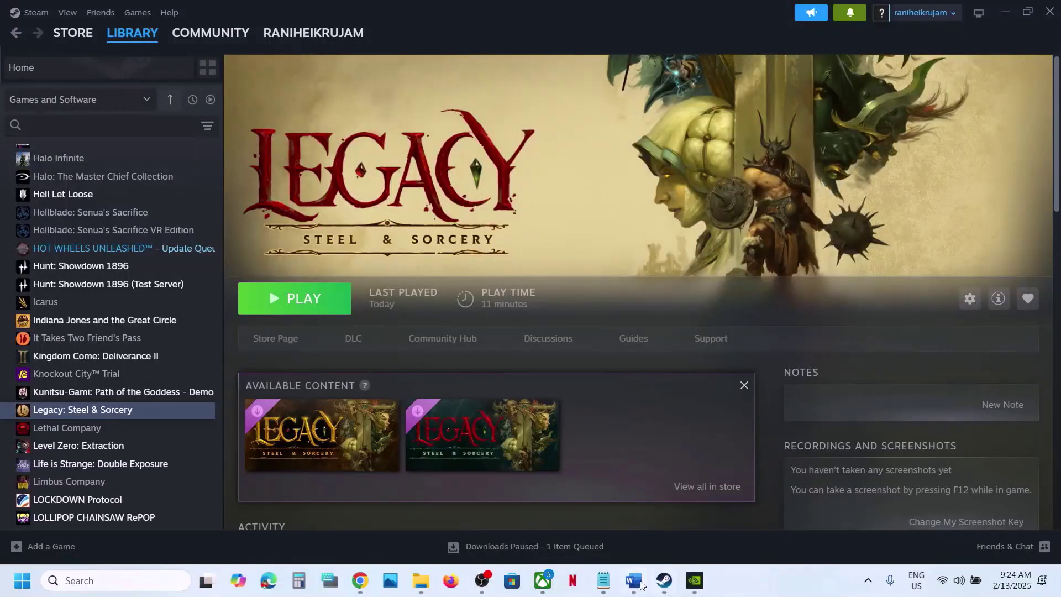
Review the Update BIOS step in the Word notes and check the laptop's battery charge
click(634, 581)
scroll(478, 345, down, 5)
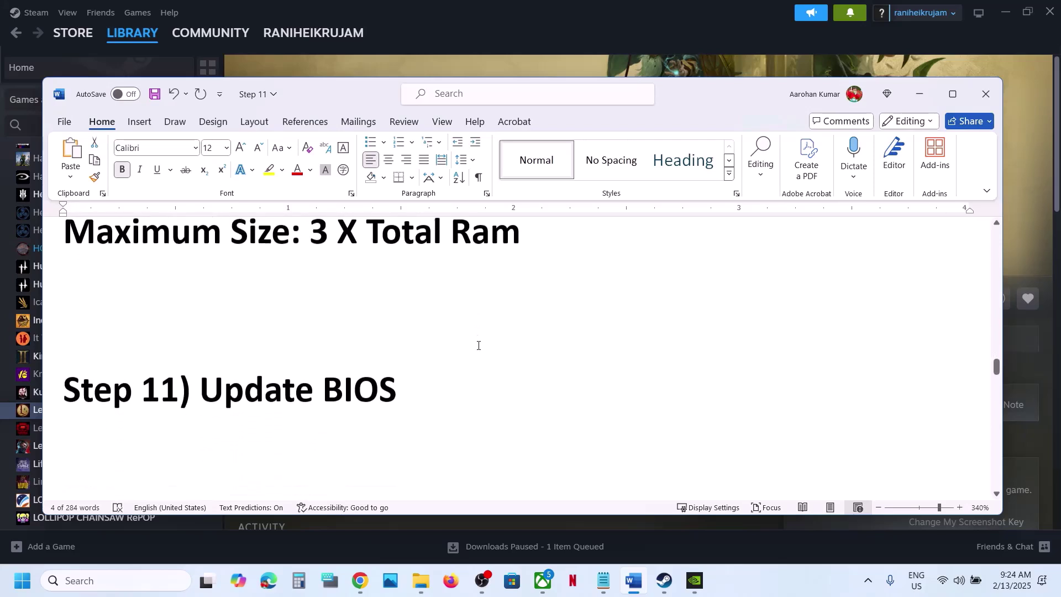
drag(200, 388, 399, 388)
click(400, 388)
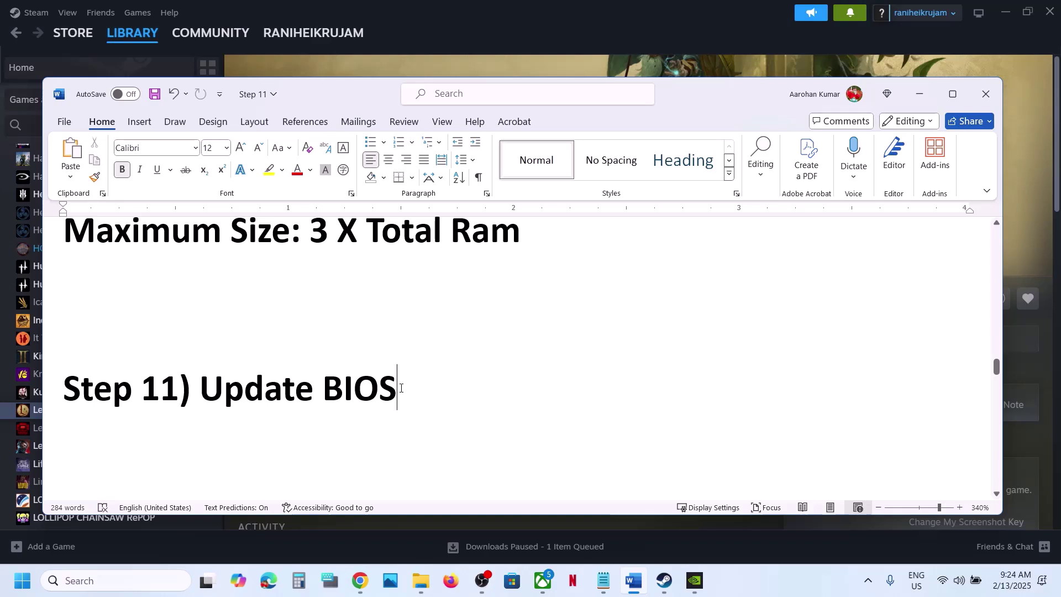
click(960, 581)
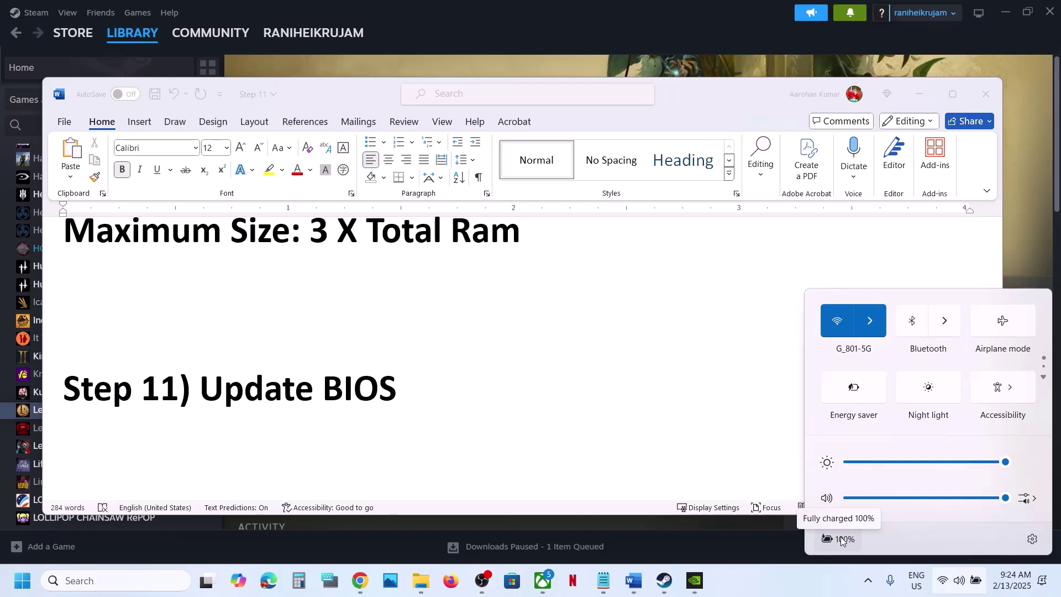
click(377, 391)
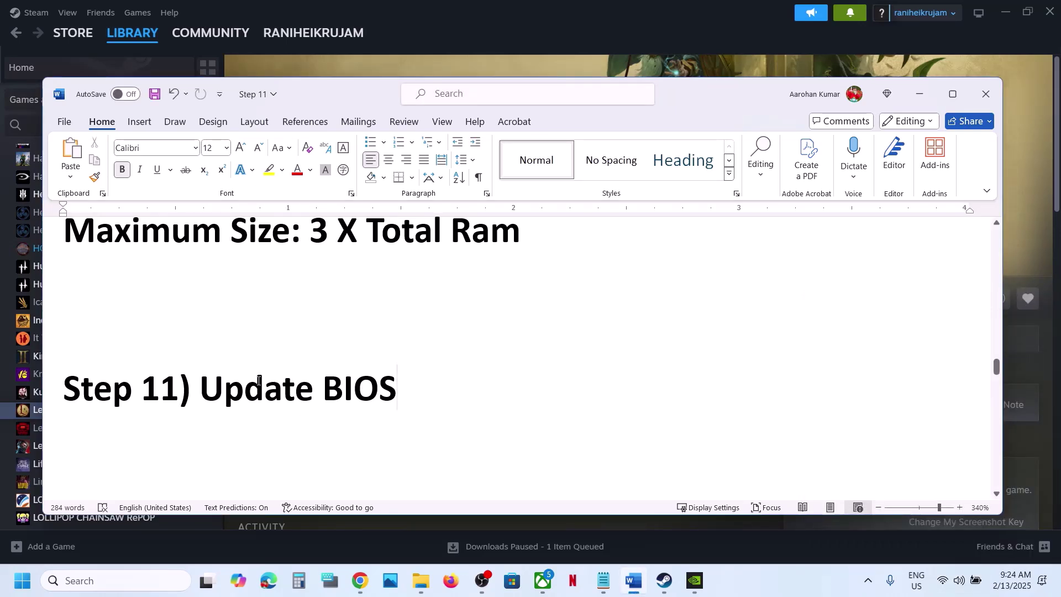
drag(214, 387, 450, 398)
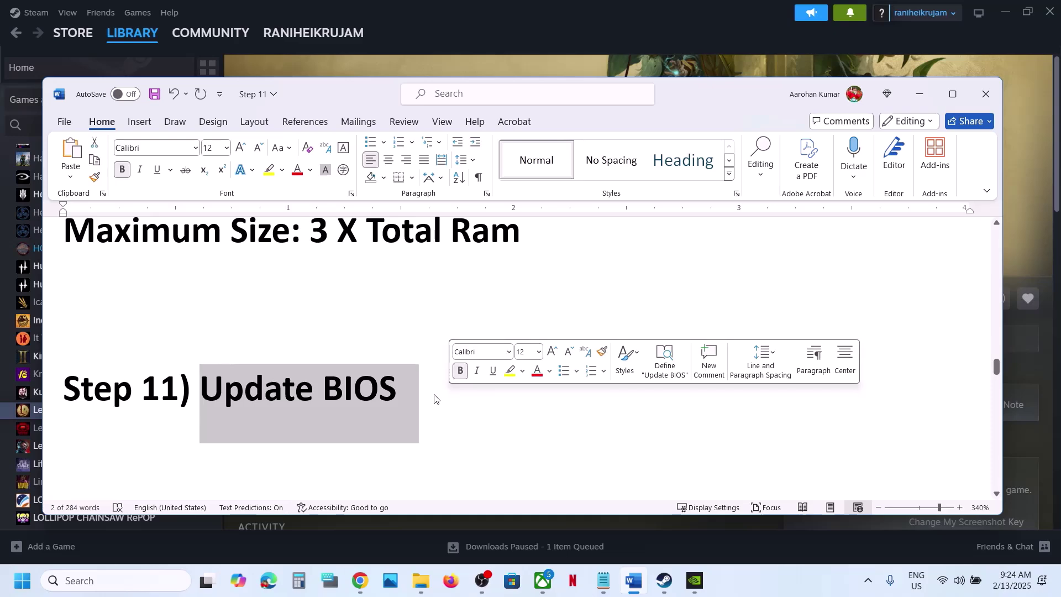
click(433, 397)
Read Step 12 in the notes and open the local installation folder of Legacy: Steel & Sorcery from the Steam library
scroll(434, 396, down, 2)
scroll(434, 396, down, 2)
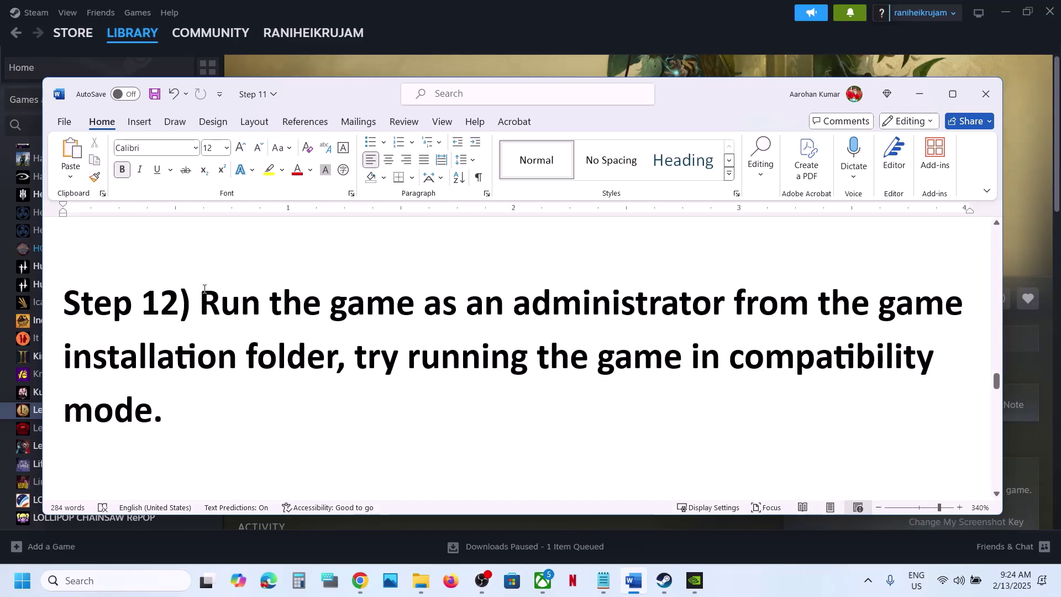
drag(204, 298, 326, 360)
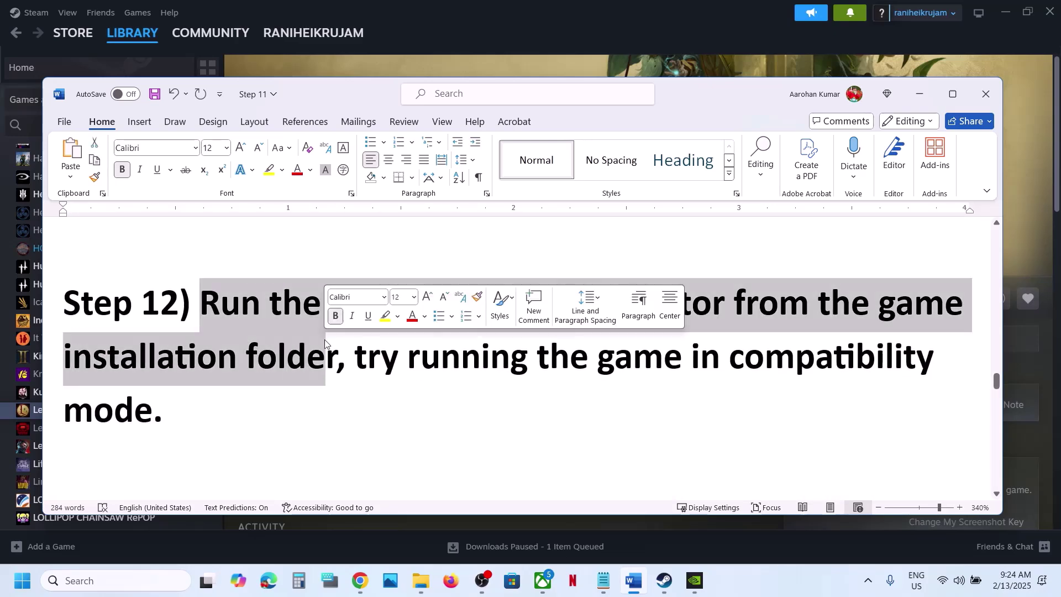
click(532, 35)
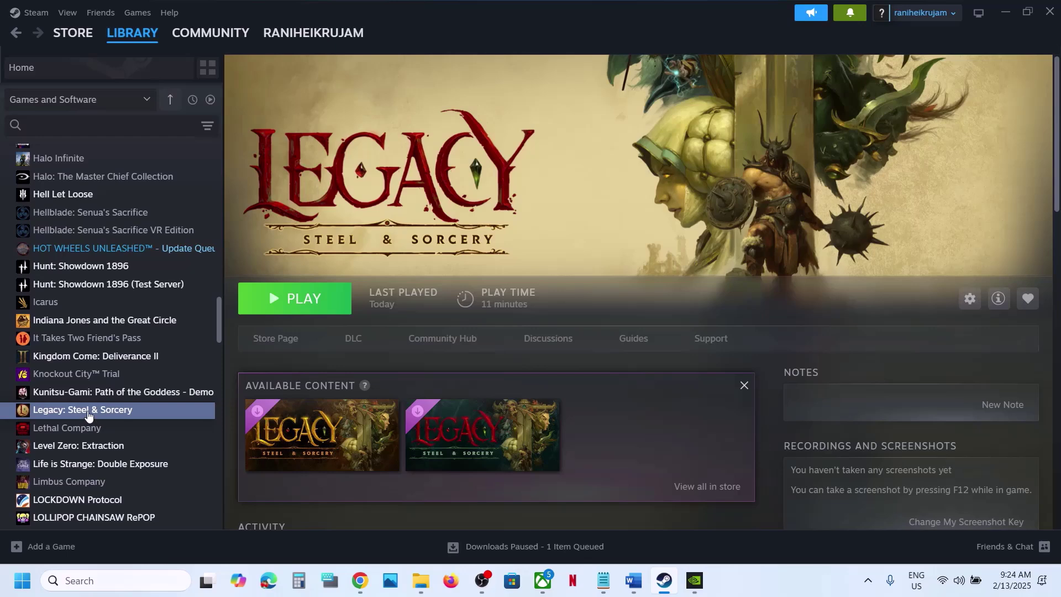
right_click(88, 416)
mouse_move(166, 475)
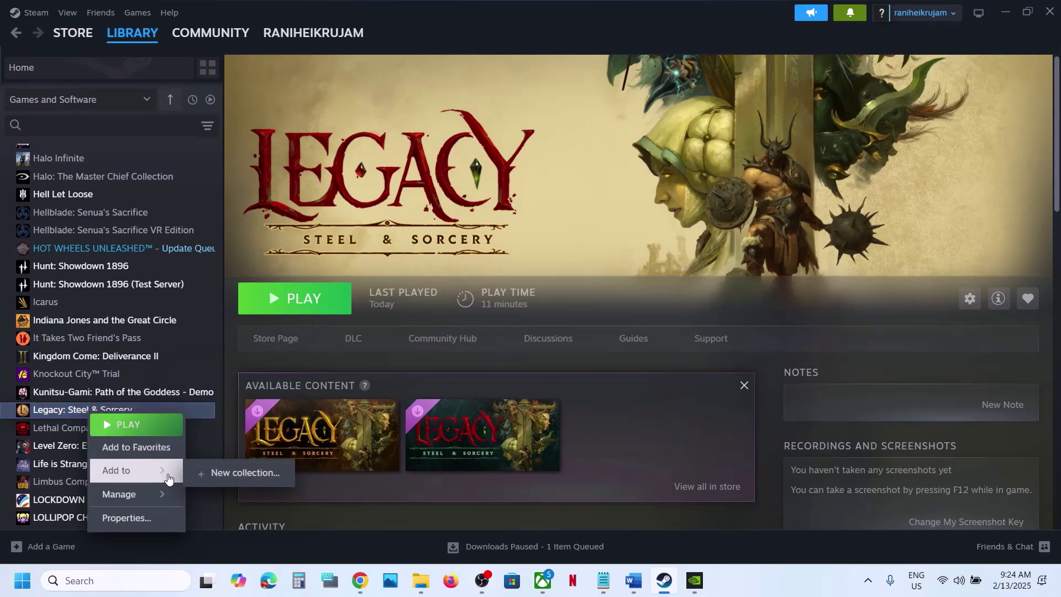
mouse_move(166, 494)
click(237, 402)
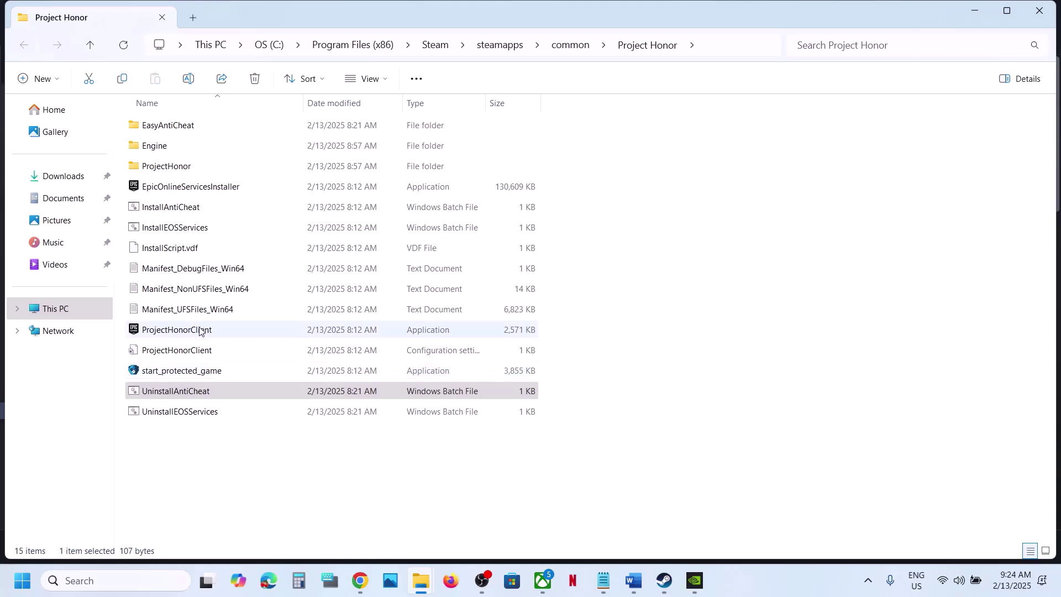
Check that start_protected_game and the ProjectHonorClient launcher offer running as administrator, without launching either
click(182, 373)
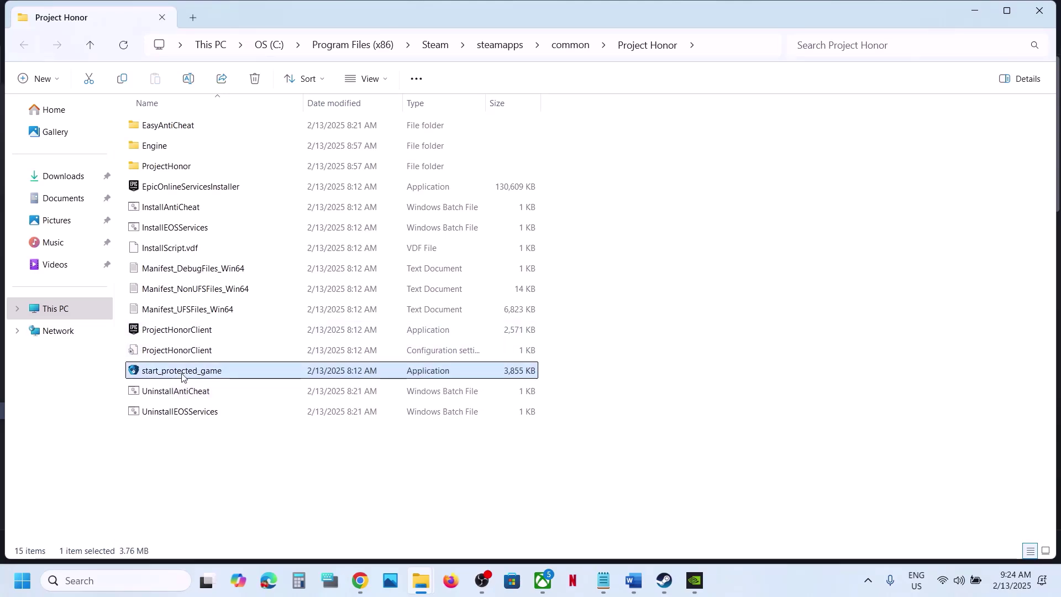
right_click(214, 374)
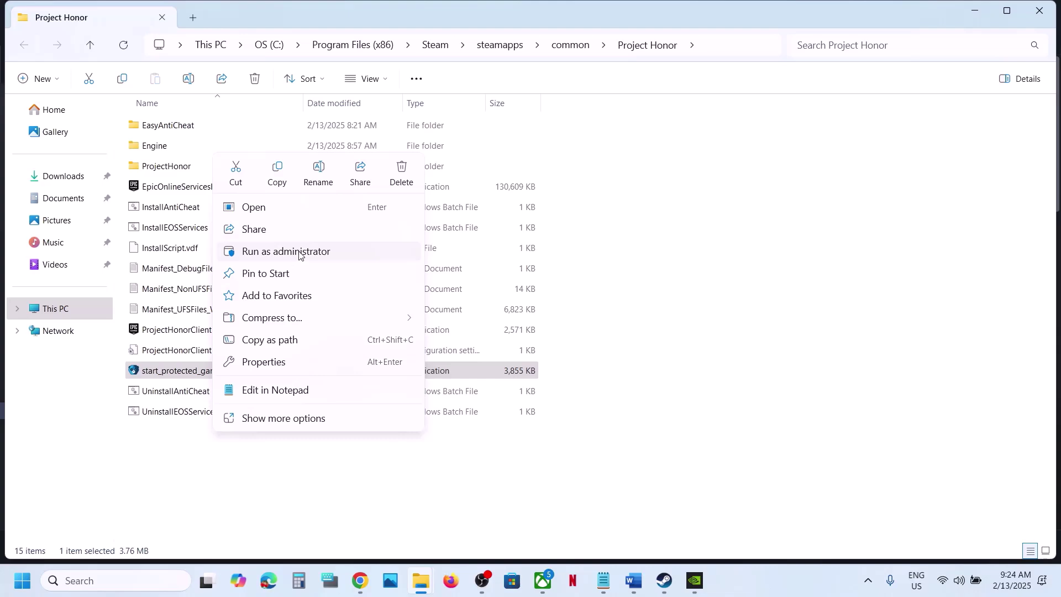
click(291, 488)
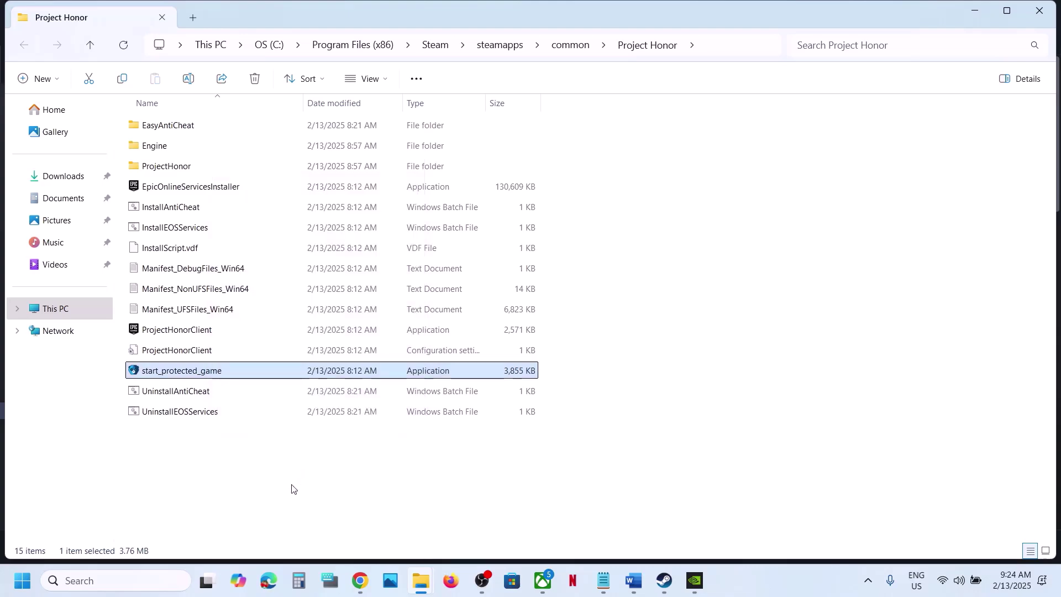
click(173, 337)
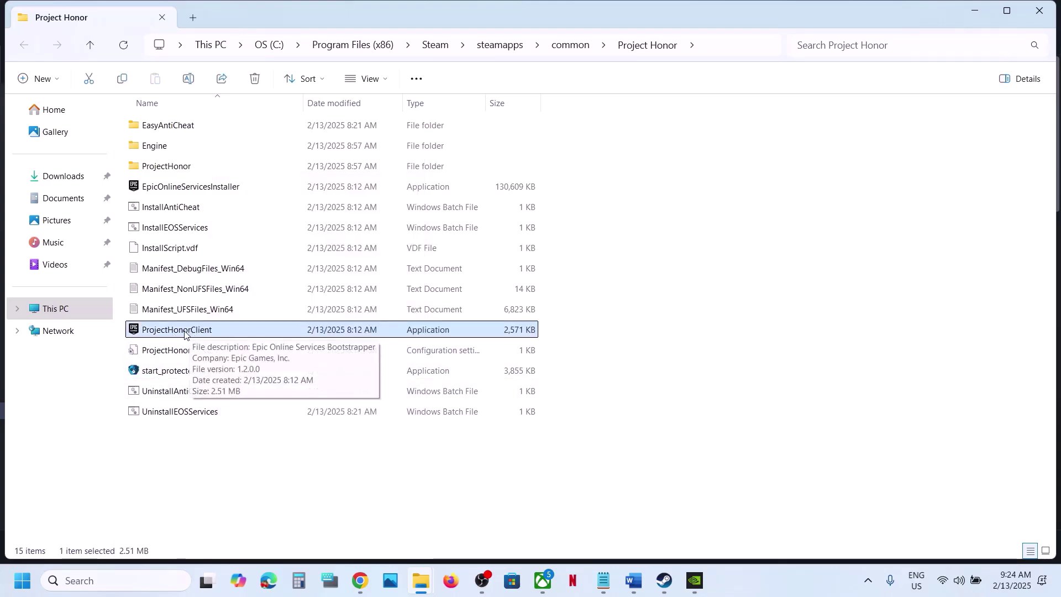
right_click(187, 335)
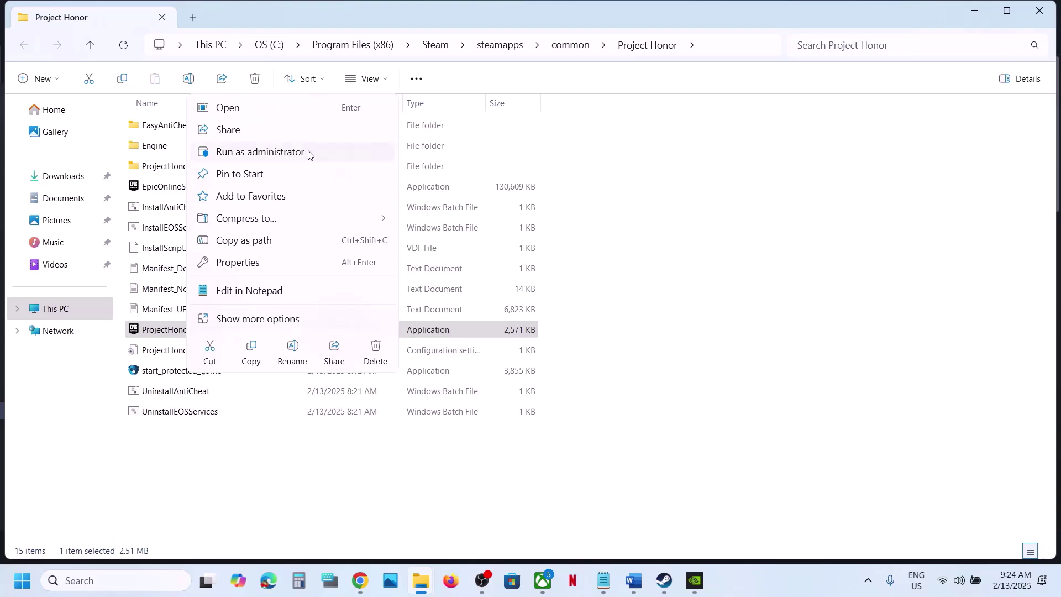
click(317, 504)
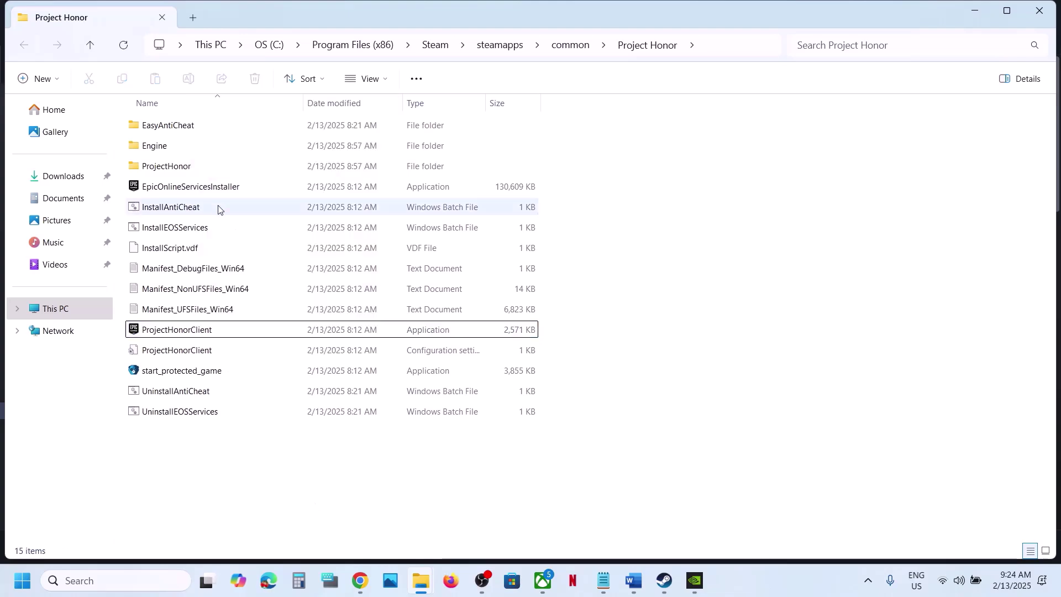
Open the Win64 folder inside ProjectHonor\Binaries
click(184, 168)
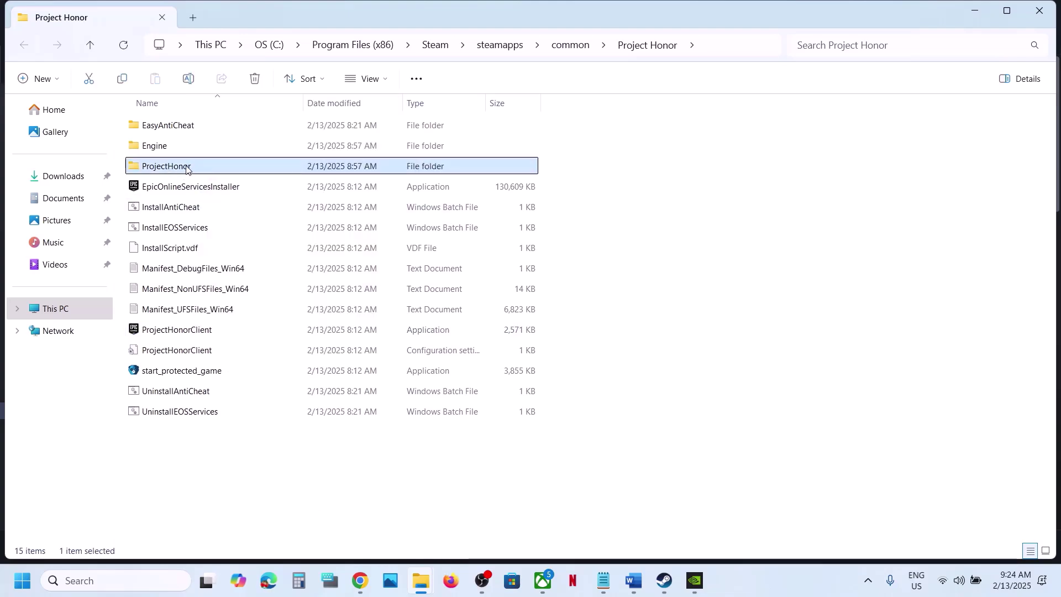
double_click(186, 168)
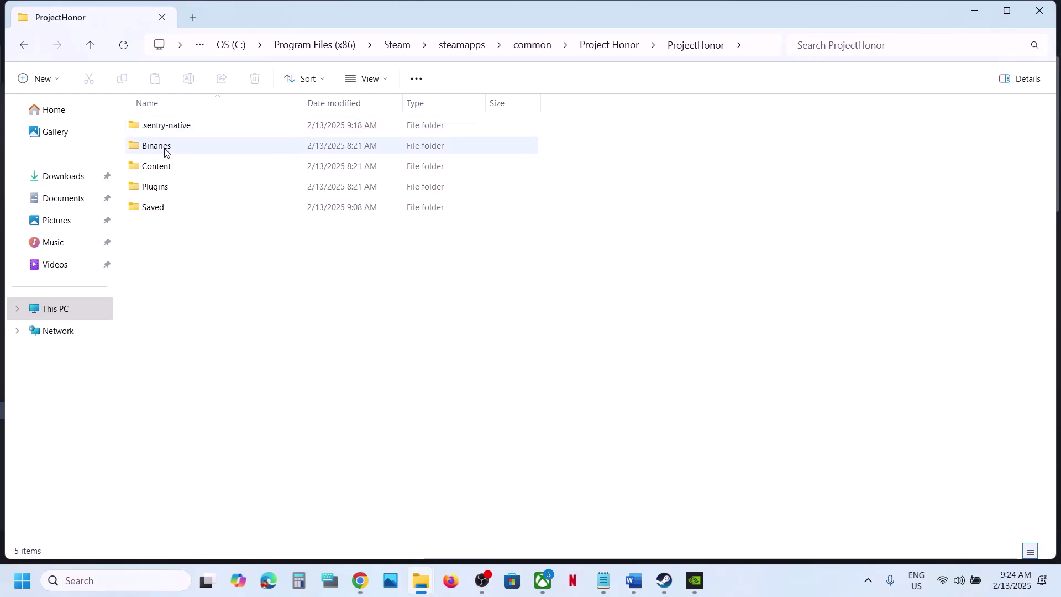
double_click(165, 147)
double_click(188, 131)
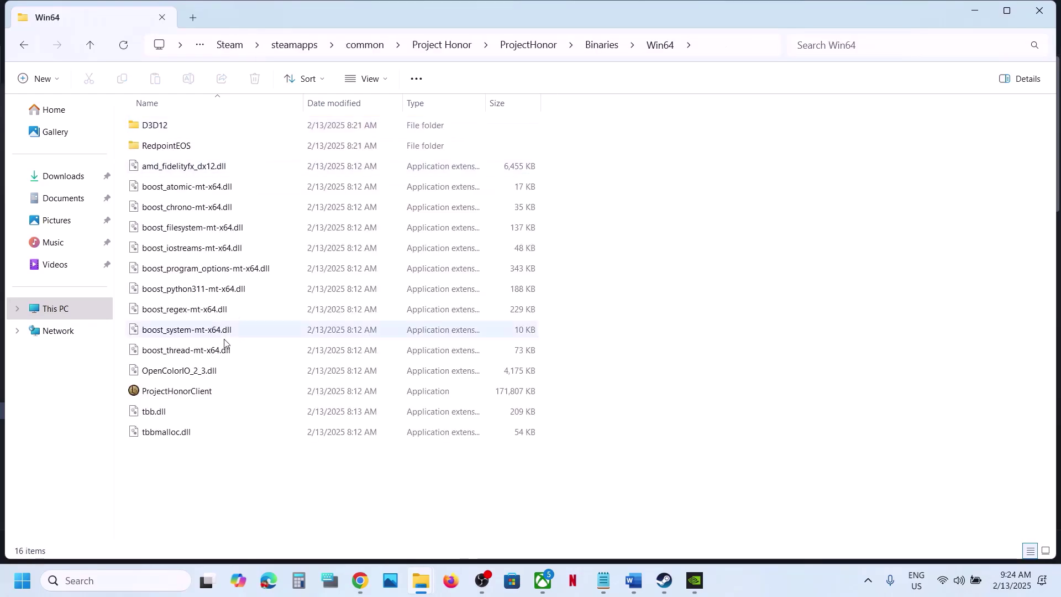
Set the ProjectHonorClient application in Win64 to run as an administrator and save its properties
right_click(184, 396)
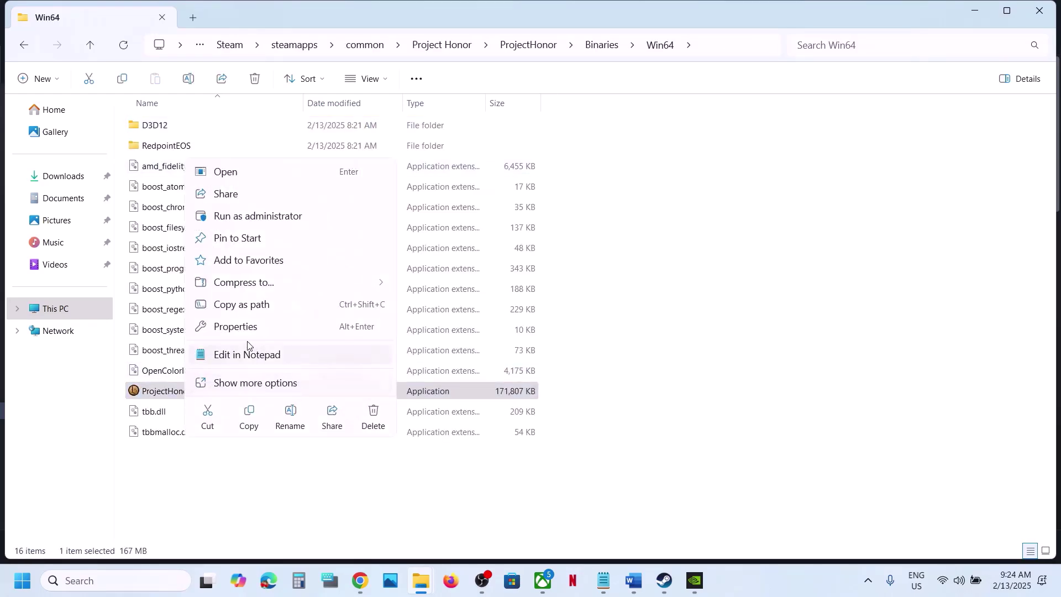
click(240, 328)
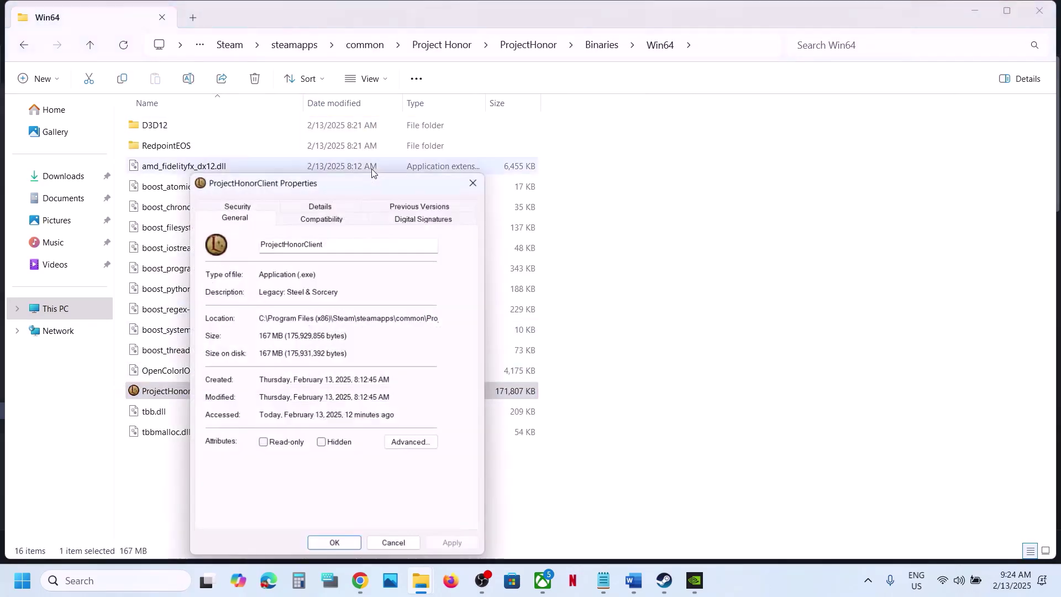
click(325, 226)
click(216, 434)
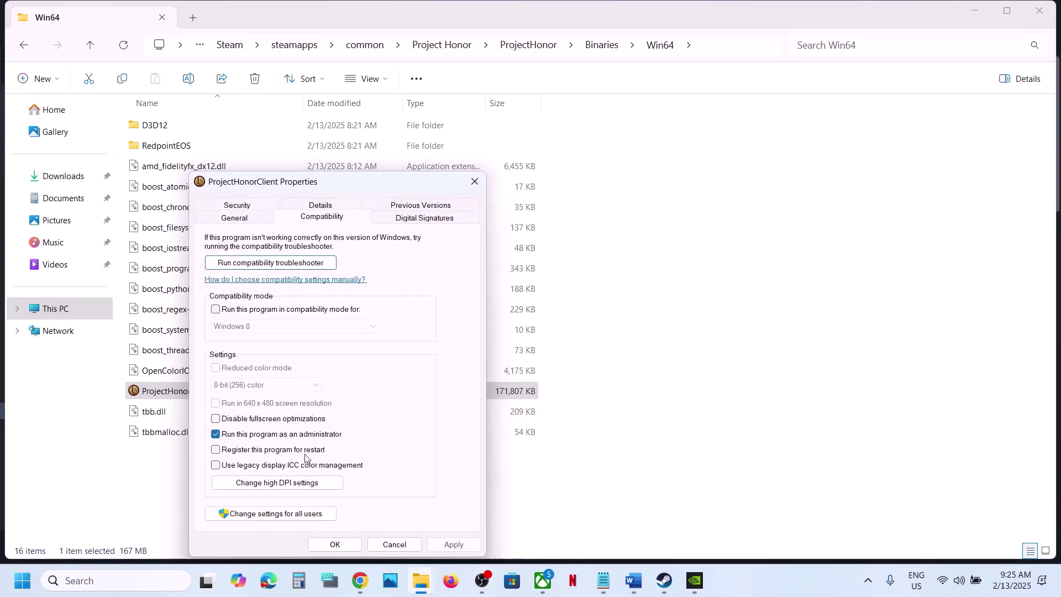
click(451, 544)
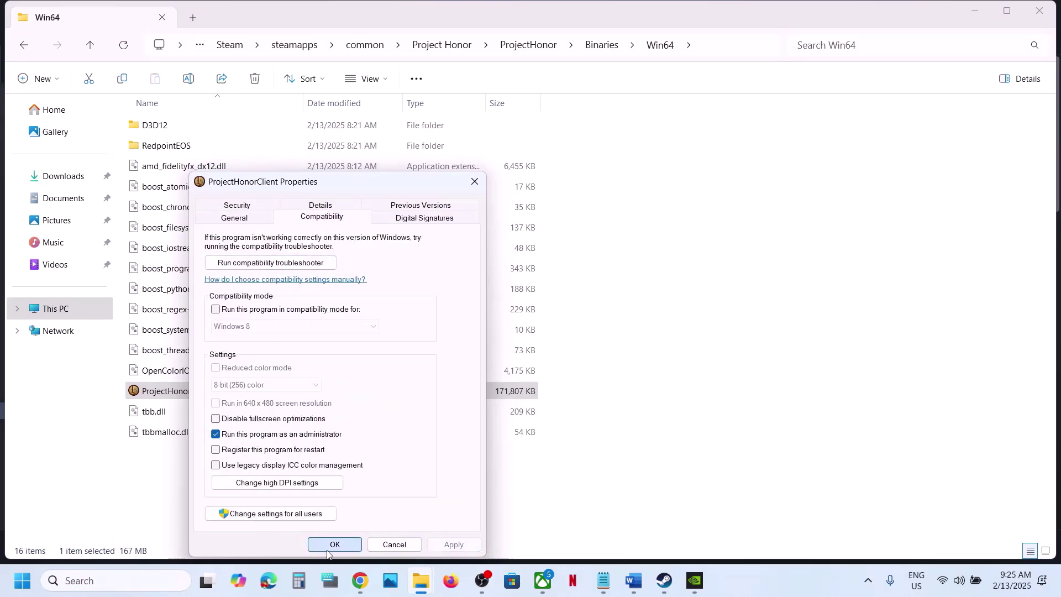
click(332, 545)
Reopen ProjectHonorClient's compatibility properties, enable compatibility mode for Windows 8, and apply it
right_click(200, 395)
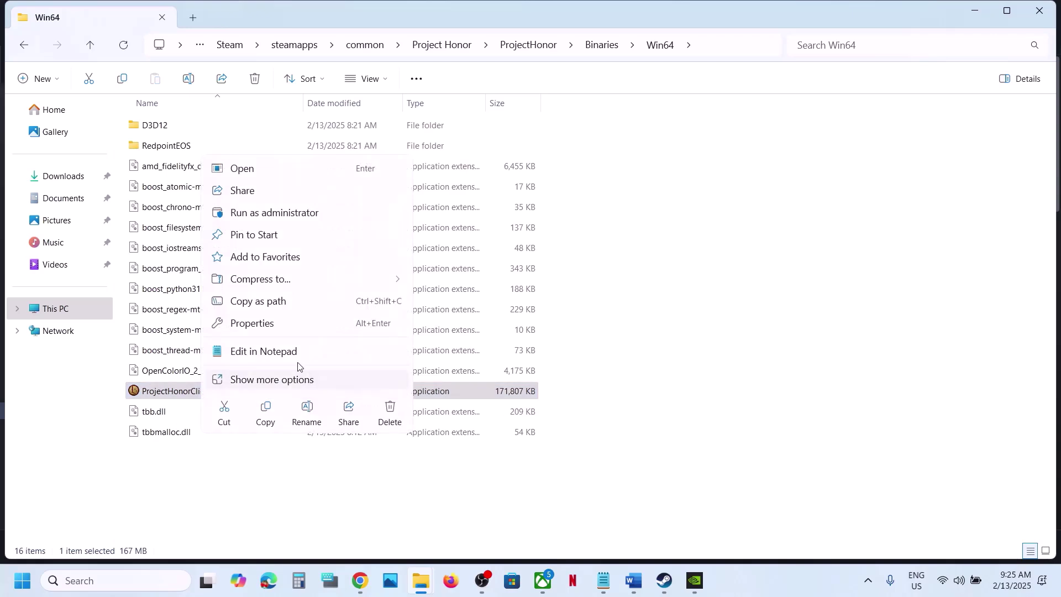
click(265, 324)
click(338, 218)
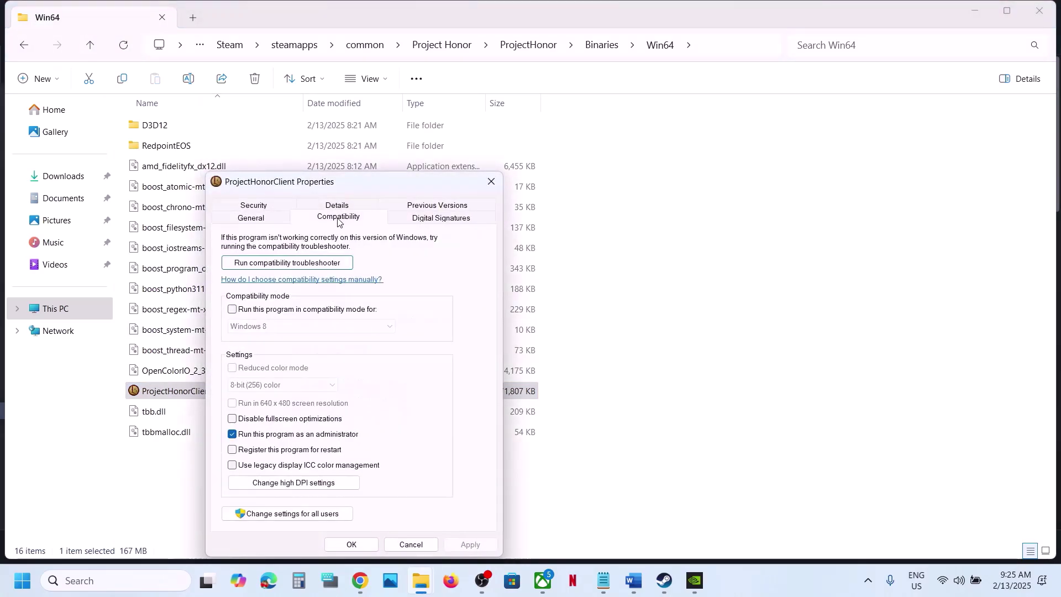
click(245, 310)
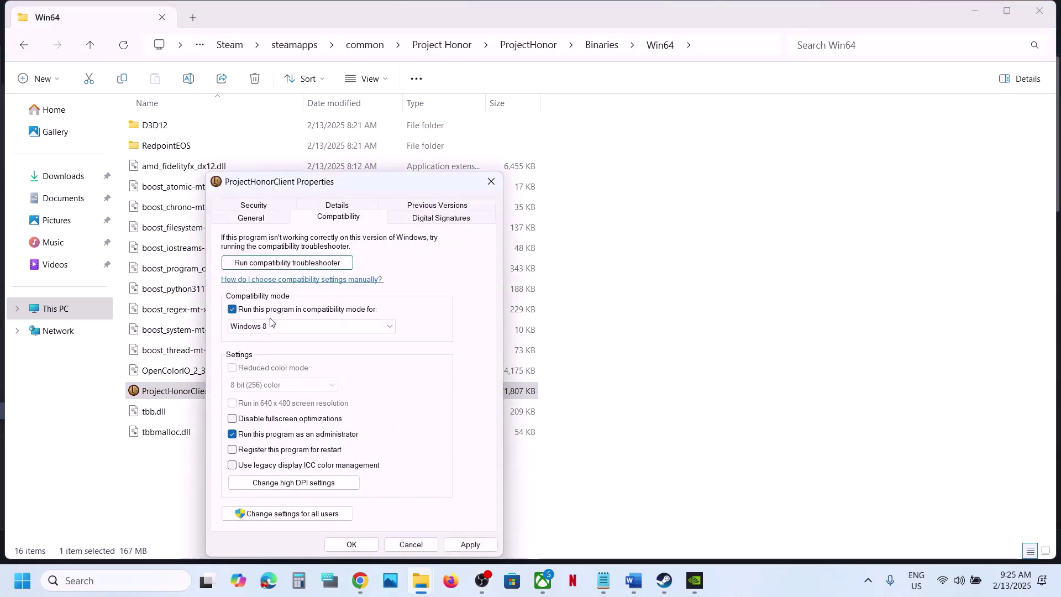
click(473, 544)
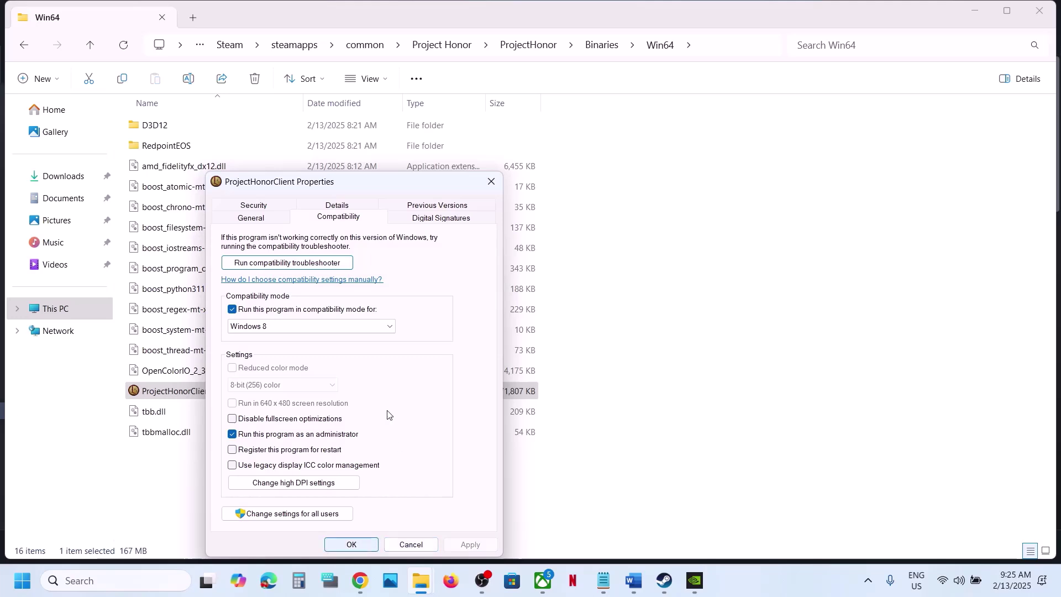
Switch ProjectHonorClient's compatibility mode to Windows 7 and disable fullscreen optimizations, applying both changes
click(339, 326)
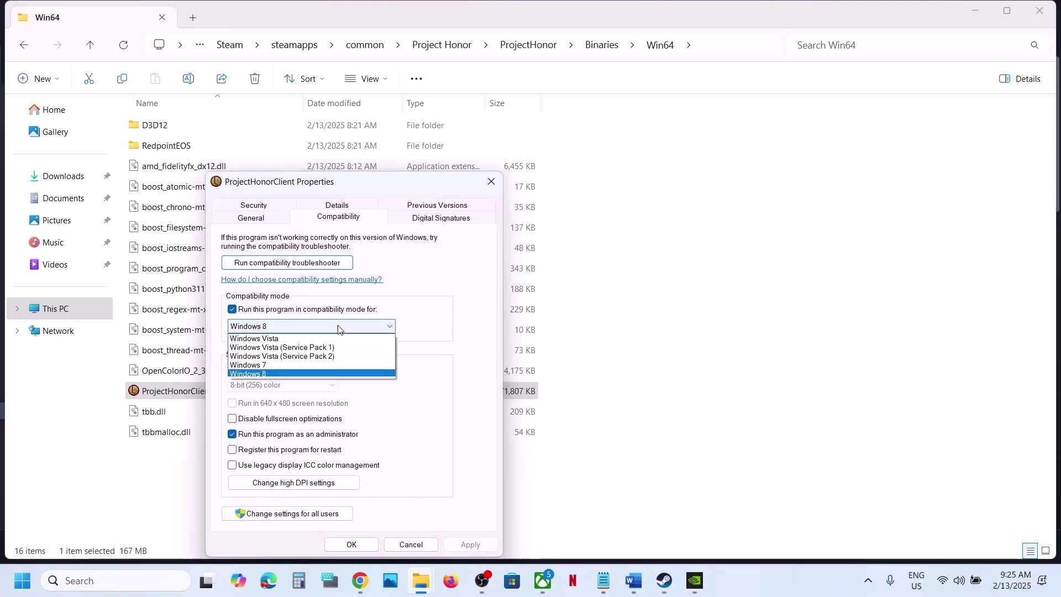
click(272, 369)
click(471, 544)
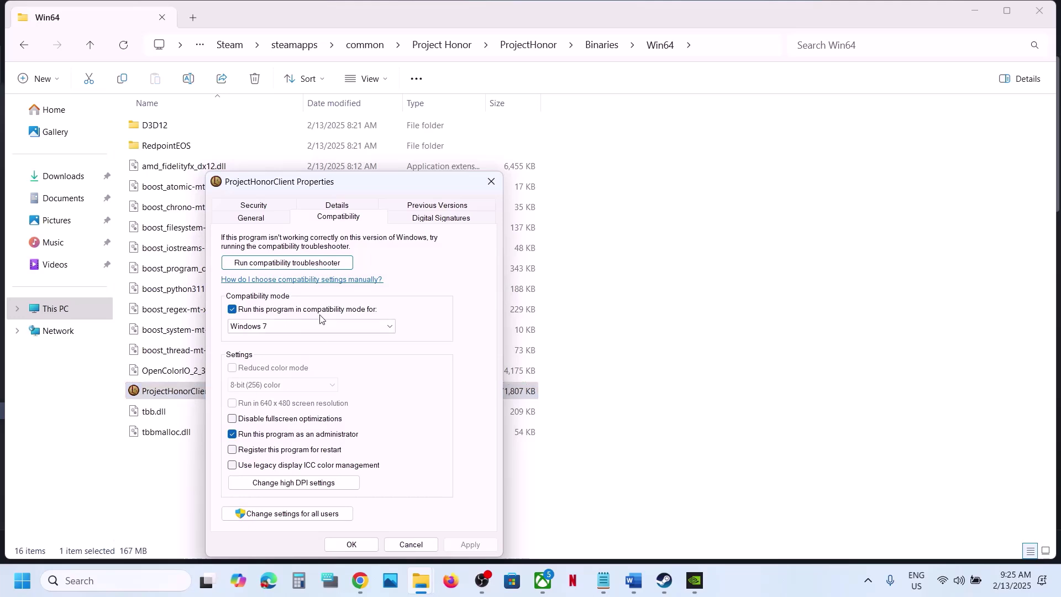
click(232, 419)
click(469, 544)
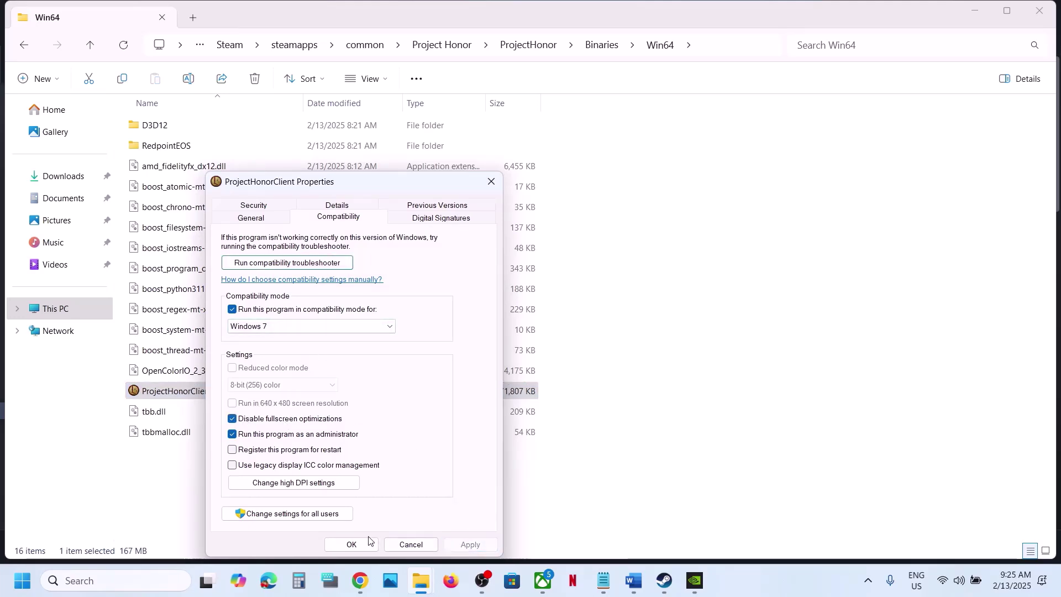
Reopen ProjectHonorClient's compatibility properties, turn off compatibility mode, disabled fullscreen optimizations and administrator rights, and save the changes
click(350, 544)
right_click(190, 392)
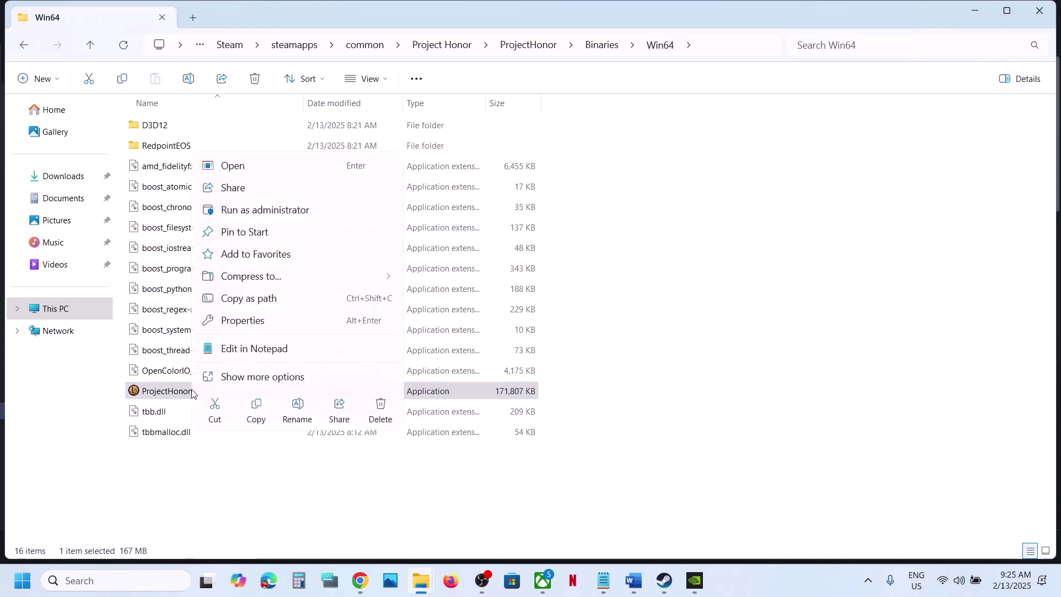
click(243, 322)
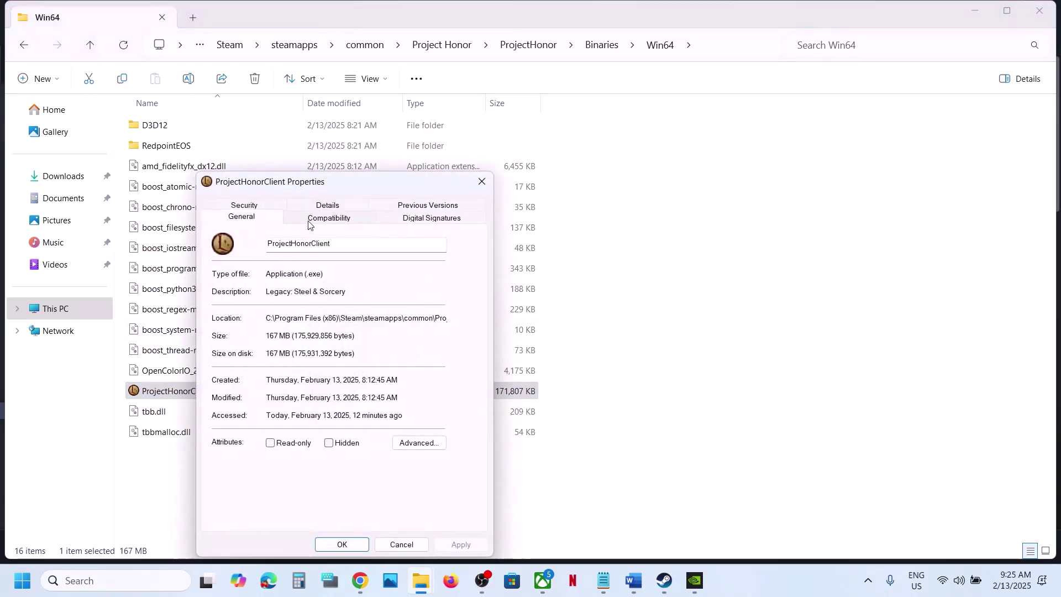
click(312, 219)
click(224, 310)
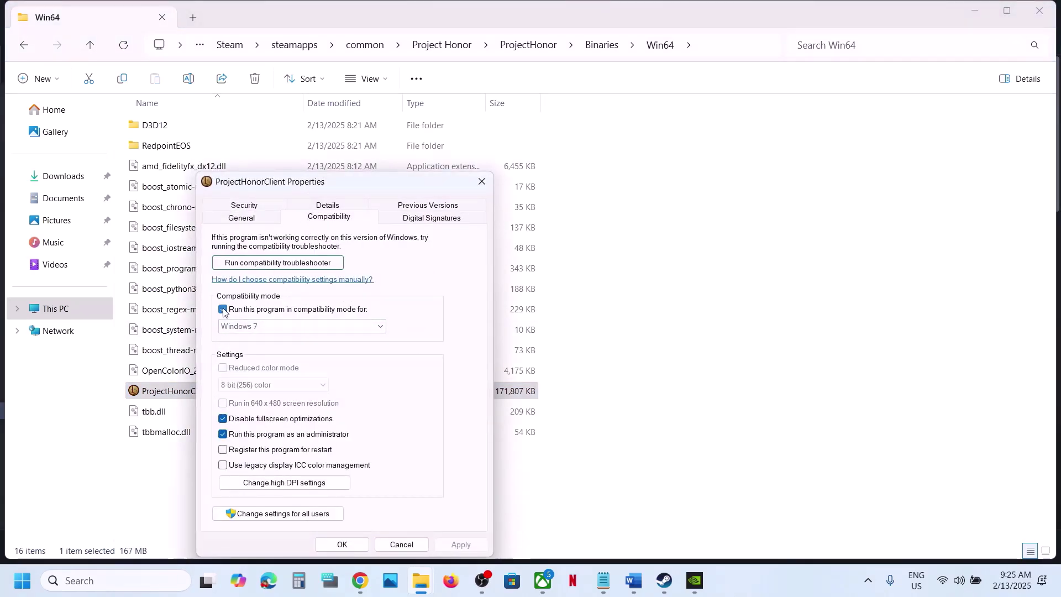
click(223, 435)
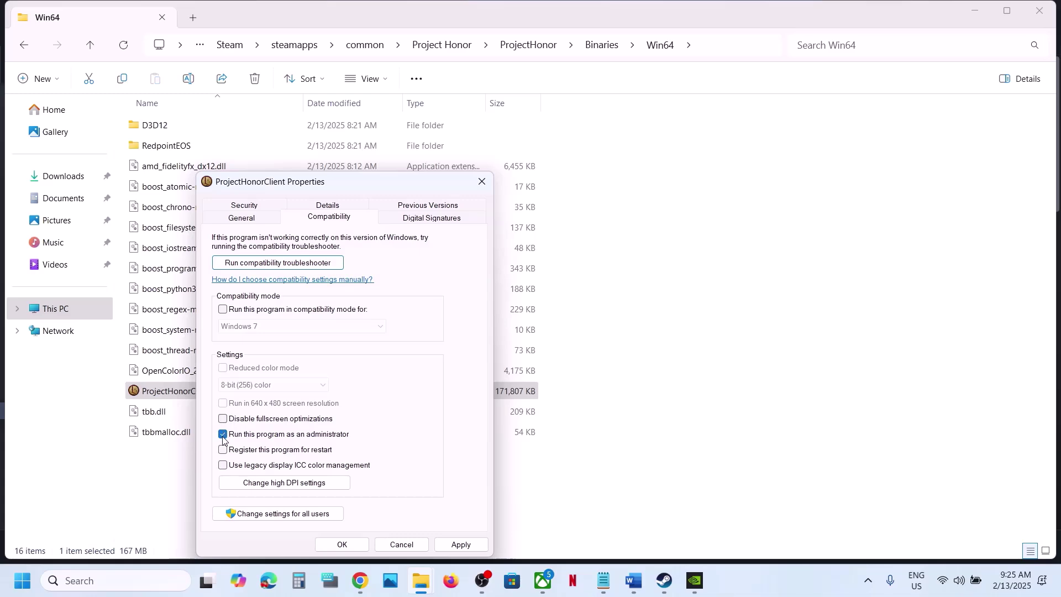
click(460, 544)
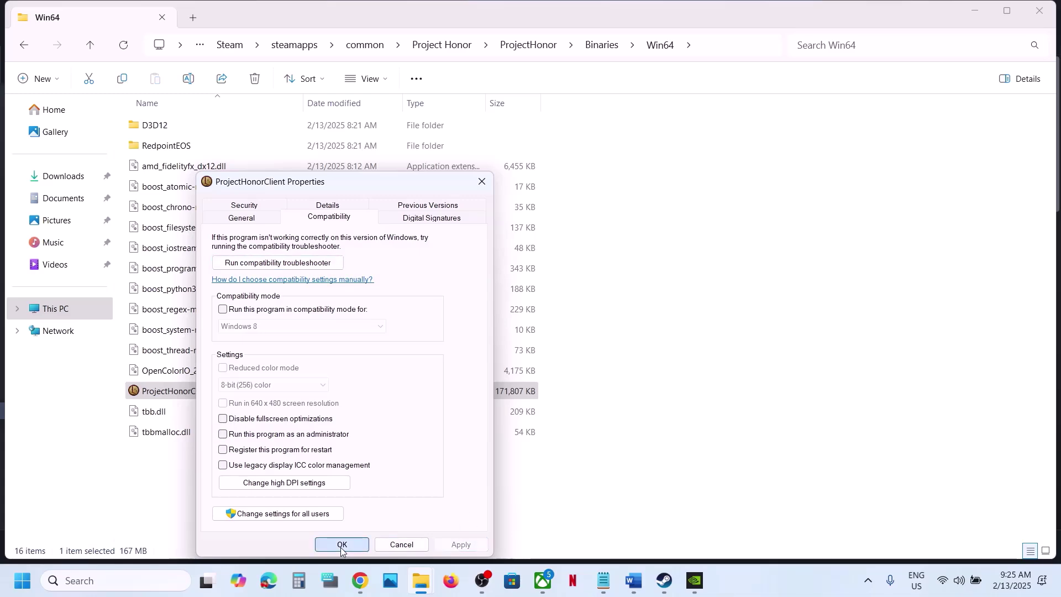
click(341, 545)
Switch to the Word document and highlight the Step 13 text "Verify the game files"
click(634, 580)
scroll(545, 356, down, 4)
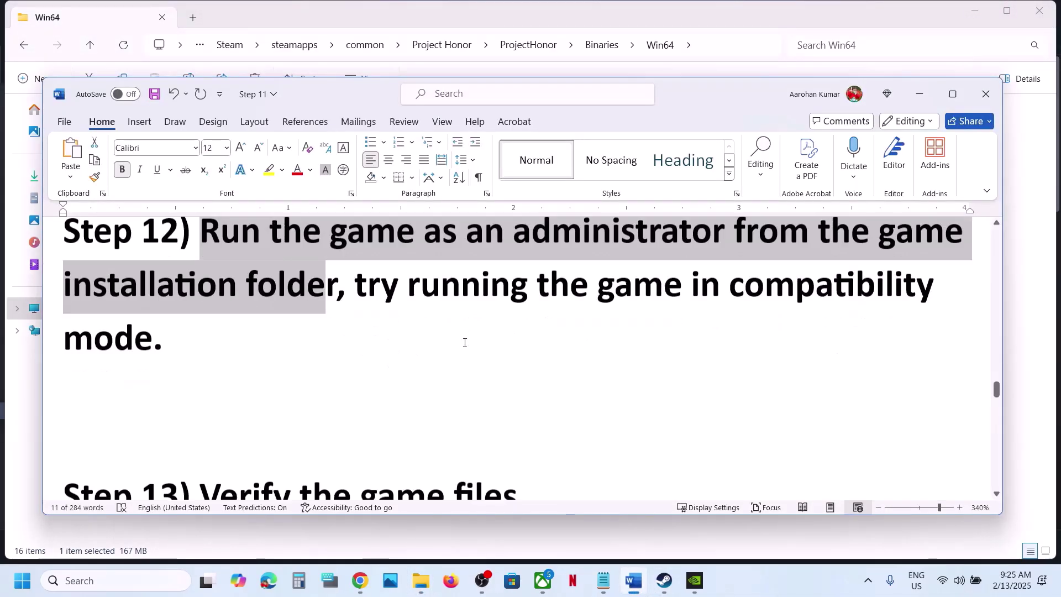
drag(201, 372, 494, 377)
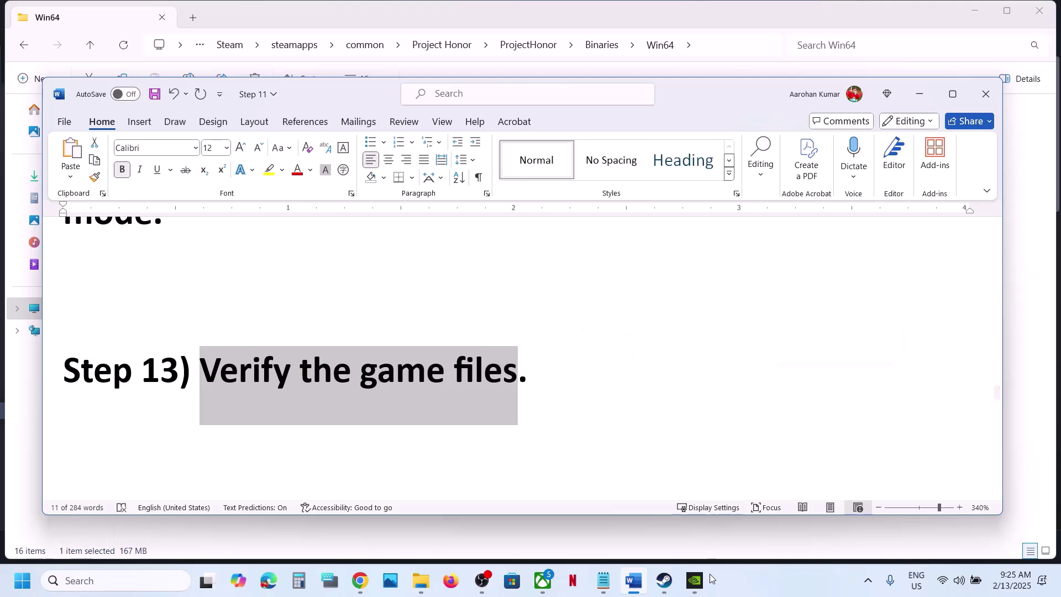
Switch to Steam and view the Installed Files properties of Legacy: Steel & Sorcery with the file integrity verification option, closing them again
click(665, 580)
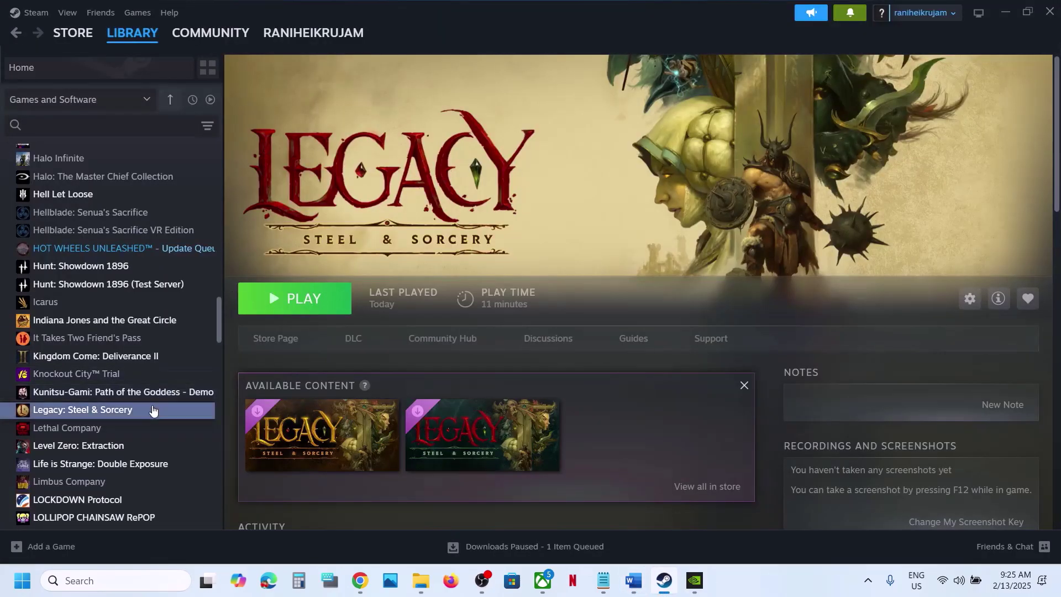
right_click(154, 410)
click(199, 507)
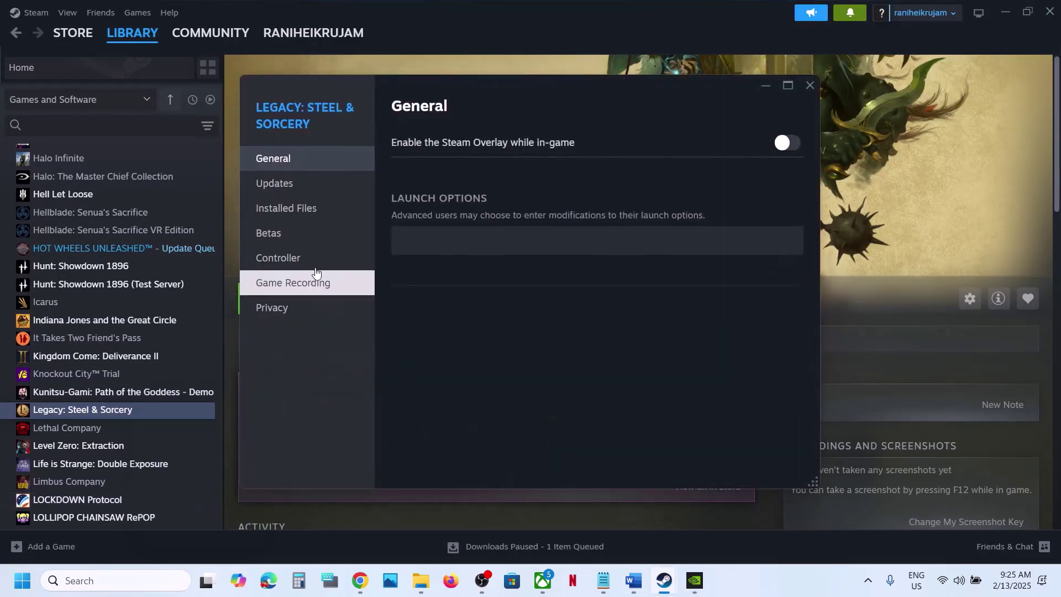
click(293, 209)
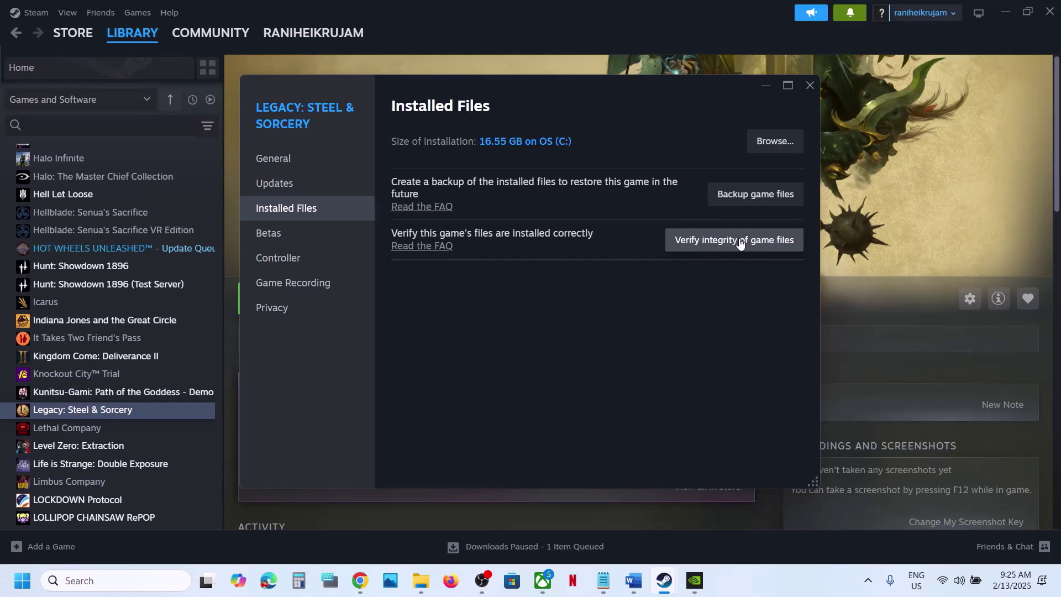
click(811, 85)
Switch back to the Word document and highlight "Windows Security" in the Step 14 text
click(634, 580)
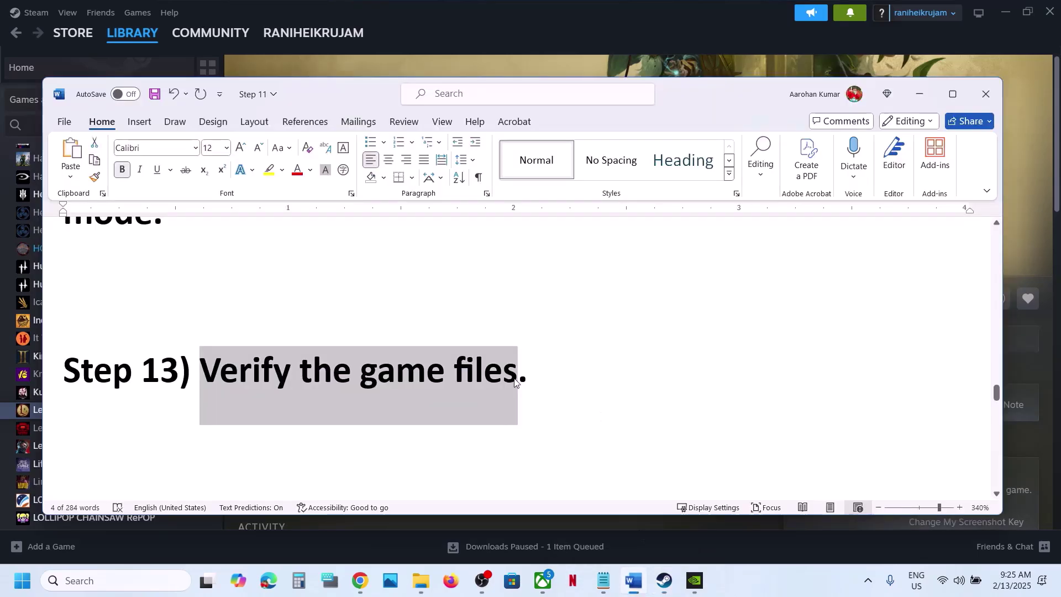
scroll(514, 381, down, 3)
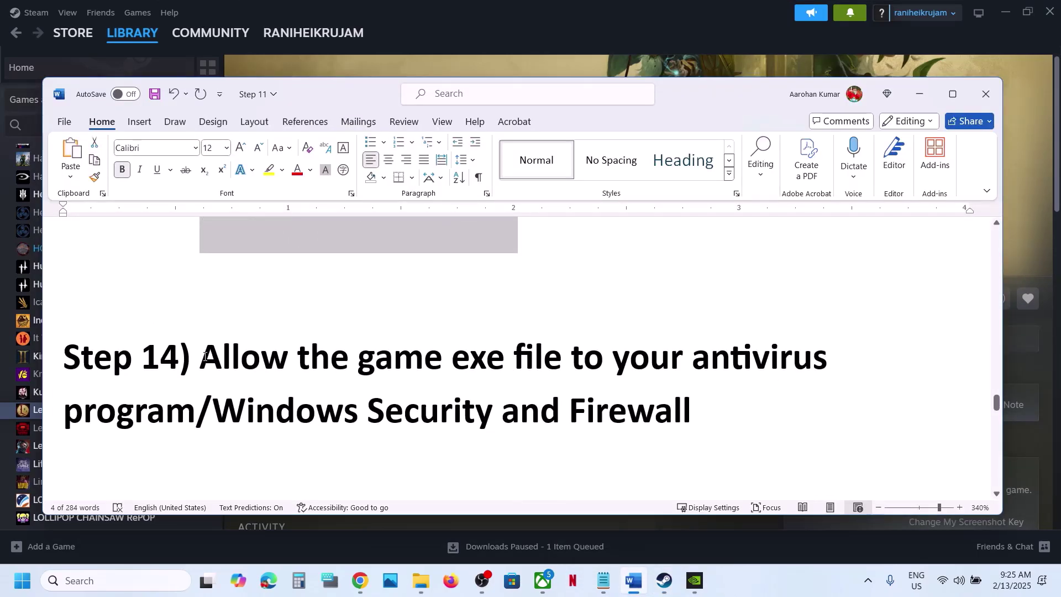
mouse_move(205, 356)
mouse_down()
mouse_move(274, 359)
mouse_move(196, 412)
mouse_move(204, 415)
mouse_move(209, 356)
mouse_up()
click(204, 415)
click(206, 359)
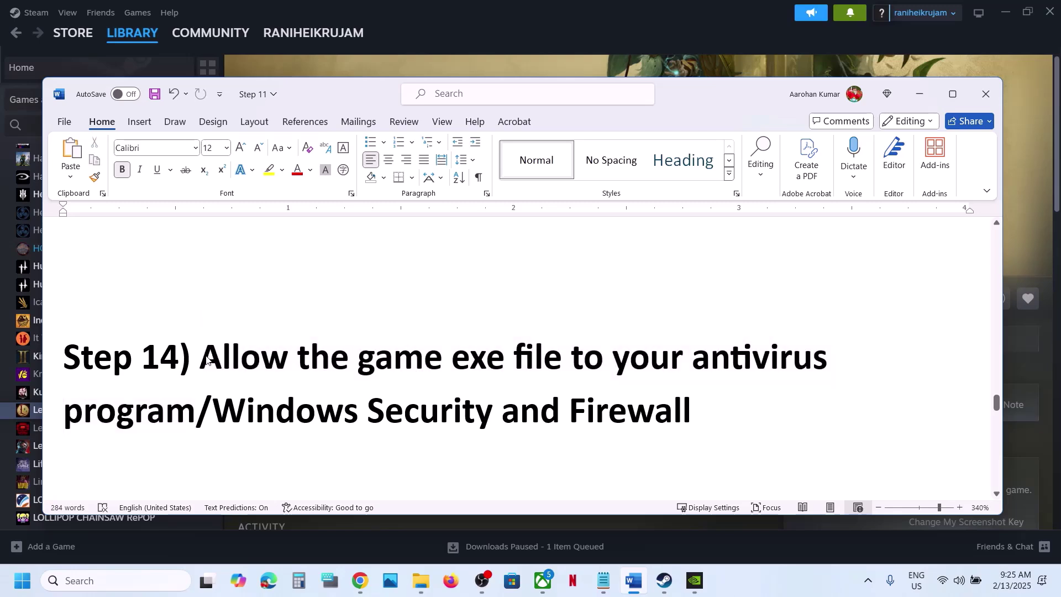
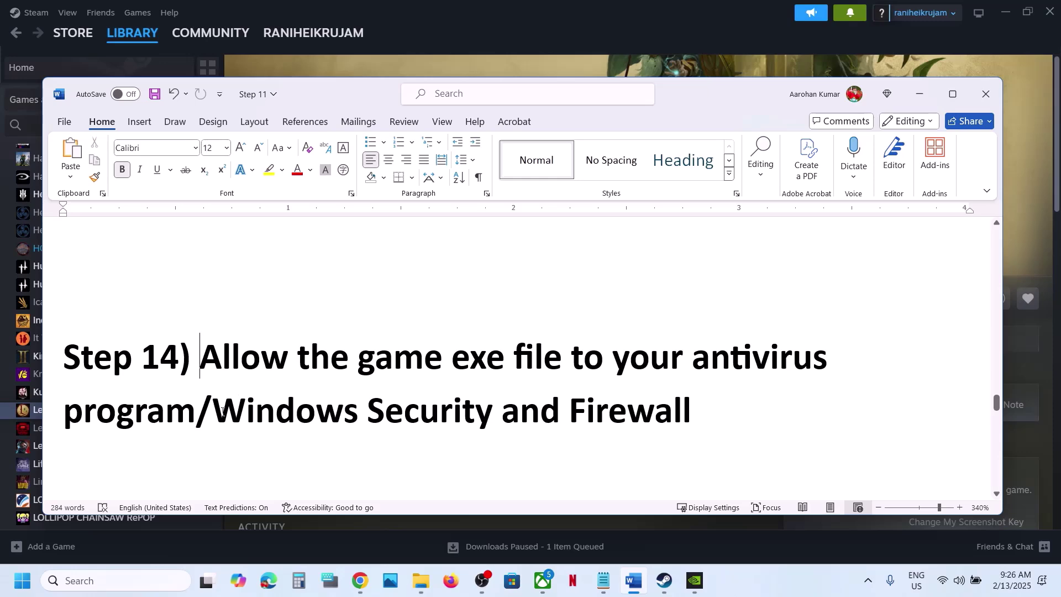
drag(216, 411, 498, 412)
Open Windows Security's ransomware protection from the Windows settings and show the apps allowed through Controlled folder access
key(super+i)
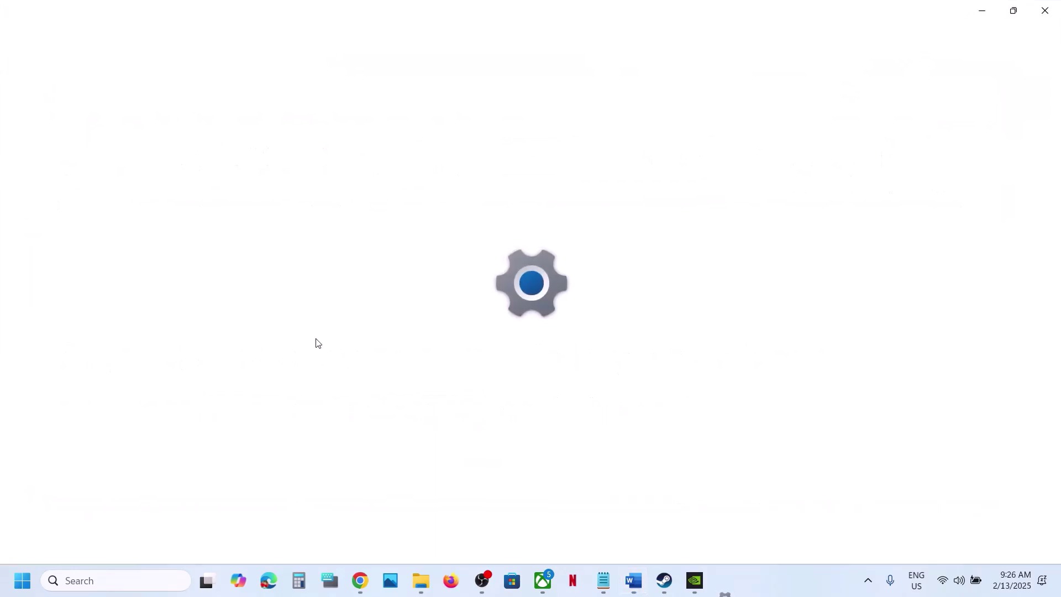
click(52, 432)
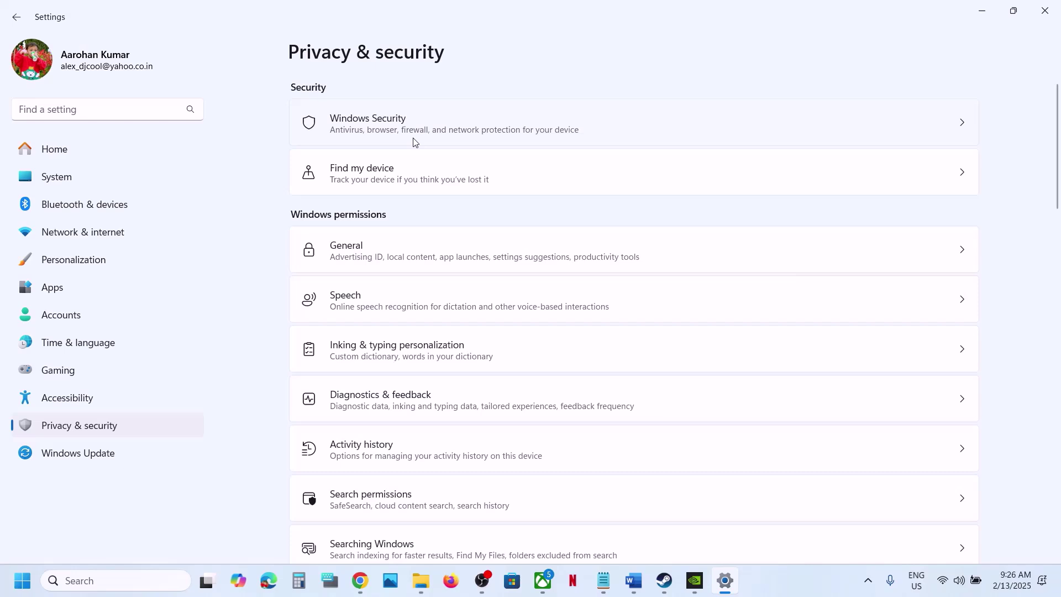
click(414, 142)
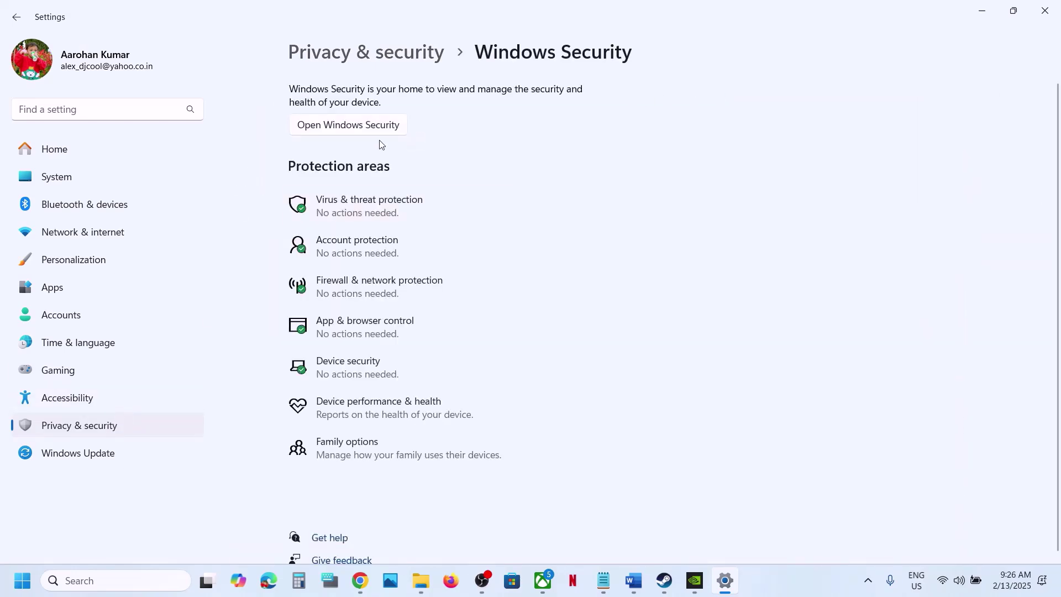
click(367, 211)
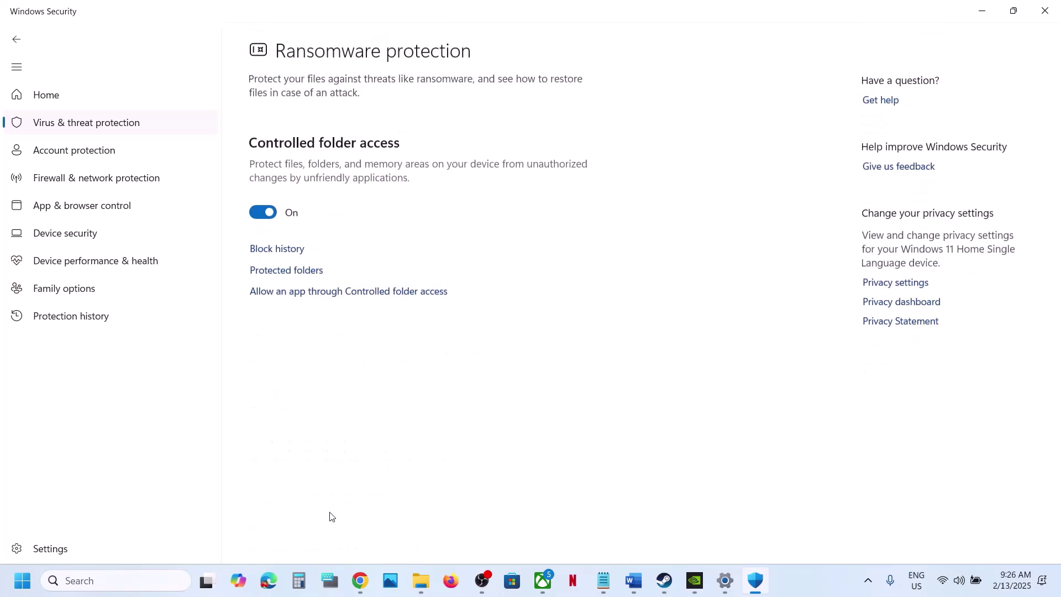
click(360, 292)
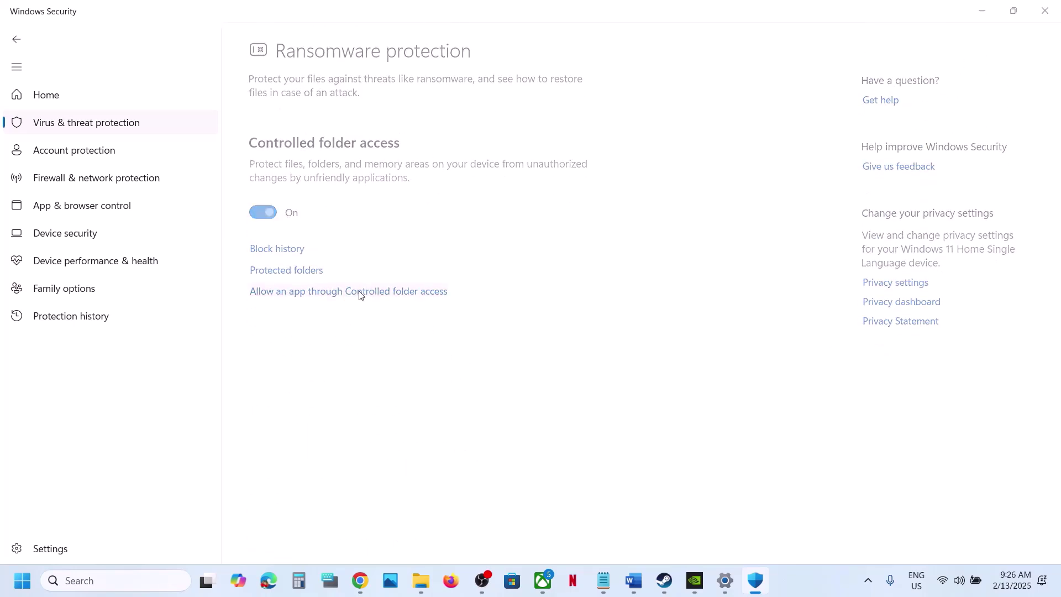
scroll(410, 198, down, 3)
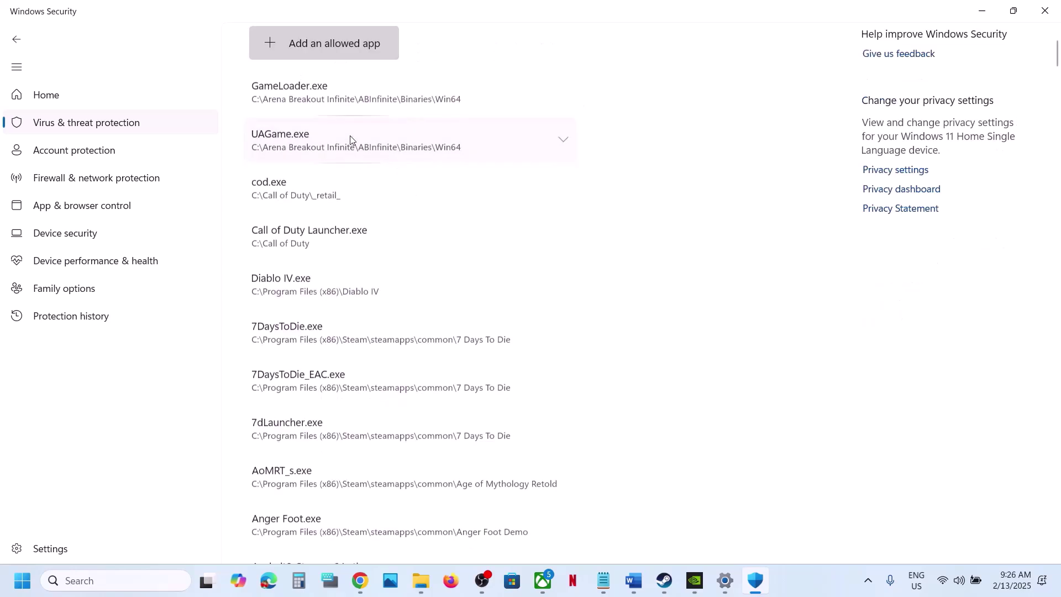
Add ProjectHonorClient from C:\Program Files (x86)\Steam\steamapps\common\Project Honor as an allowed app
click(309, 43)
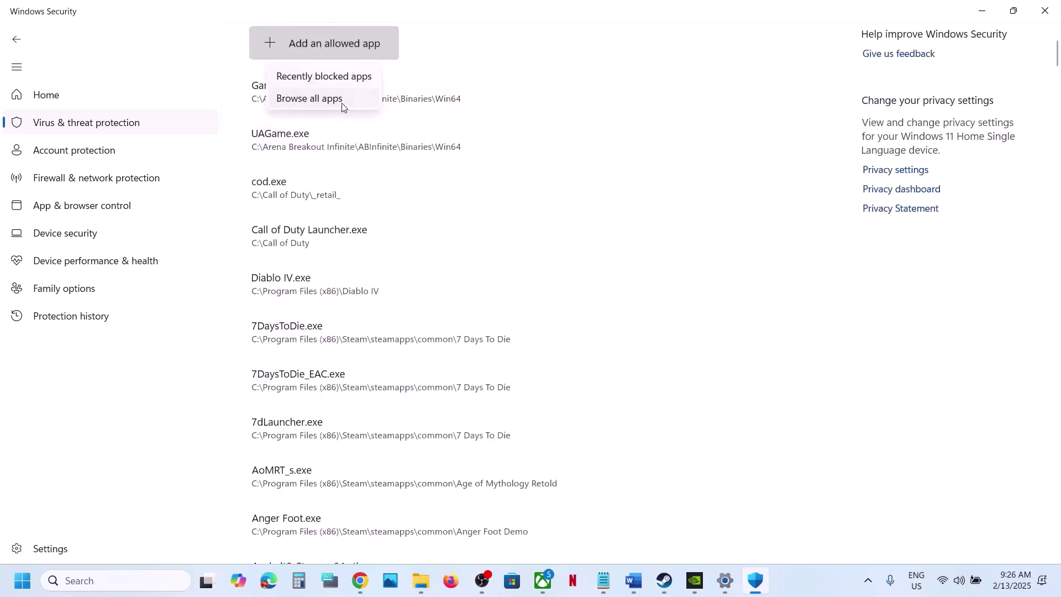
click(342, 101)
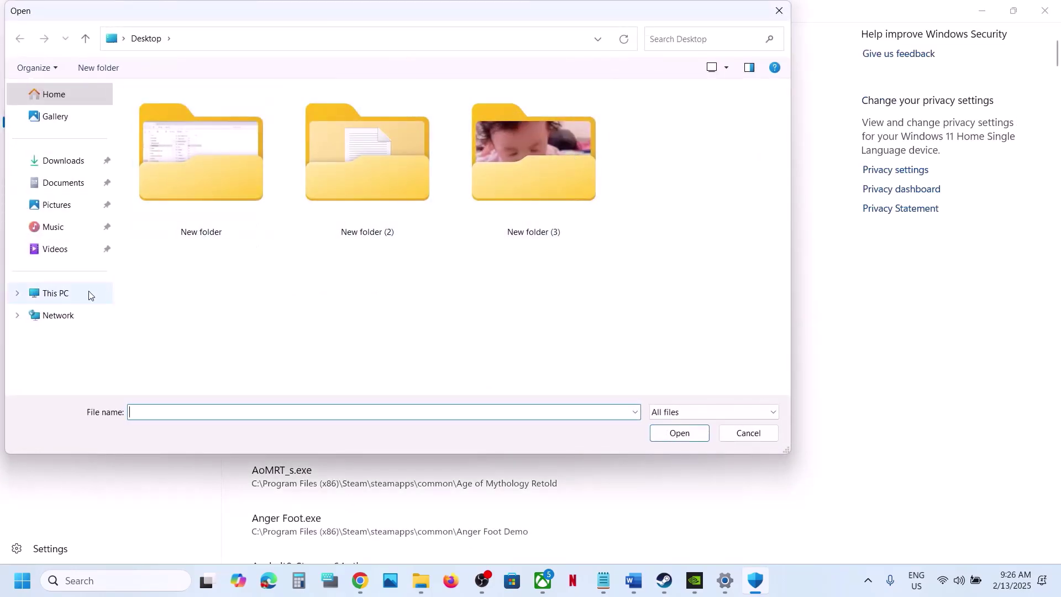
click(70, 303)
double_click(201, 130)
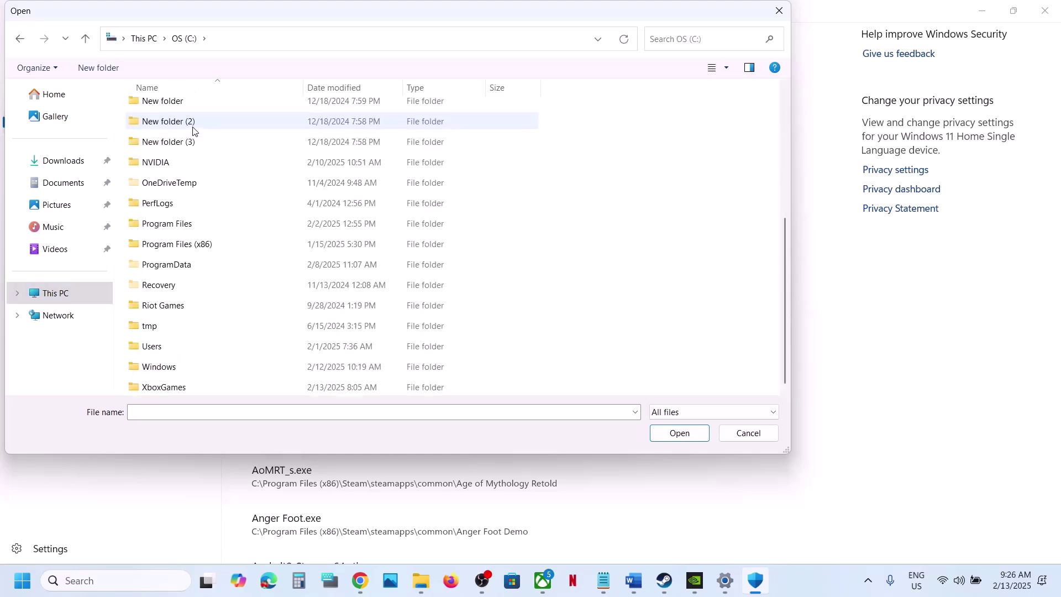
double_click(196, 245)
scroll(213, 254, down, 12)
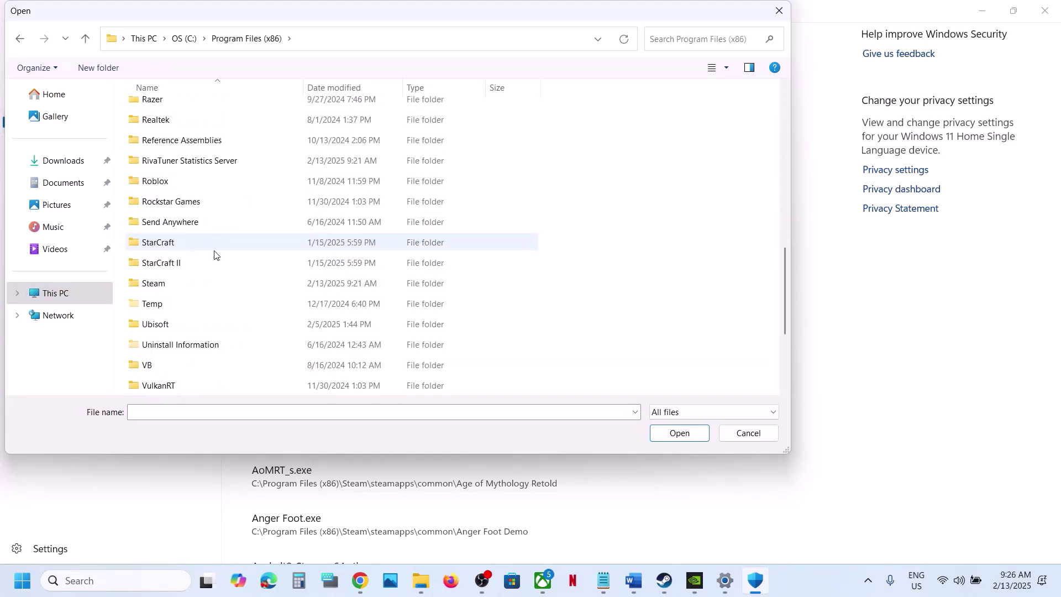
double_click(176, 285)
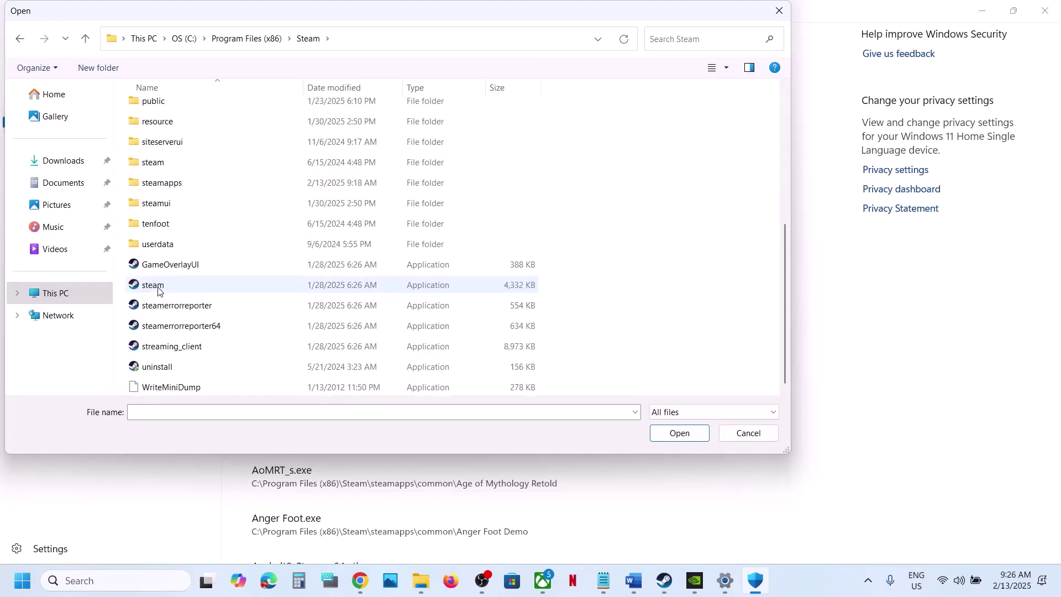
double_click(166, 184)
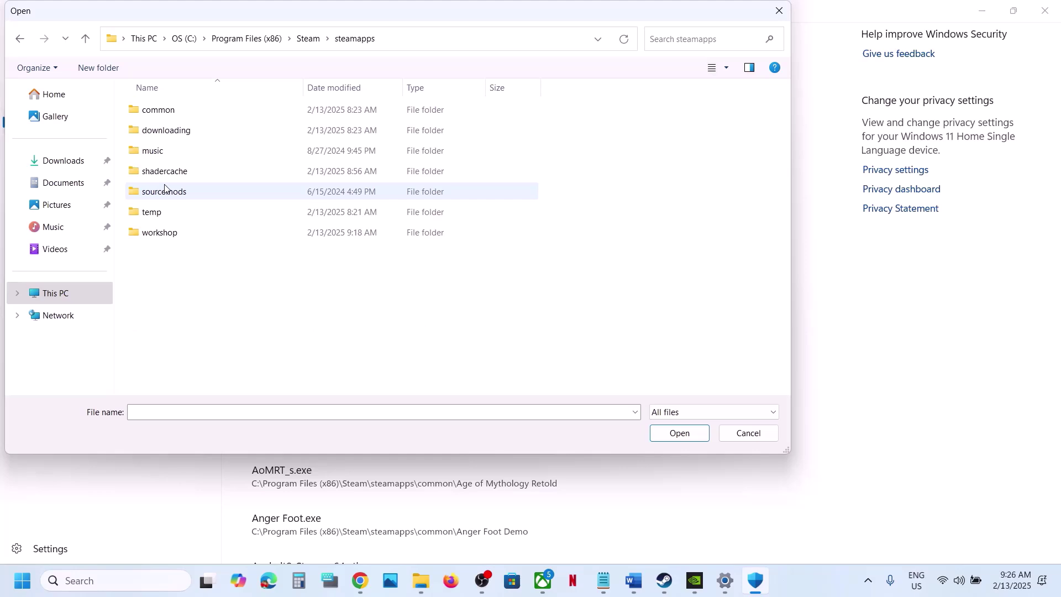
double_click(171, 110)
double_click(185, 152)
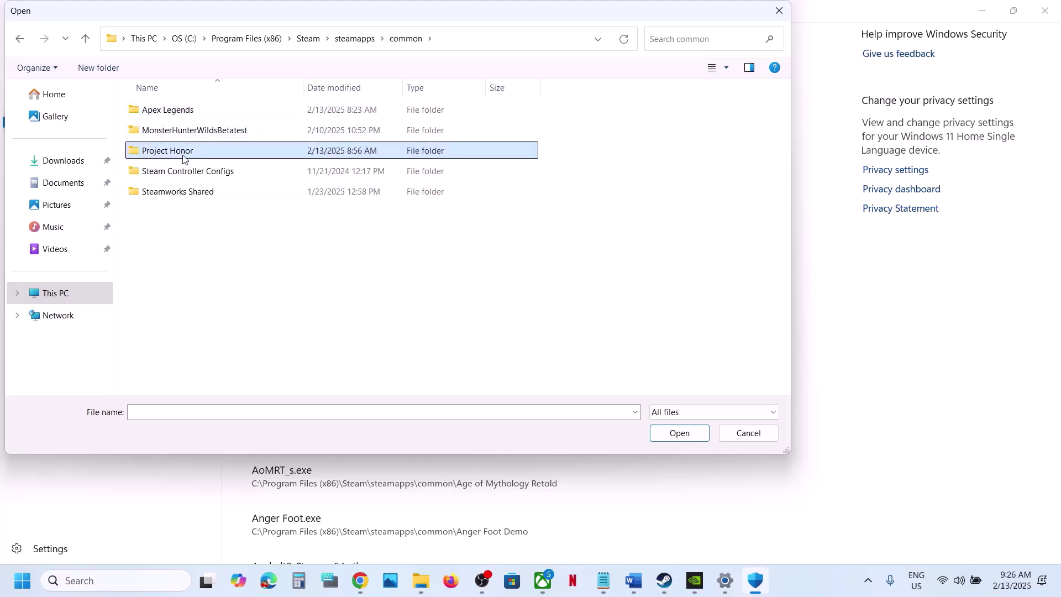
click(177, 193)
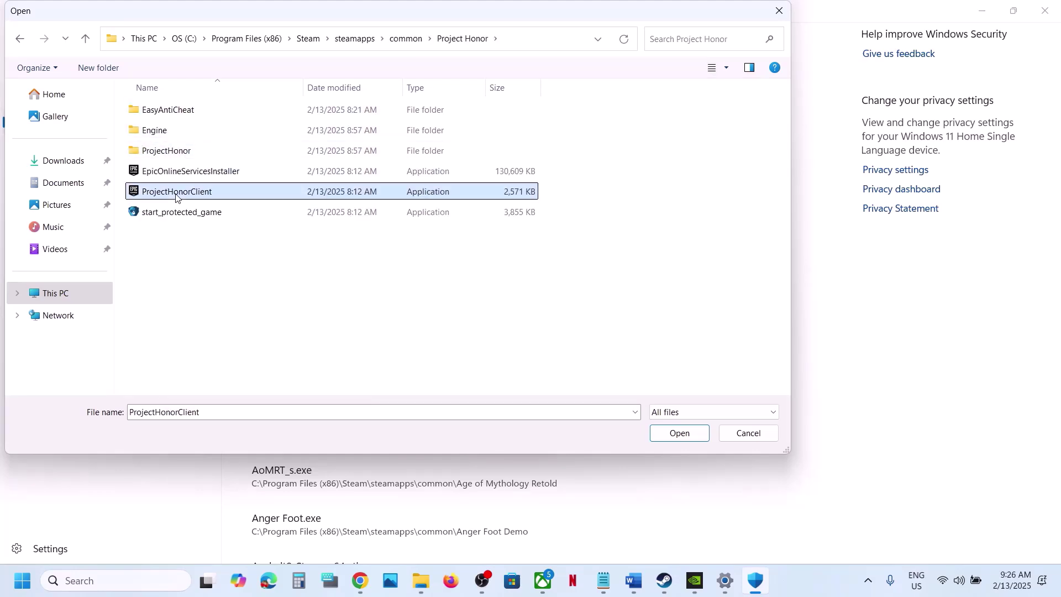
click(682, 433)
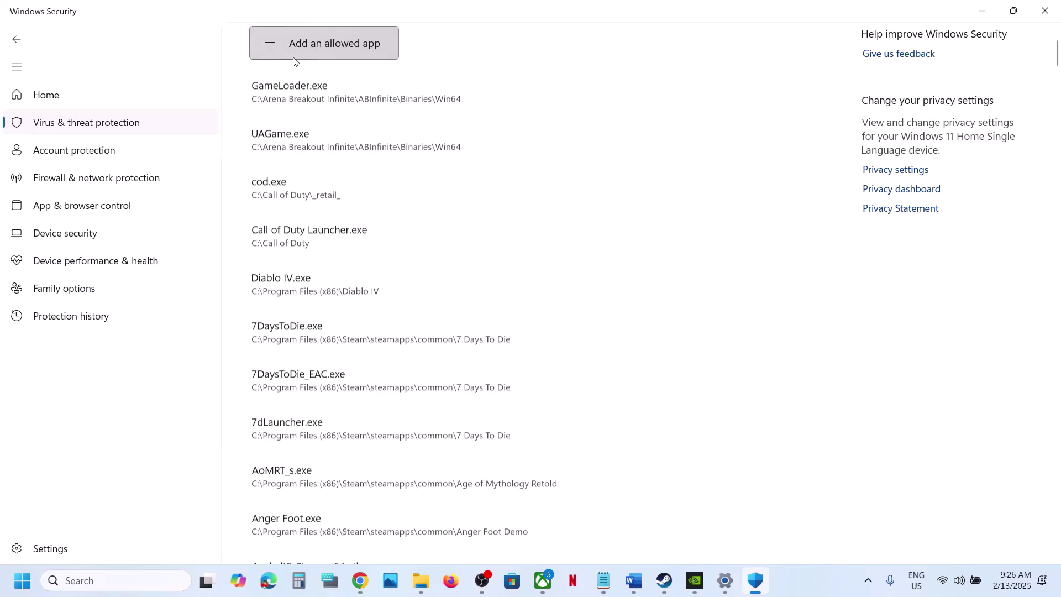
Add start_protected_game from the Project Honor folder to the apps allowed through Controlled folder access
click(293, 56)
click(333, 95)
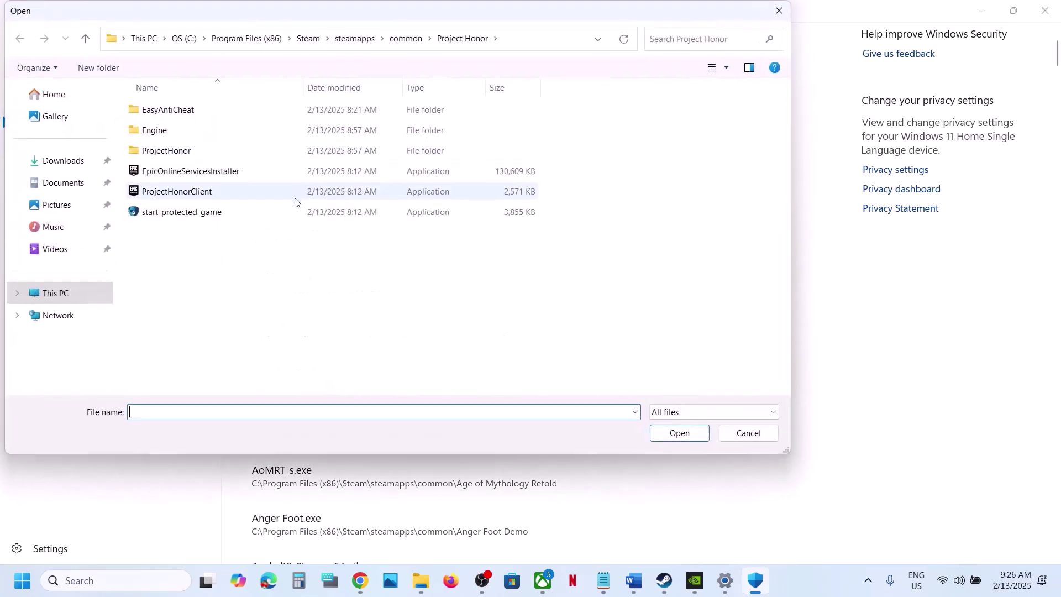
click(181, 213)
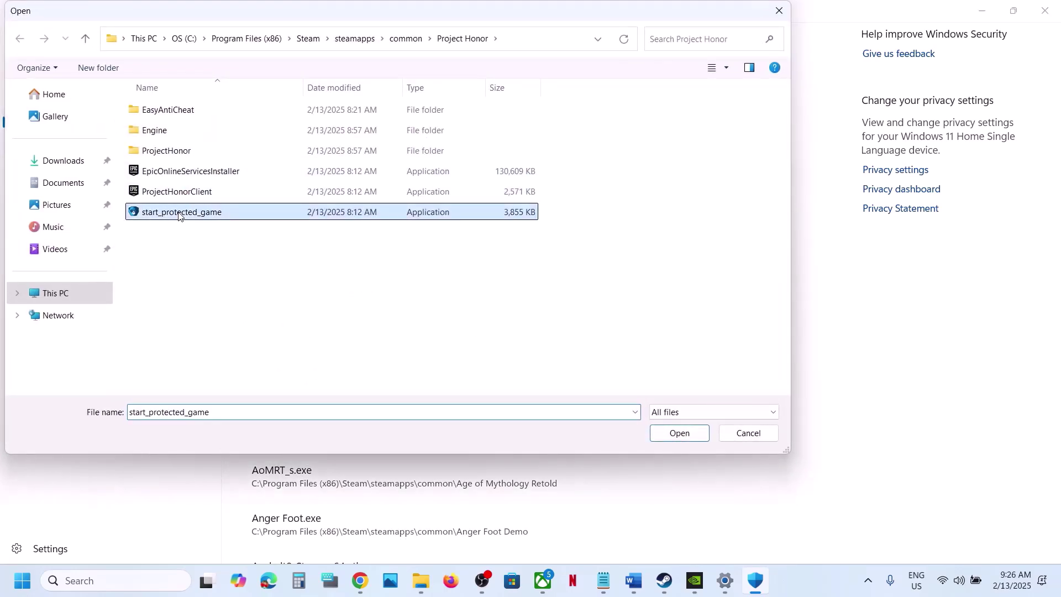
click(676, 435)
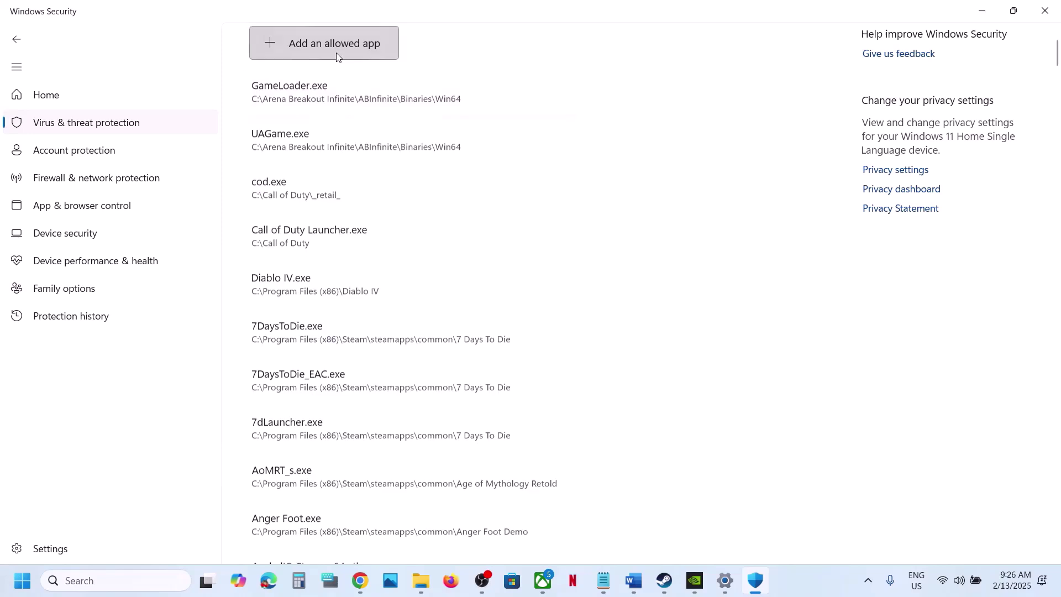
Add EpicOnlineServicesInstaller from the Project Honor folder to the apps allowed through Controlled folder access
click(334, 54)
click(334, 94)
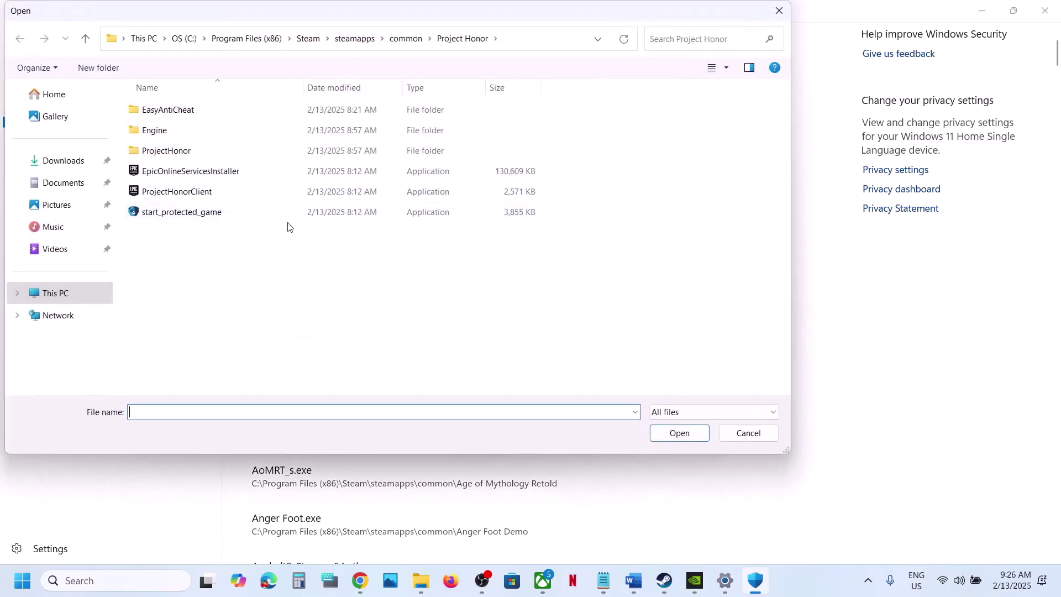
click(181, 173)
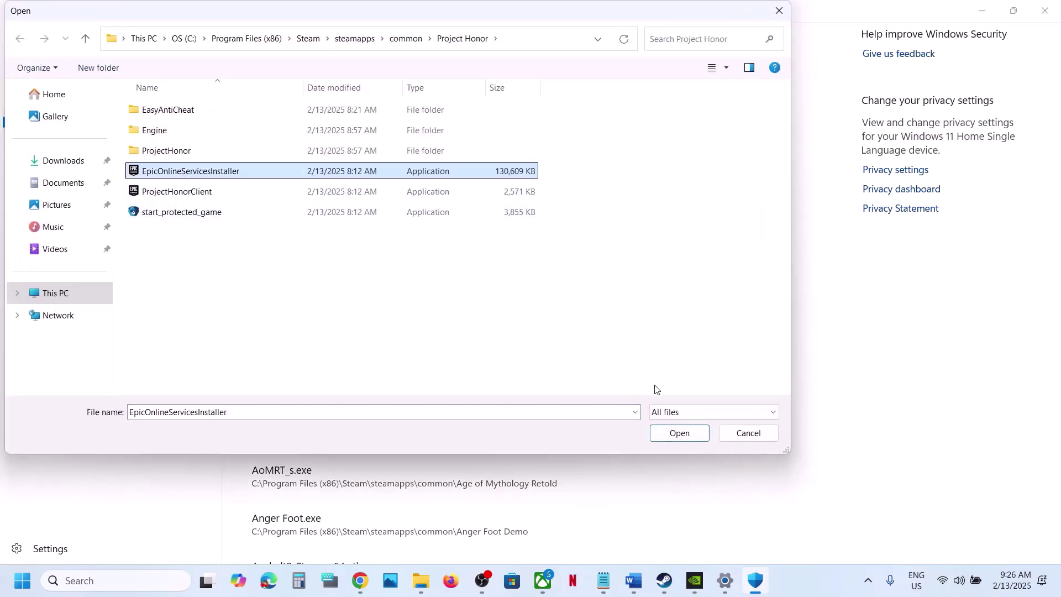
click(667, 433)
Add ProjectHonorClient from the Project Honor\ProjectHonor\Binaries\Win64 folder to the apps allowed through Controlled folder access
click(316, 54)
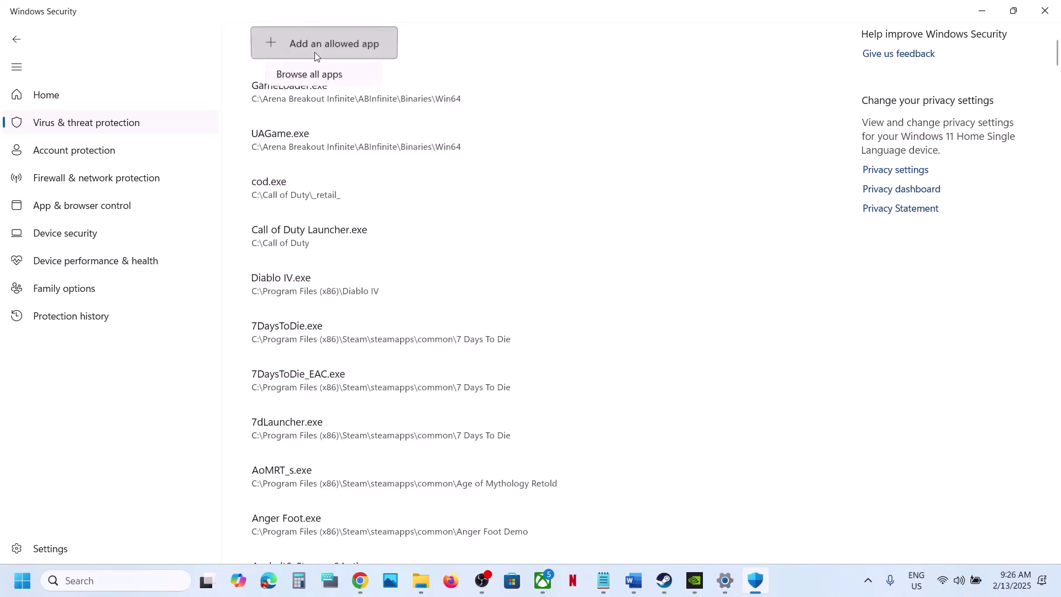
click(330, 95)
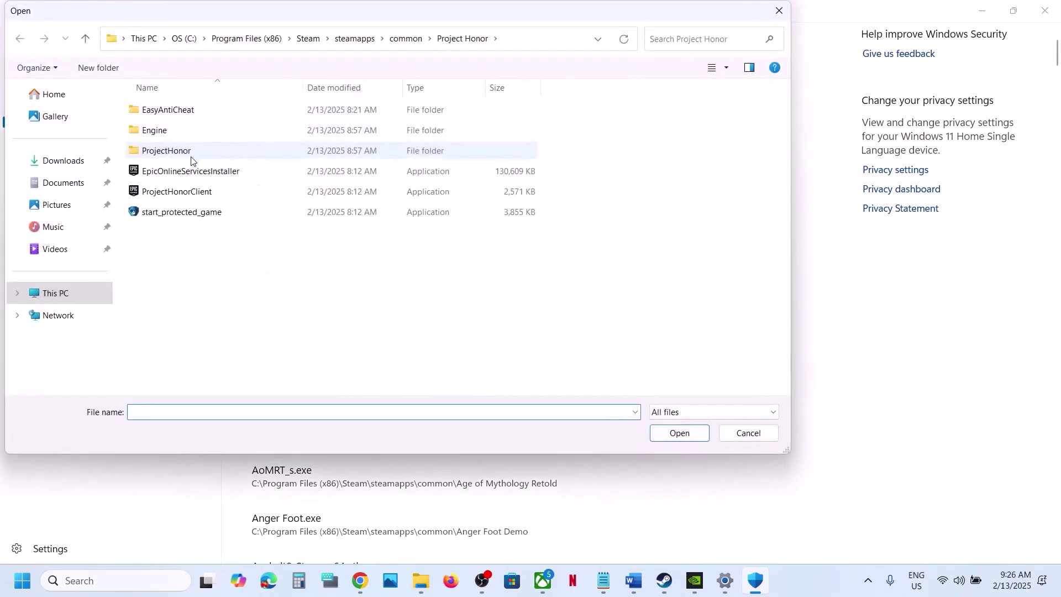
double_click(174, 153)
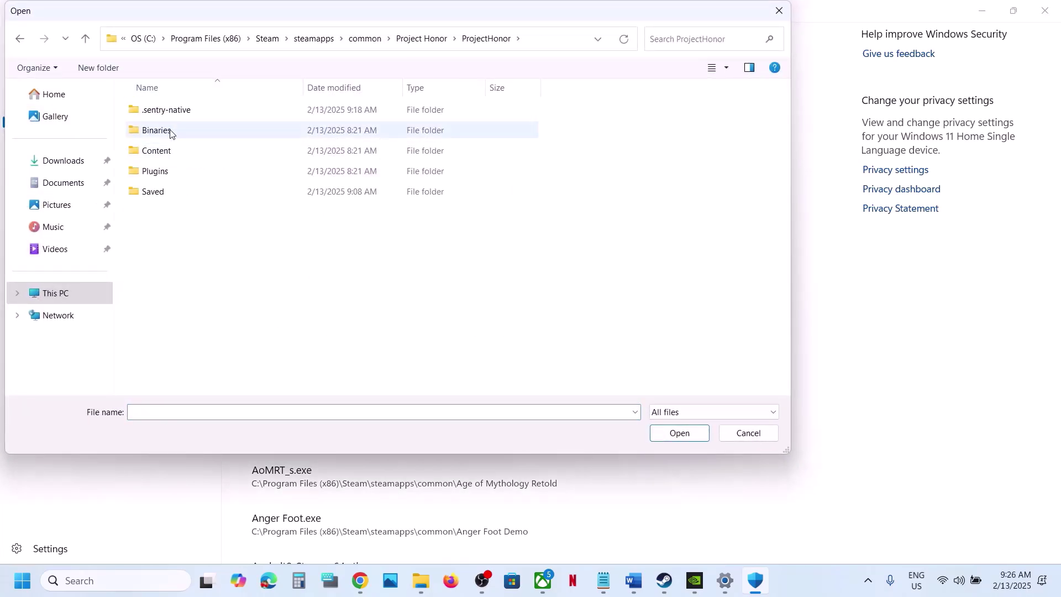
double_click(169, 132)
double_click(168, 111)
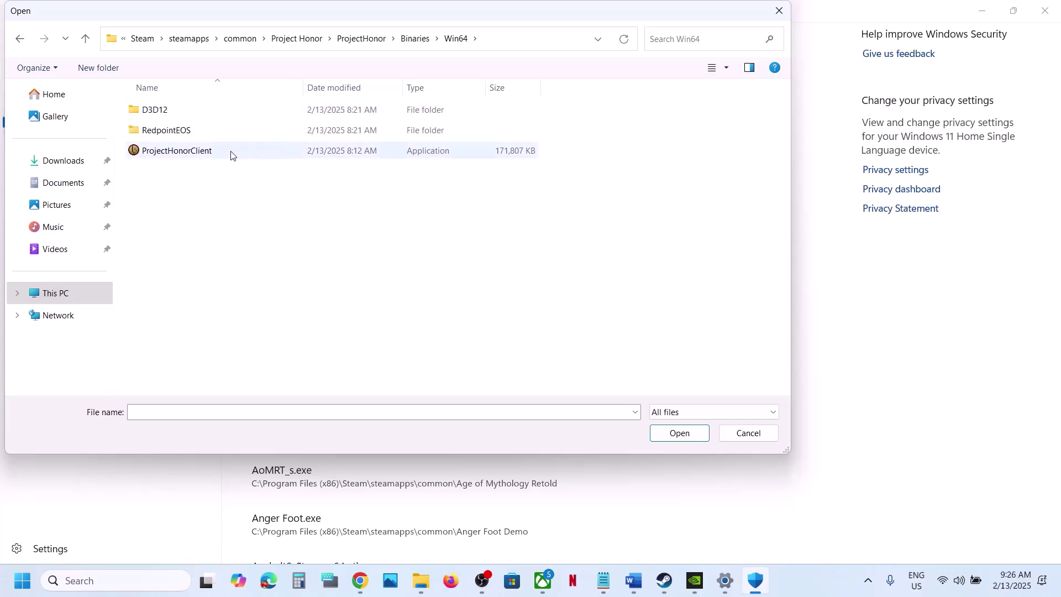
click(216, 157)
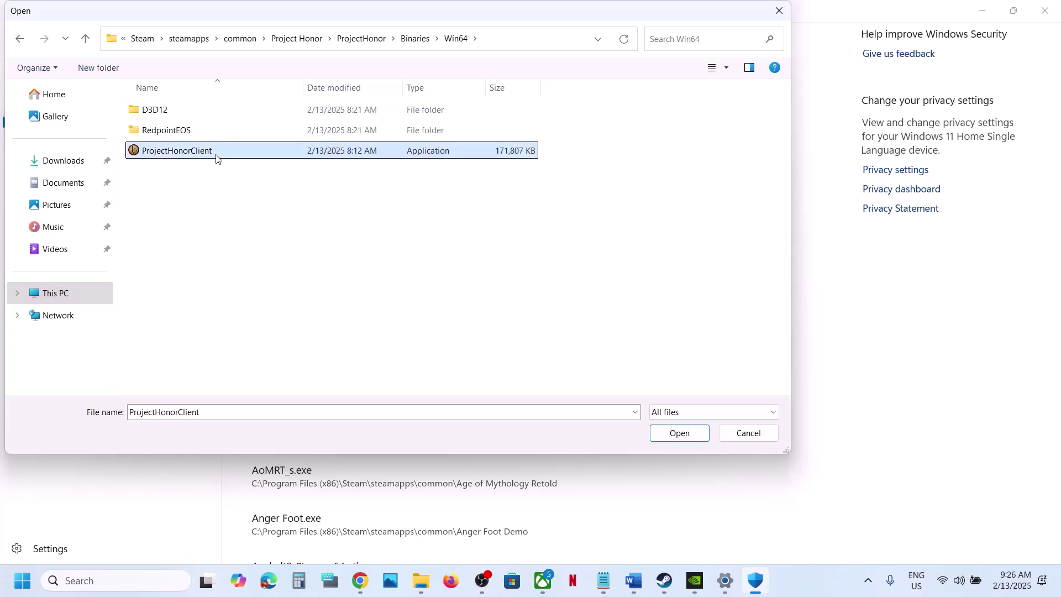
click(675, 434)
Open Windows Defender Firewall's allowed apps from Control Panel and unlock the list for changes
click(161, 587)
text(c)
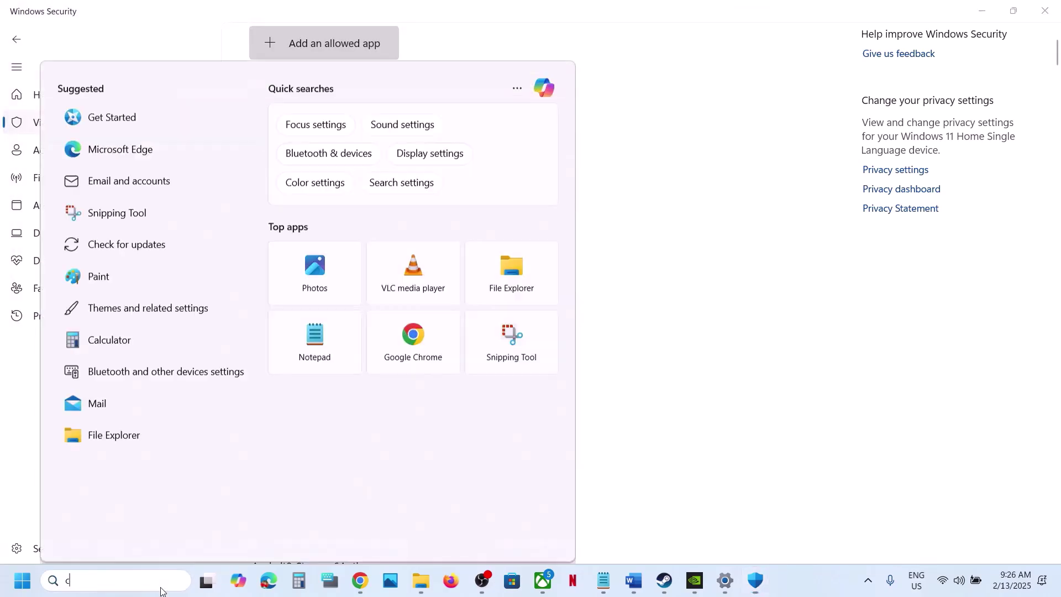
text(ontrol)
key(Return)
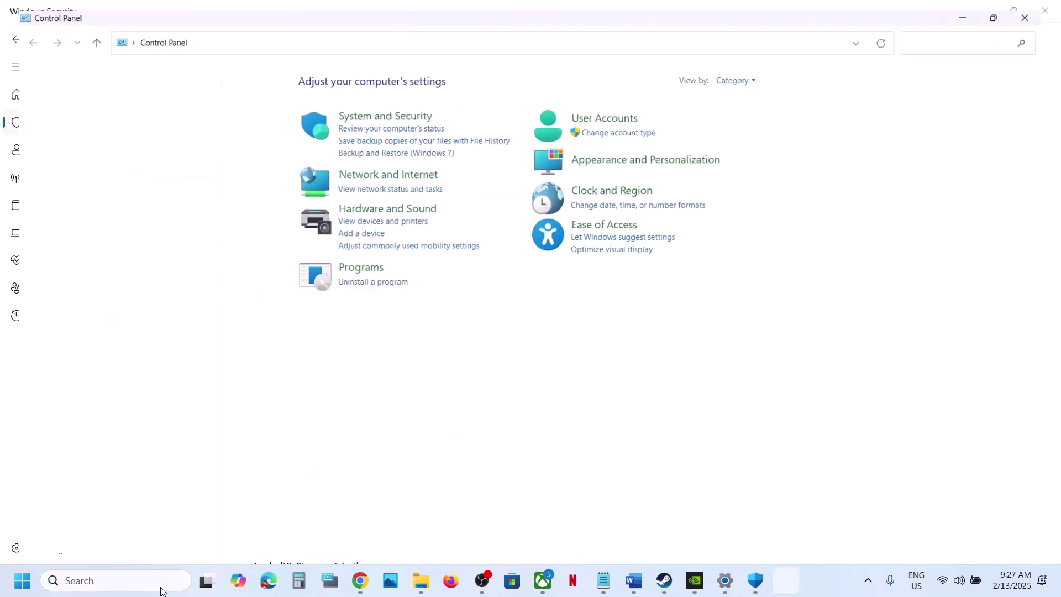
click(381, 112)
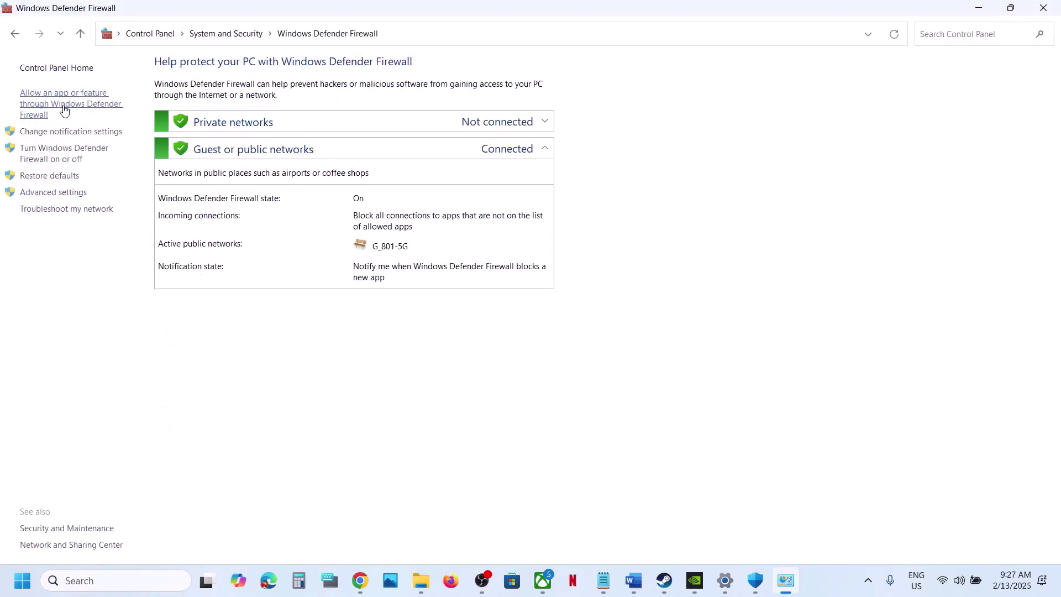
click(66, 108)
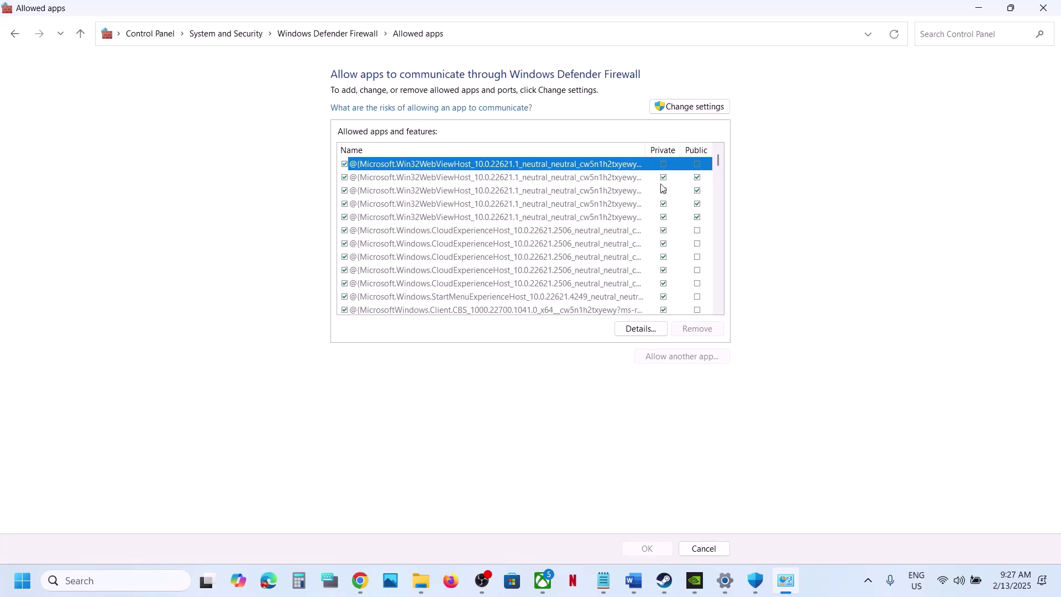
click(707, 108)
Start allowing another app through the firewall and browse to C:\Program Files (x86)\Steam\steamapps\common\Project Honor
click(701, 360)
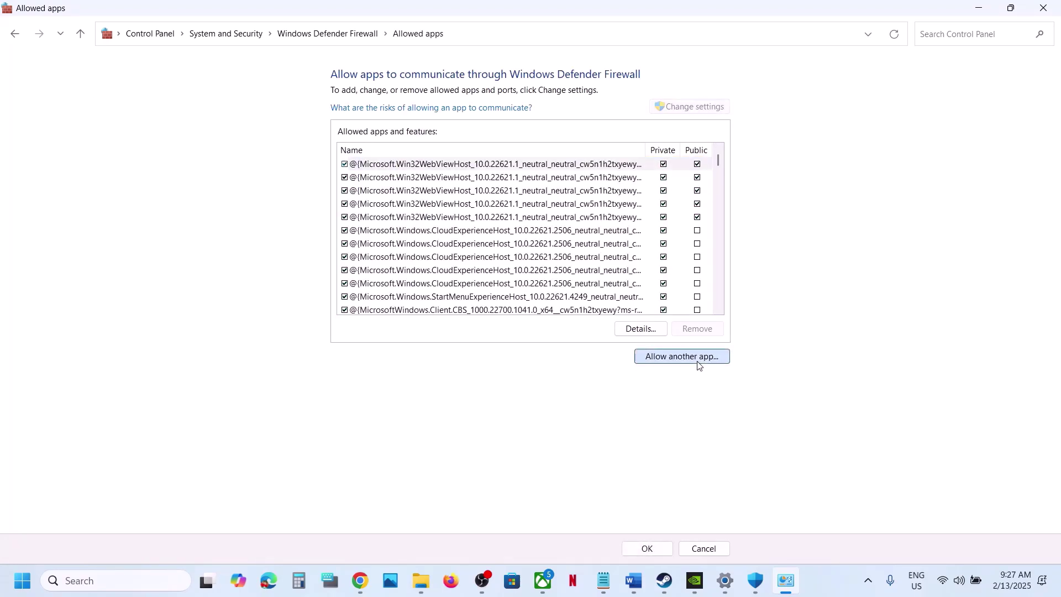
click(625, 357)
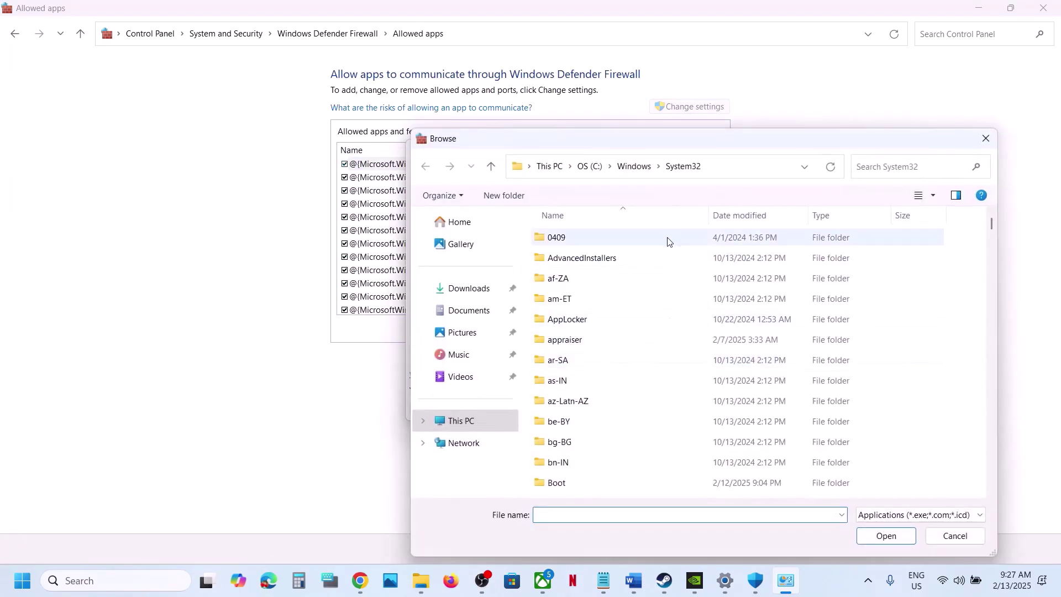
click(498, 421)
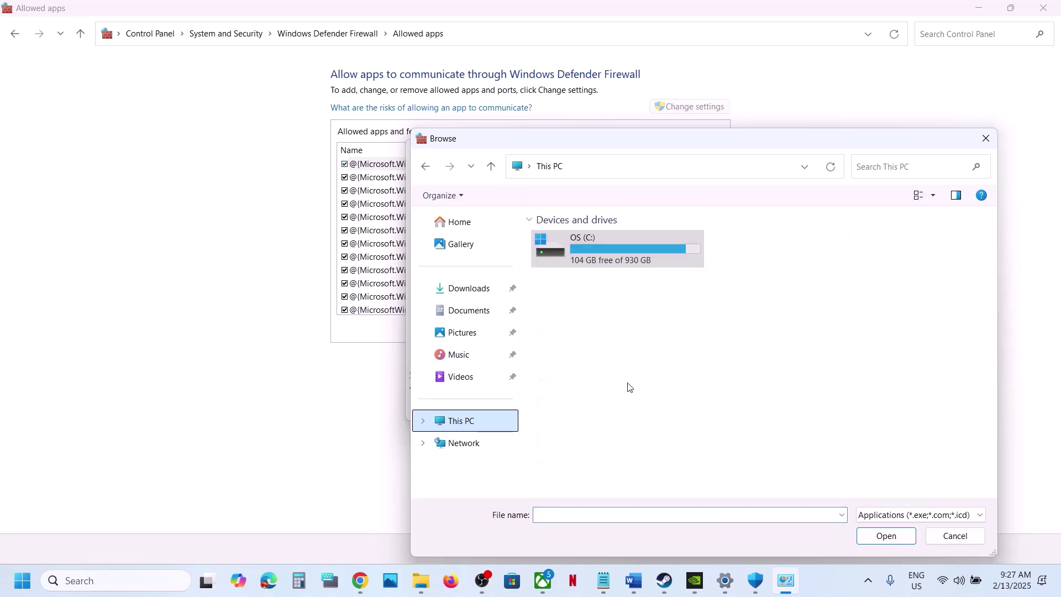
double_click(622, 251)
scroll(614, 332, down, 1)
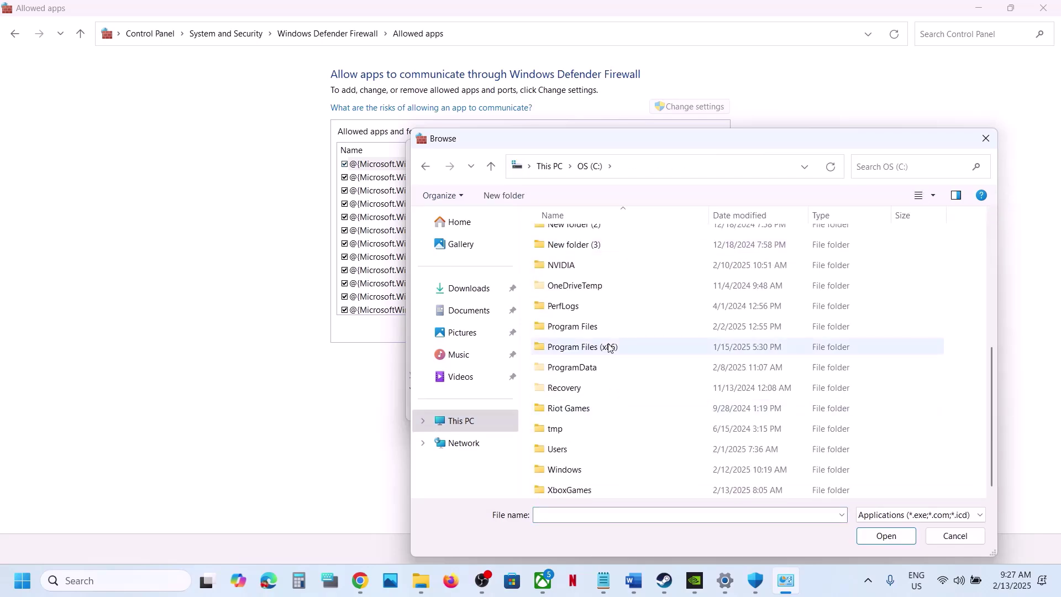
double_click(608, 345)
scroll(602, 348, down, 2)
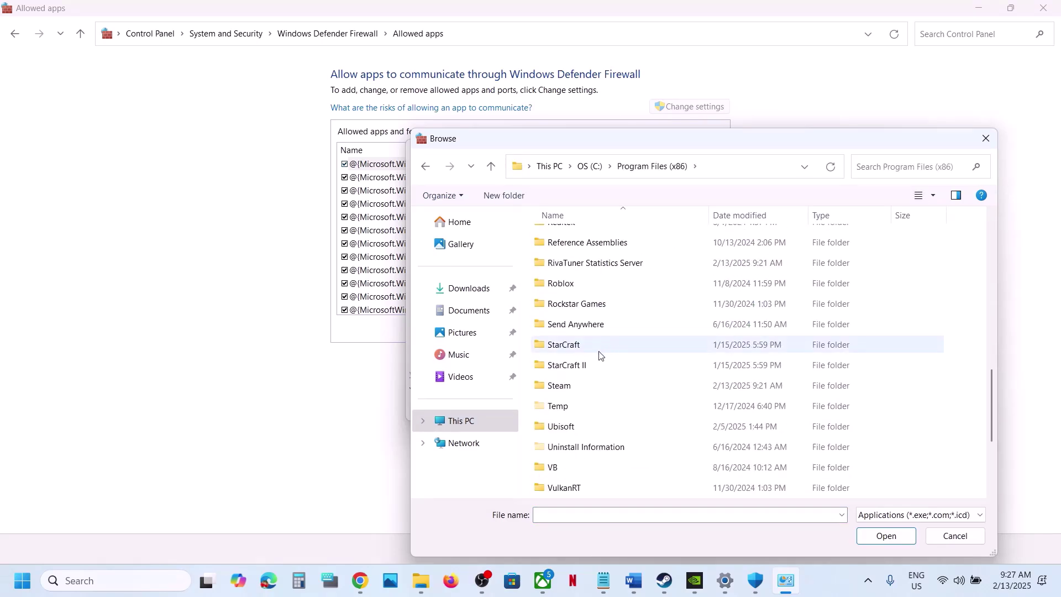
double_click(586, 386)
scroll(592, 340, down, 5)
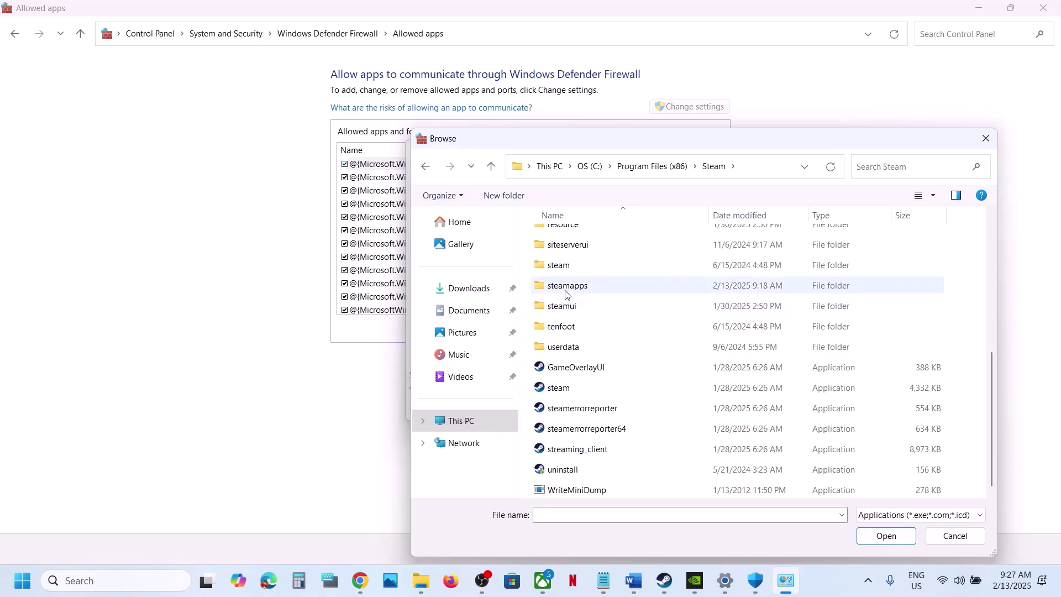
double_click(594, 287)
double_click(566, 238)
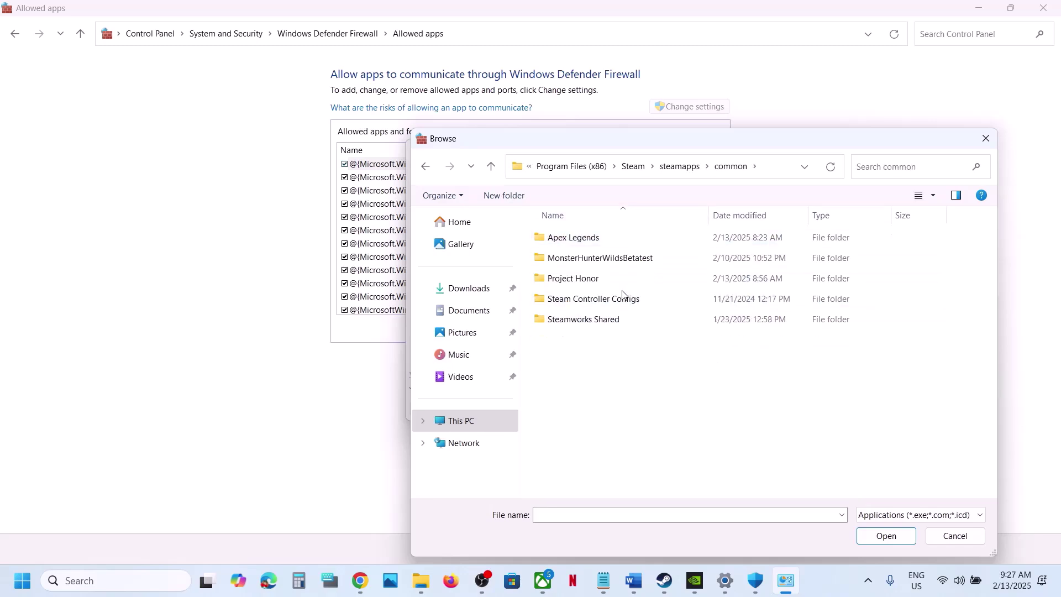
click(591, 282)
double_click(592, 283)
Add ProjectHonorClient from the Project Honor folder to the firewall's allowed apps
click(576, 320)
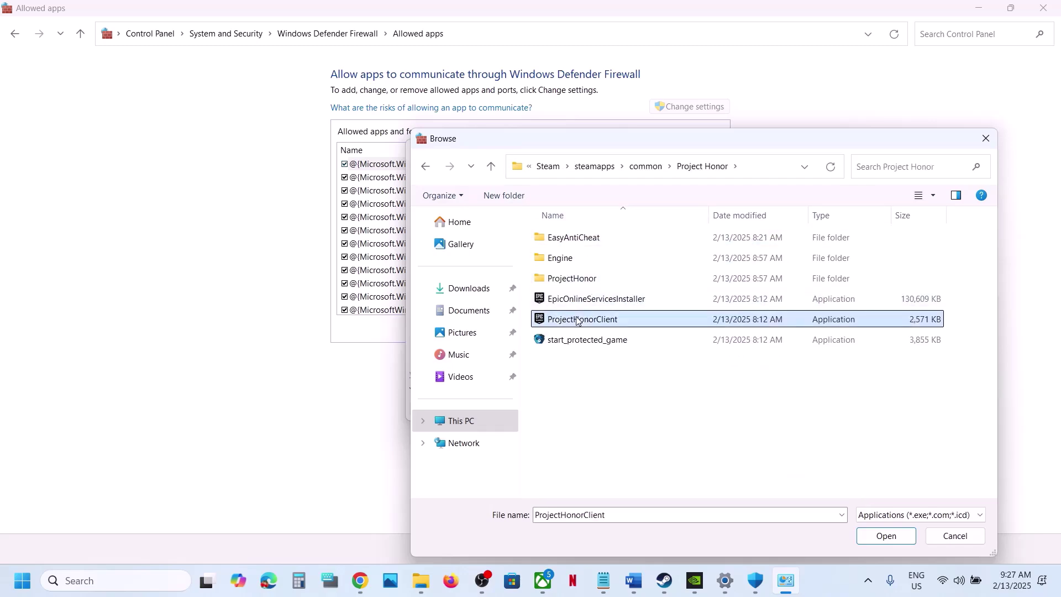
click(887, 535)
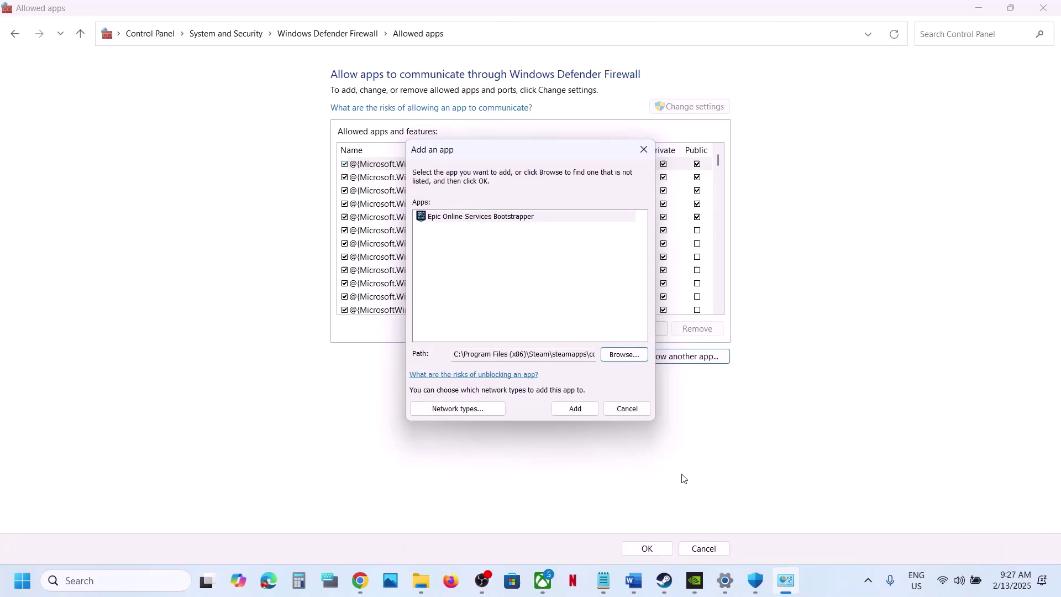
click(572, 408)
Add start_protected_game from the Project Honor folder to the firewall's allowed apps
click(635, 339)
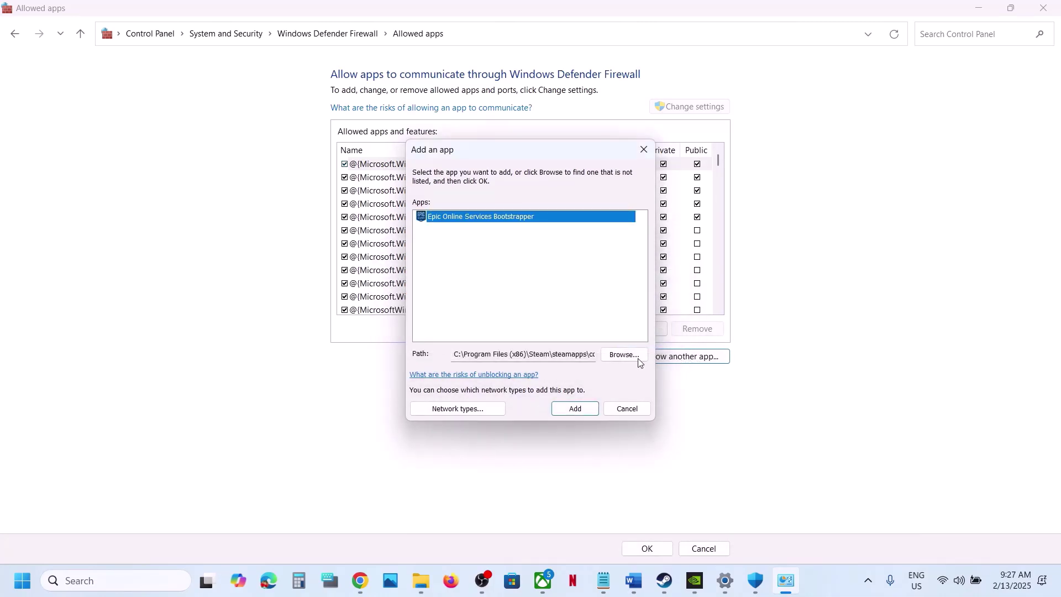
click(639, 360)
click(592, 341)
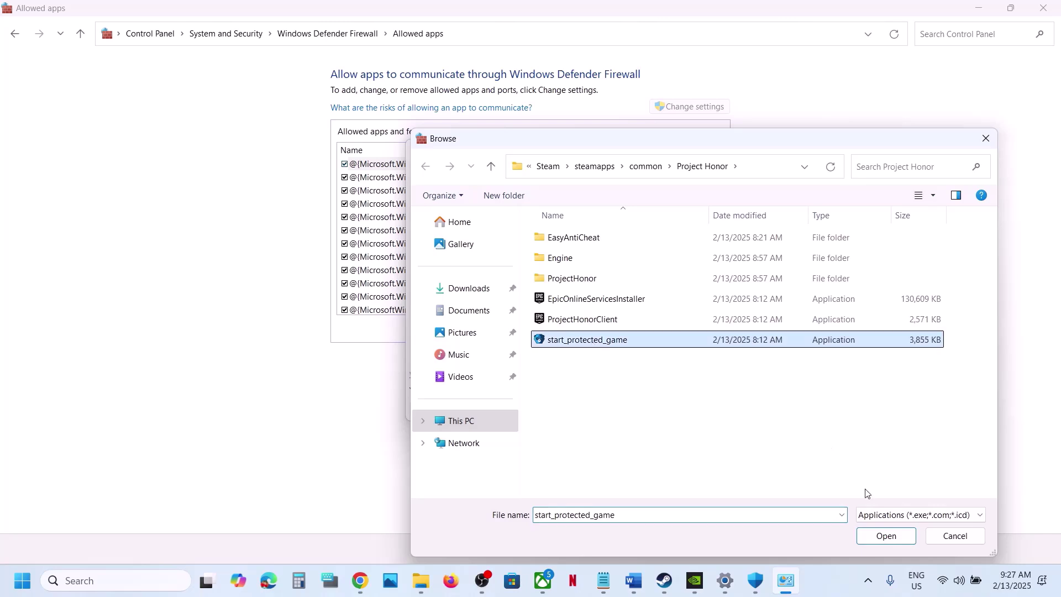
click(868, 538)
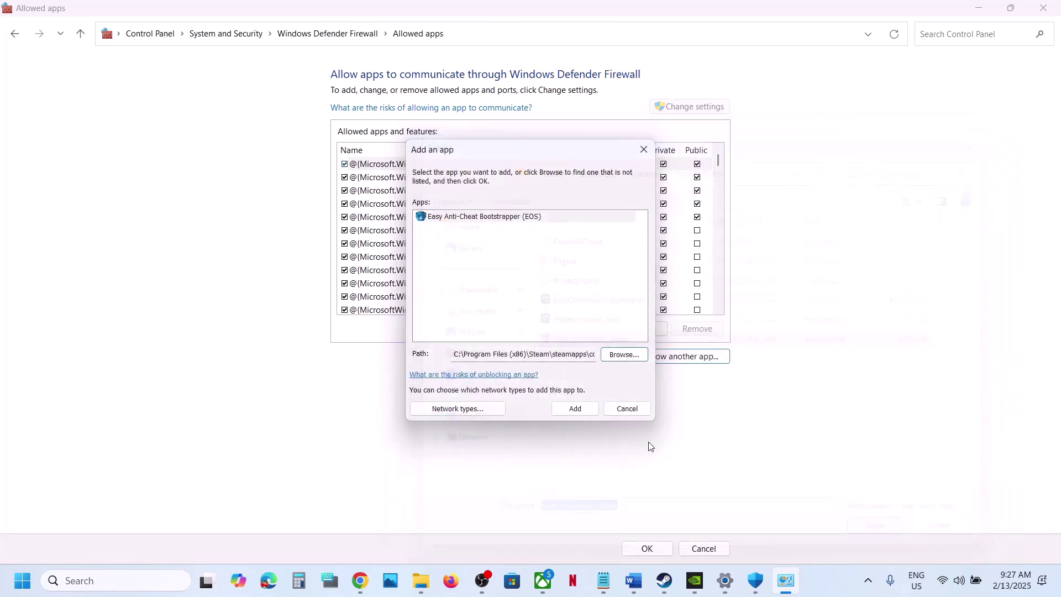
click(575, 409)
Add EpicOnlineServicesInstaller from the Project Honor folder to the firewall's allowed apps
click(705, 357)
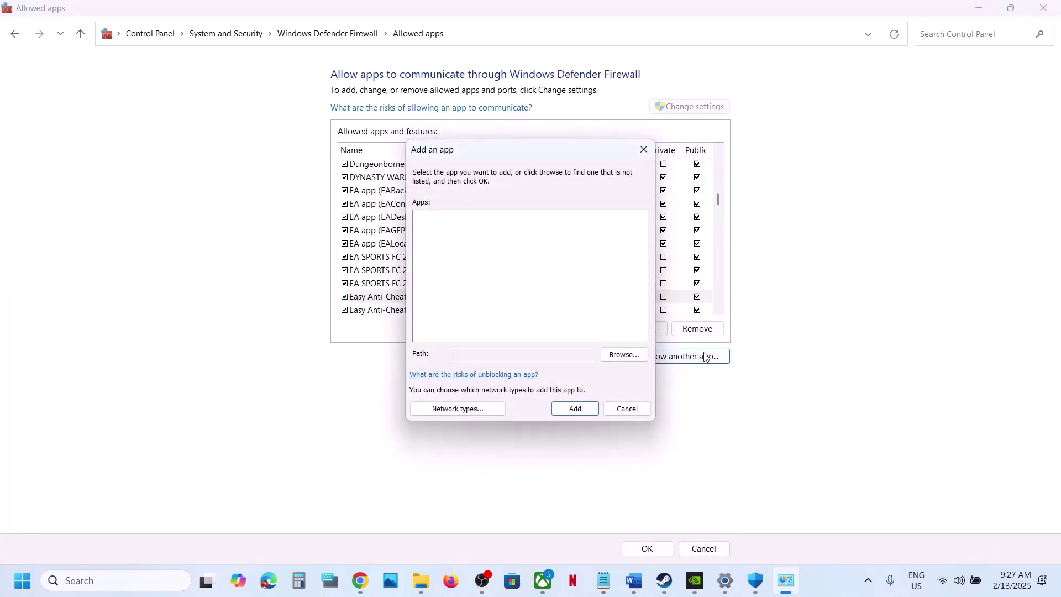
click(629, 356)
click(602, 302)
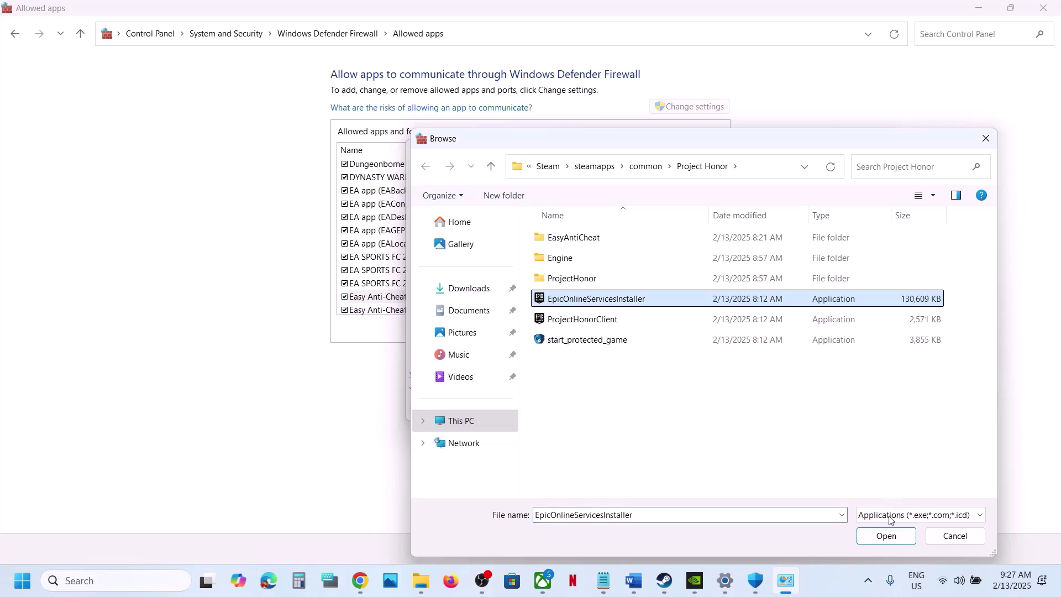
click(887, 535)
click(574, 409)
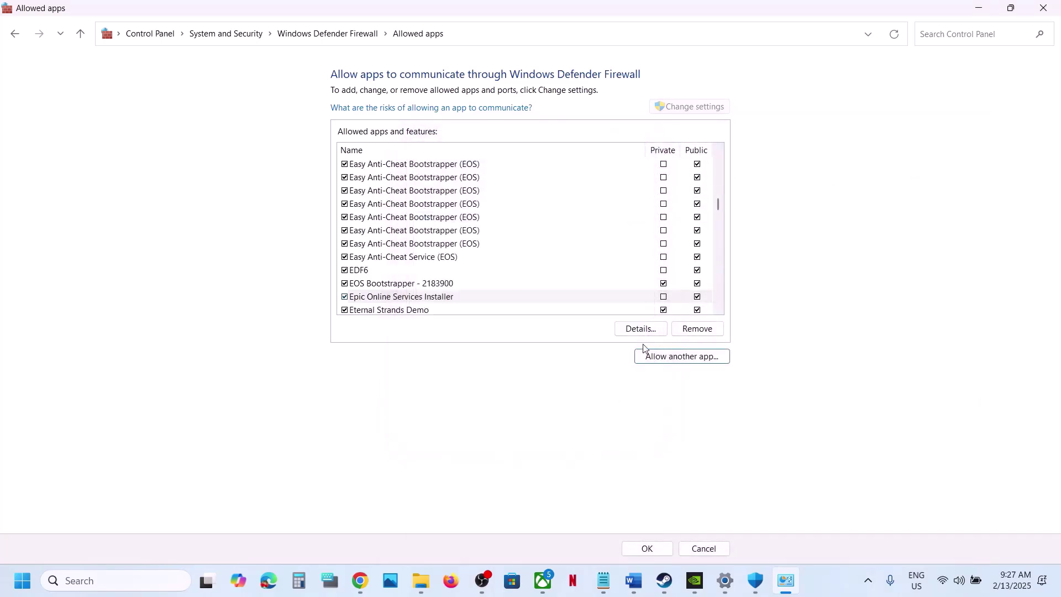
Add ProjectHonorClient from Project Honor\ProjectHonor\Binaries\Win64 to the firewall's allowed apps
click(672, 357)
click(630, 355)
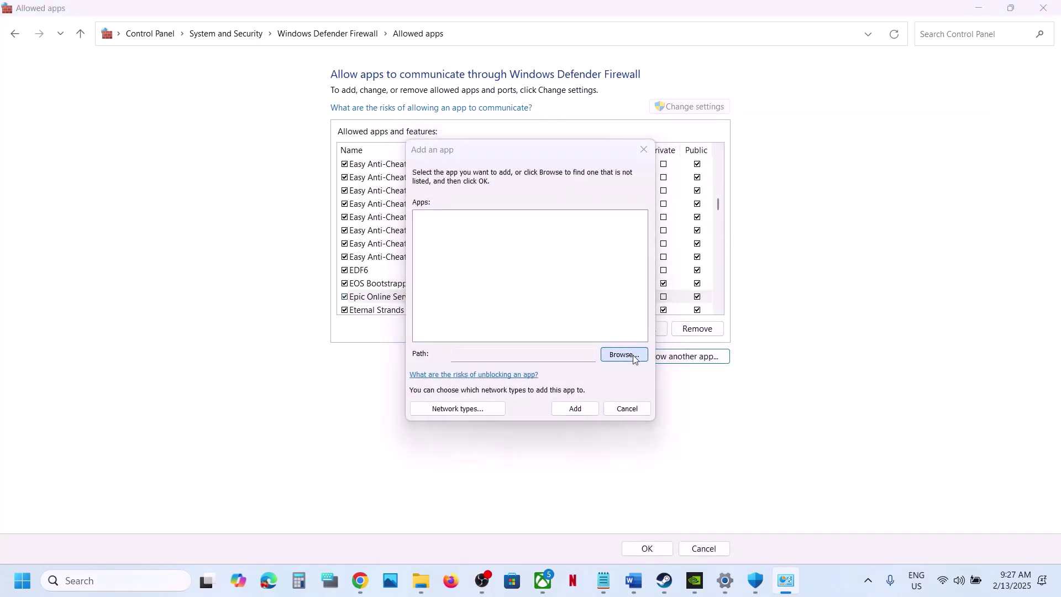
double_click(575, 278)
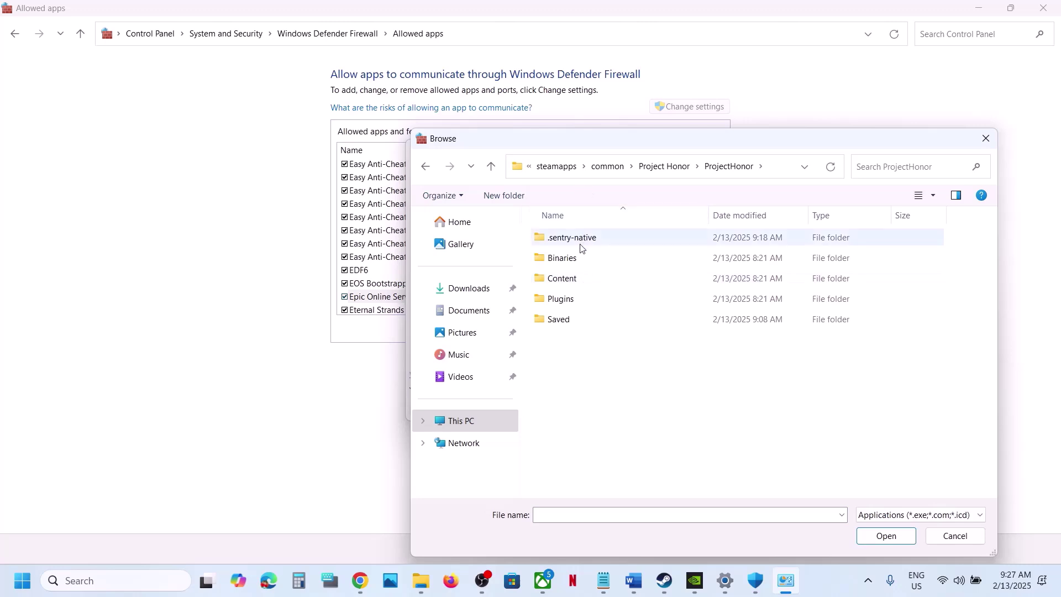
click(577, 259)
double_click(576, 258)
double_click(565, 238)
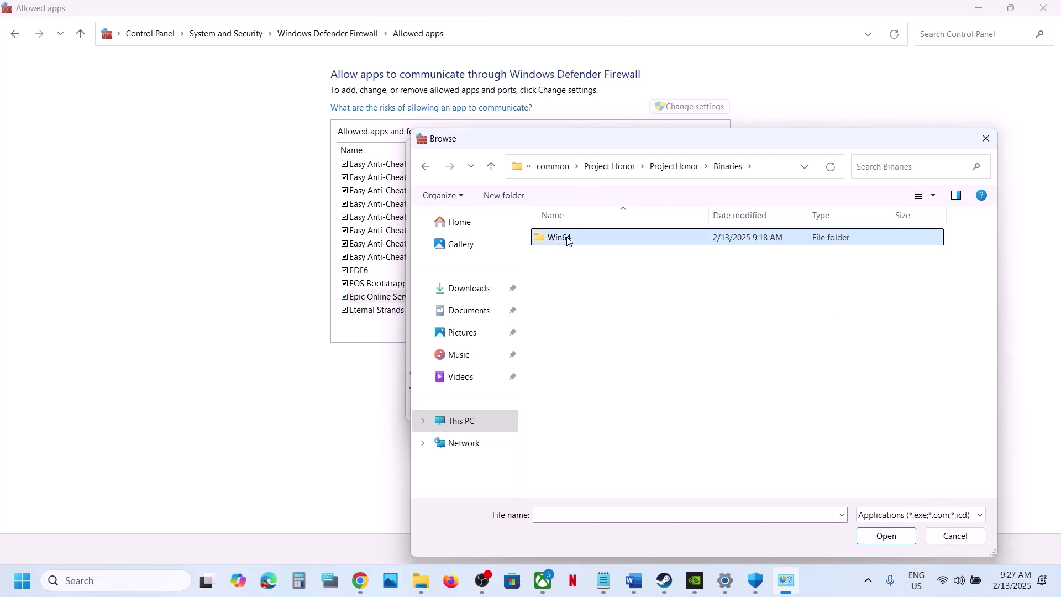
click(602, 289)
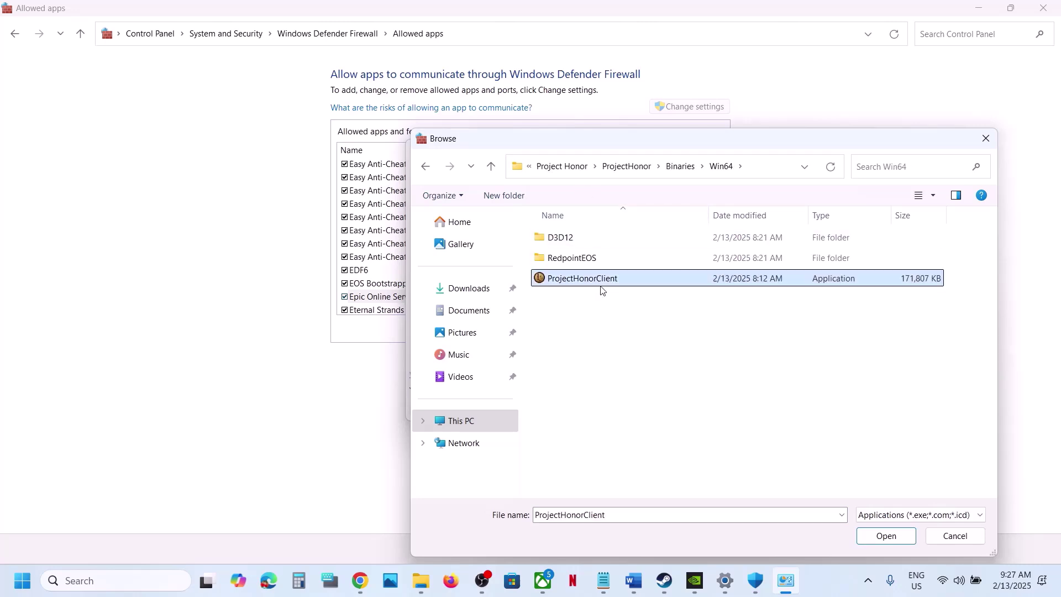
click(876, 538)
click(571, 412)
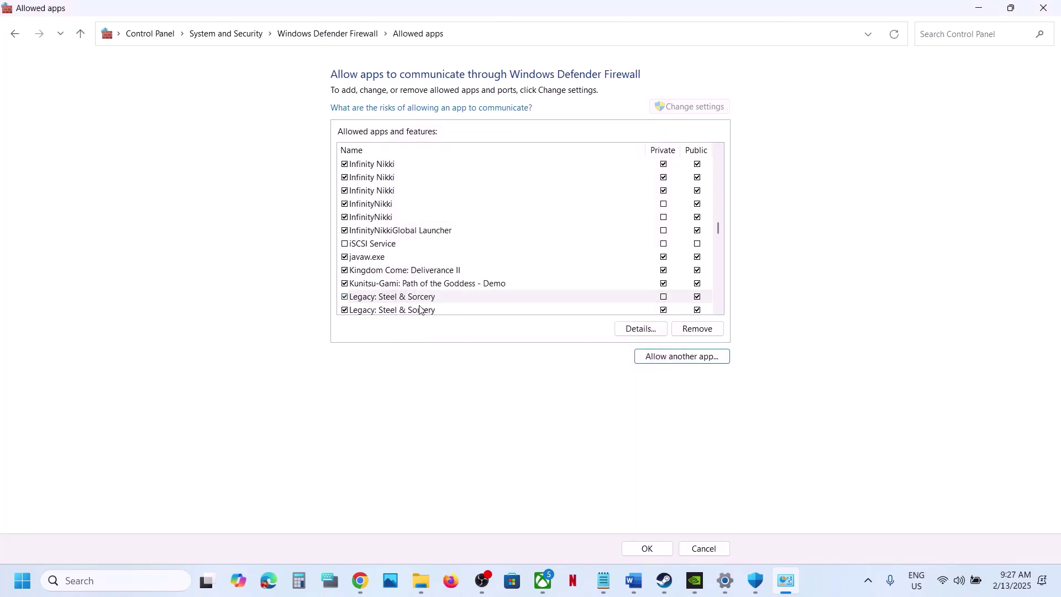
Check the Legacy: Steel & Sorcery firewall entries, save the allowed apps, and close the Firewall, Windows Security and Settings windows
click(420, 307)
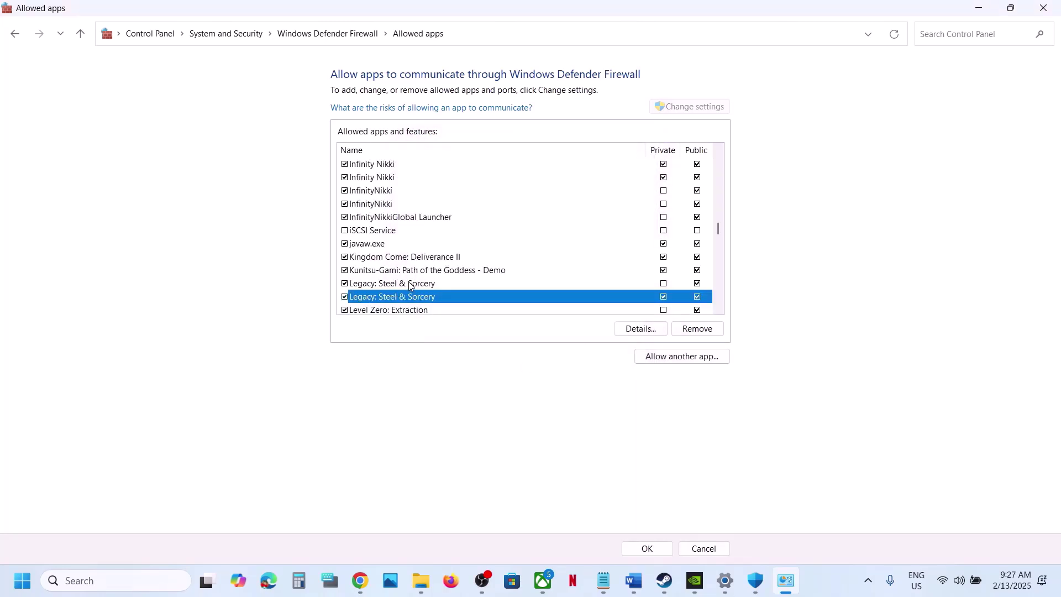
click(410, 285)
click(652, 551)
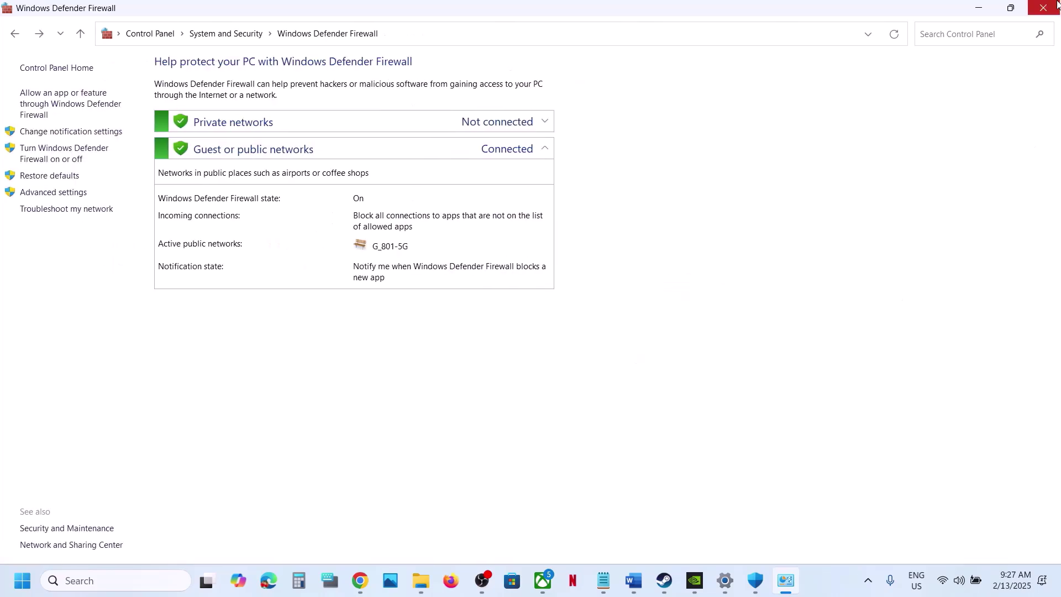
click(1047, 7)
click(1047, 8)
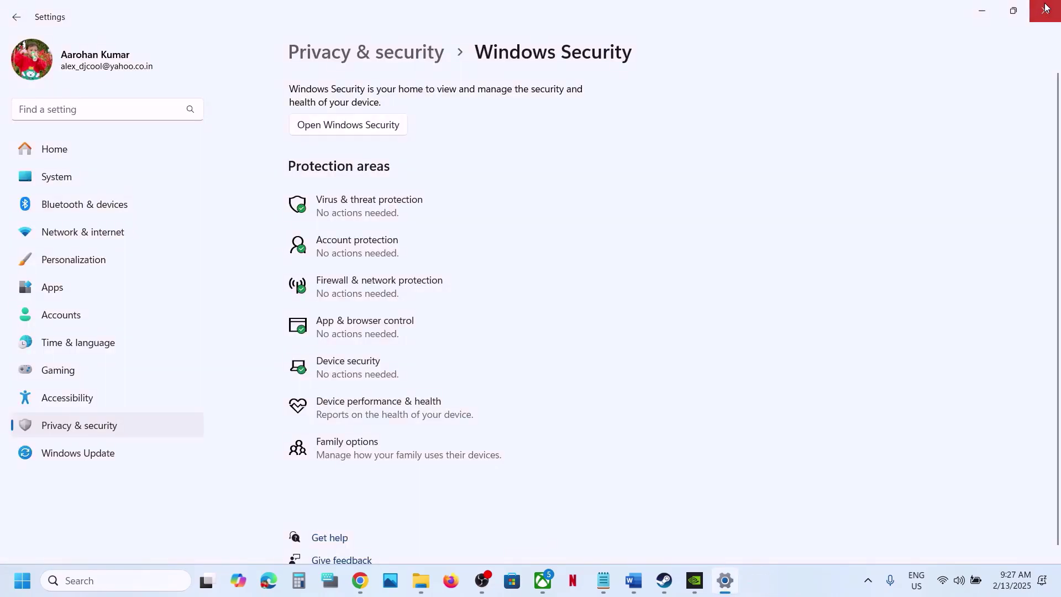
click(1046, 8)
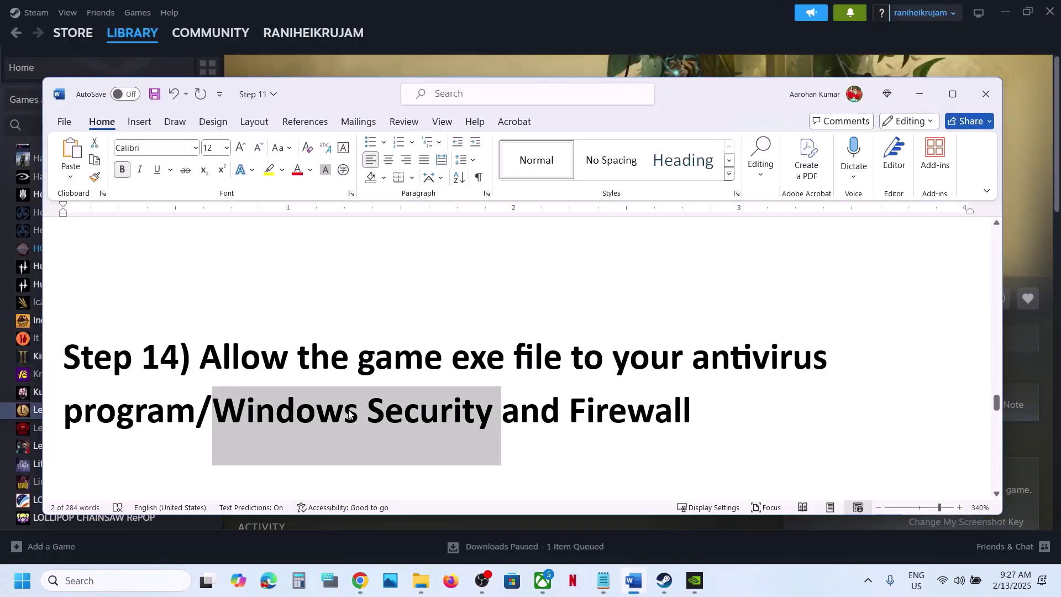
Go to Step 15 in the Word document and select the text "Update Windows to the latest version"
scroll(349, 412, down, 5)
scroll(349, 409, up, 2)
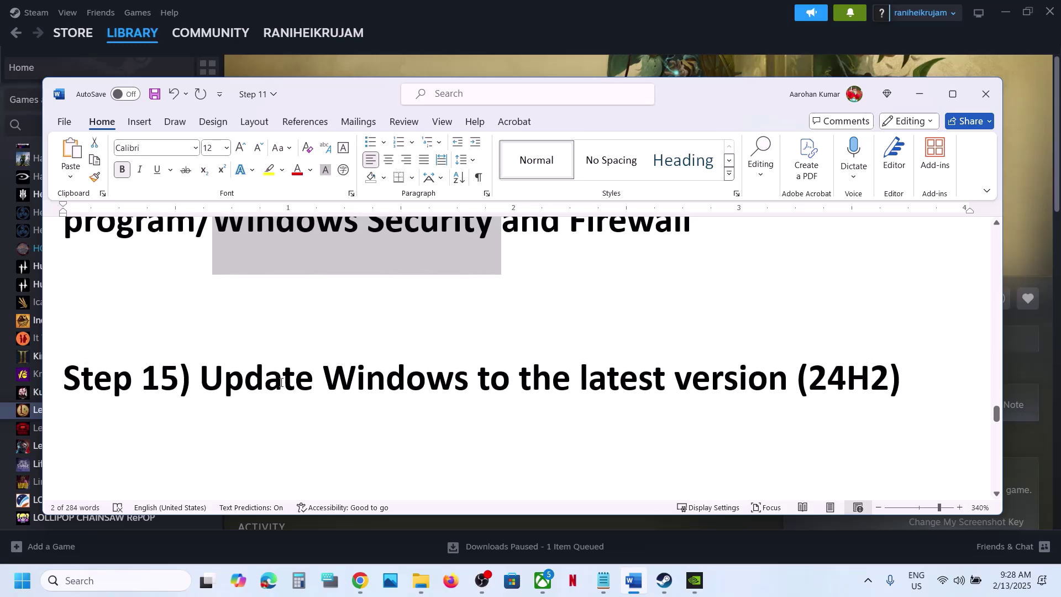
drag(281, 382, 760, 387)
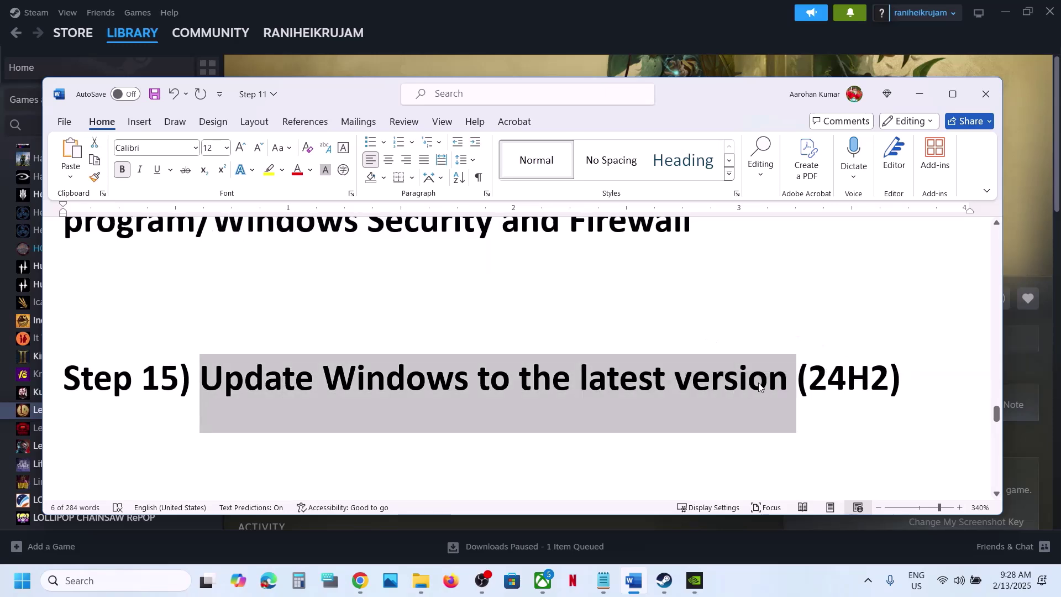
Open the Windows Update settings, resume the paused updates and check for new ones
key(super+i)
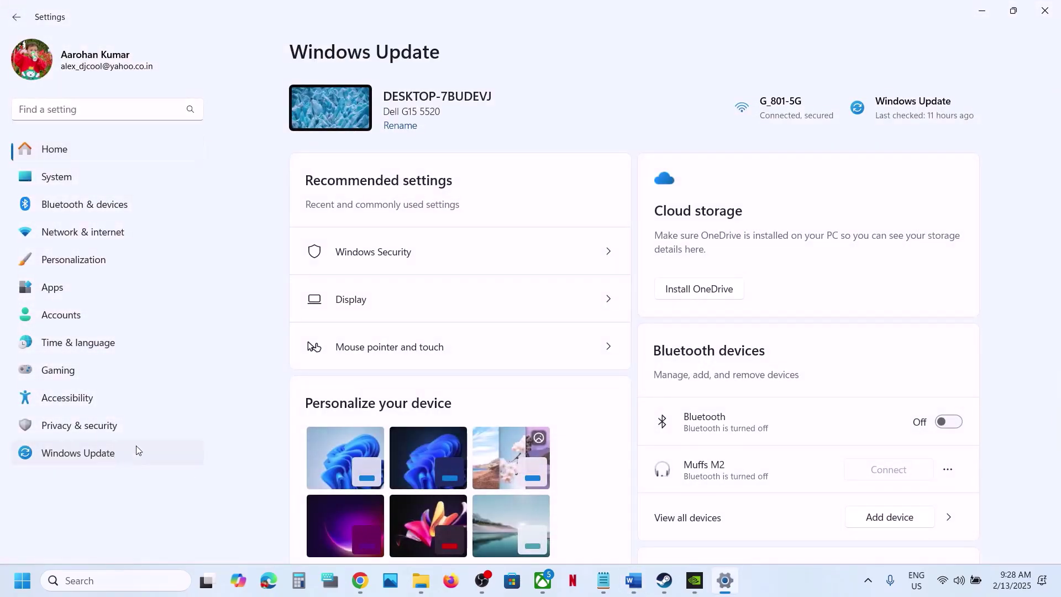
click(136, 449)
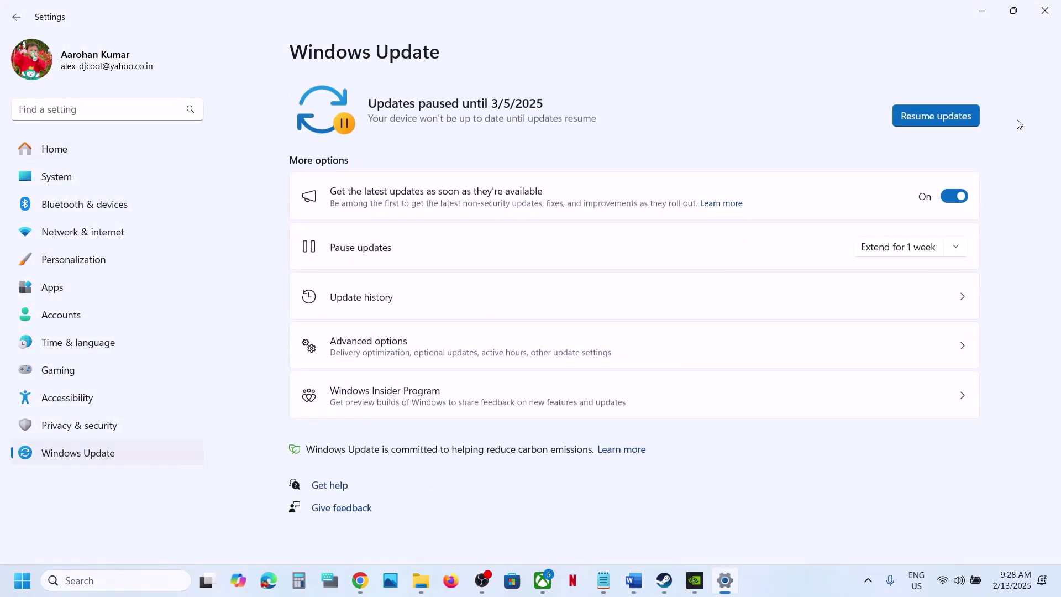
click(944, 131)
click(920, 122)
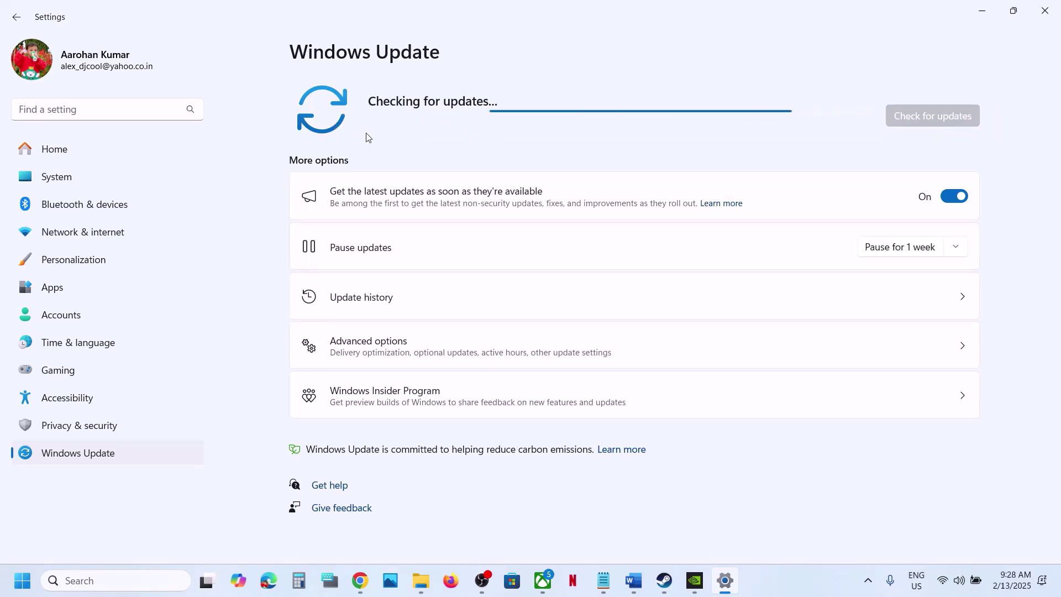
click(35, 579)
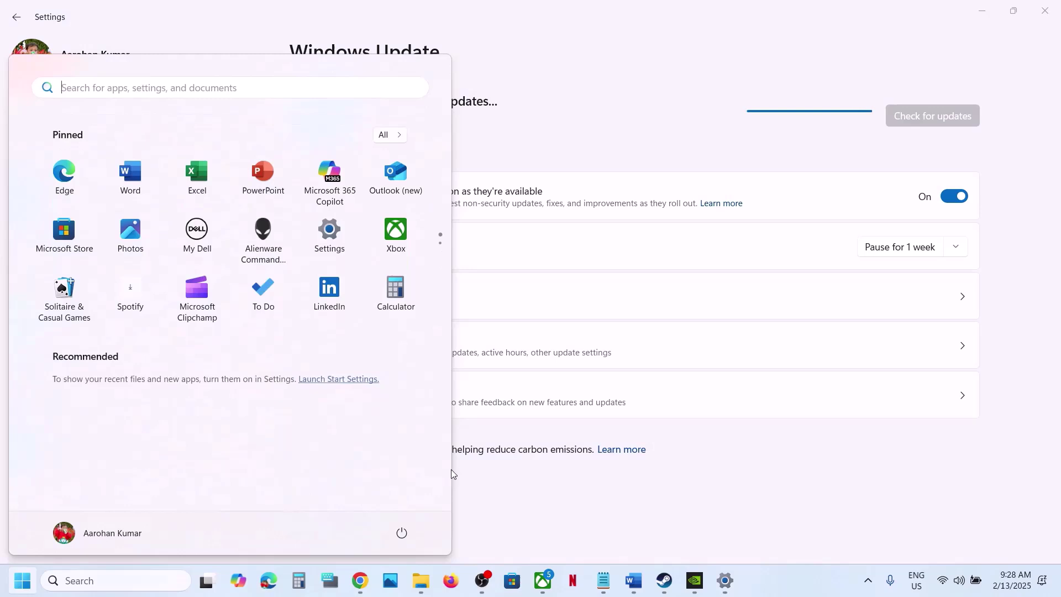
click(402, 532)
key(Escape)
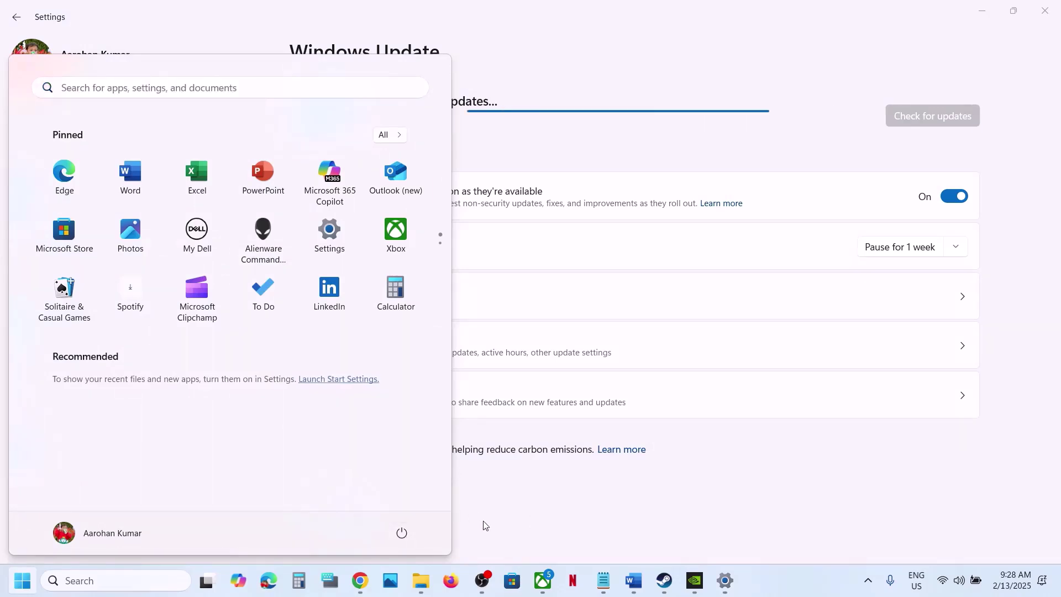
click(486, 525)
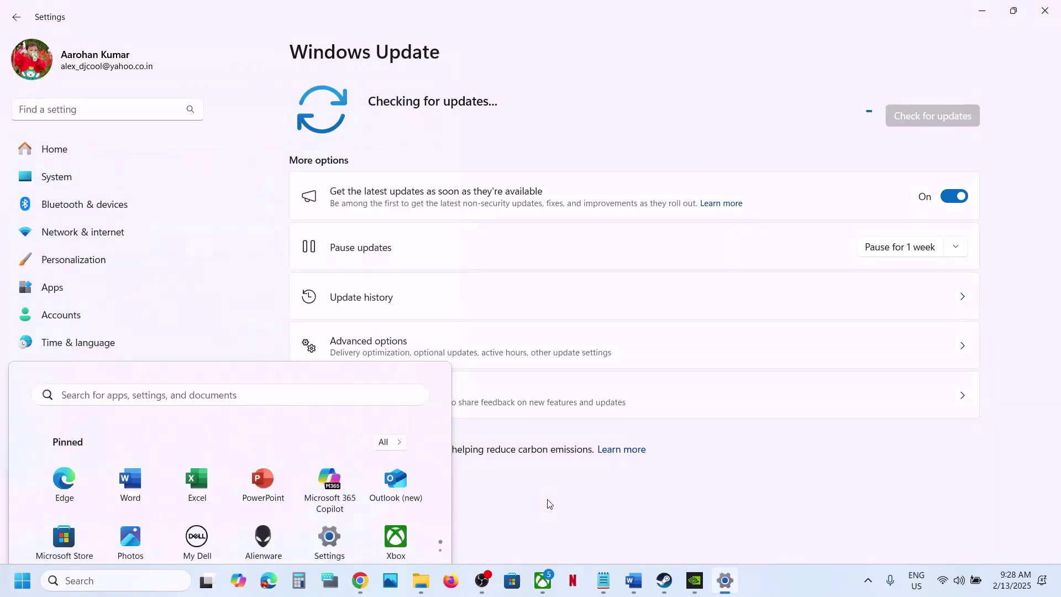
Run winver to check the installed Windows version, and close the About Windows dialog
click(101, 582)
text(winver)
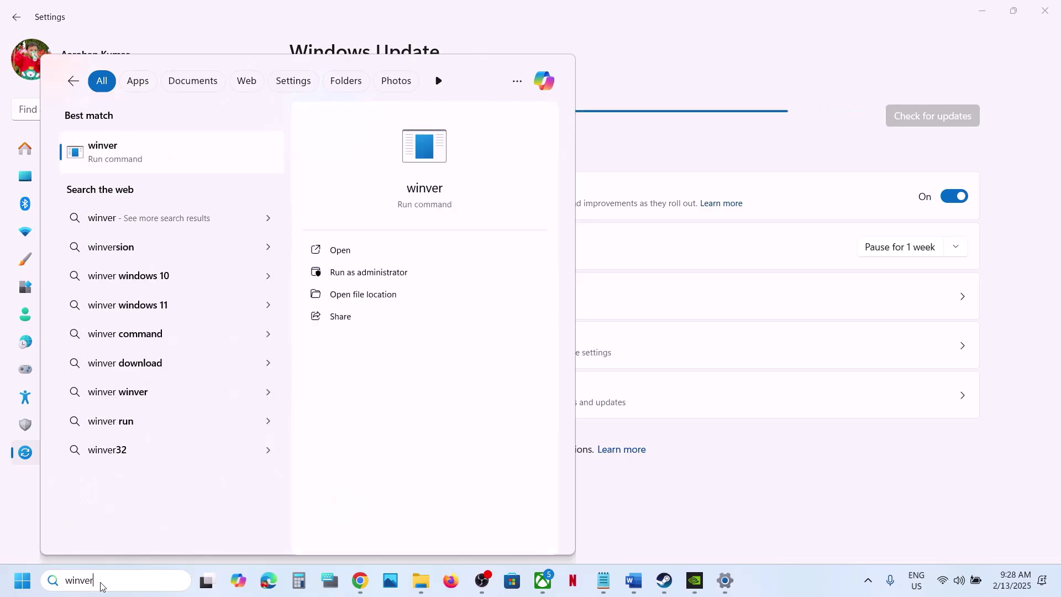
key(Return)
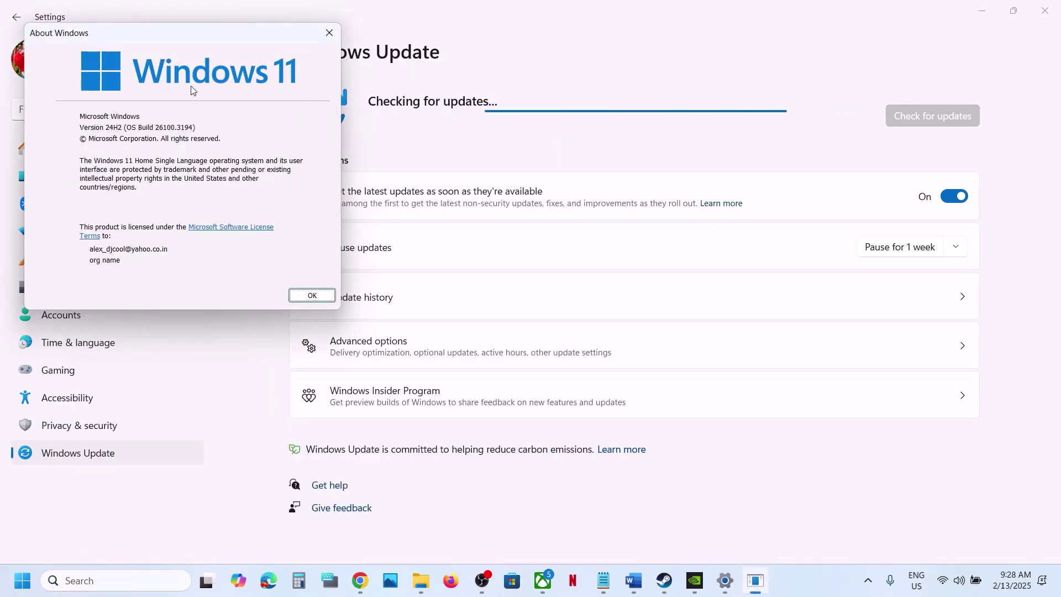
click(327, 31)
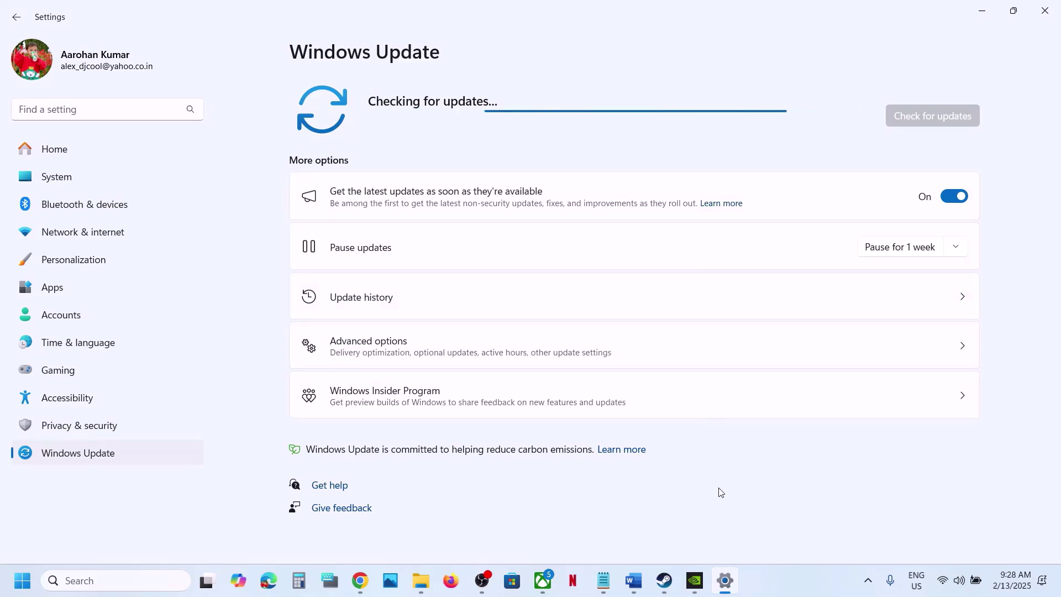
Go to Step 16 in the Word document and select the Visual C++ download link
click(633, 582)
scroll(470, 385, down, 5)
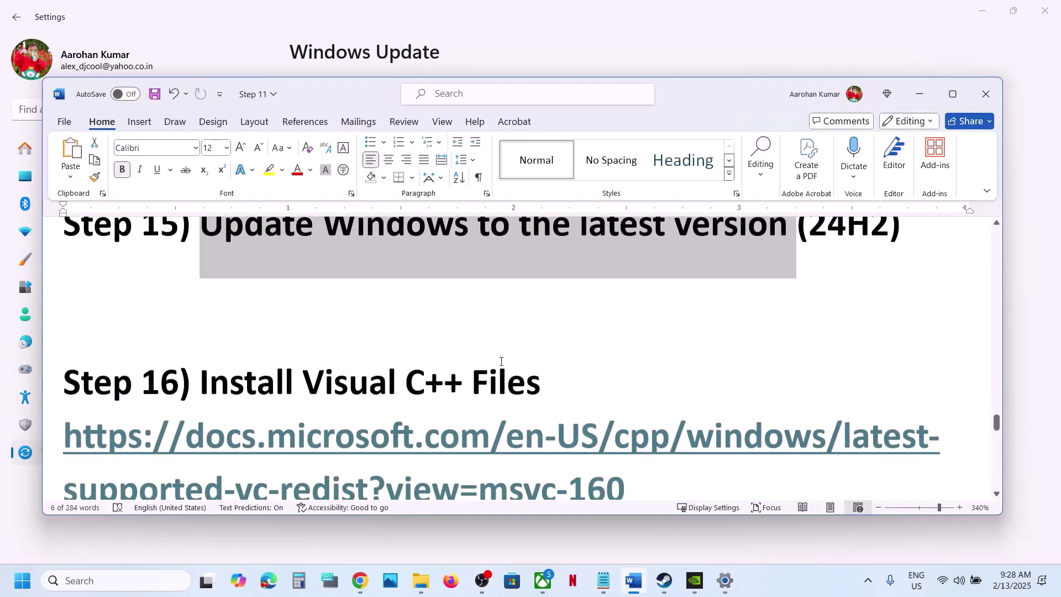
triple_click(652, 369)
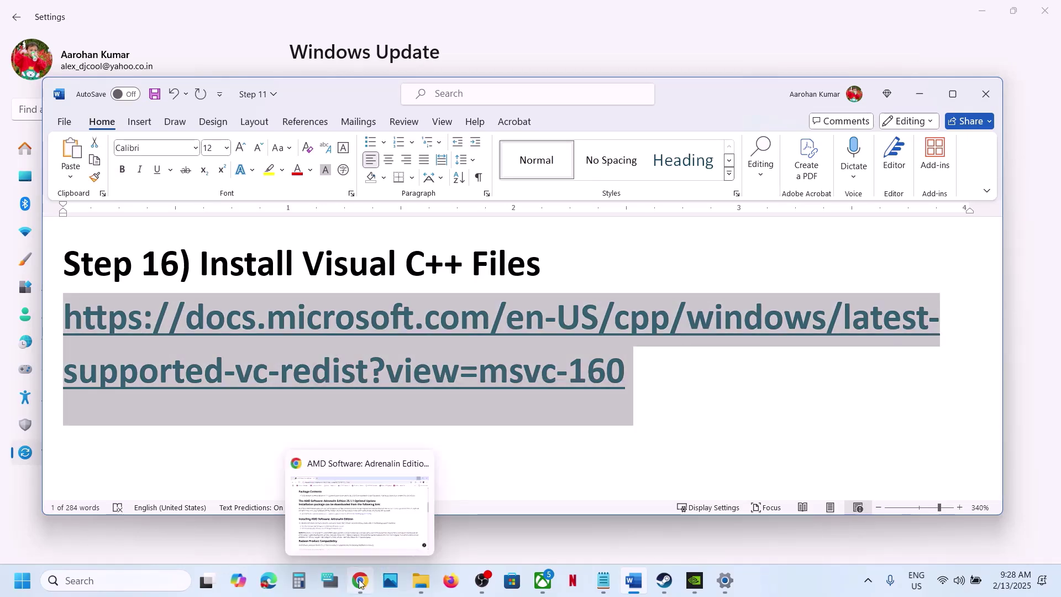
Switch to Chrome and open learn.microsoft.com/en-us/cpp/windows/latest-supported-vc-redist?view=msvc-160 in a new tab
click(360, 583)
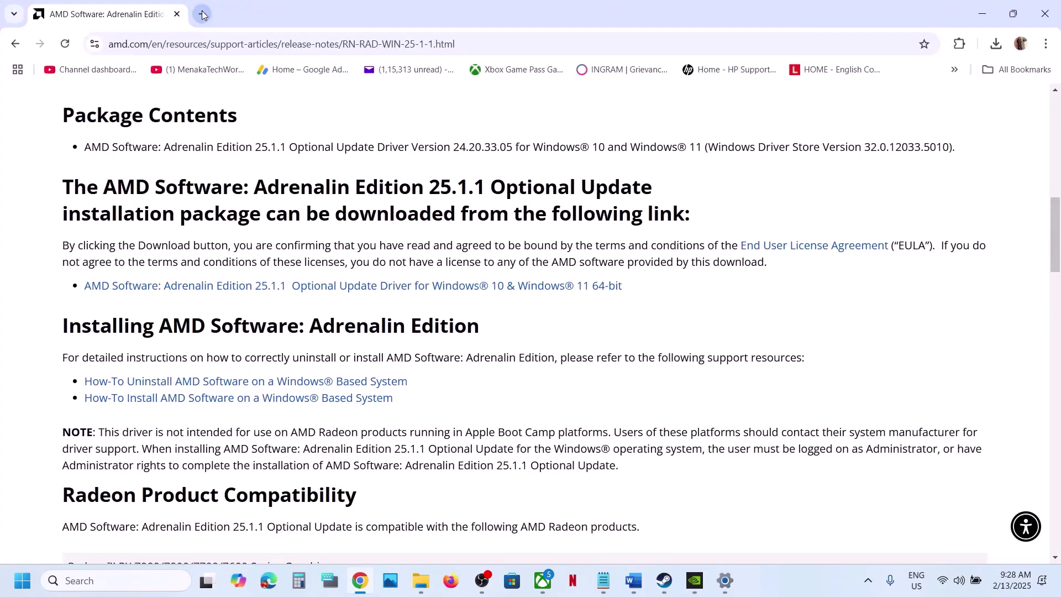
click(202, 15)
text(learn.microsoft.com/en-us/cpp/windows/latest-supported-vc-redist?view=msvc-160)
key(Return)
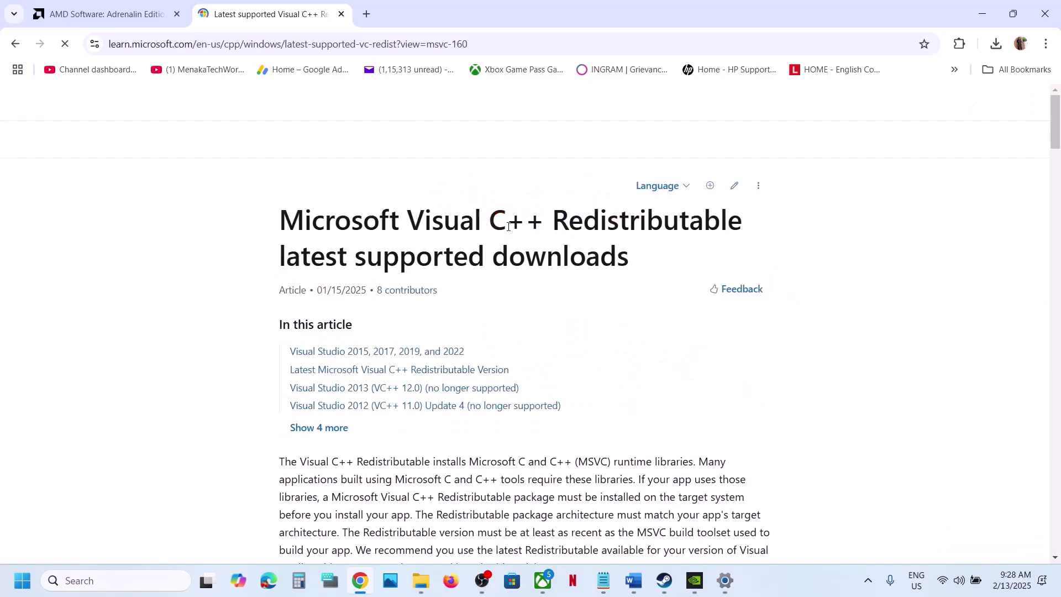
Find the latest Visual C++ Redistributable download table, and download and install the X86 version
scroll(509, 226, down, 10)
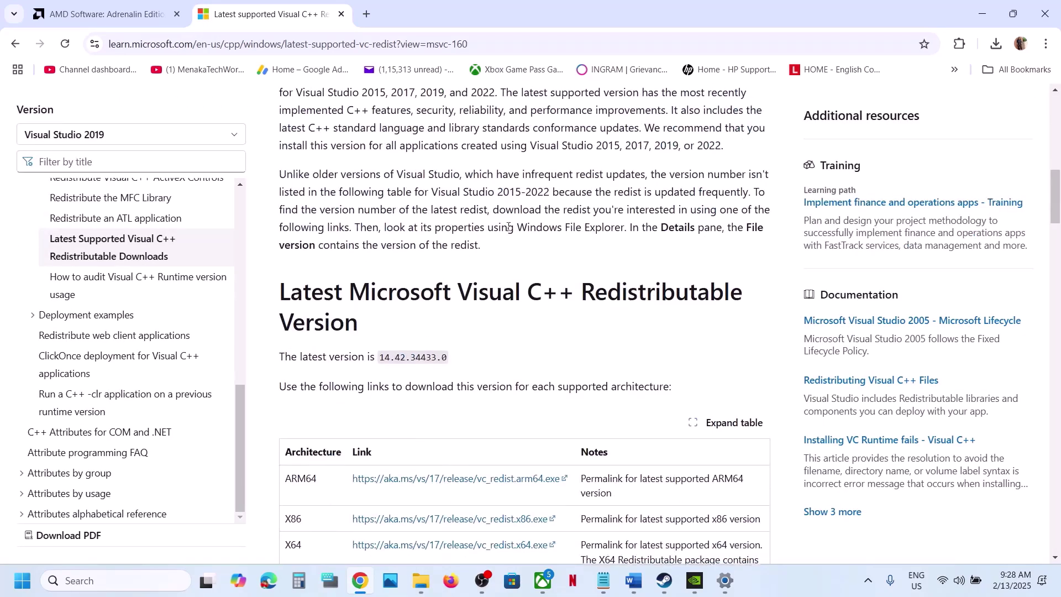
scroll(442, 166, up, 2)
drag(366, 136, 586, 150)
scroll(326, 258, down, 6)
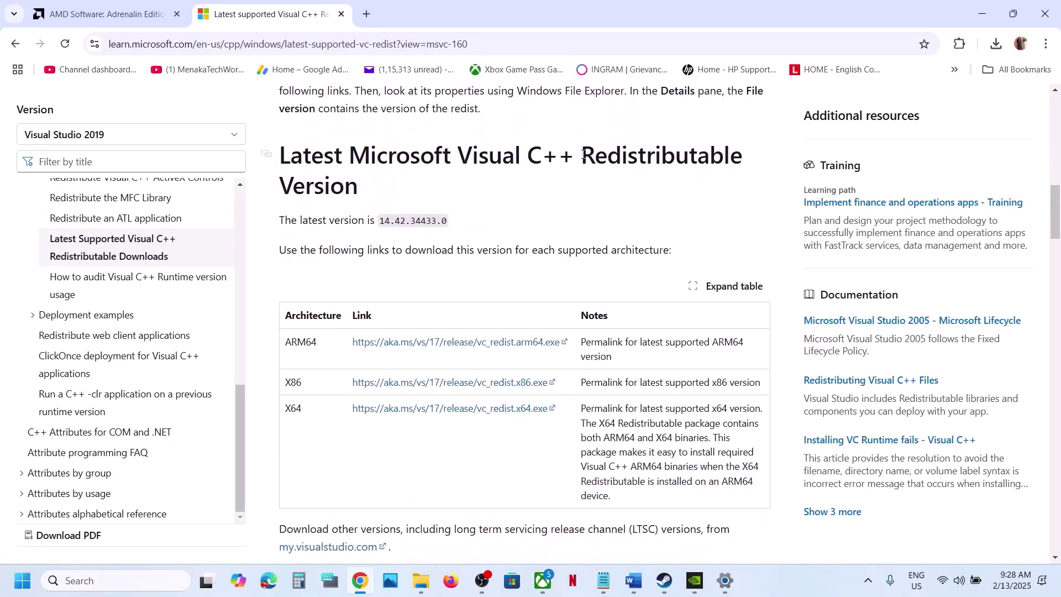
drag(291, 265, 502, 274)
double_click(293, 293)
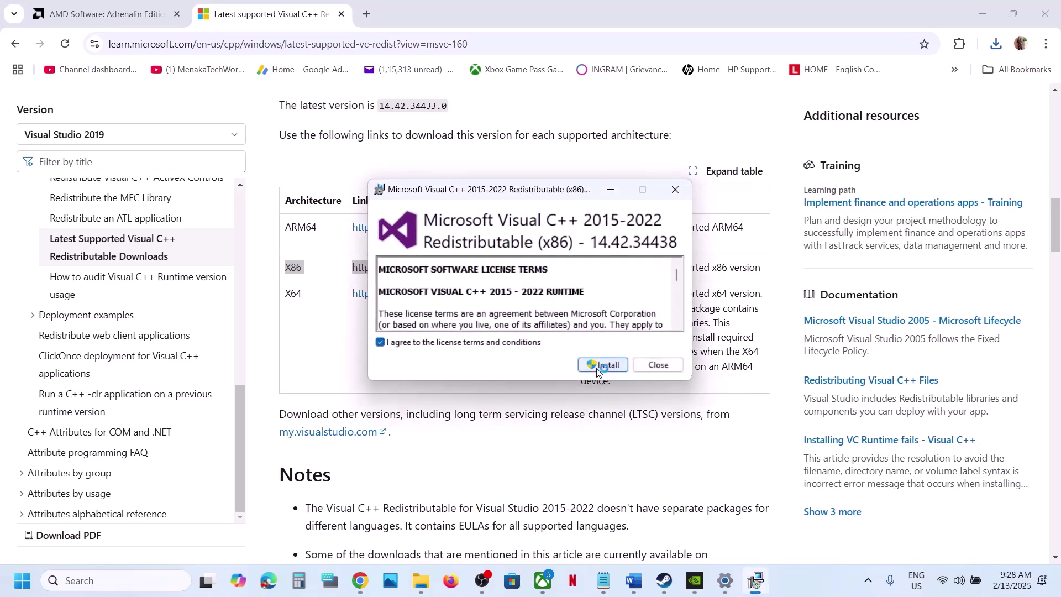
click(601, 365)
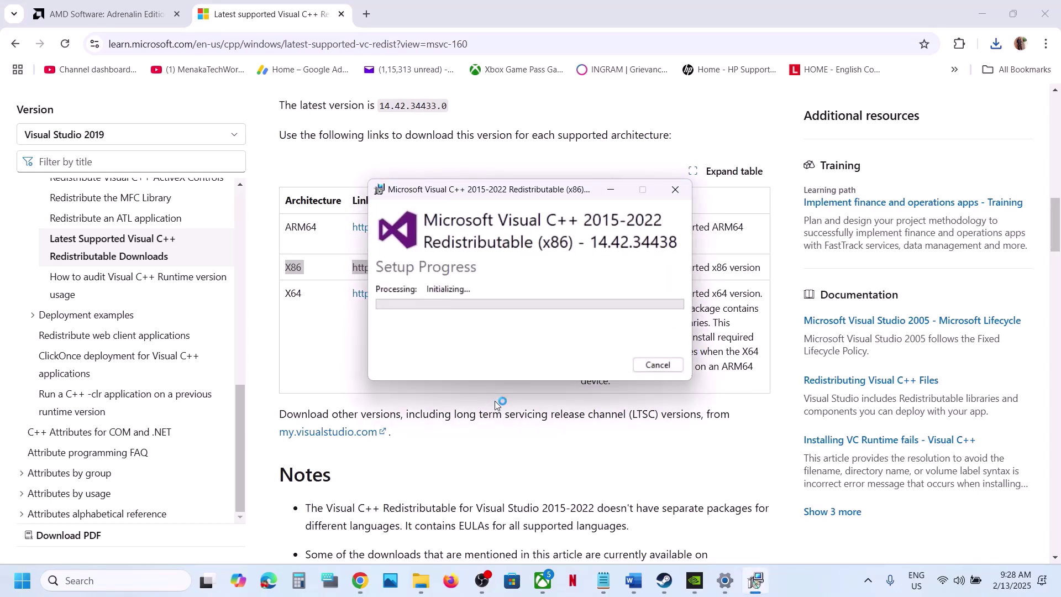
Download the X64 Visual C++ Redistributable, start its installation, and move the x86 setup window aside
double_click(287, 297)
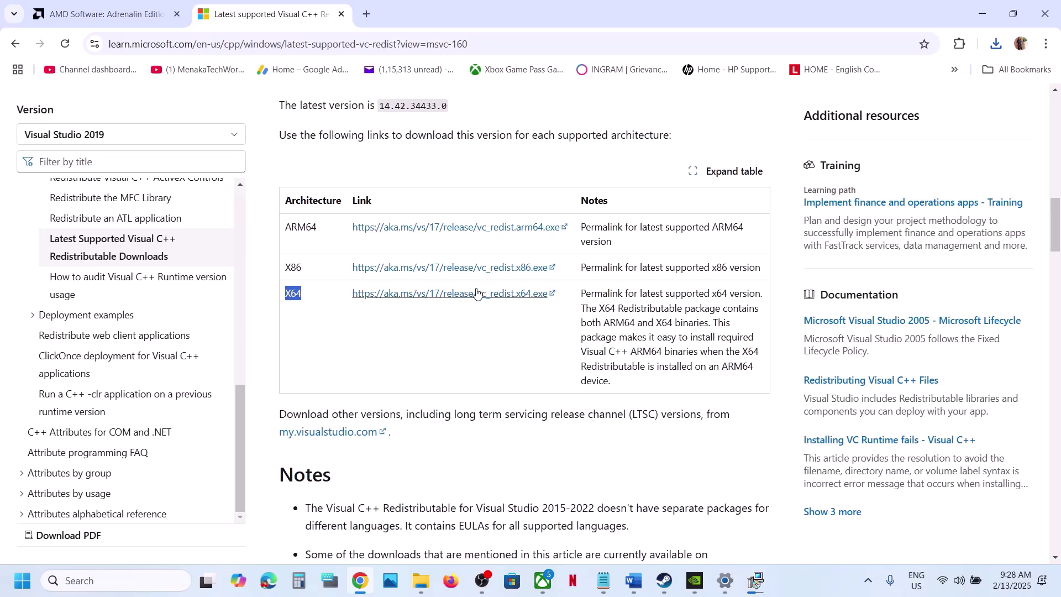
click(1001, 48)
click(884, 107)
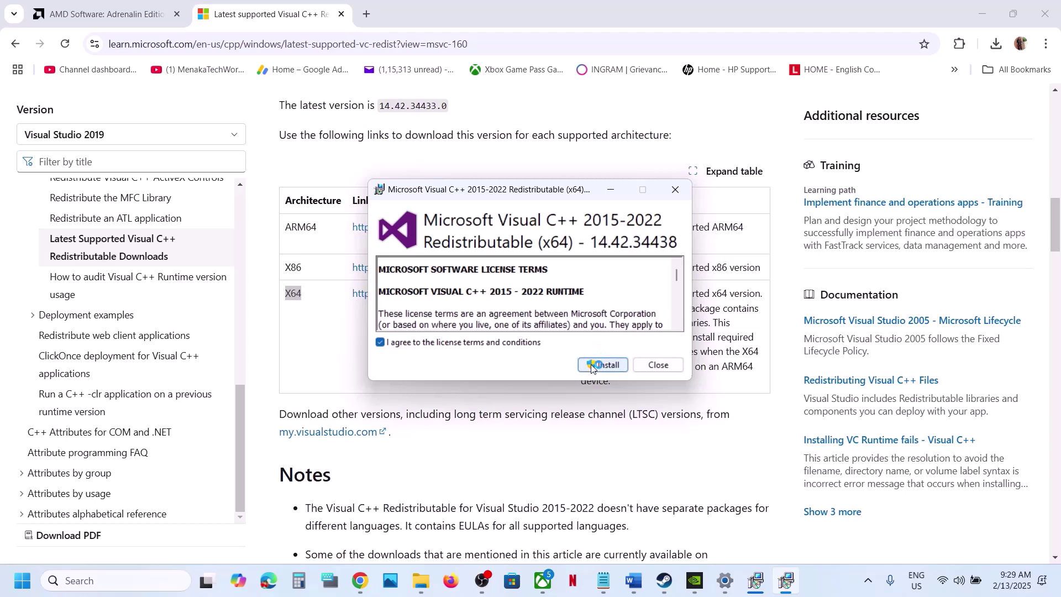
click(603, 365)
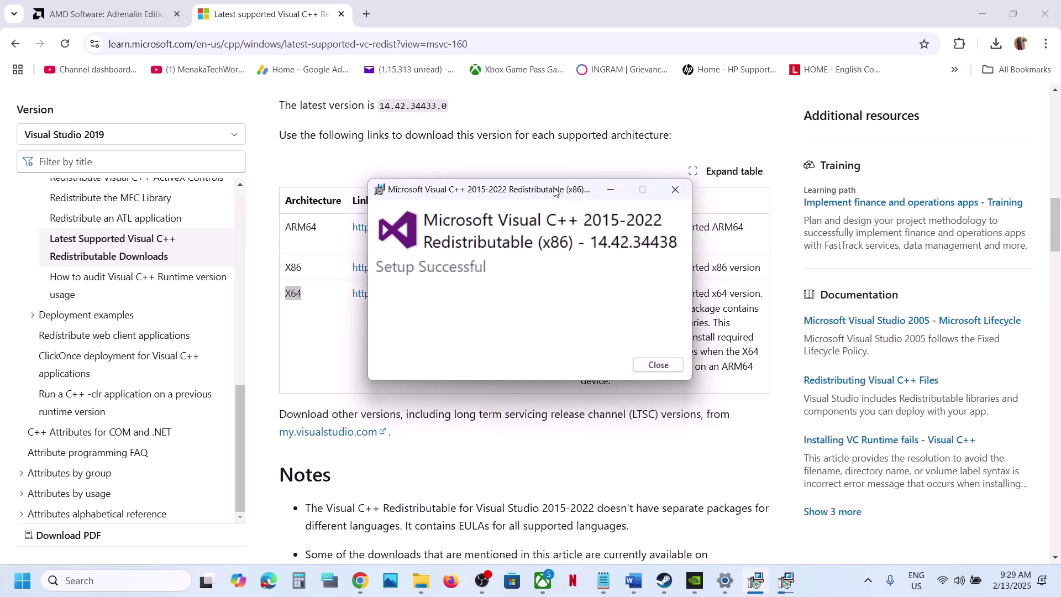
drag(556, 191, 826, 187)
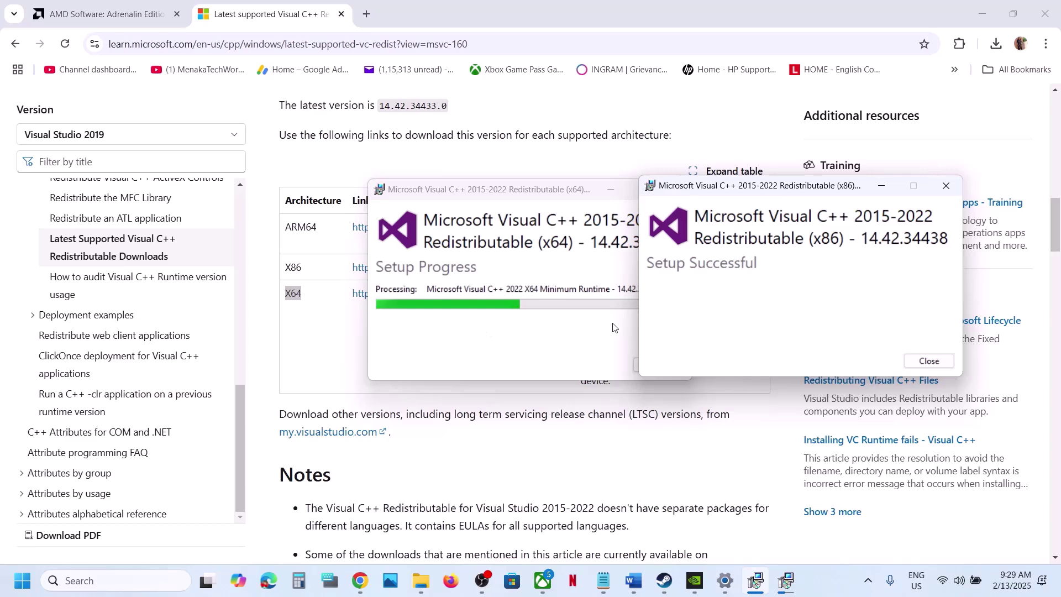
click(586, 329)
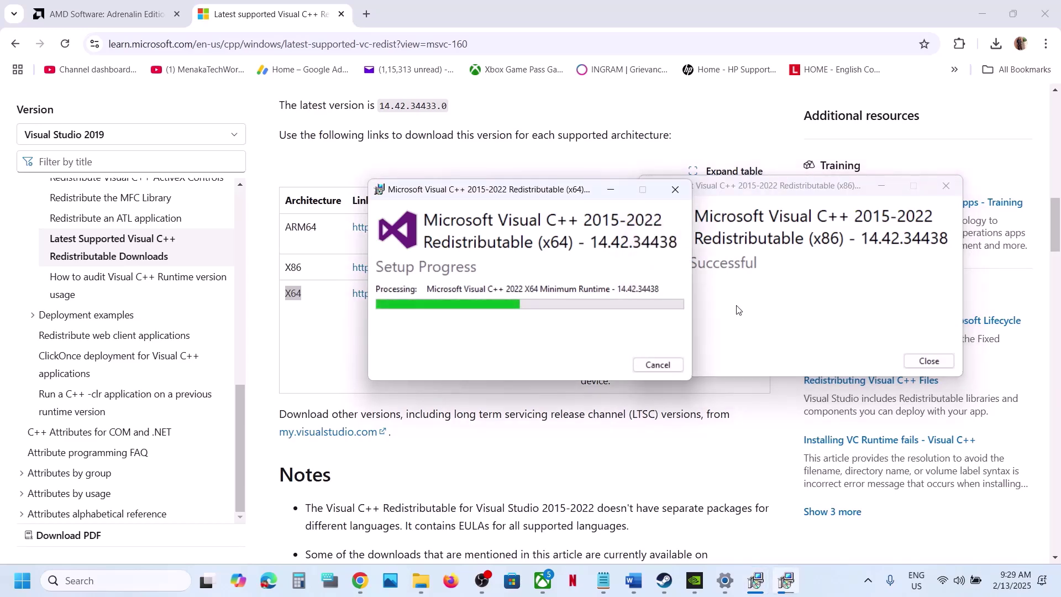
click(16, 589)
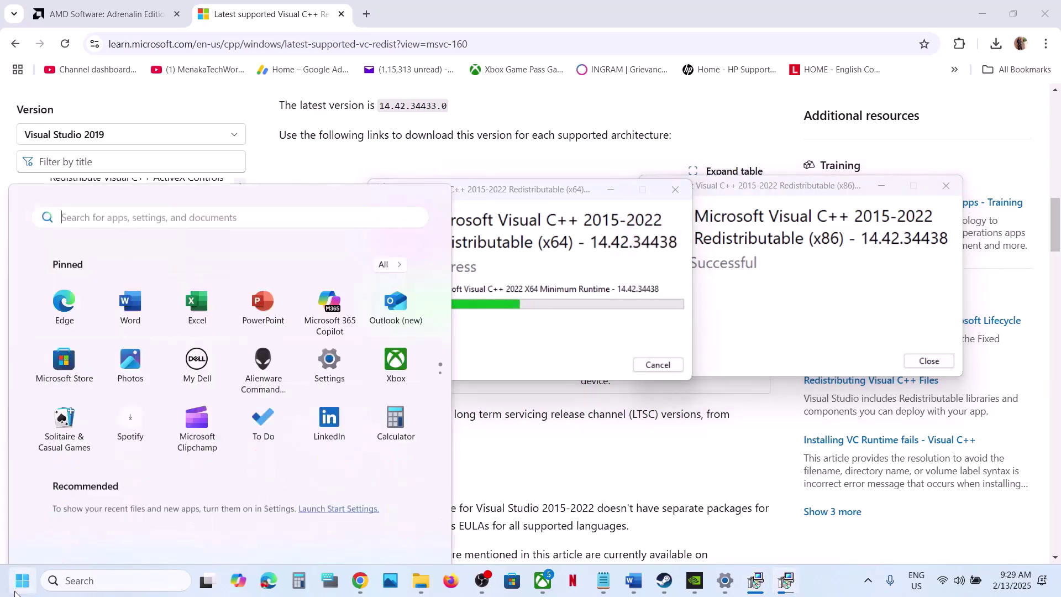
click(402, 535)
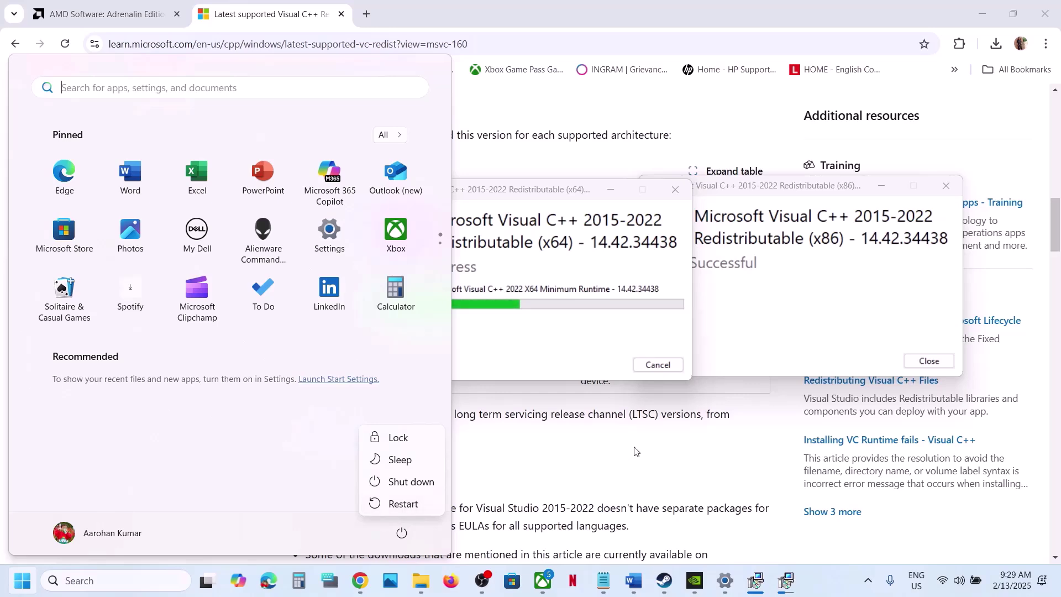
key(Escape)
key(Escape)
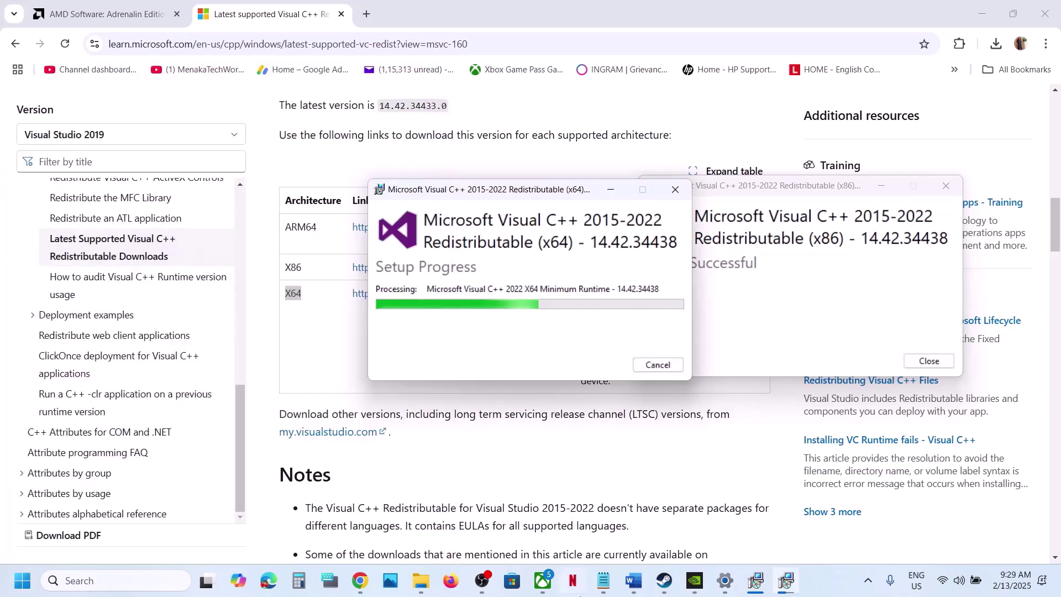
Switch to Step 17 in the Word document and highlight the advice on unplugging external devices and additional USB adapters
click(672, 587)
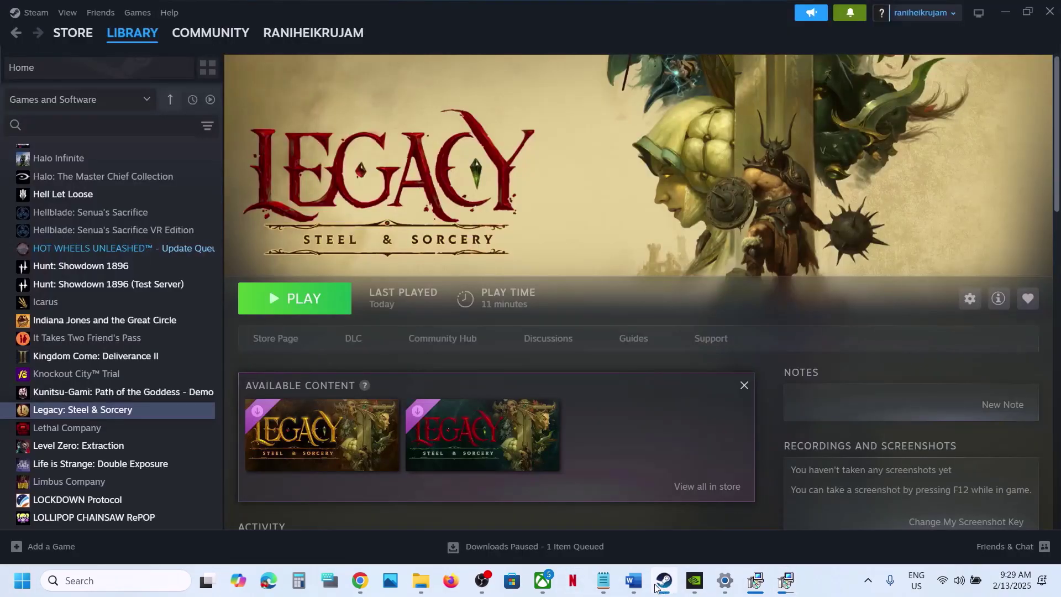
click(636, 590)
scroll(395, 416, down, 5)
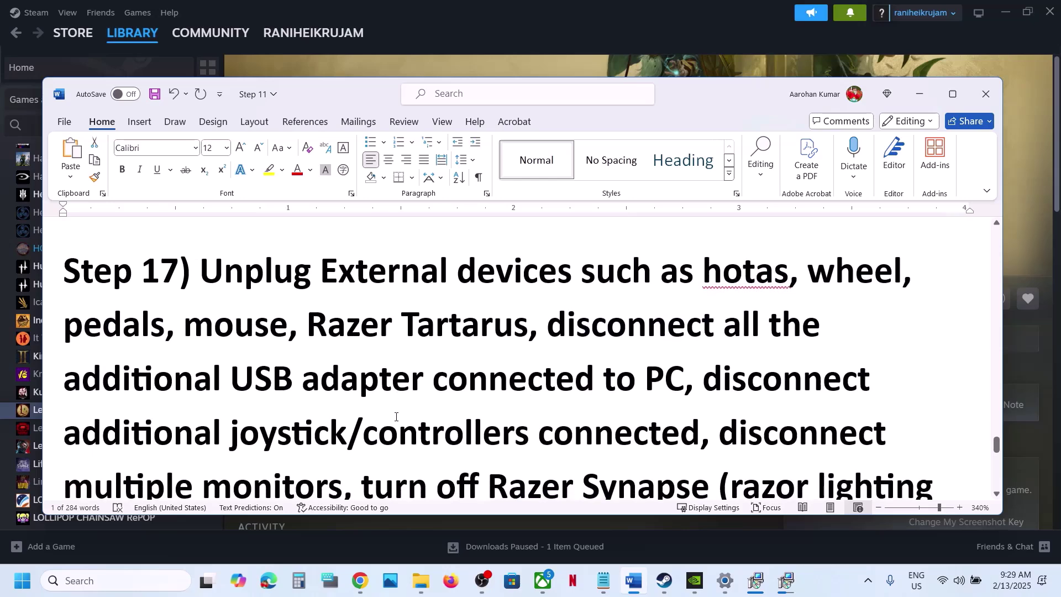
drag(200, 276, 433, 332)
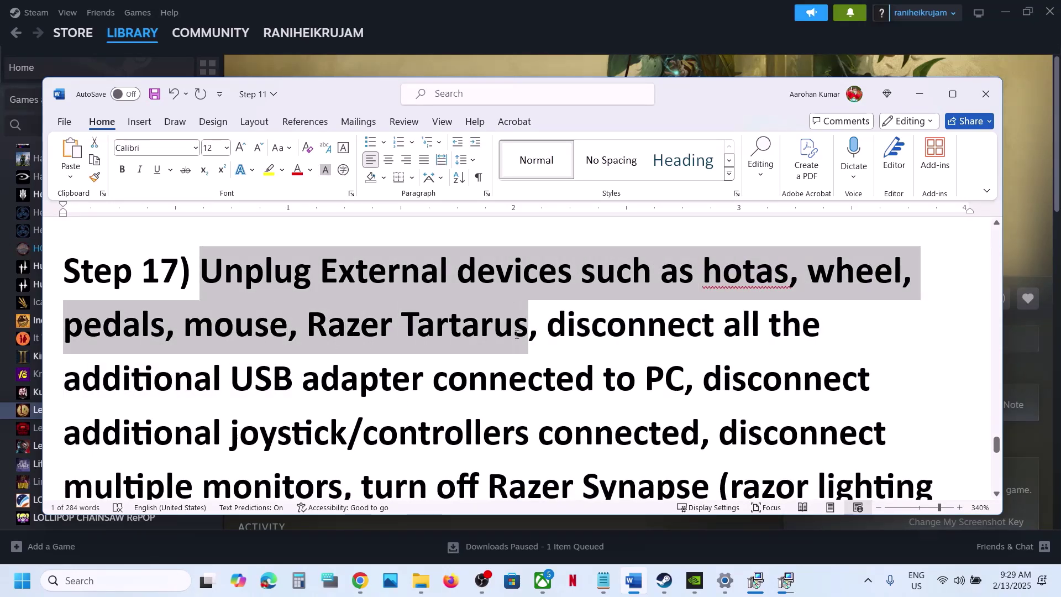
drag(514, 334, 515, 334)
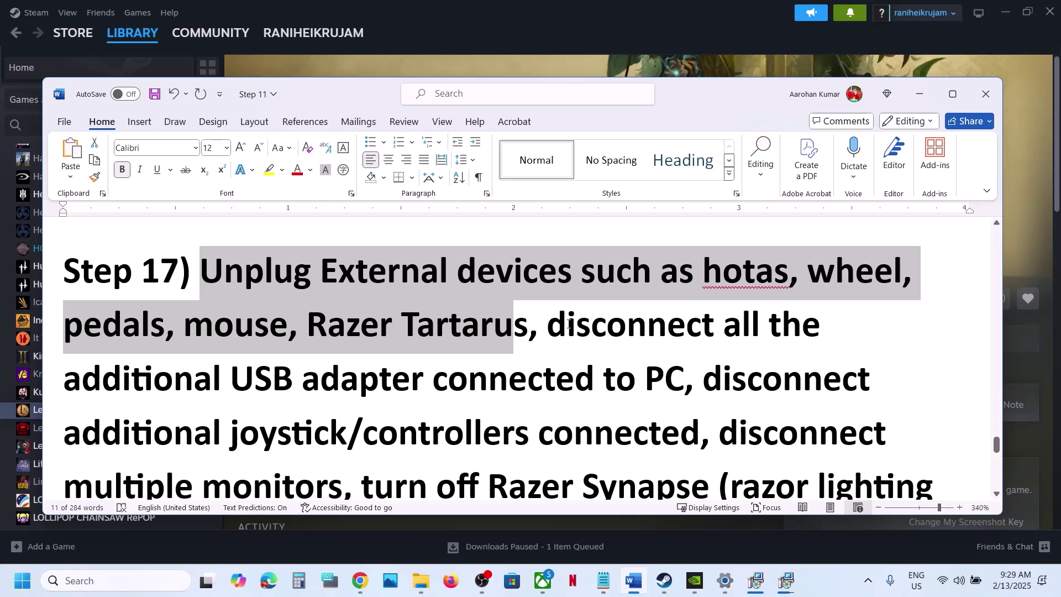
drag(598, 331, 644, 381)
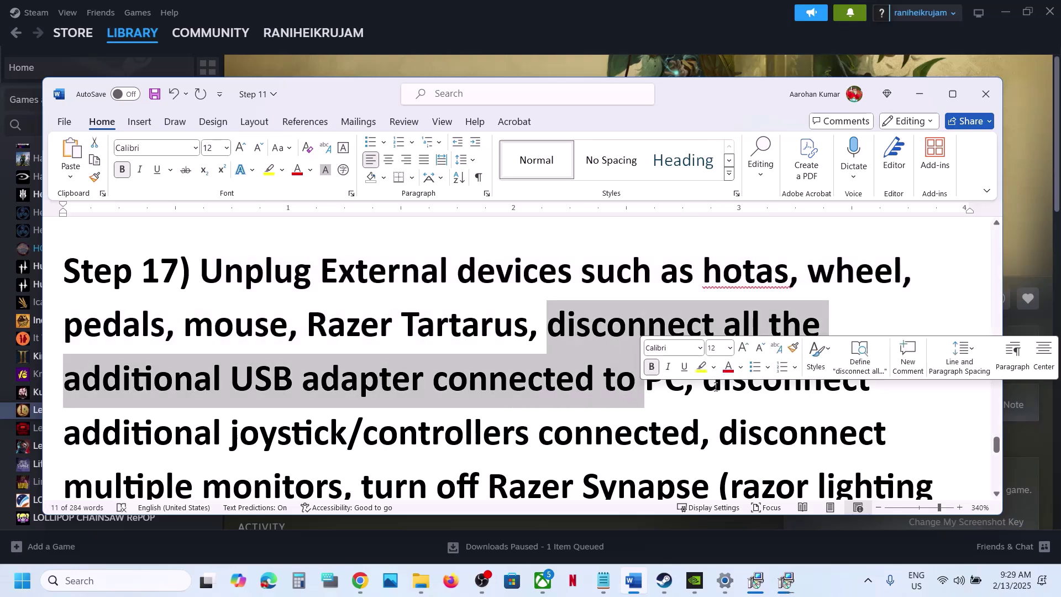
Delete the word "mouse" from the list of external devices in Step 17
scroll(715, 387, down, 2)
scroll(356, 383, up, 3)
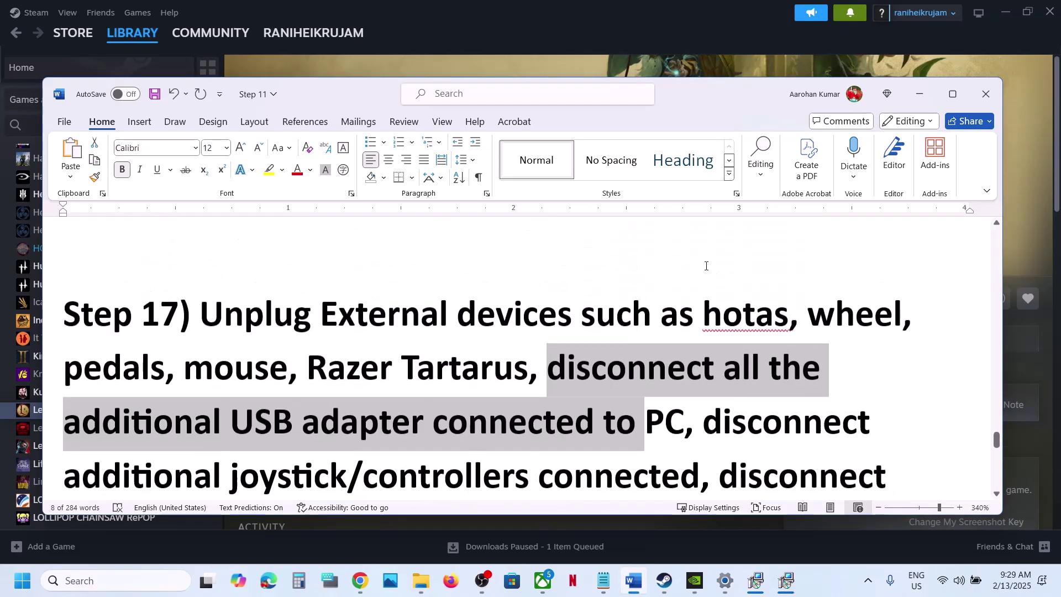
scroll(388, 382, down, 3)
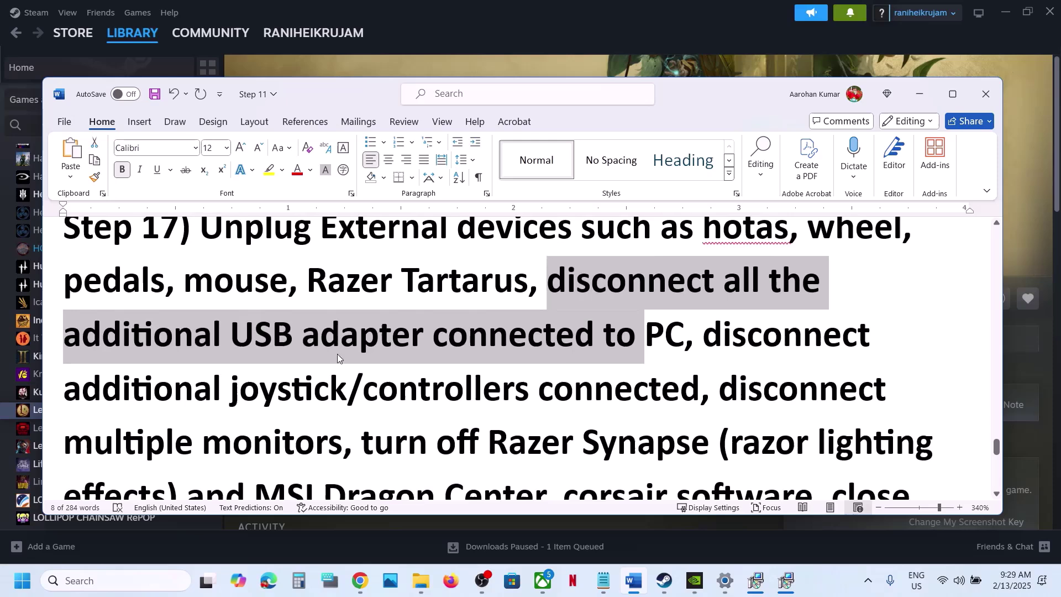
double_click(240, 283)
key(Delete)
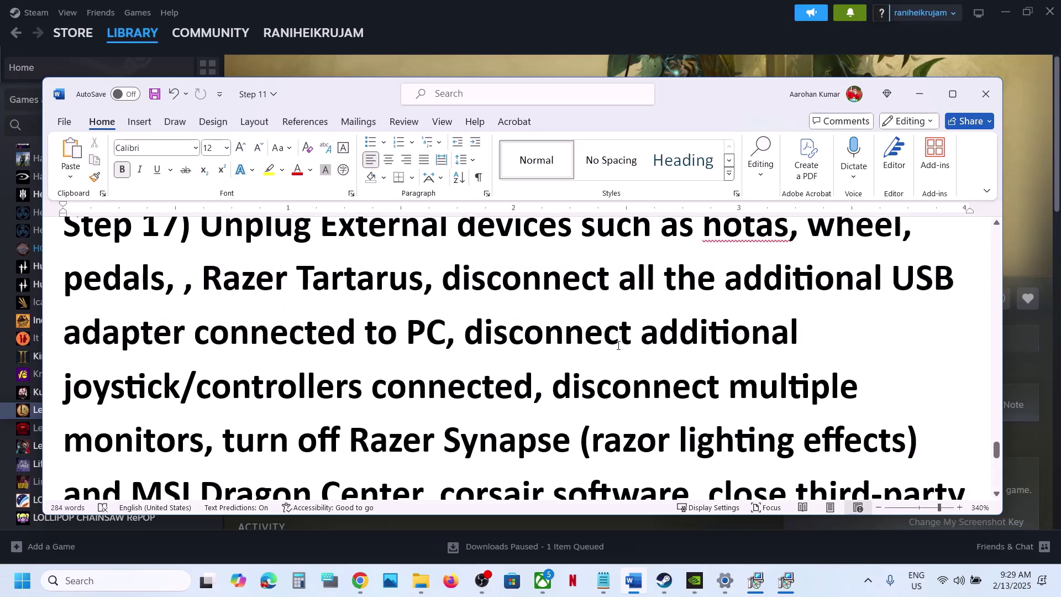
Highlight the Step 17 advice on disconnecting additional controllers and multiple monitors, turning off lighting software, and closing third-party services
right_click(618, 345)
drag(471, 334, 505, 389)
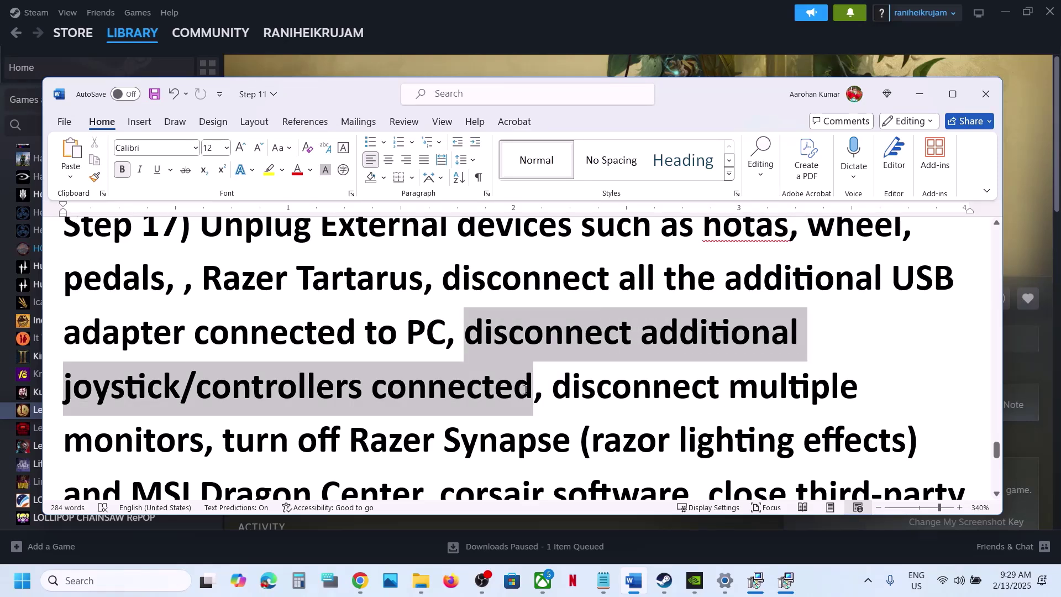
scroll(579, 239, down, 3)
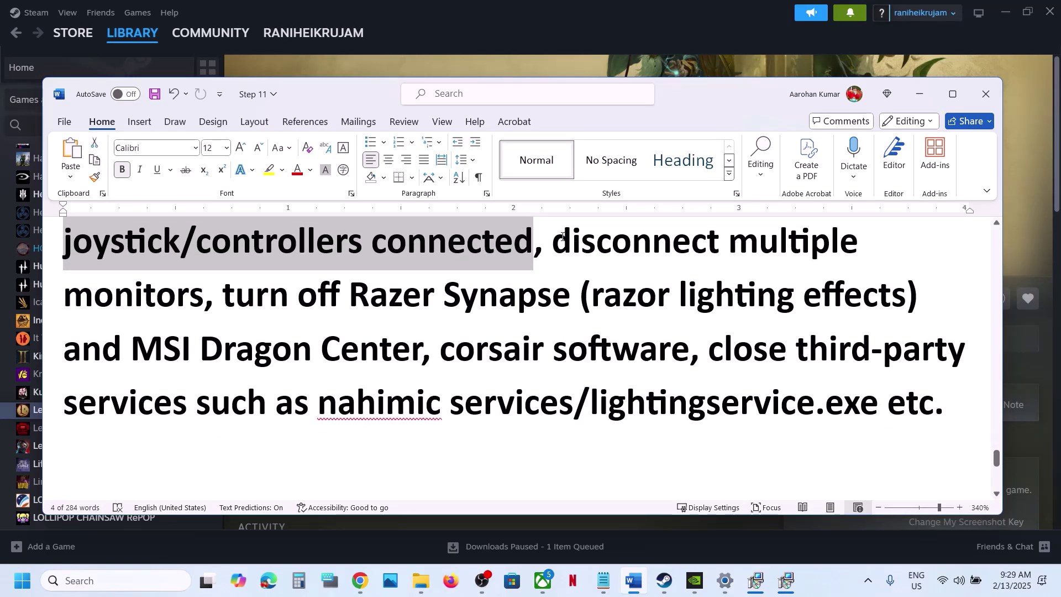
drag(563, 236, 204, 278)
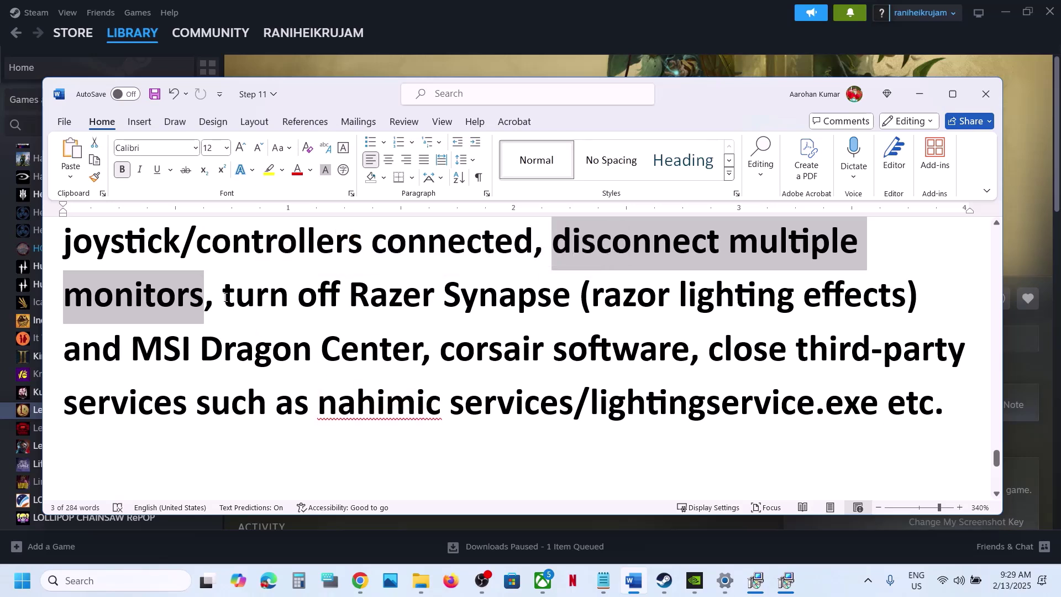
drag(226, 296, 885, 406)
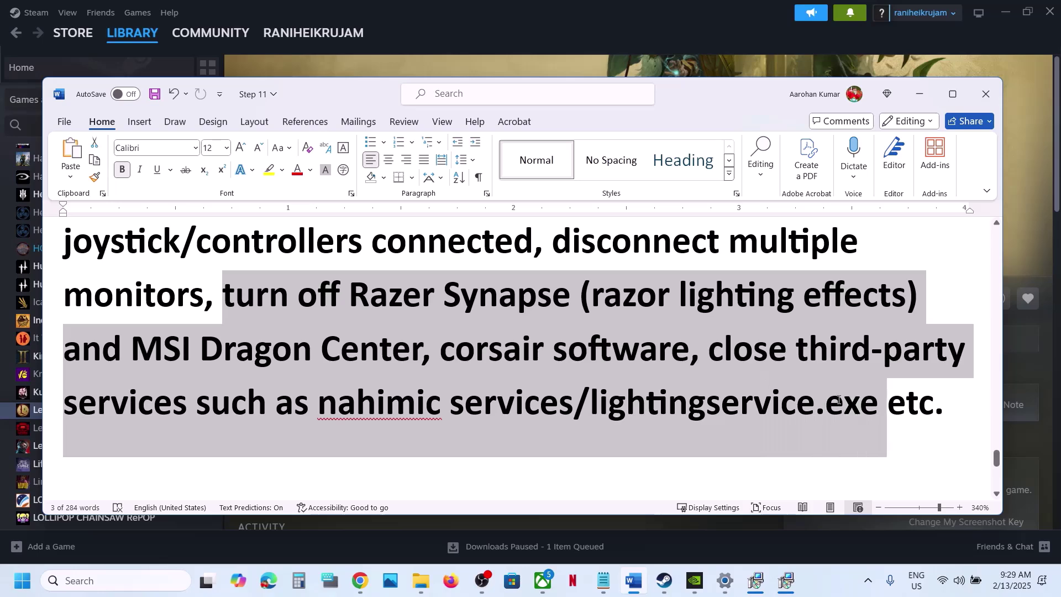
click(432, 334)
Go to Step 18 in the Word document, about uninstalling and reinstalling the game
scroll(432, 333, down, 4)
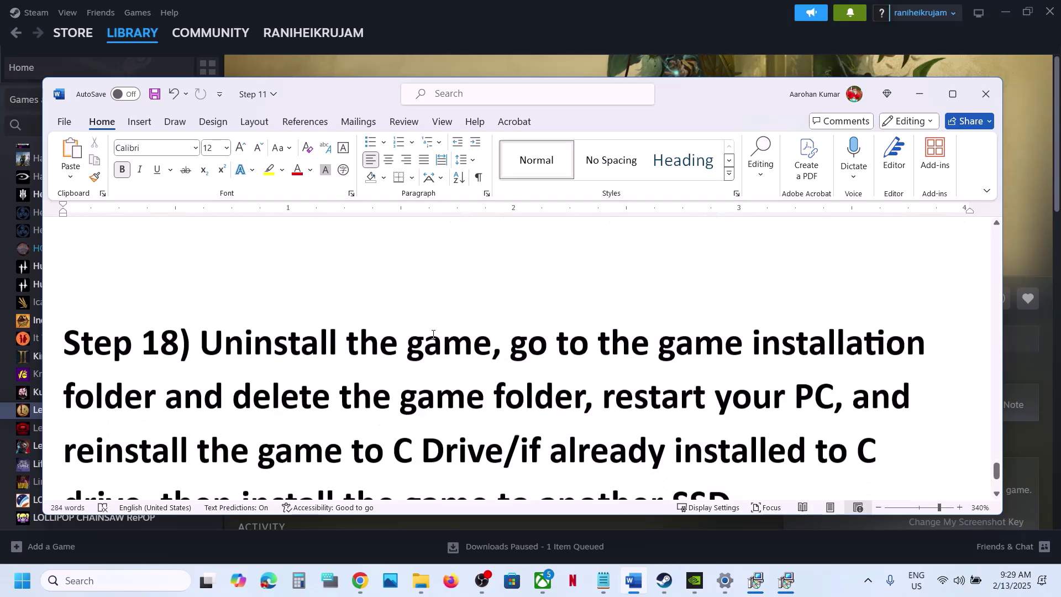
scroll(236, 342, down, 3)
scroll(226, 308, up, 3)
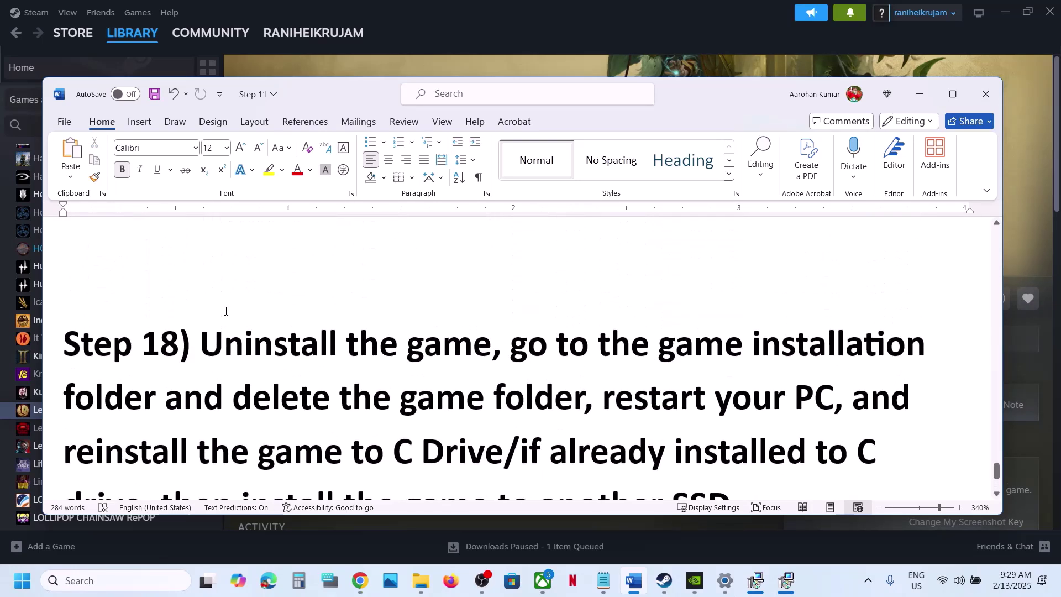